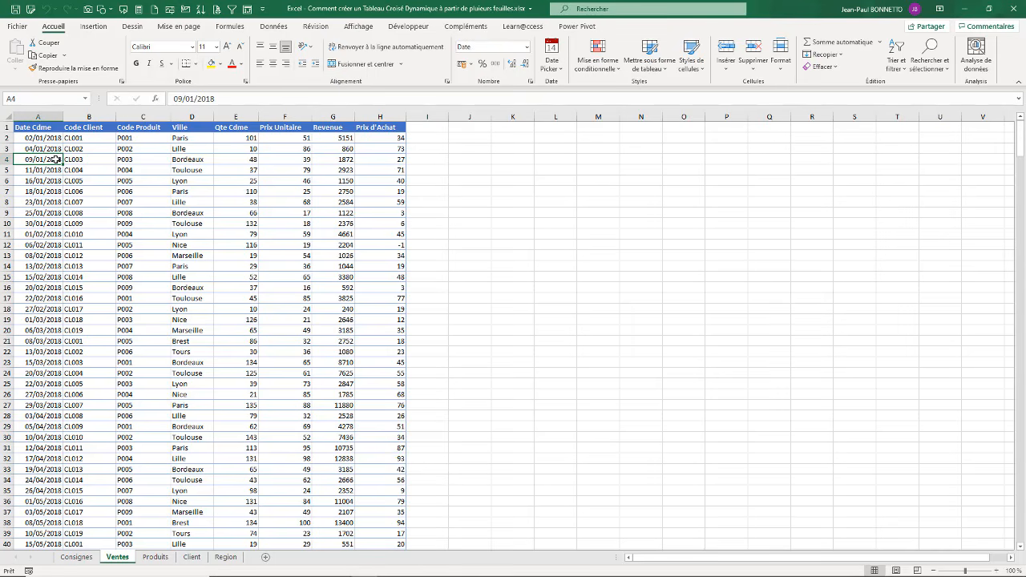
Step: Examine the columns of the Ventes sheet, from the client and product codes through city, quantity, revenue and purchase price
left_click(90, 147)
left_click(130, 147)
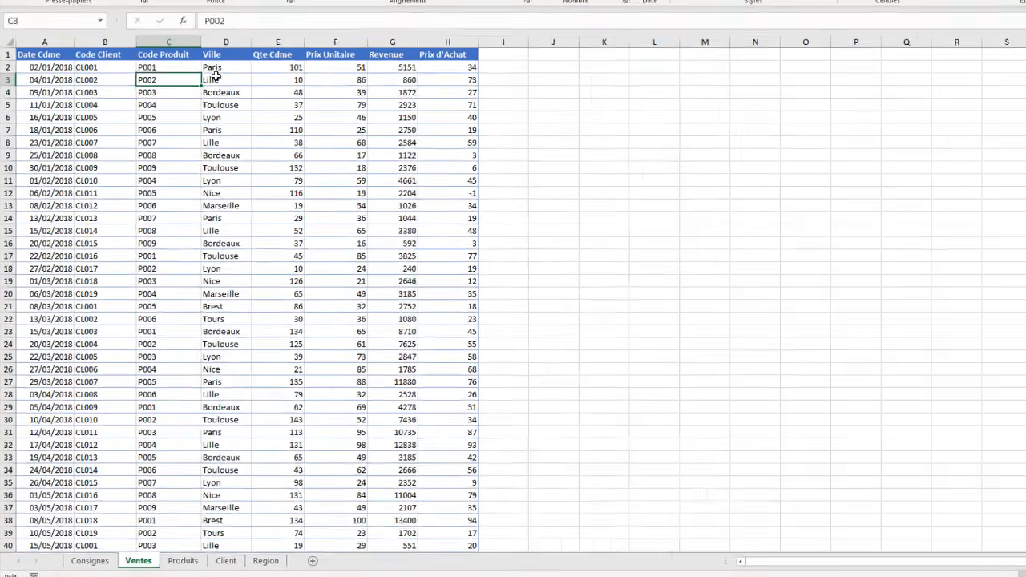
left_click(183, 147)
left_click(244, 159)
left_click(380, 50)
left_click(433, 51)
left_click(468, 49)
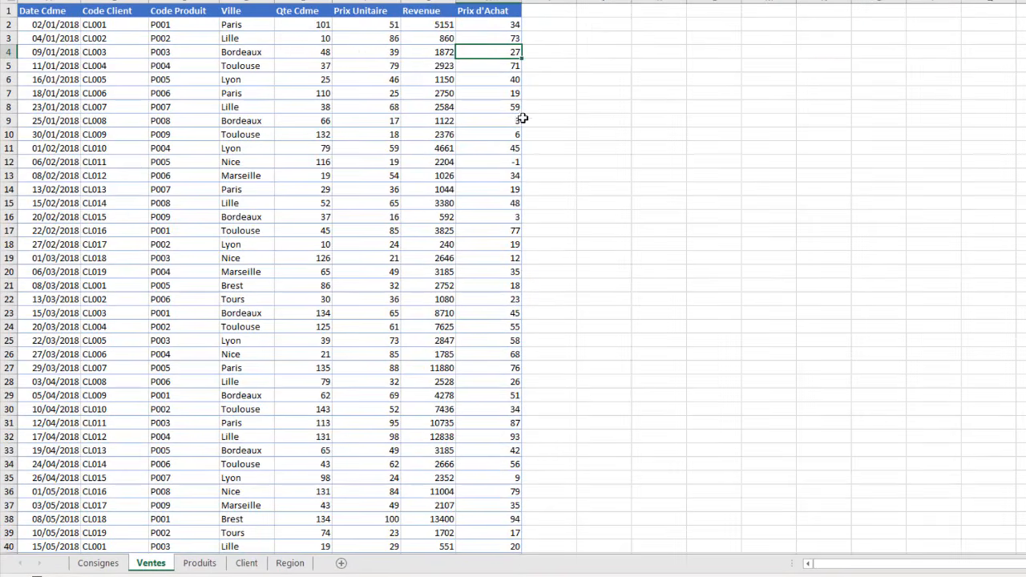
scroll(191, 174, "down", 18)
scroll(191, 174, "down", 20)
scroll(194, 174, "up", 20)
Step: Examine the lookup data on the Produits, Client and Region sheets, including the codes, names, cities, countries and provinces
left_click(199, 563)
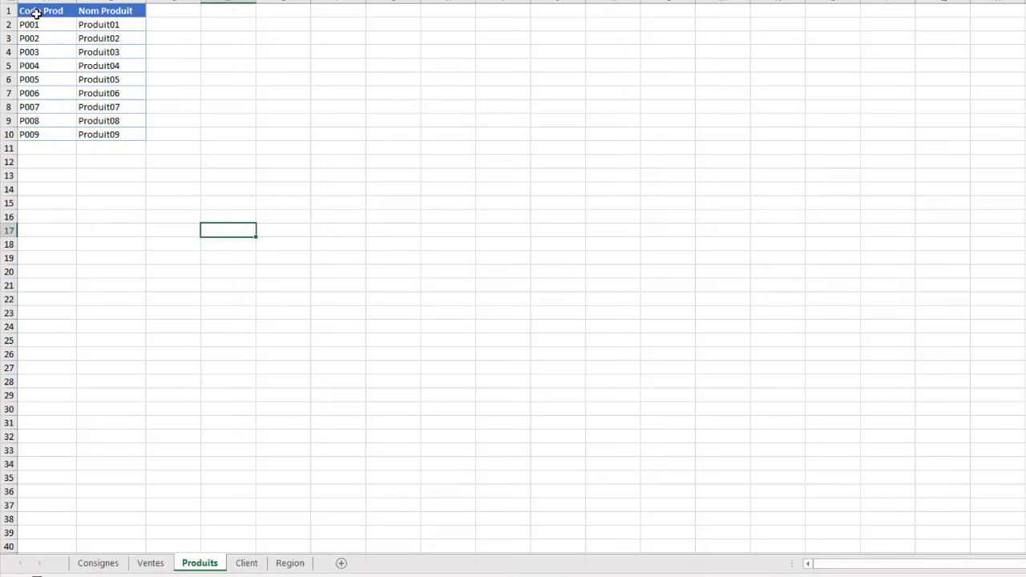
left_click_drag(36, 13, 112, 148)
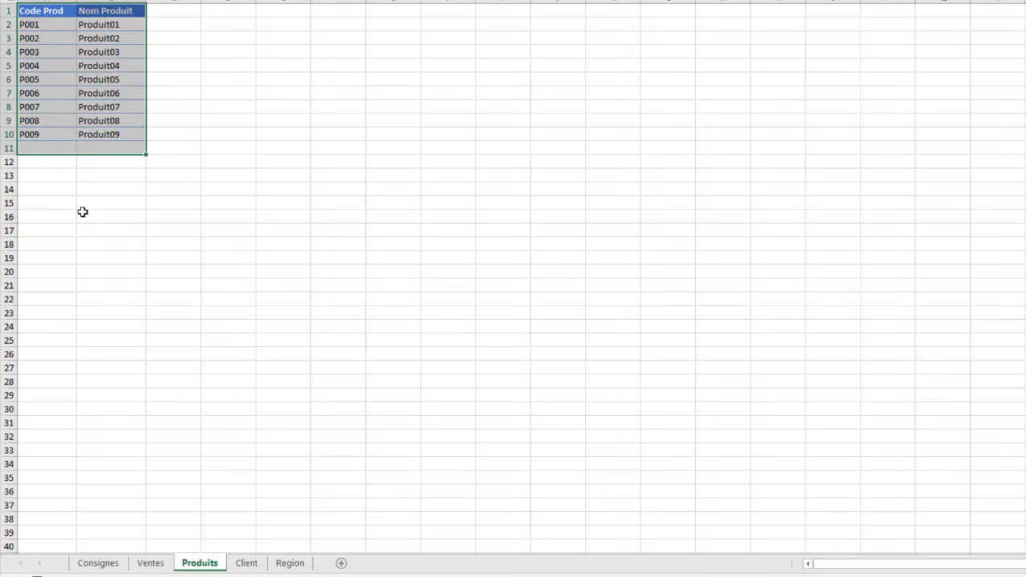
left_click(83, 53)
left_click(250, 571)
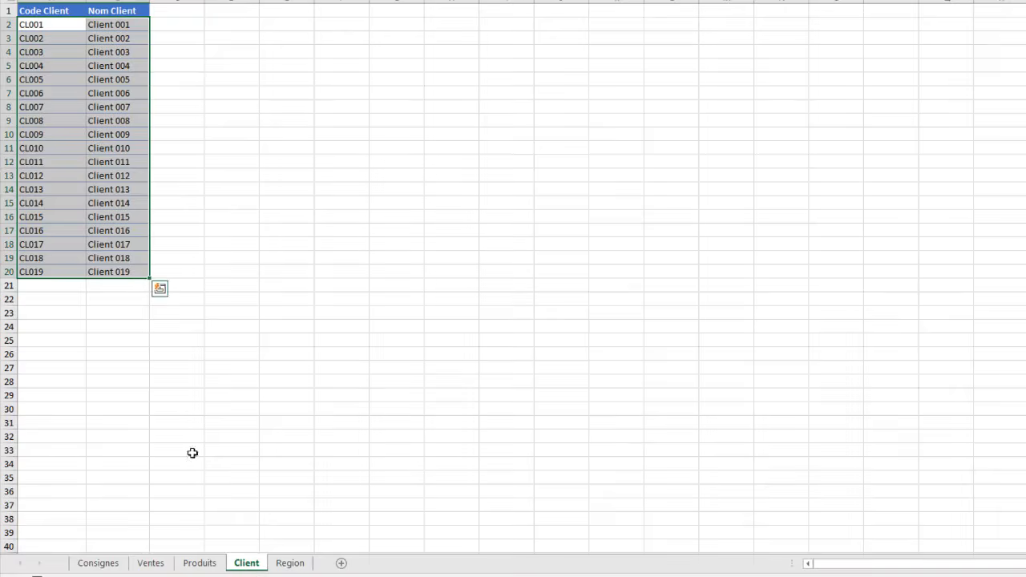
left_click_drag(39, 24, 120, 272)
left_click(291, 563)
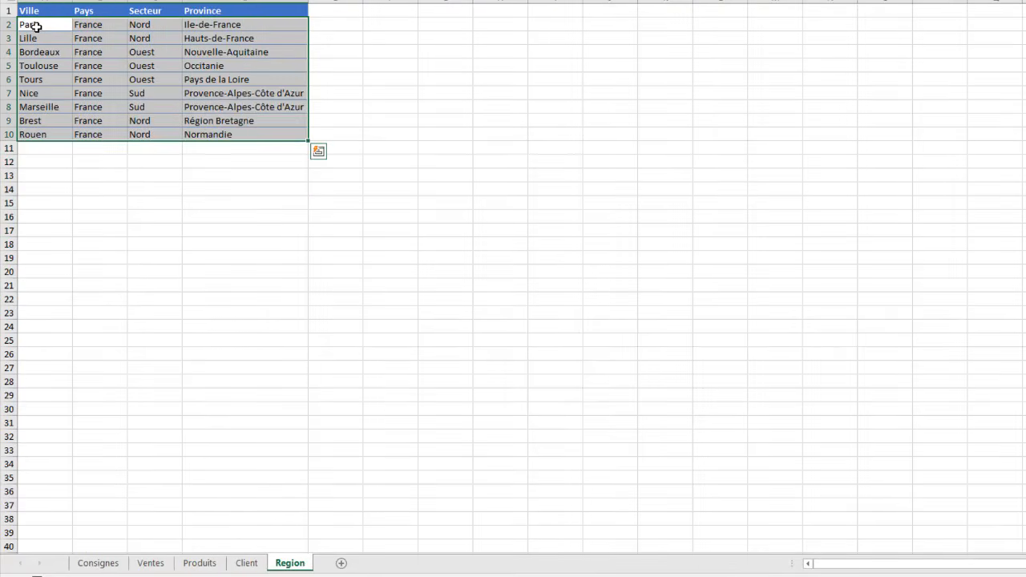
left_click(35, 25)
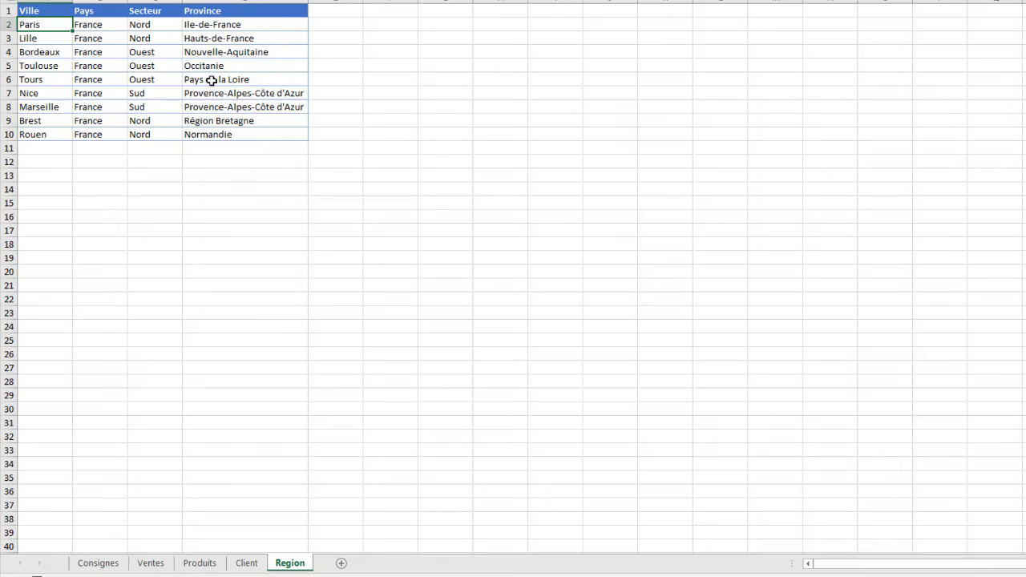
left_click(209, 55)
left_click(120, 66)
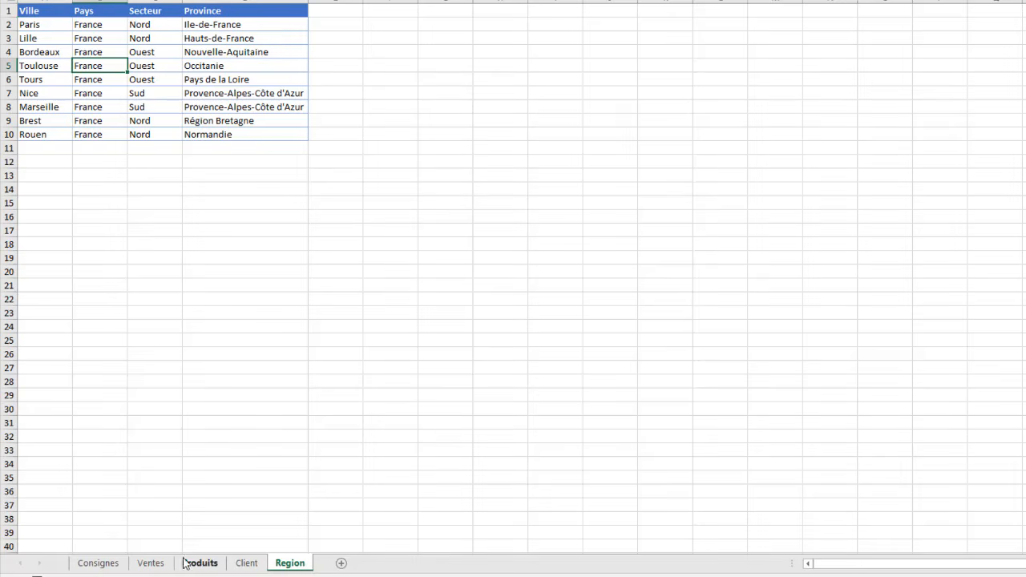
Step: Compare the client and product codes on the Ventes sheet with the names listed on the Produits and Client sheets
left_click(150, 563)
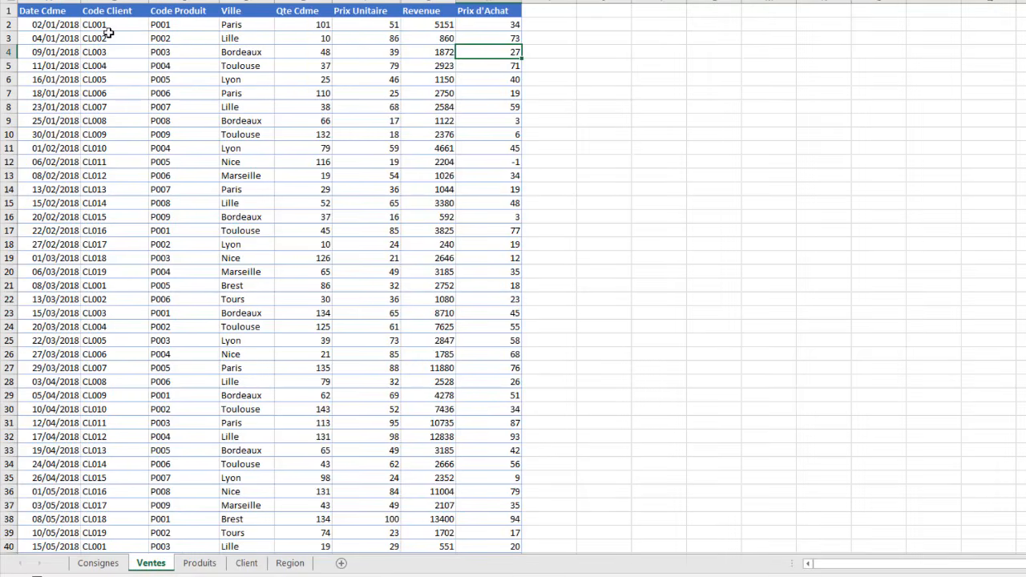
left_click_drag(96, 30, 97, 186)
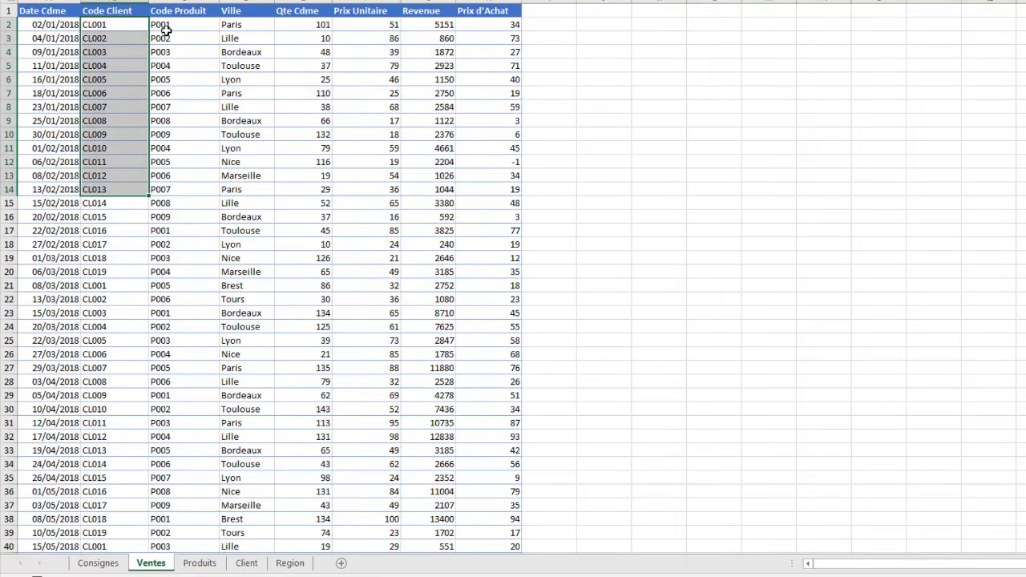
left_click_drag(164, 30, 168, 148)
left_click(199, 563)
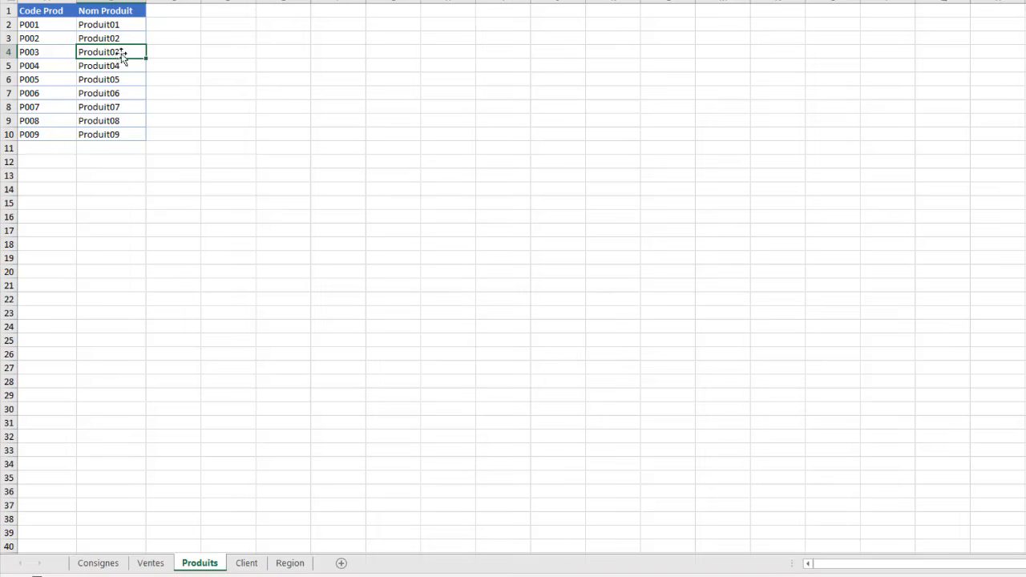
left_click_drag(104, 25, 107, 137)
left_click(246, 564)
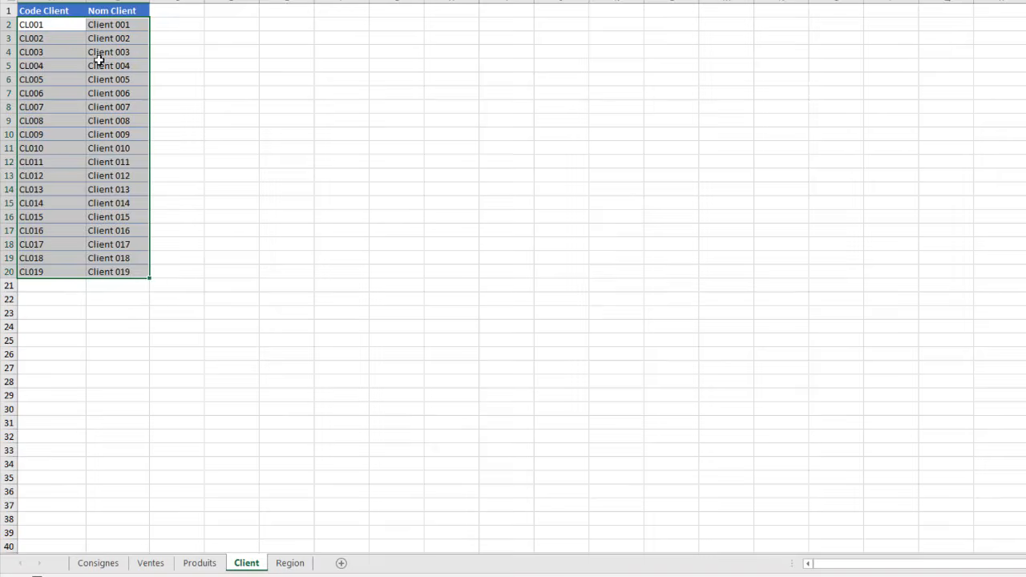
left_click_drag(97, 57, 107, 115)
Step: Compare the Ville column of the Ventes sheet with the Pays, Secteur and Province columns of the Region sheet
left_click(151, 563)
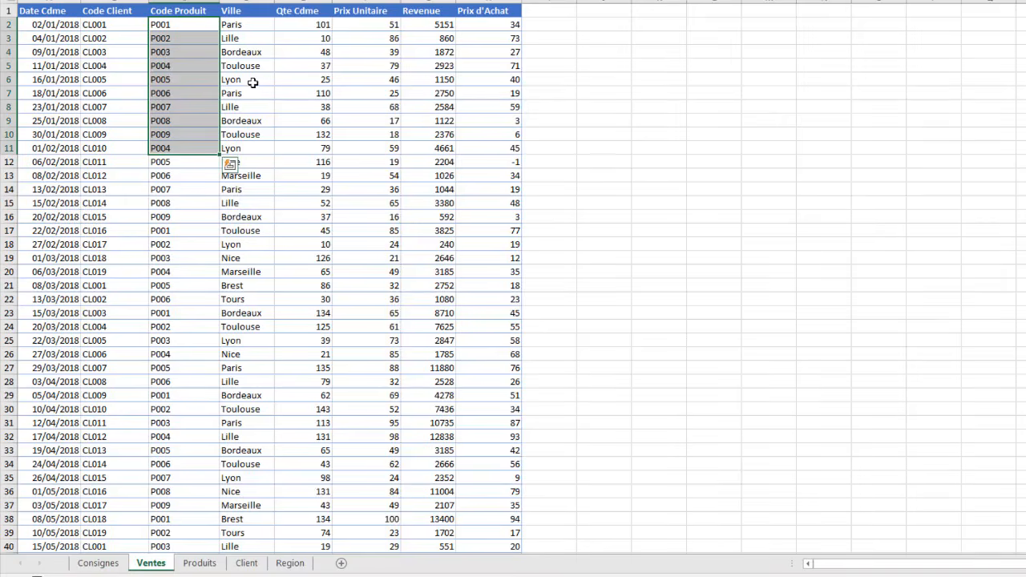
left_click(245, 30)
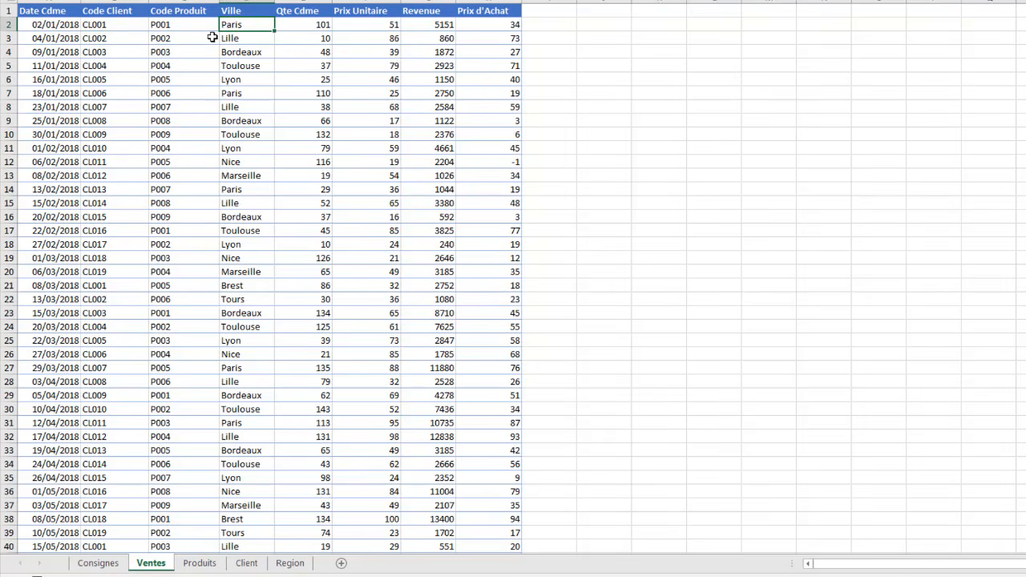
left_click(244, 66)
left_click(247, 40)
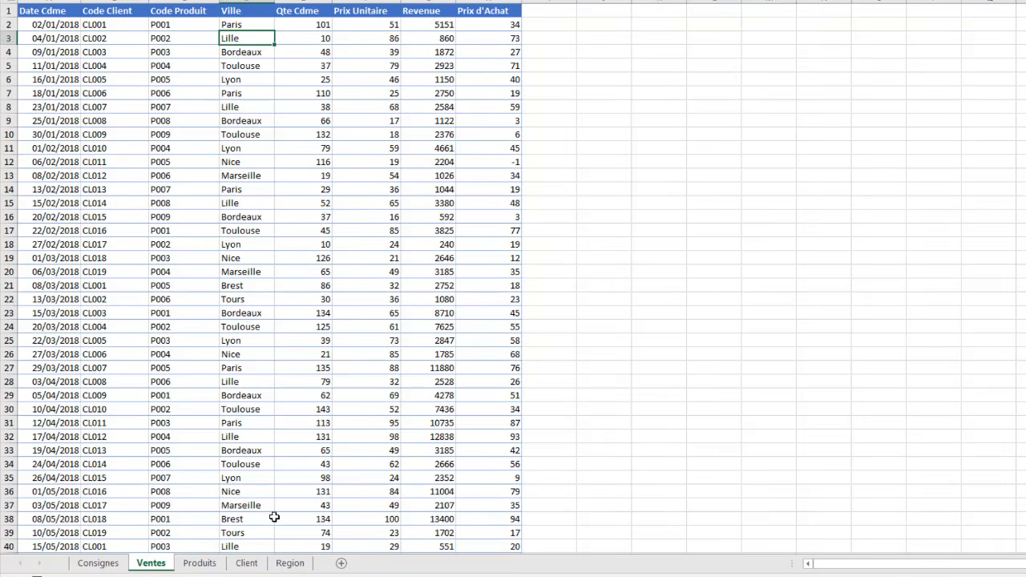
left_click(291, 563)
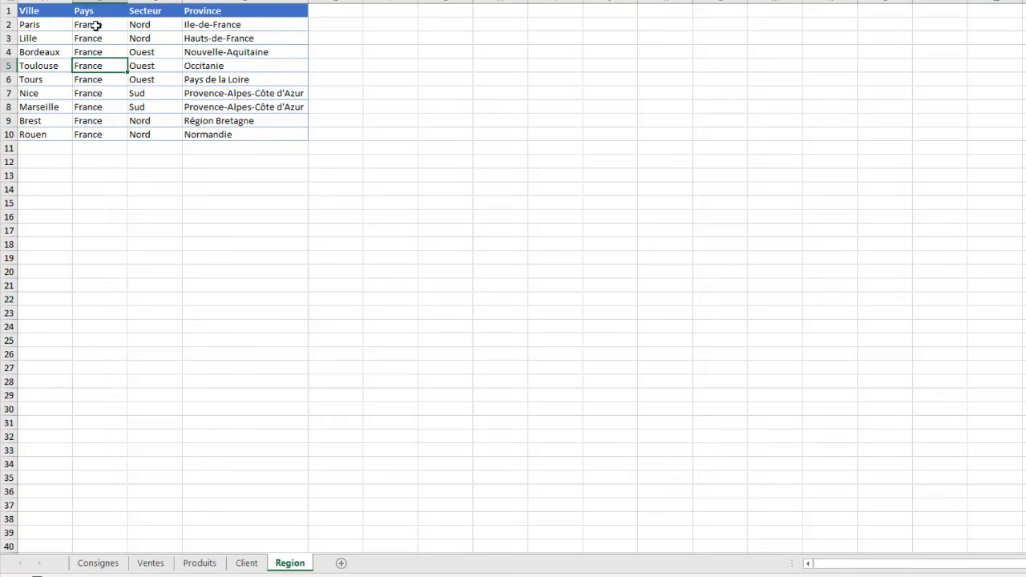
left_click_drag(95, 25, 92, 134)
left_click_drag(149, 25, 149, 93)
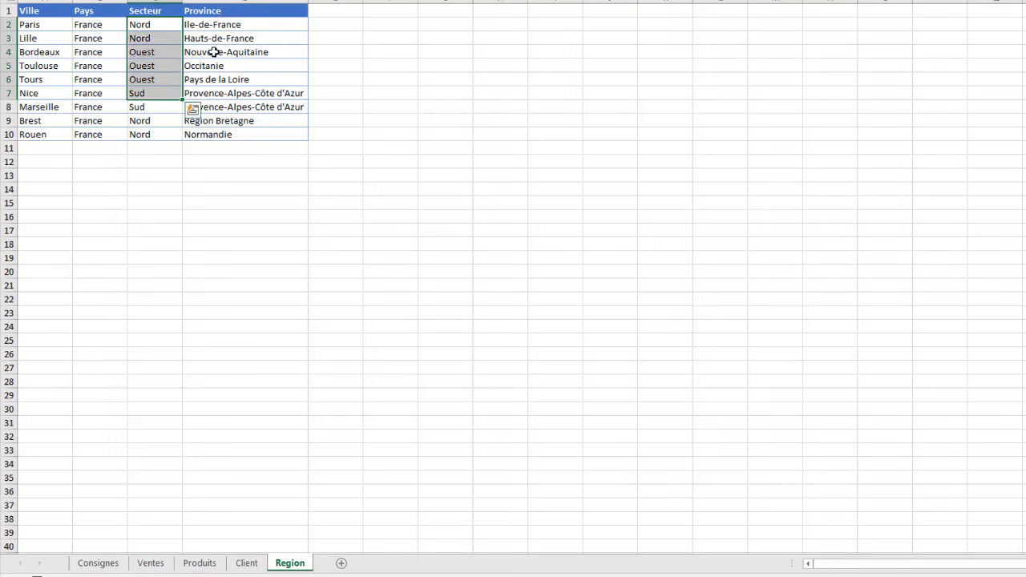
left_click(218, 34)
left_click(145, 68)
Step: Check how the Code Client column of the Ventes sheet relates to Nom Client on the Client sheet, and return to Ventes
left_click(151, 564)
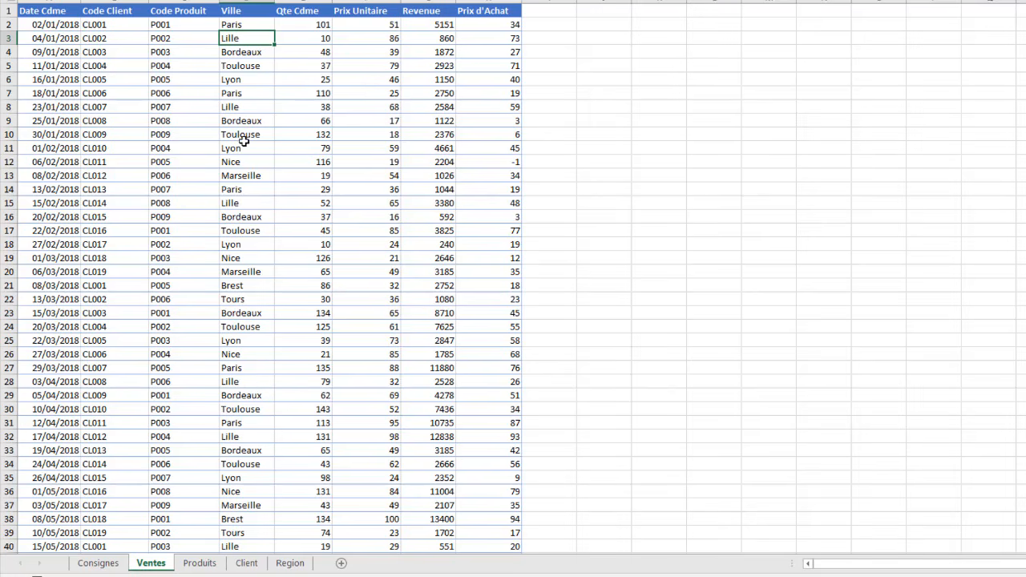
left_click(548, 13)
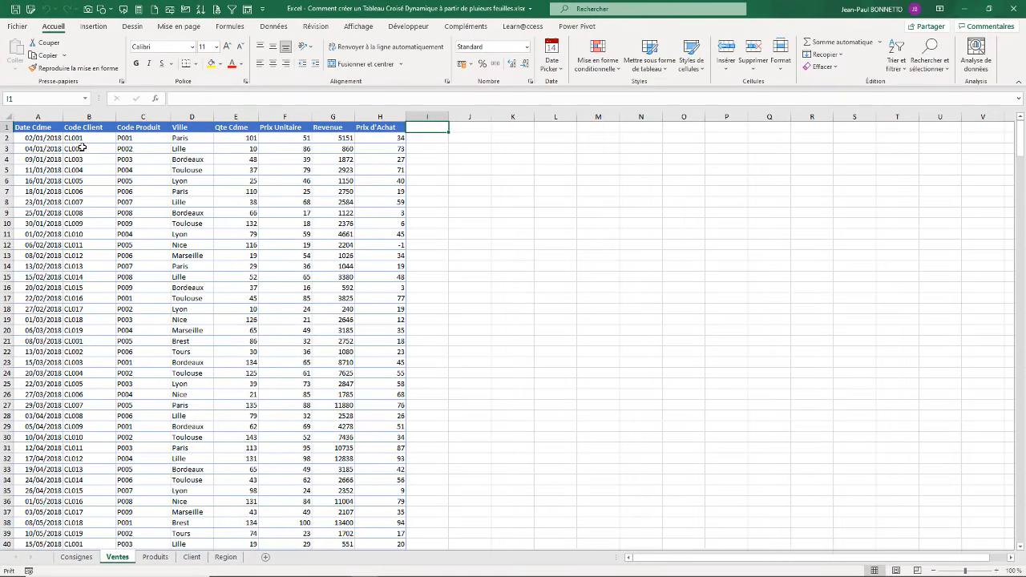
left_click(72, 139)
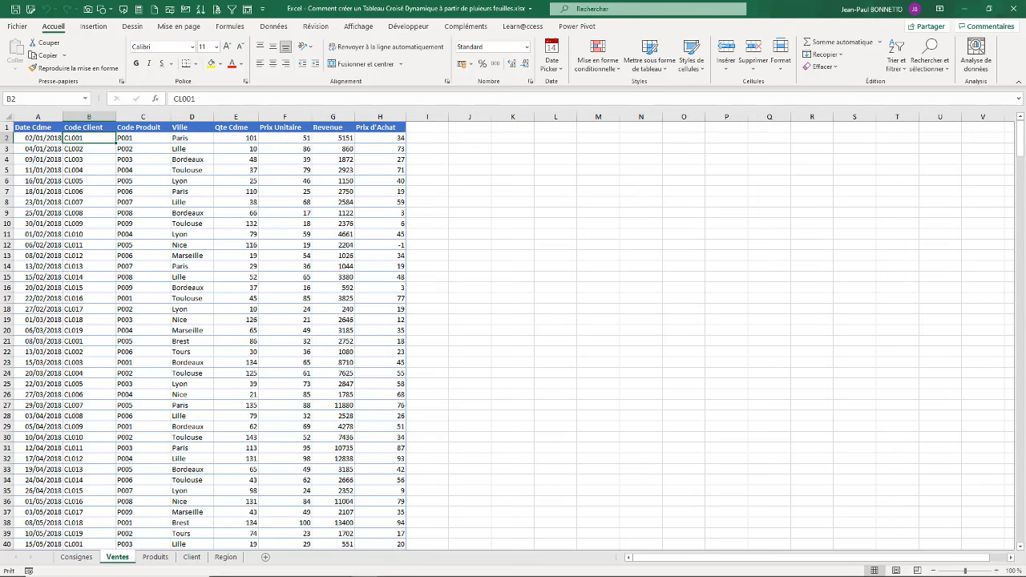
left_click(156, 557)
left_click(191, 557)
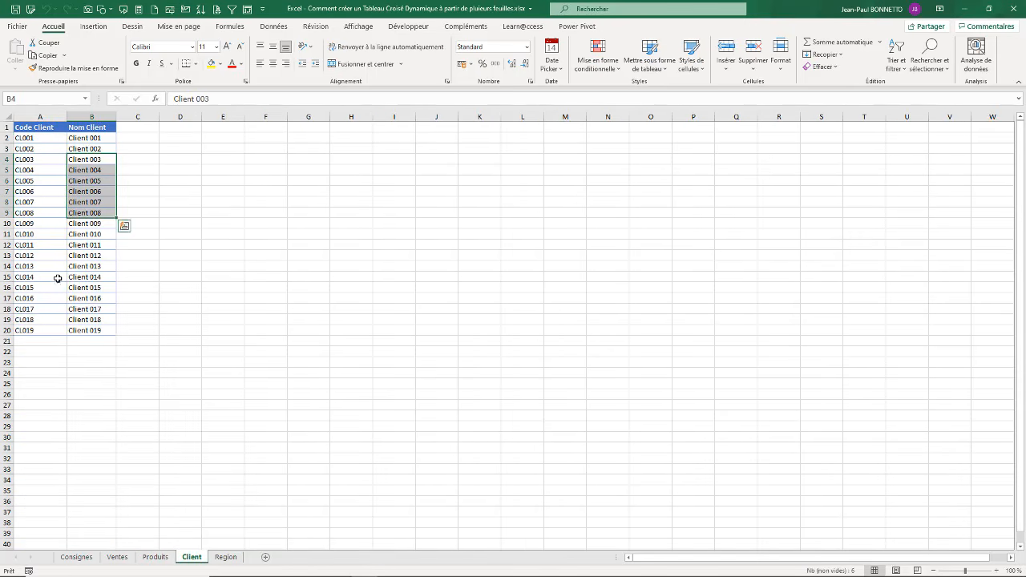
left_click(92, 138)
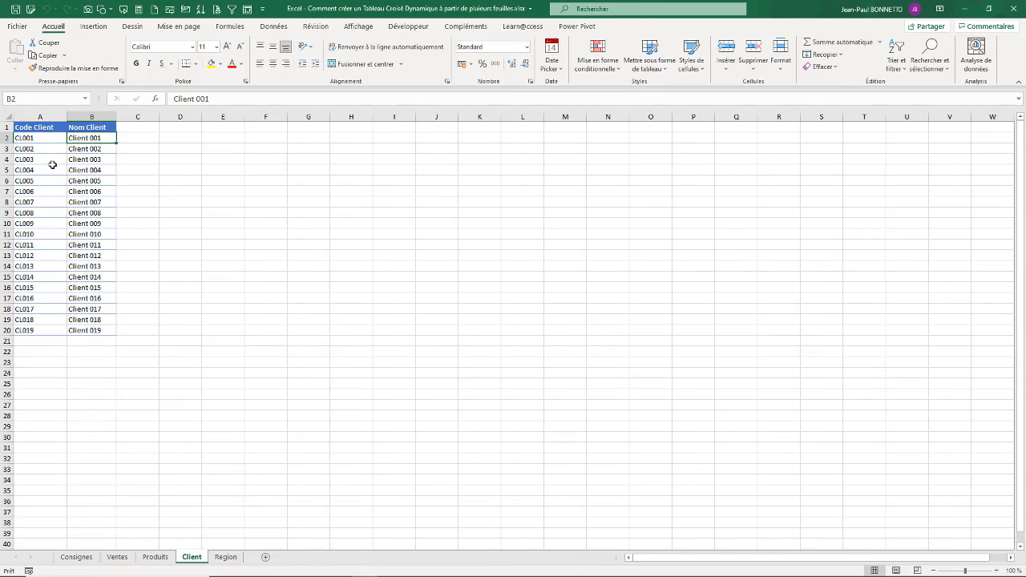
left_click(117, 557)
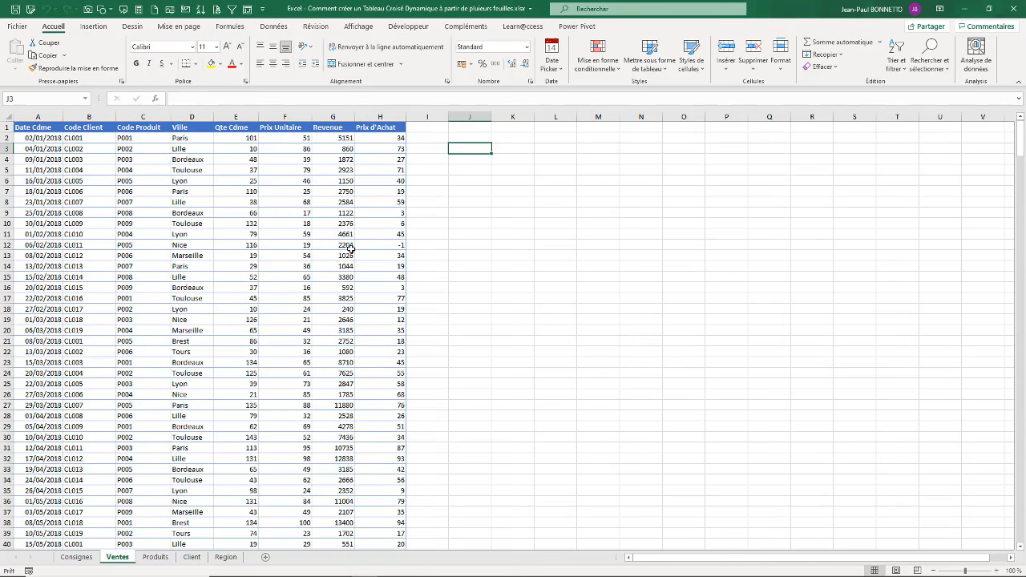
left_click_drag(350, 252, 350, 245)
left_click(235, 224)
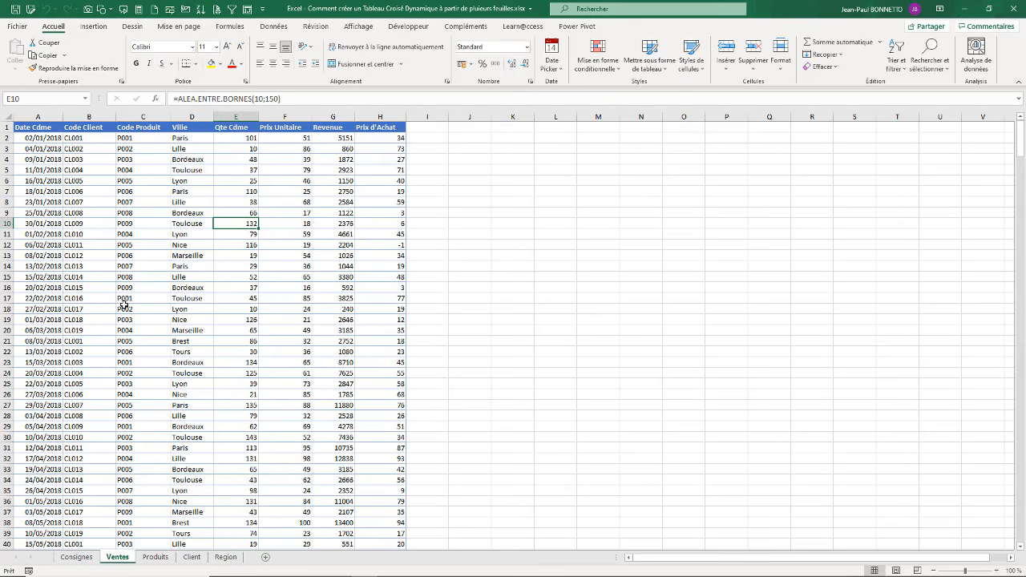
Step: Read the instructions on the Consignes sheet, highlighting the point about transforming the data sources into tables
left_click(76, 556)
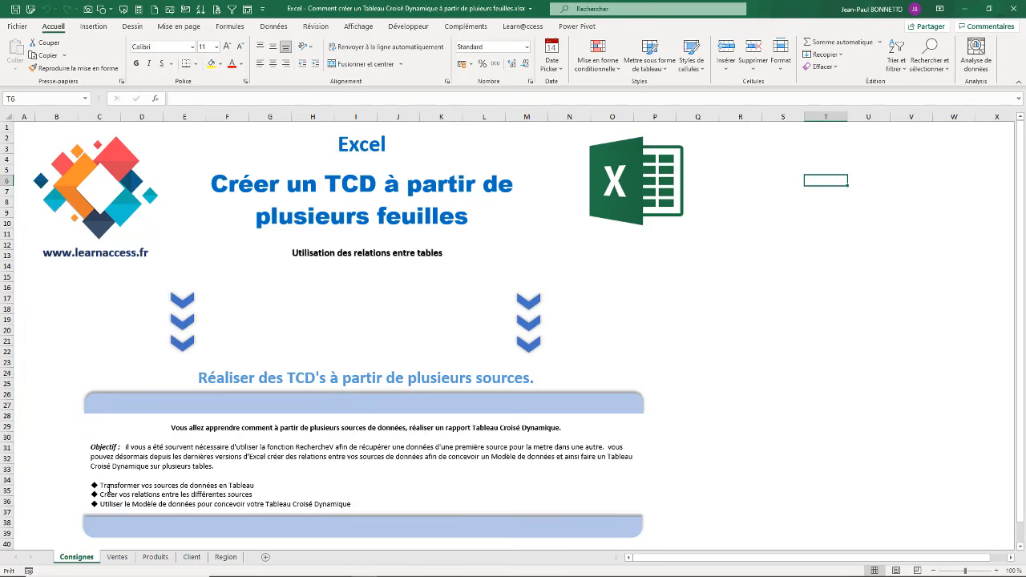
left_click_drag(255, 487, 99, 486)
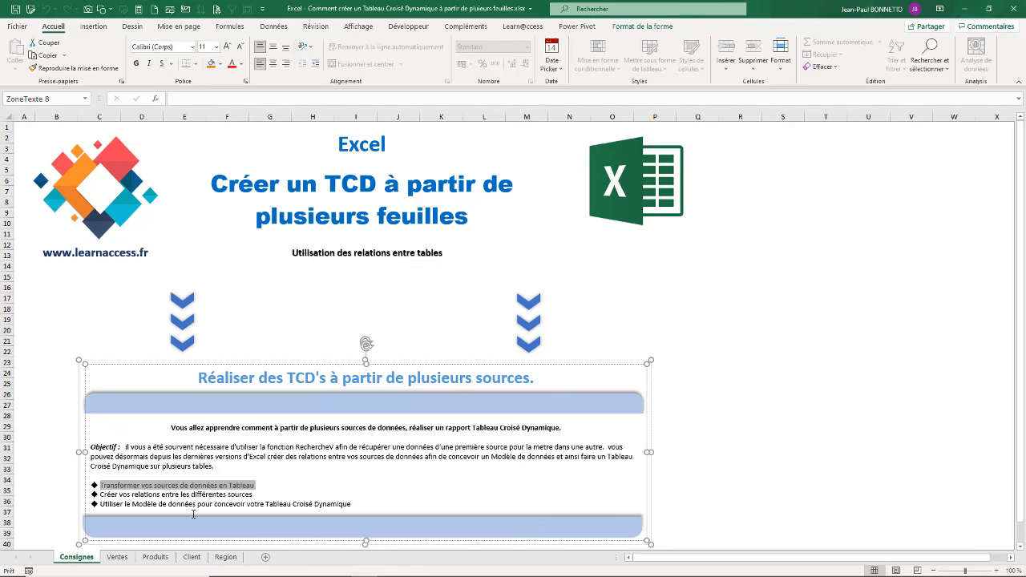
left_click(735, 265)
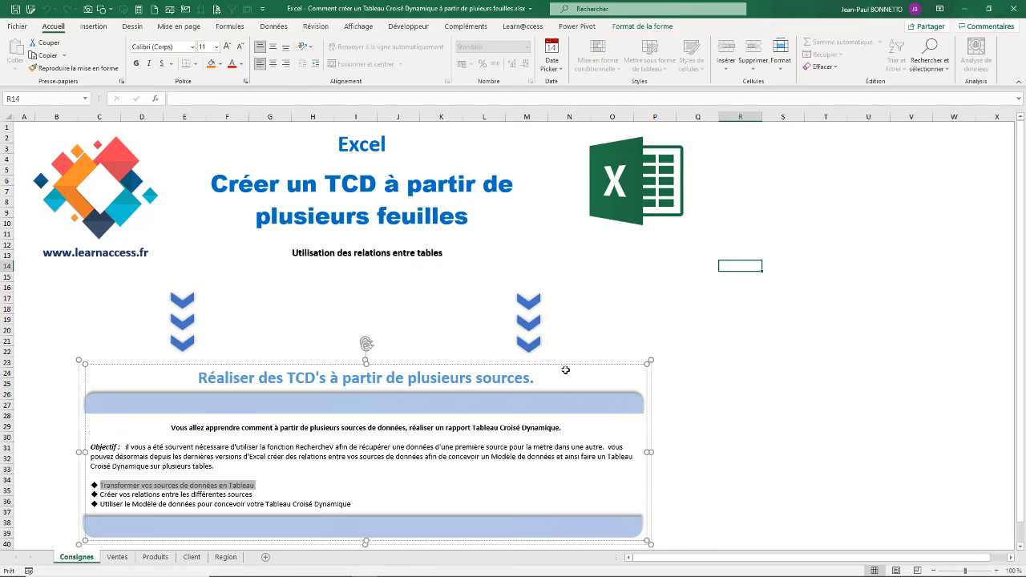
Step: Format the Ventes data range A1:H438 as a table with headers, using the light blue style with a solid header row
left_click(117, 557)
left_click(172, 213)
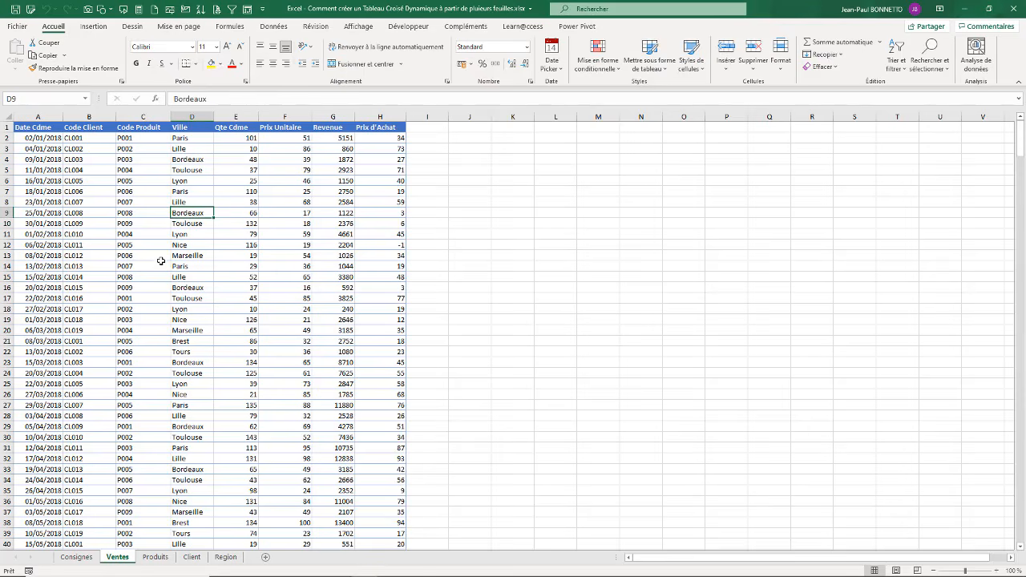
left_click(174, 254)
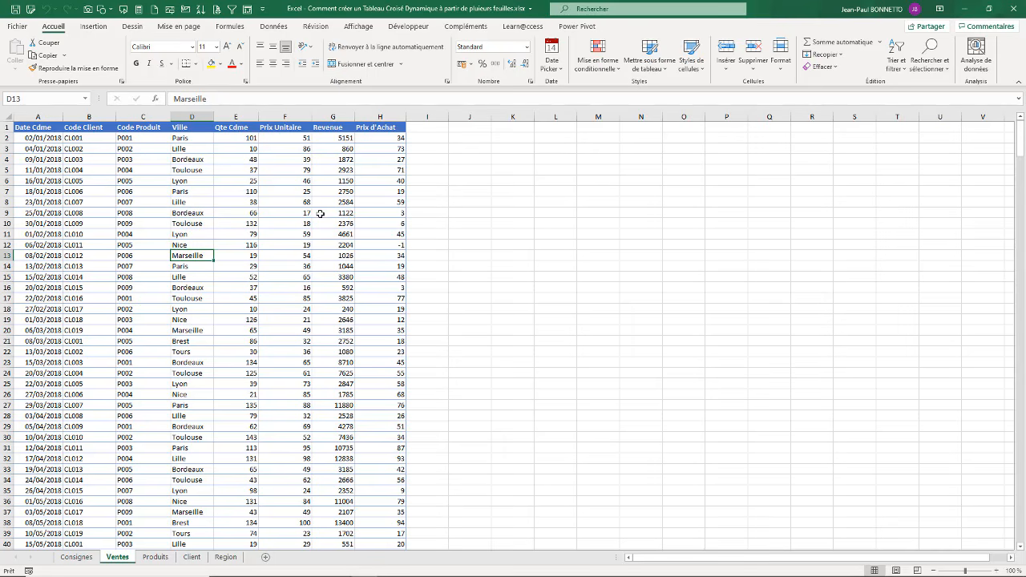
left_click(273, 26)
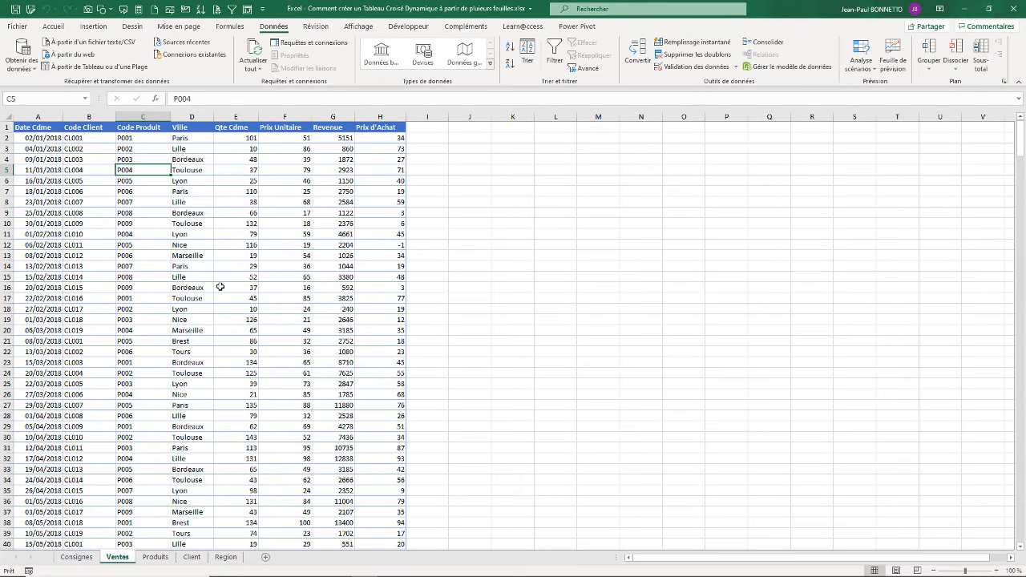
left_click(130, 184)
left_click(54, 26)
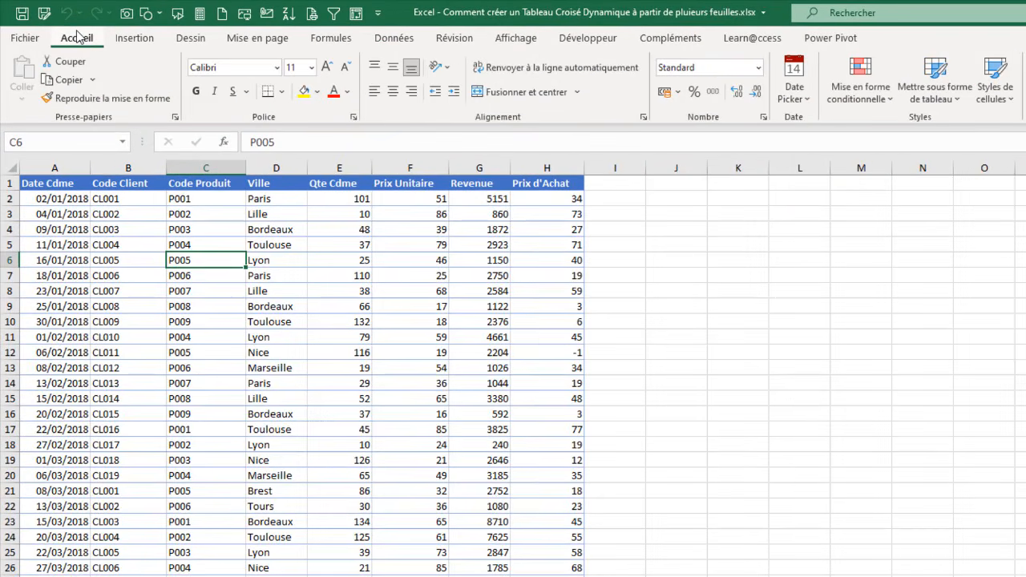
left_click(938, 80)
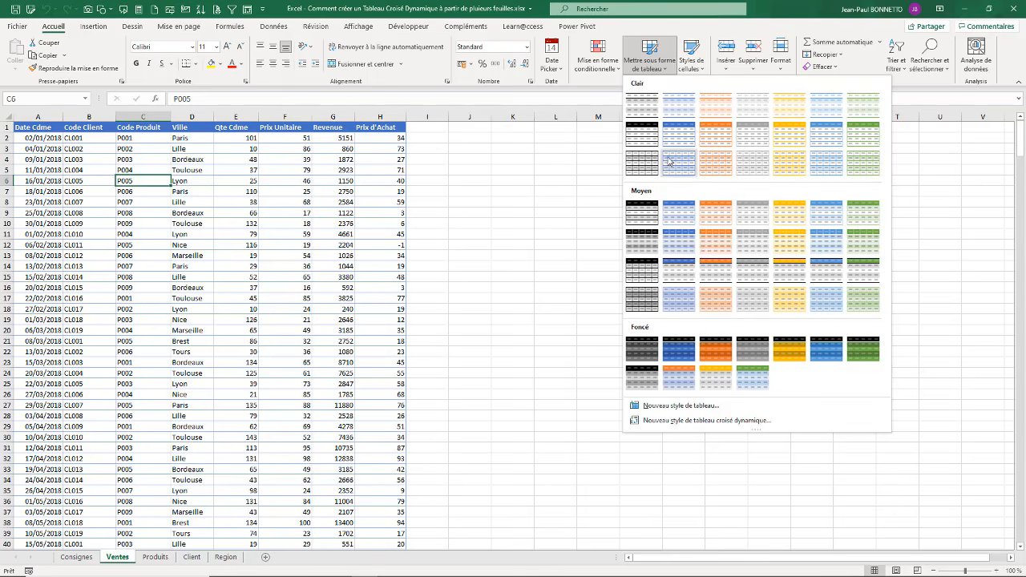
left_click(683, 135)
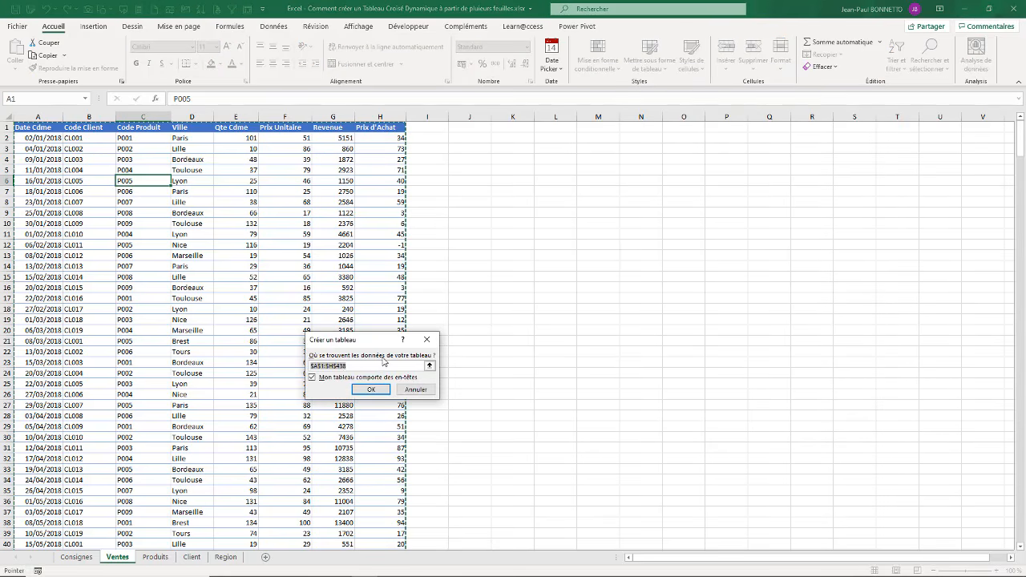
left_click(371, 390)
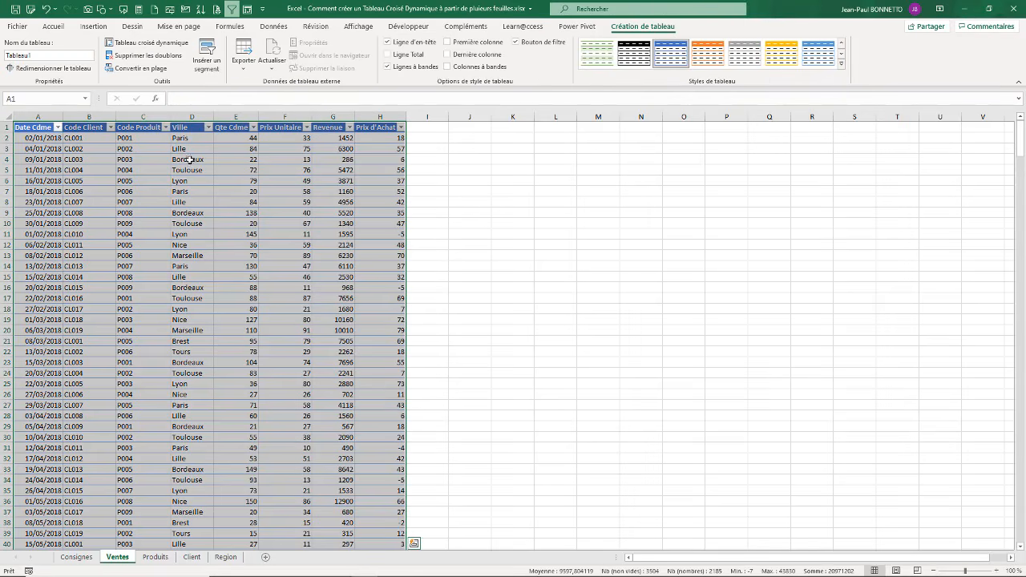
left_click(209, 201)
left_click(268, 181)
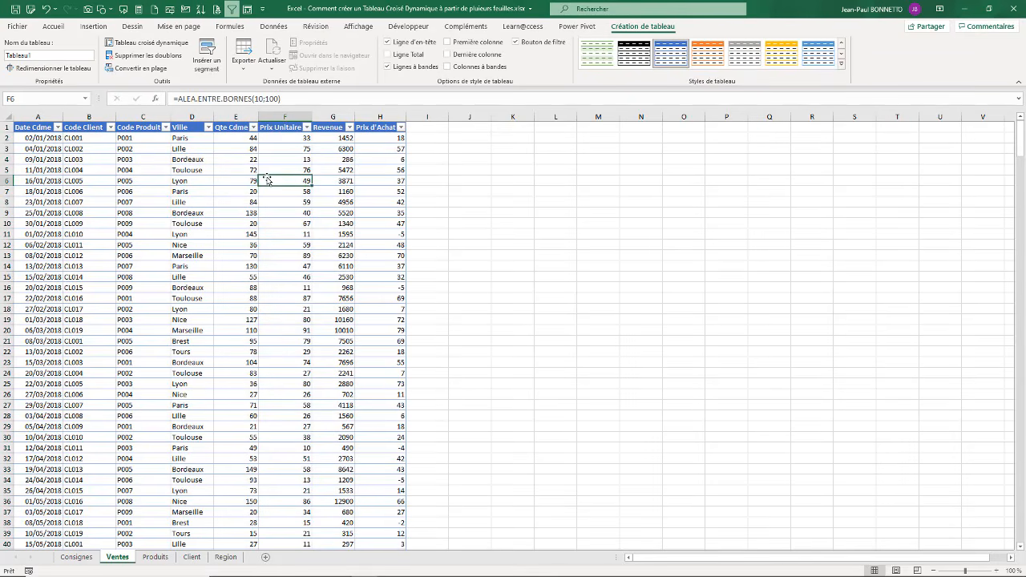
Step: Rename the table on the Ventes sheet as TableVentes
left_click(253, 191)
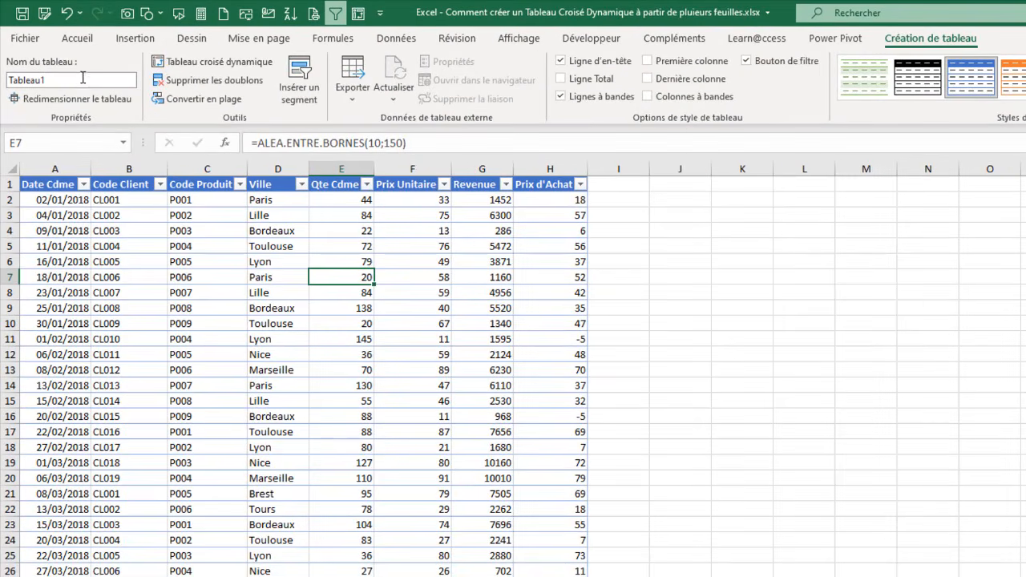
left_click(83, 77)
type("Ta")
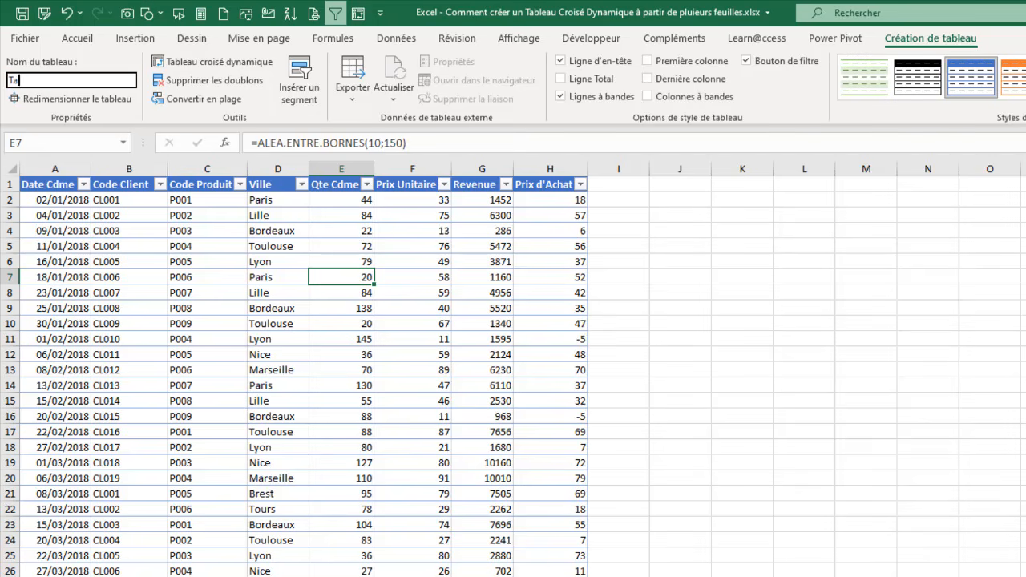
type("bleVentes")
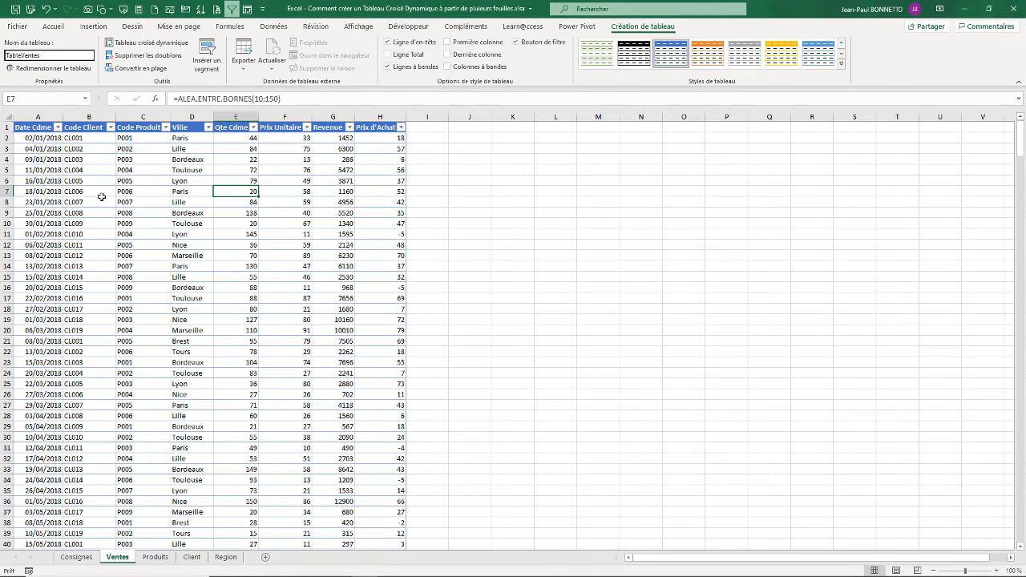
left_click(105, 197)
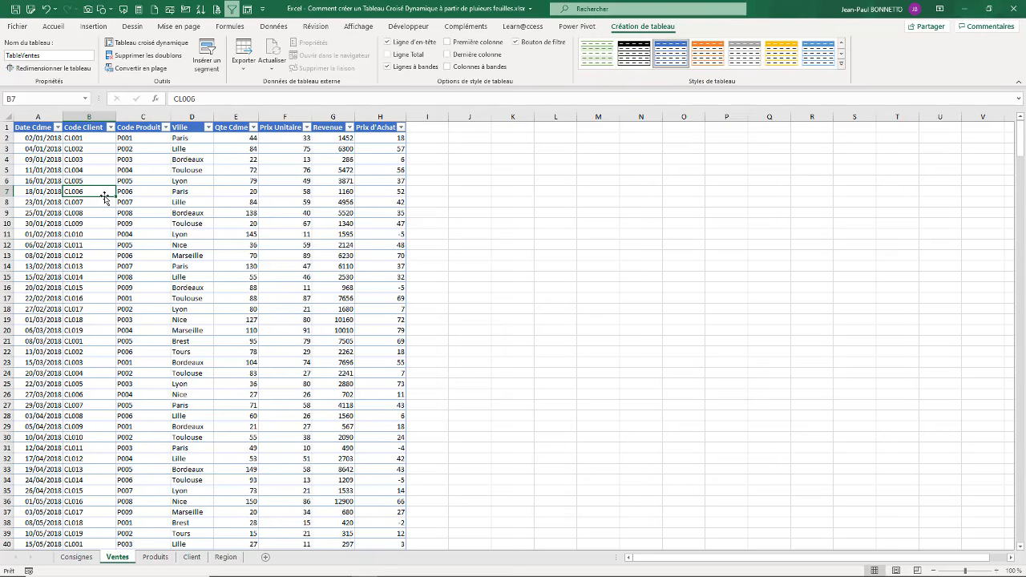
Step: Convert the Produits data range A1:B10 into a table with headers, using the light blue style with a solid header row
left_click(156, 557)
left_click(53, 160)
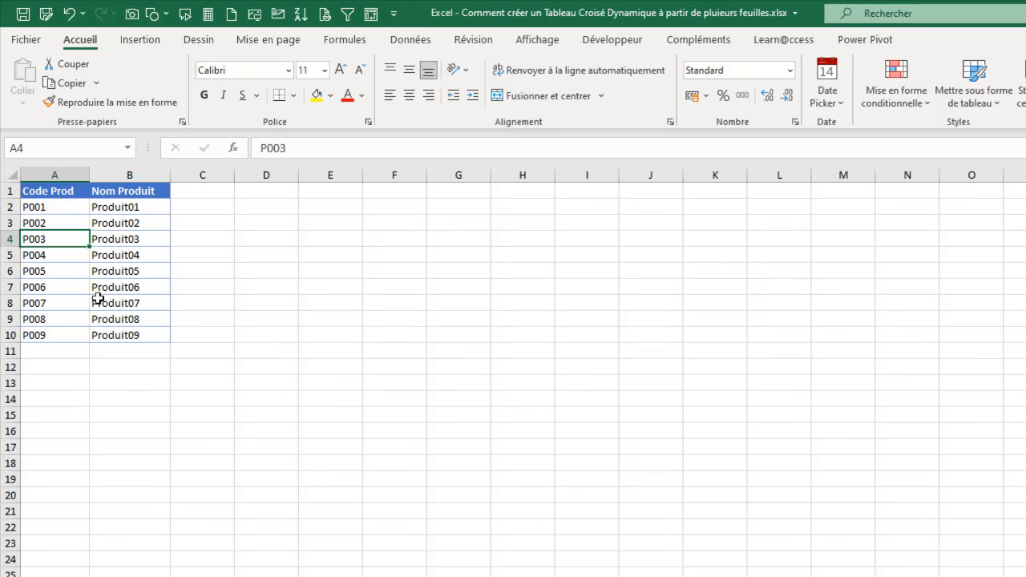
key("ctrl+l")
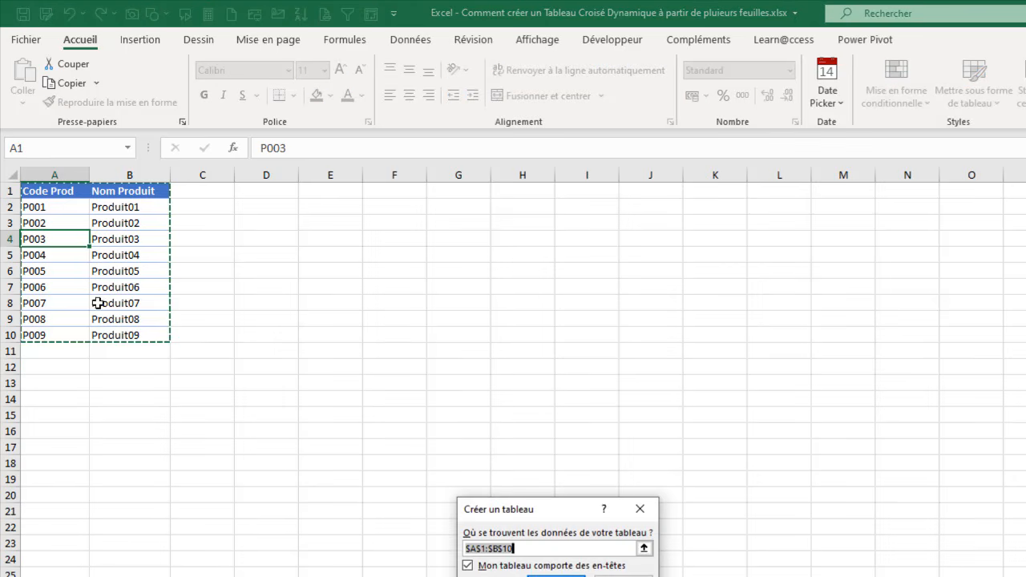
left_click_drag(547, 506, 420, 242)
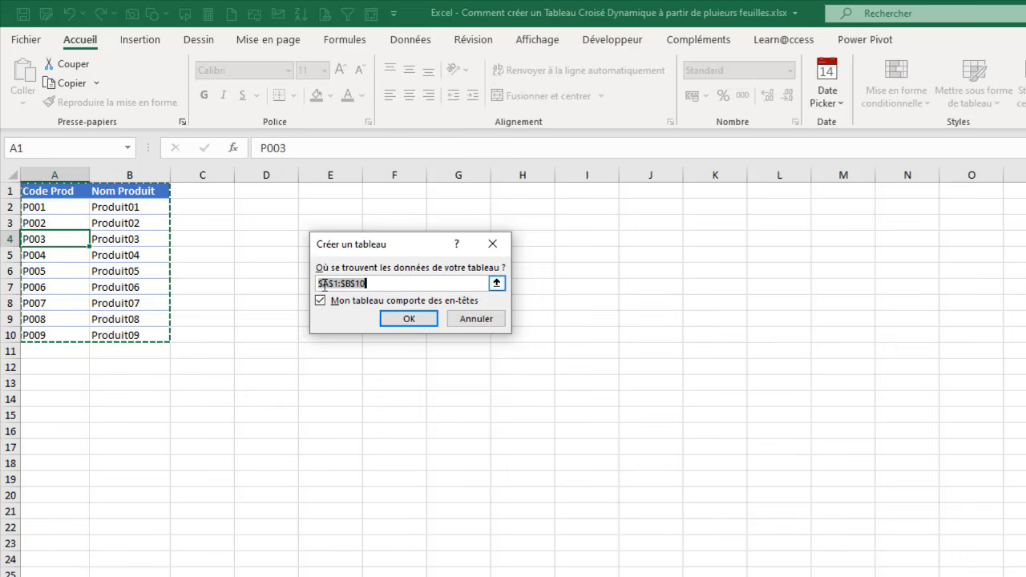
left_click(409, 319)
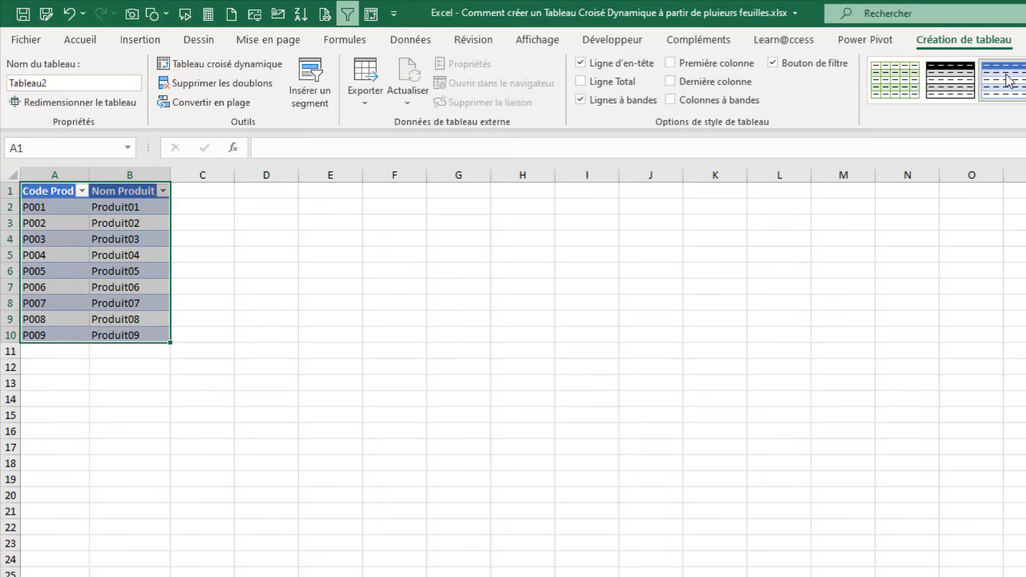
left_click(1025, 97)
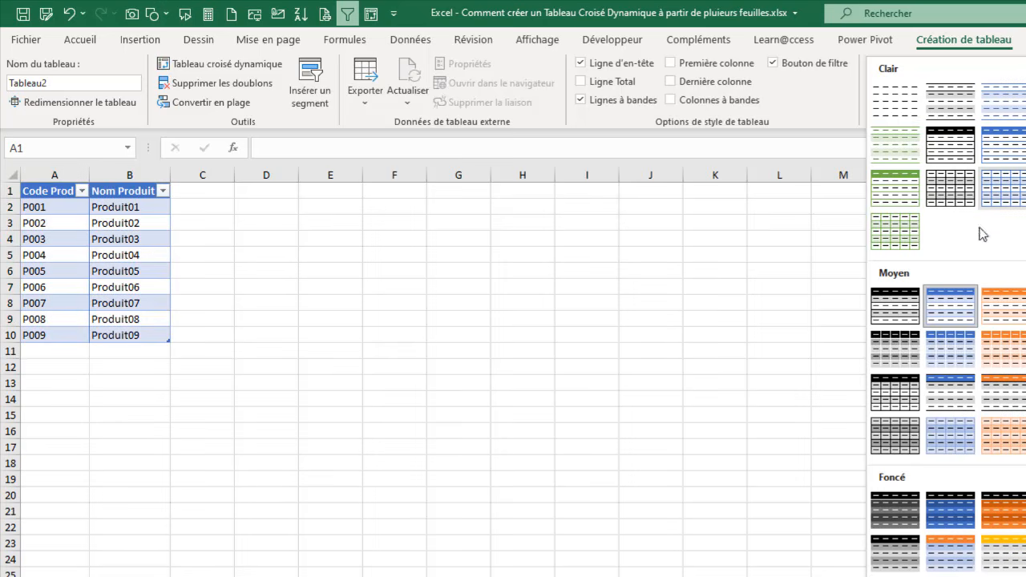
left_click(1024, 158)
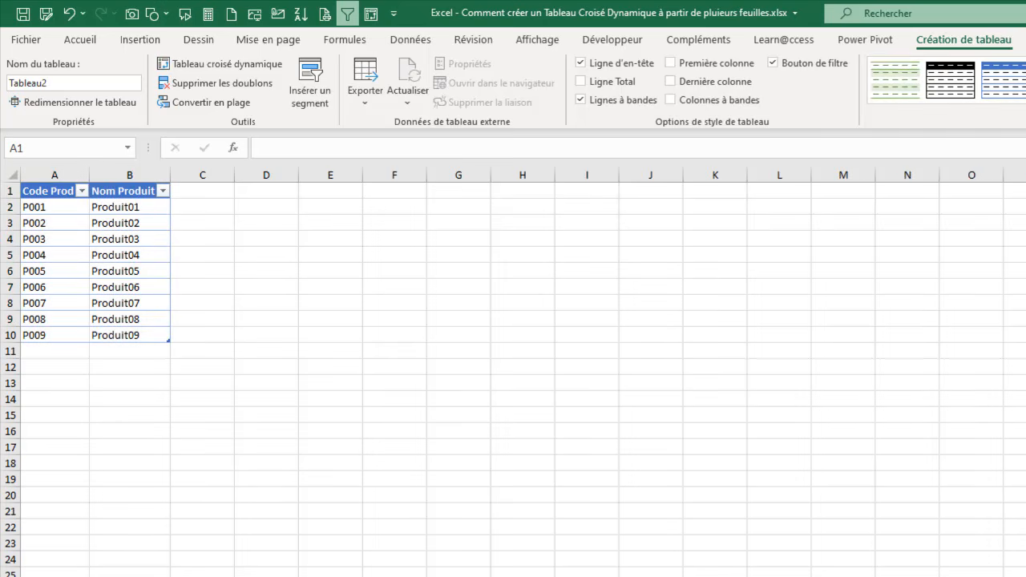
Step: Rename the table on the Produits sheet as TableProduits
left_click(42, 237)
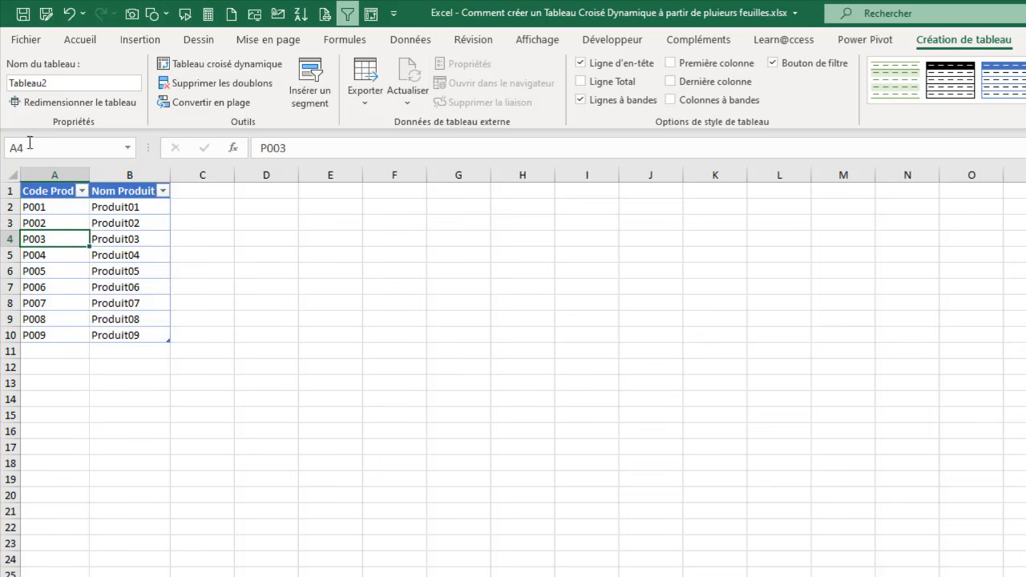
left_click(70, 82)
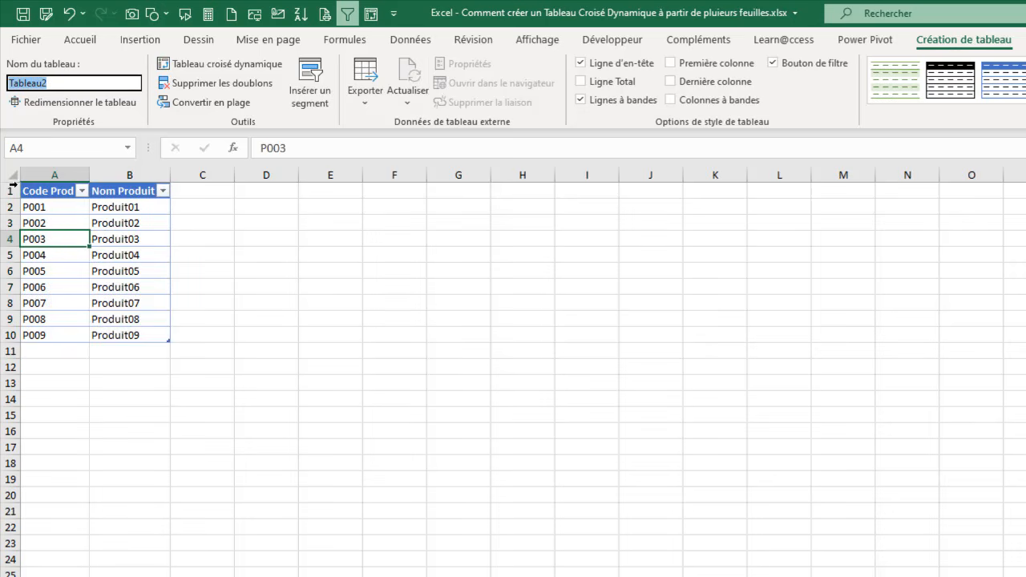
type("TableProduits")
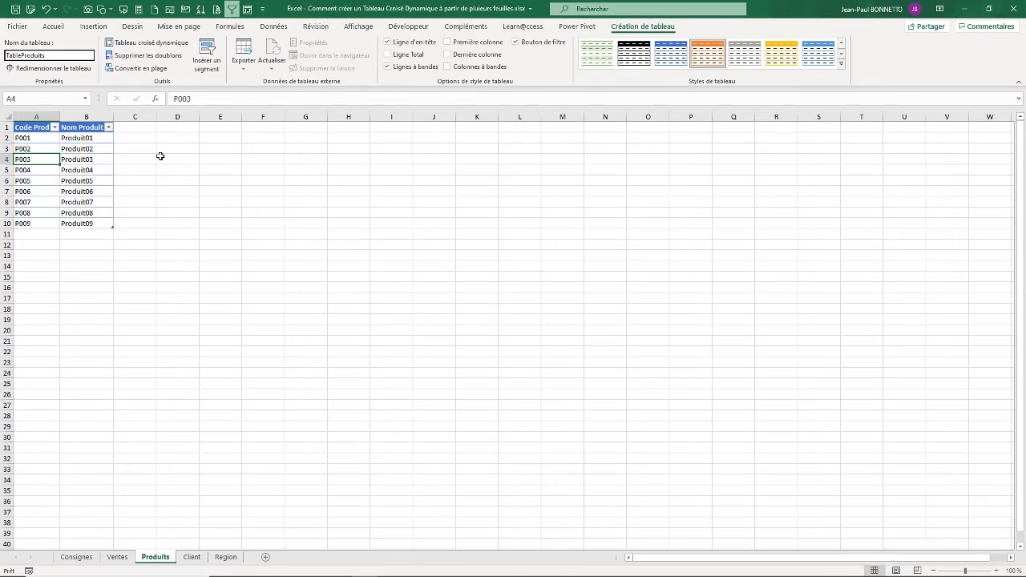
left_click(160, 156)
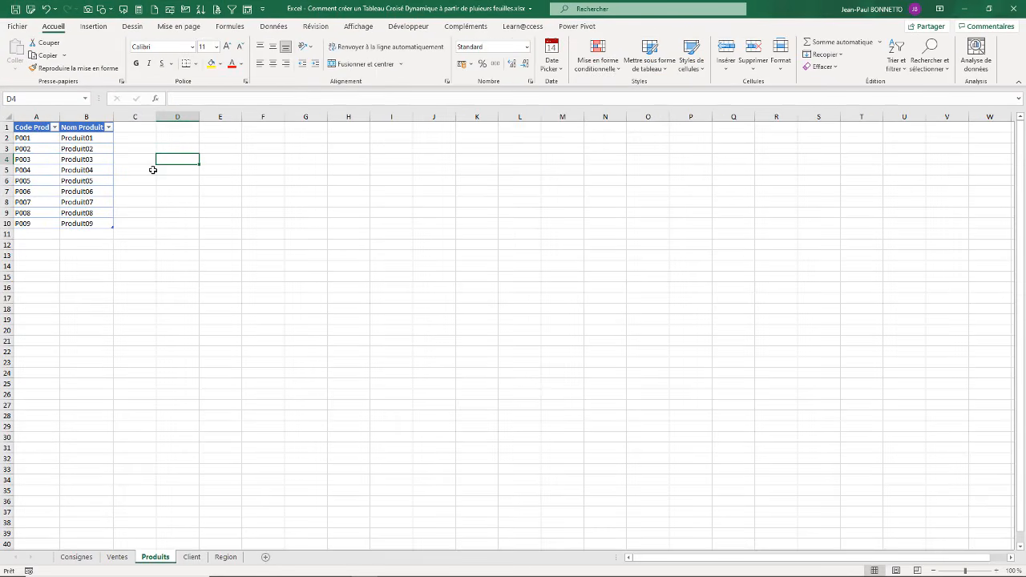
Step: Convert the Client data range A1:B20 into a table with headers, using the light blue style with a solid header row
left_click(191, 556)
left_click(89, 170)
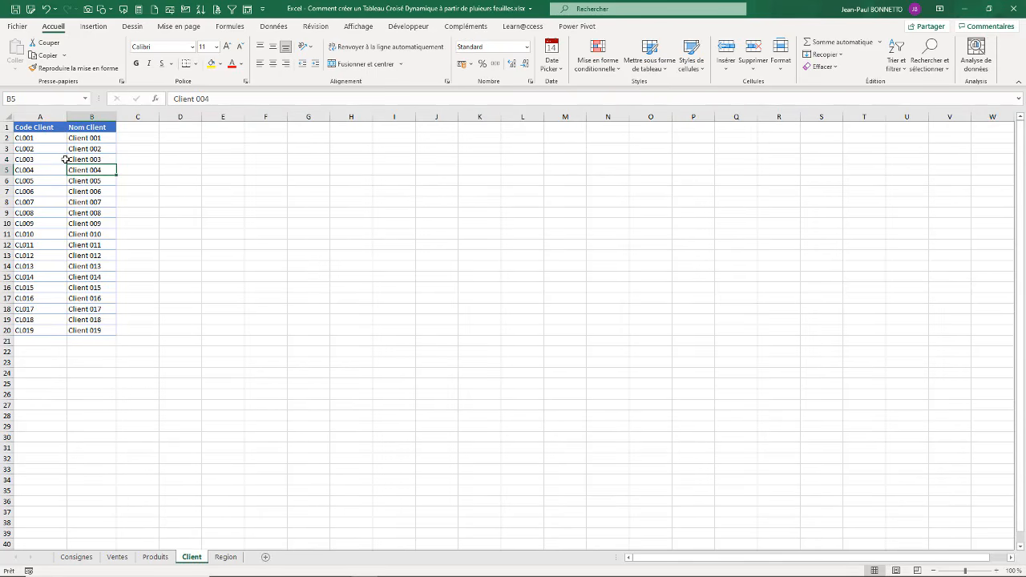
left_click(65, 160)
left_click(58, 190)
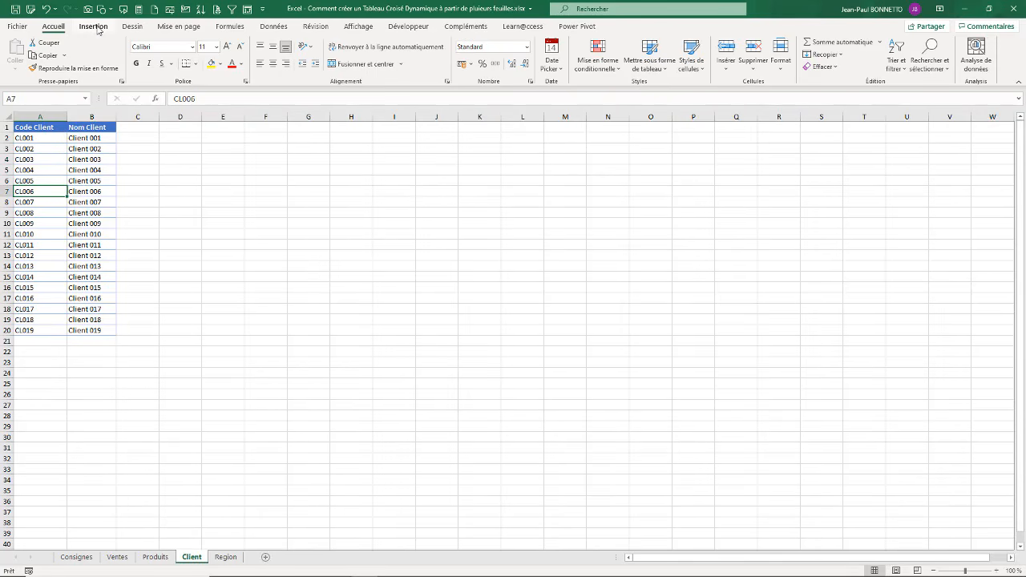
left_click(95, 27)
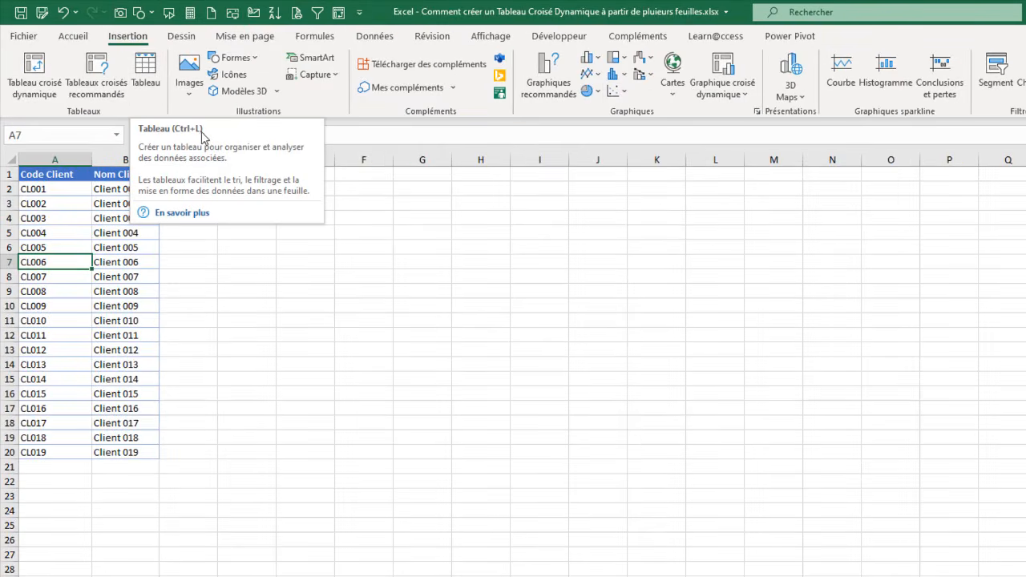
left_click(147, 71)
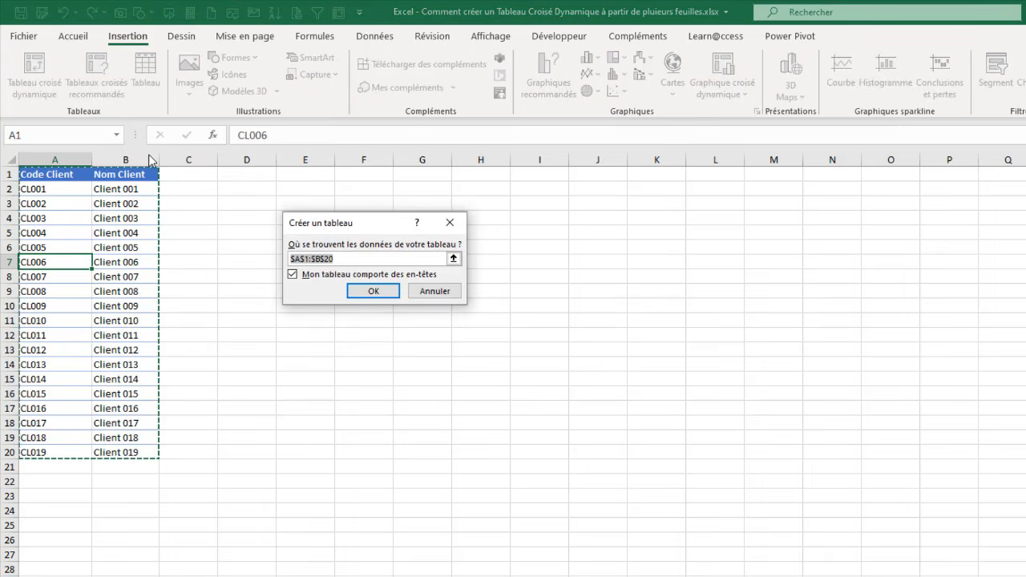
left_click(371, 292)
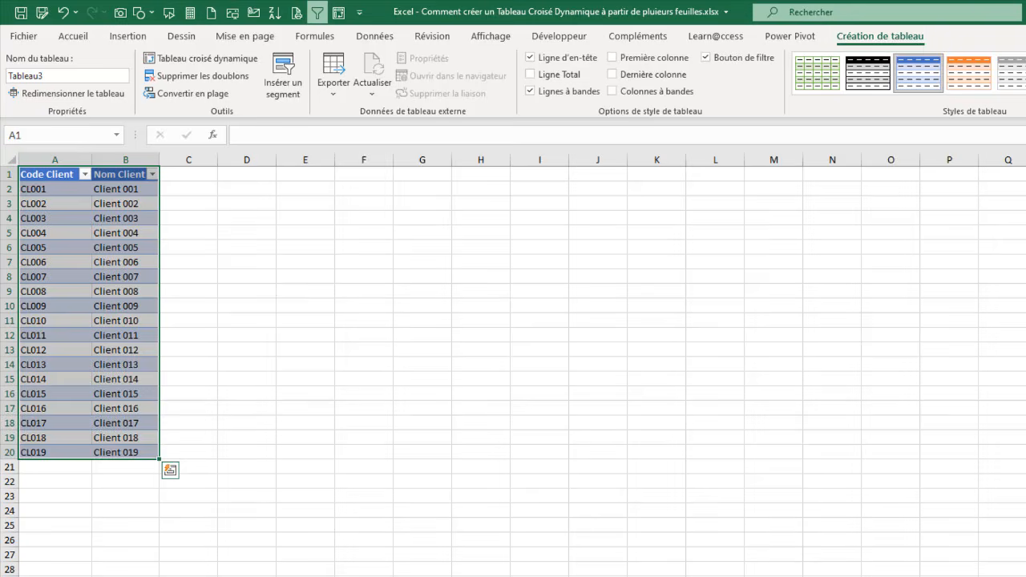
left_click(1025, 90)
left_click(925, 130)
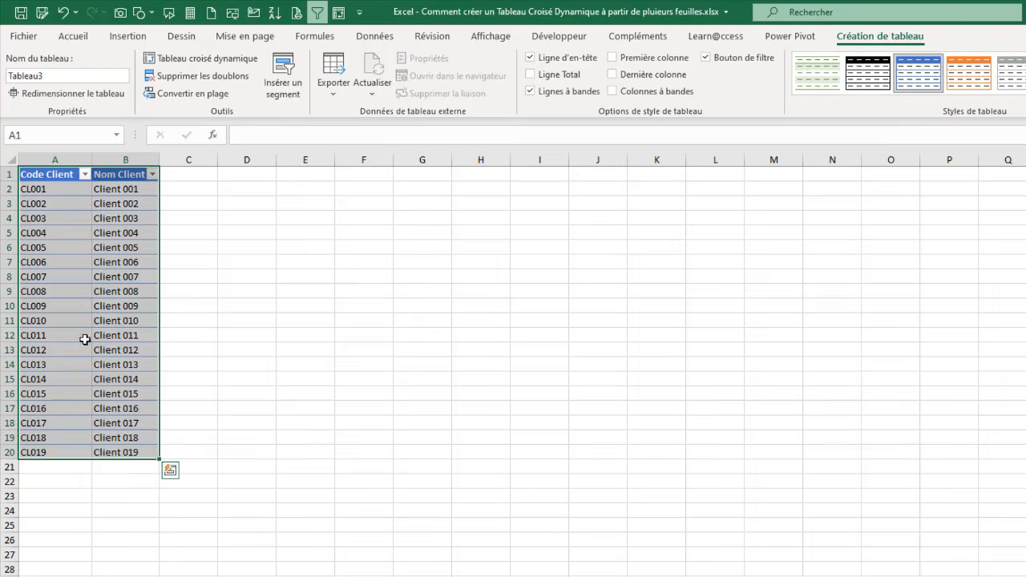
Step: Rename the table on the Client sheet as TableClients
left_click(103, 218)
left_click(70, 75)
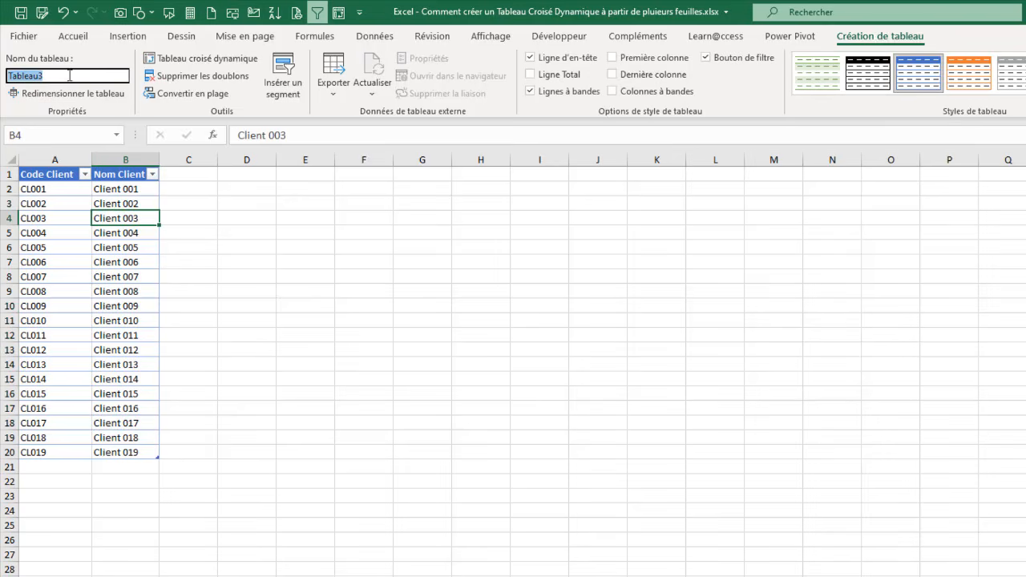
type("Tab")
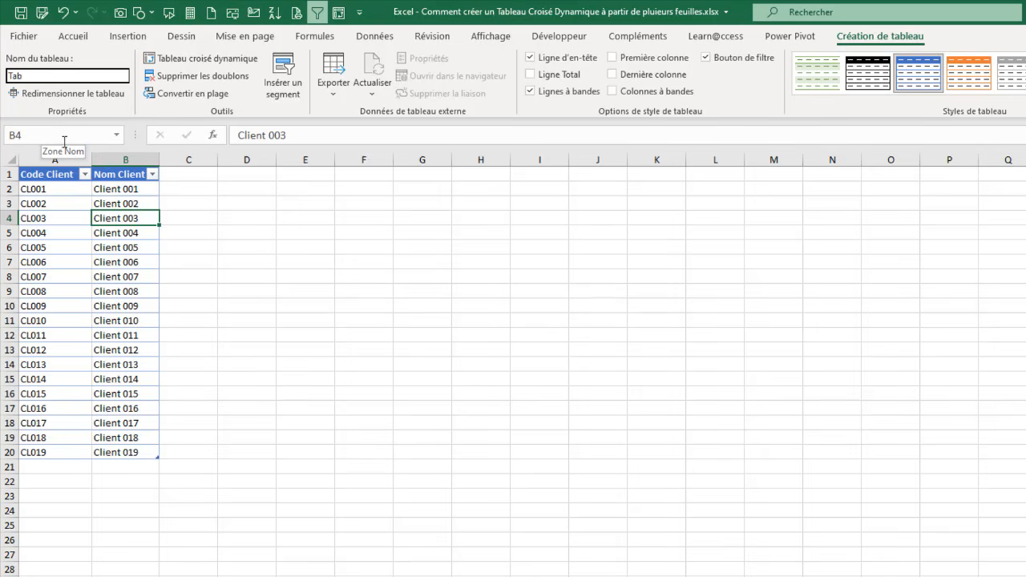
type("leClient")
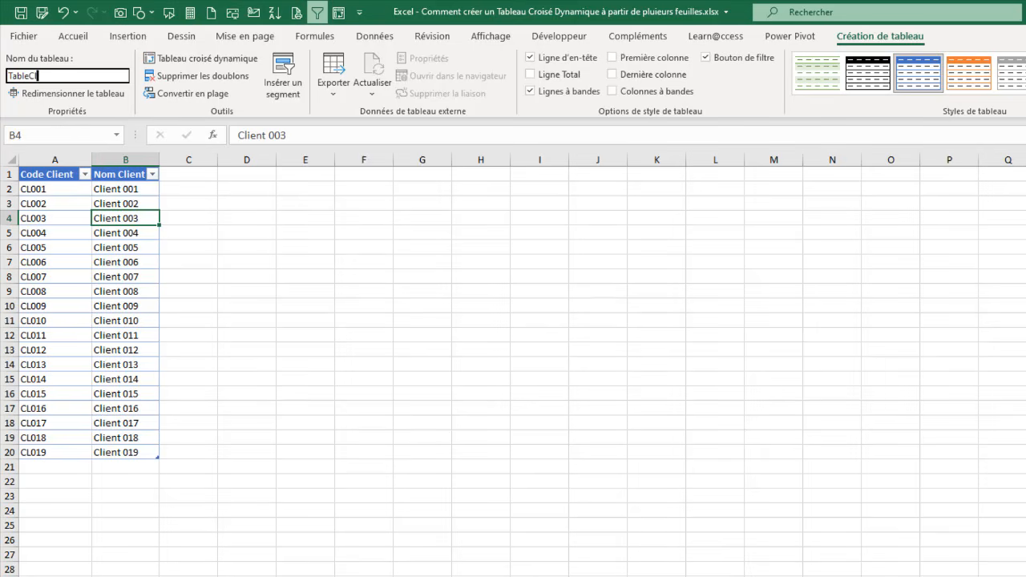
type("s")
left_click(96, 203)
Step: Format the Region data range A1:D10 as a table with headers, using the light blue style with a solid header row
key("ctrl+Page_Down")
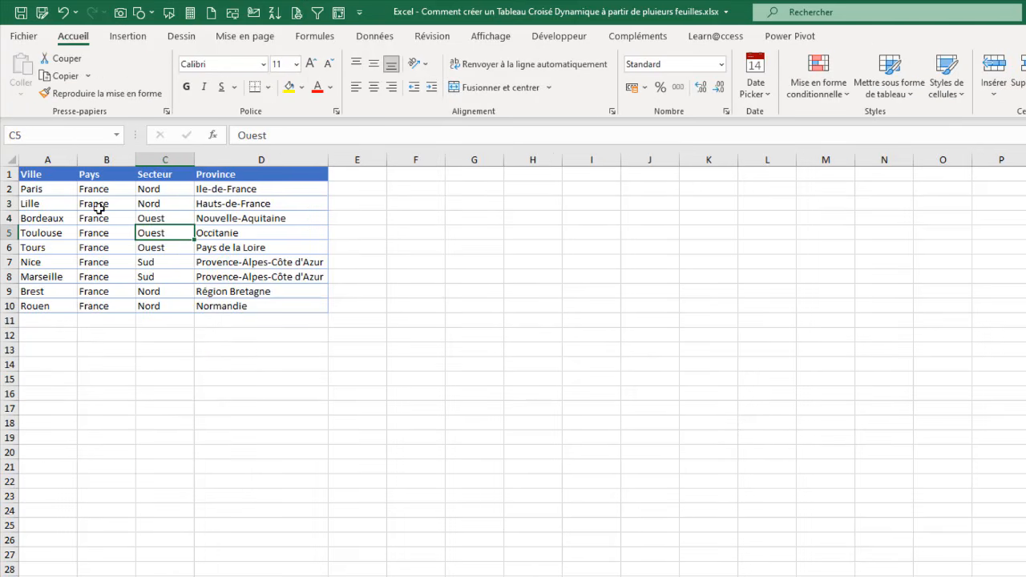
right_click(129, 198)
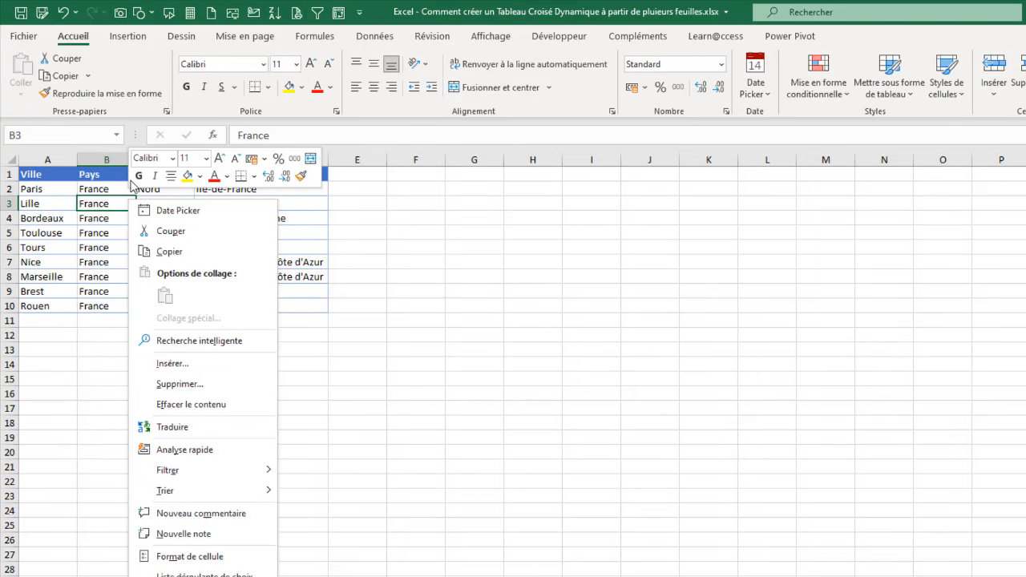
key("Escape")
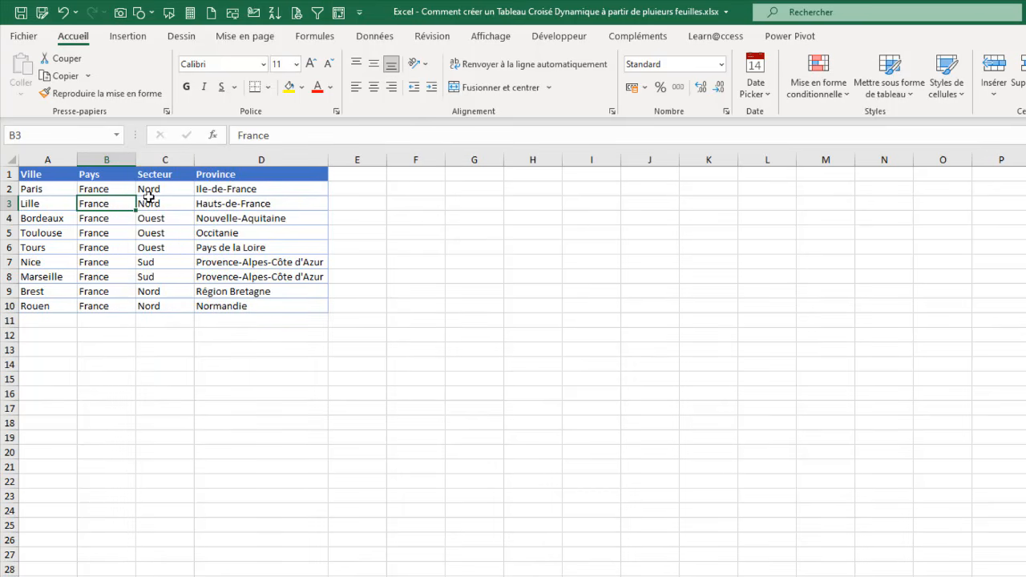
left_click(886, 87)
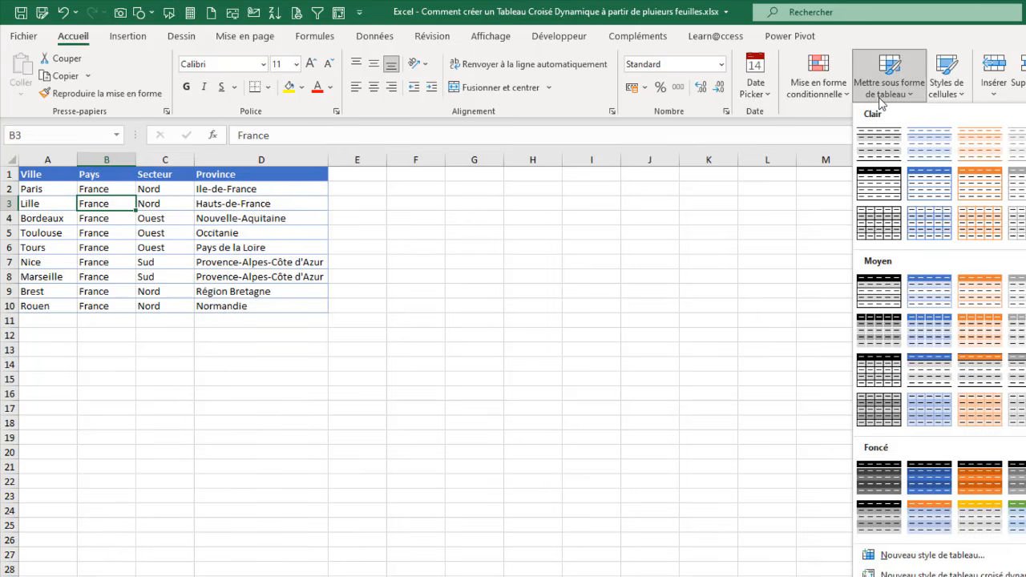
left_click(942, 183)
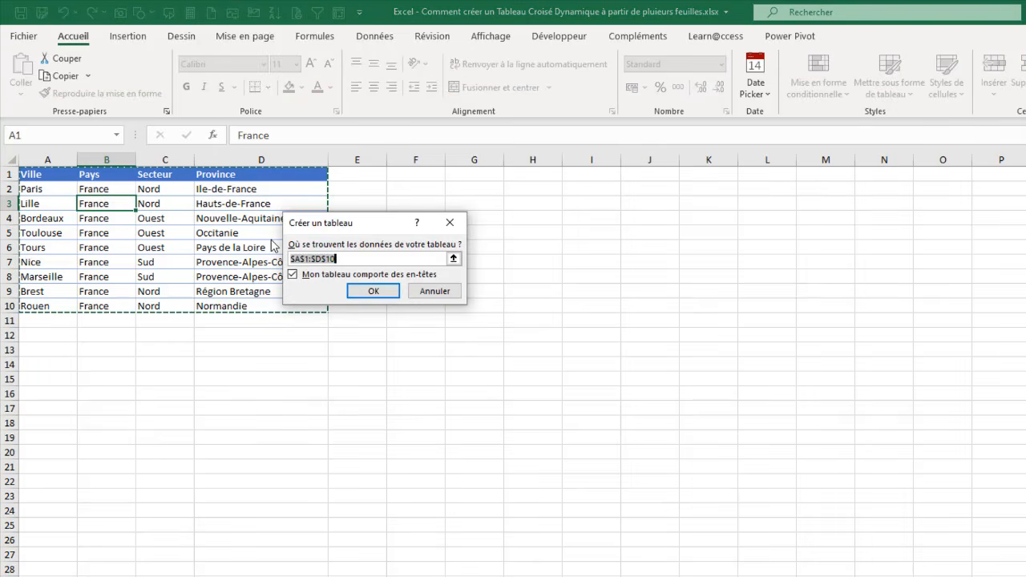
left_click(374, 291)
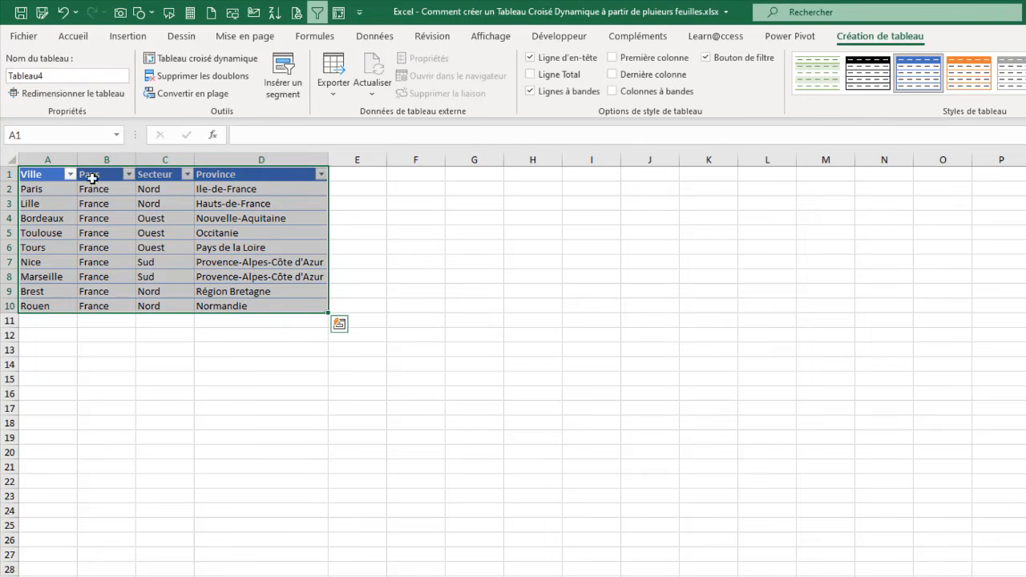
Step: Rename the table on the Region sheet as TableRegion
left_click(71, 72)
type("Table")
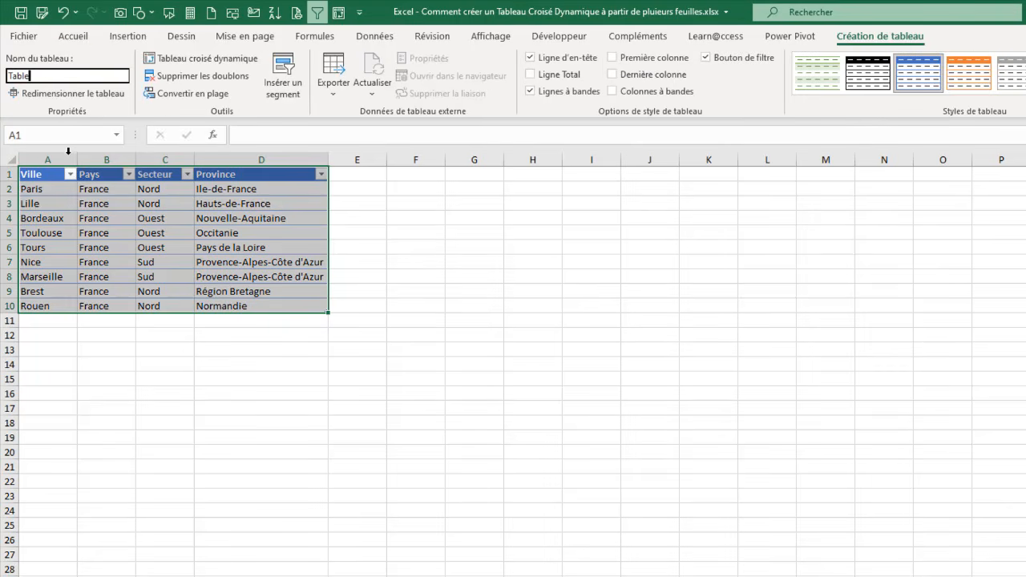
type("Region")
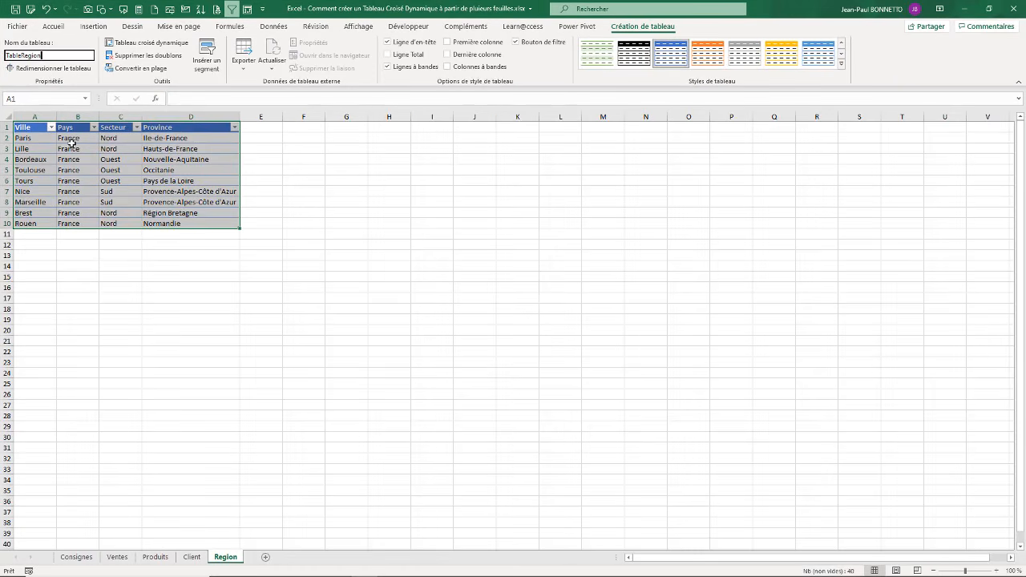
left_click(117, 179)
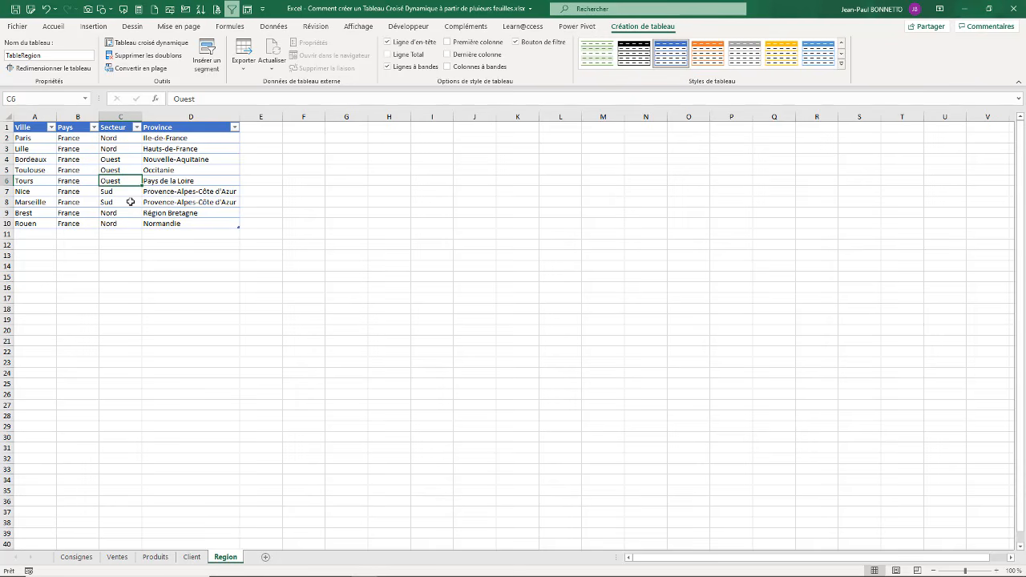
left_click(135, 171)
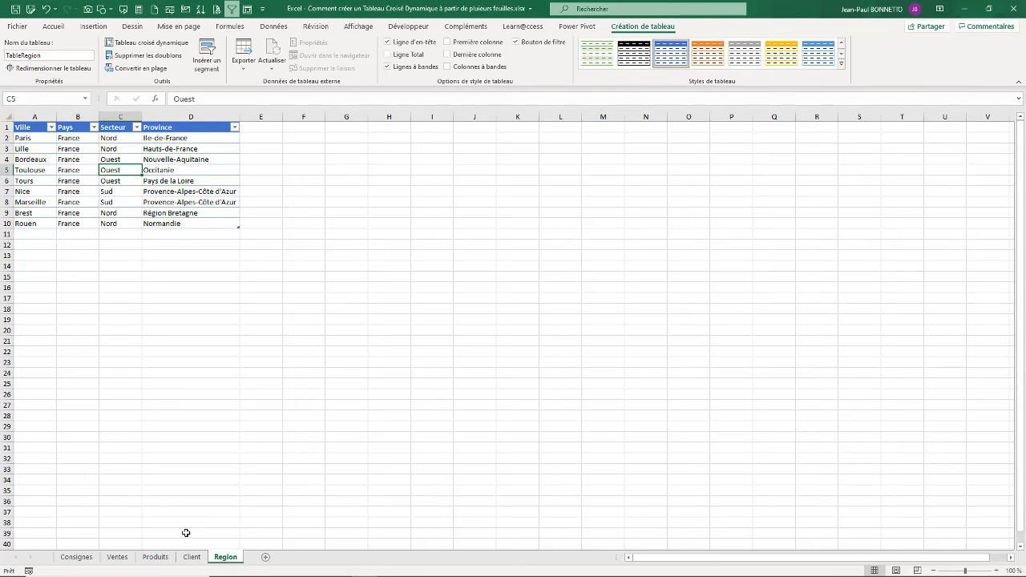
Step: Look over the tables on the Client and Produits sheets, and return to the Ventes table
left_click(193, 557)
left_click(155, 557)
left_click(117, 557)
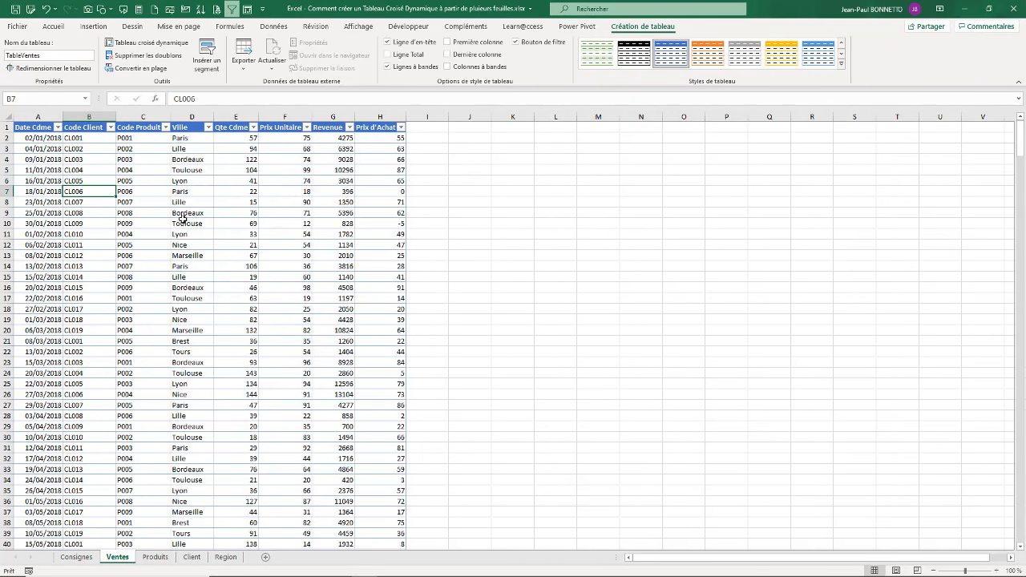
left_click(195, 223)
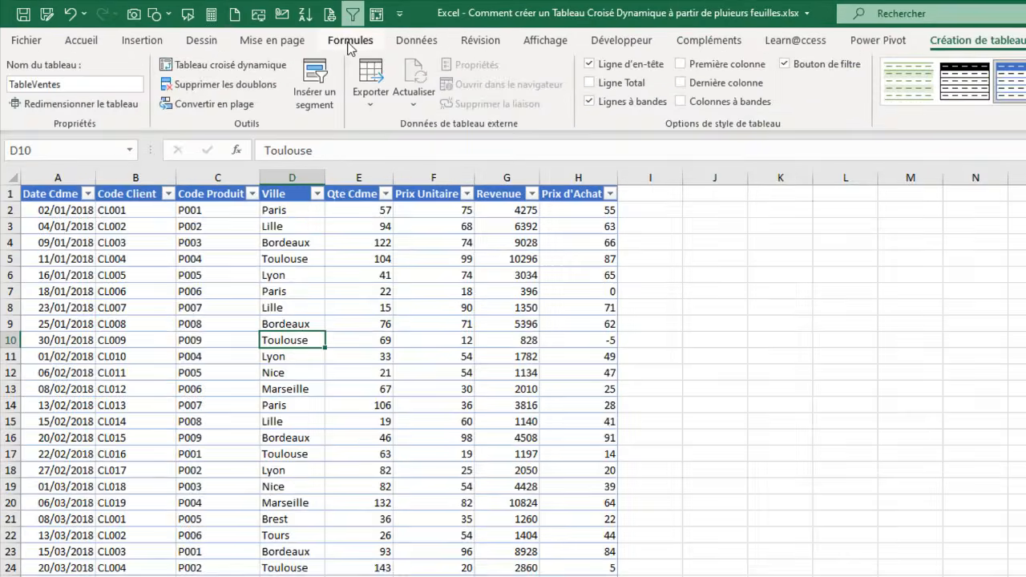
Step: Review the workbook's defined table names and their ranges in the name manager, and return to the Ventes table
left_click(230, 27)
left_click(579, 96)
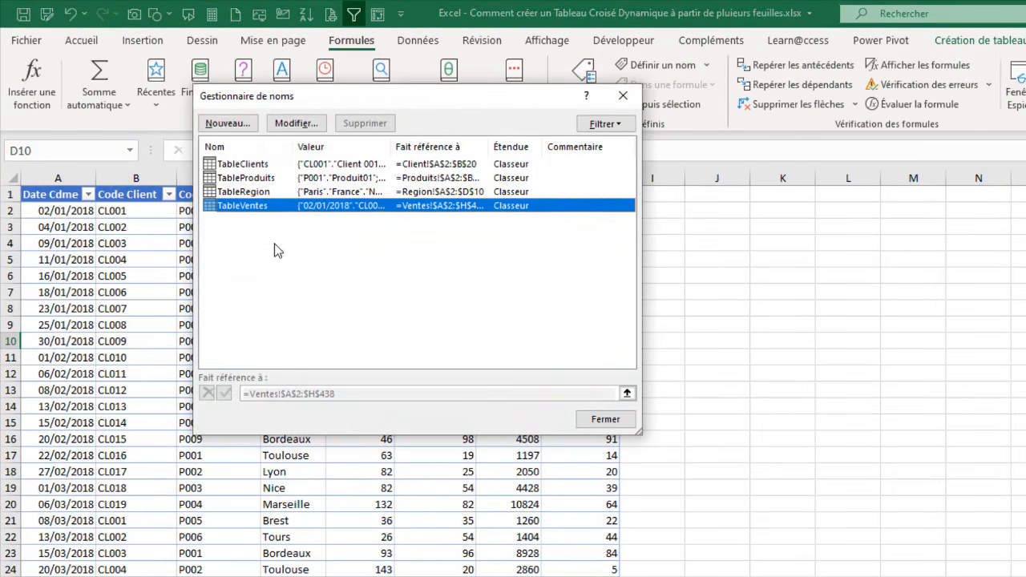
left_click(279, 259)
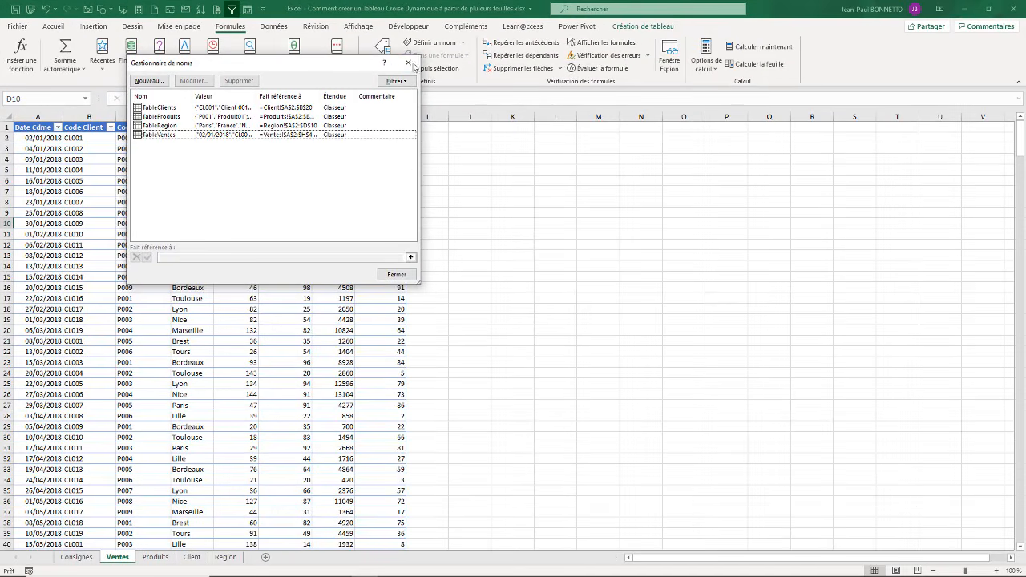
left_click(474, 328)
left_click(176, 233)
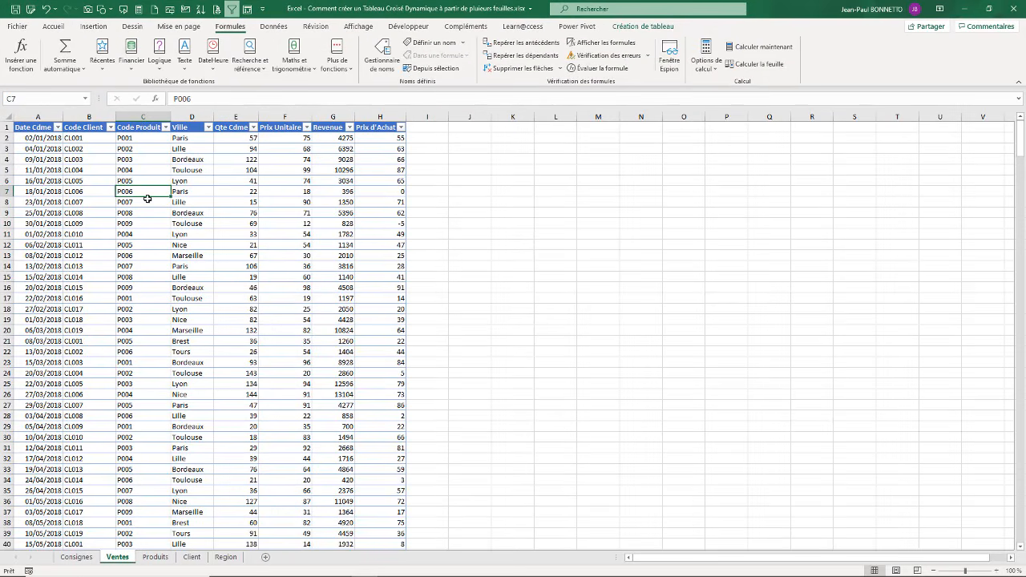
Step: Read the Consignes objective "Créer vos relations entre les différentes sources", and return to the Ventes sheet
left_click(76, 556)
left_click_drag(254, 496, 100, 495)
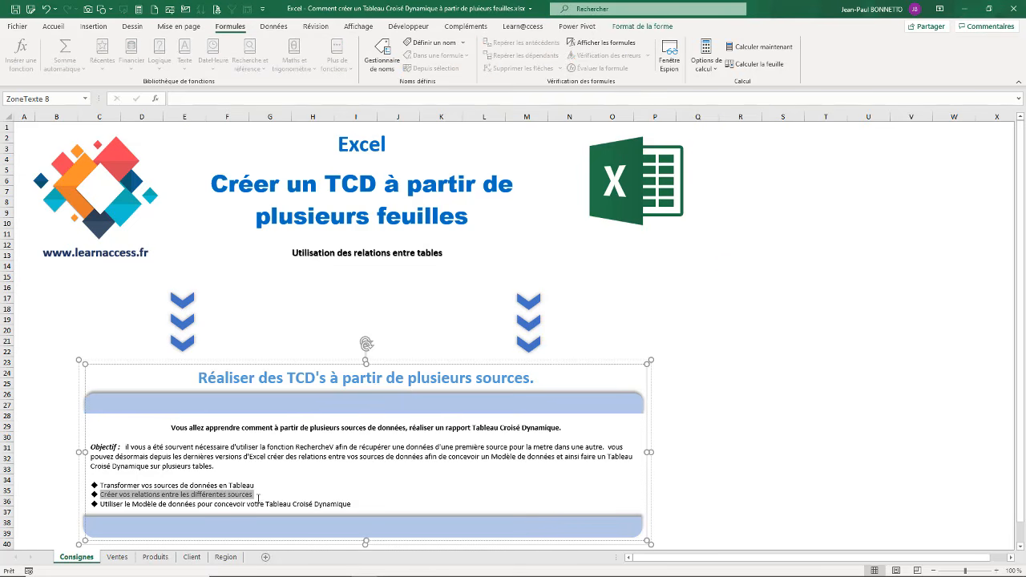
left_click(819, 248)
left_click(126, 557)
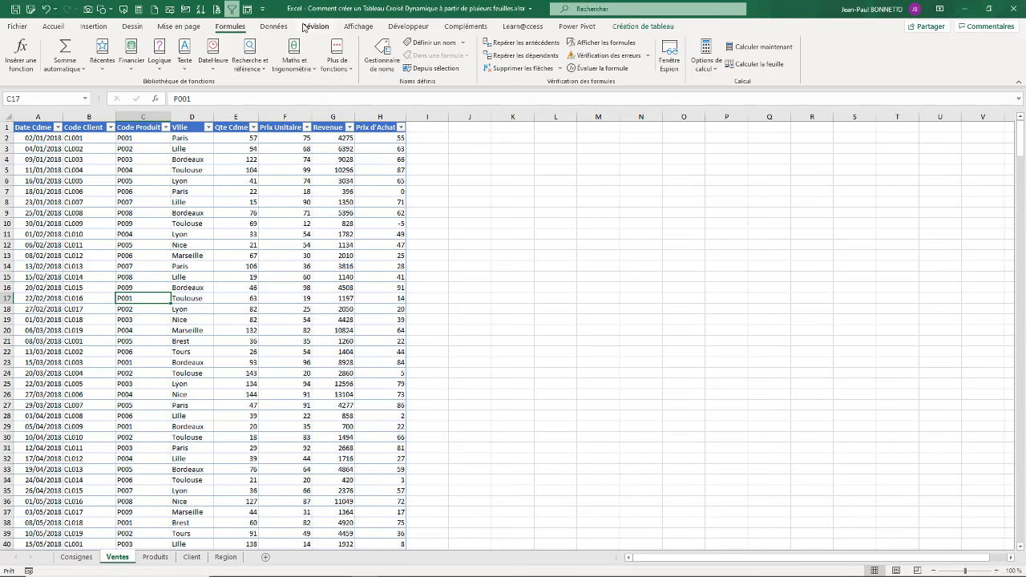
Step: Open the manager for relationships between the workbook's tables and move its window clear of the Ventes headers
left_click(274, 26)
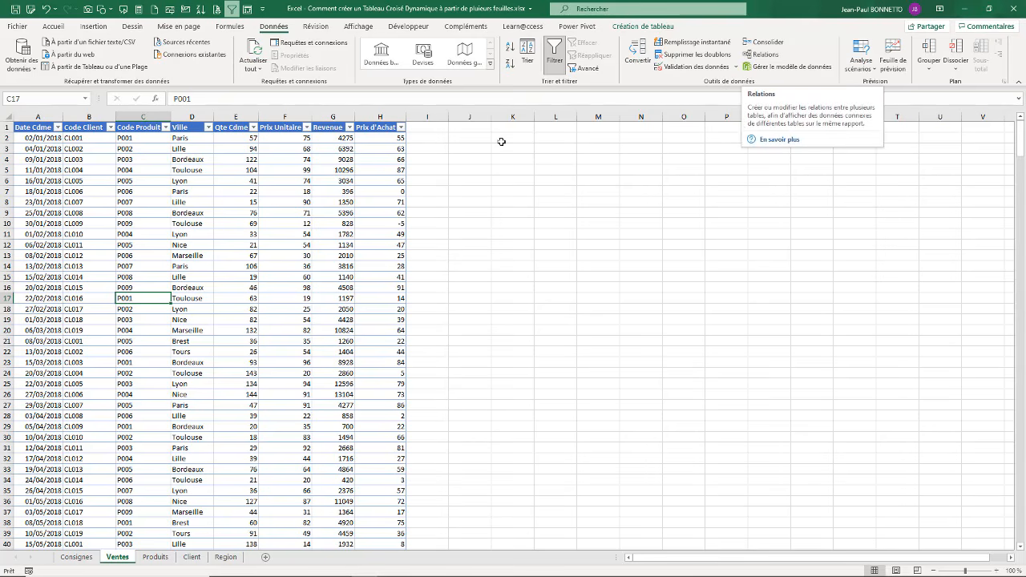
left_click(210, 159)
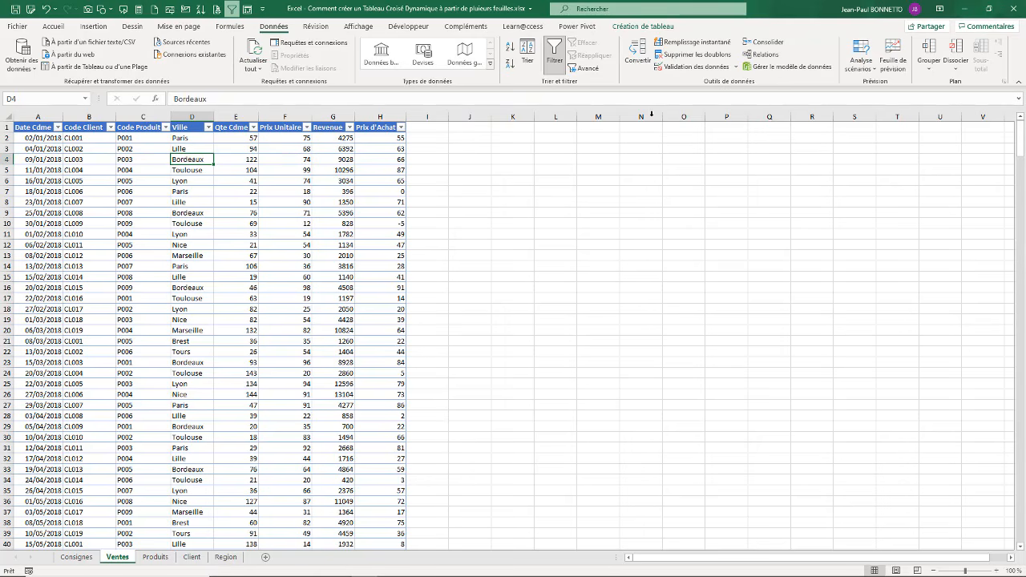
left_click(184, 181)
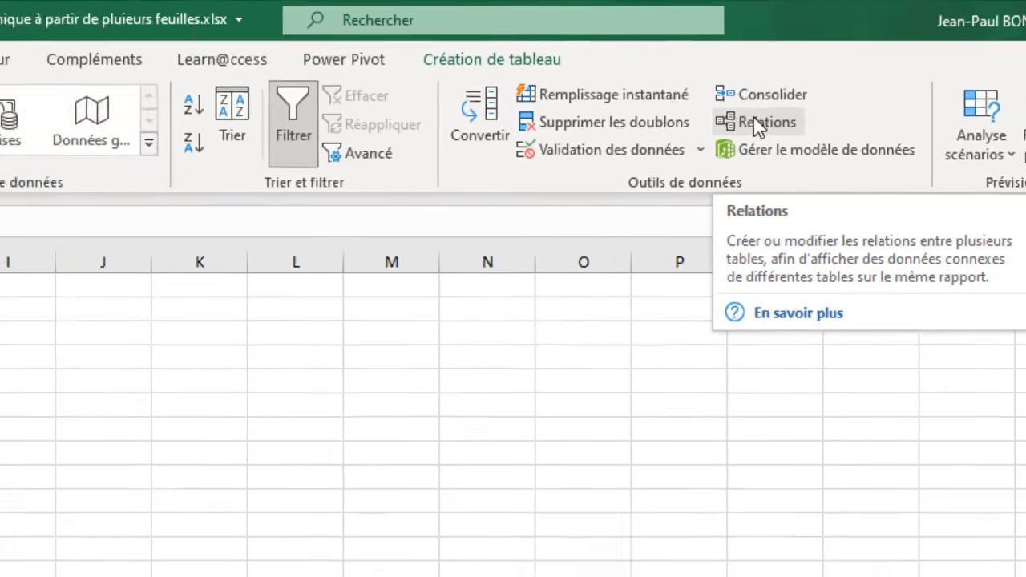
left_click(673, 134)
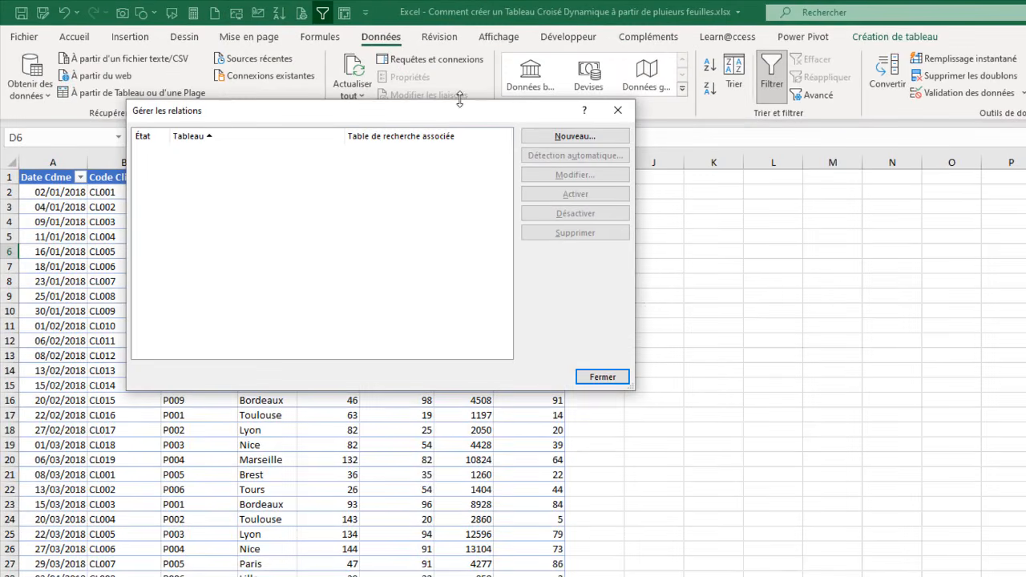
left_click_drag(434, 119, 308, 222)
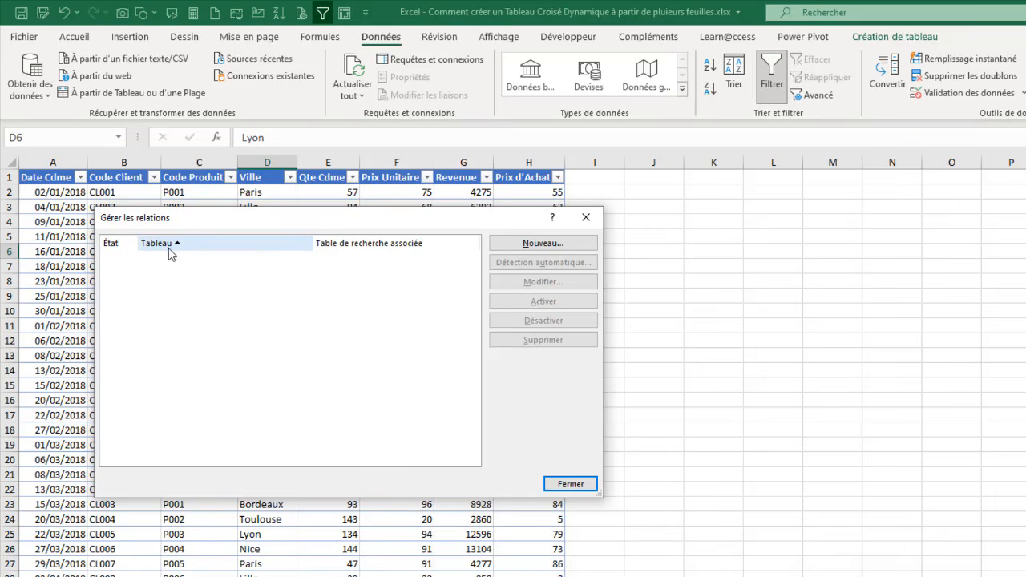
Step: Create a relationship from the Code Produit column of TableVentes to the Code Prod column of TableProduits
left_click(542, 244)
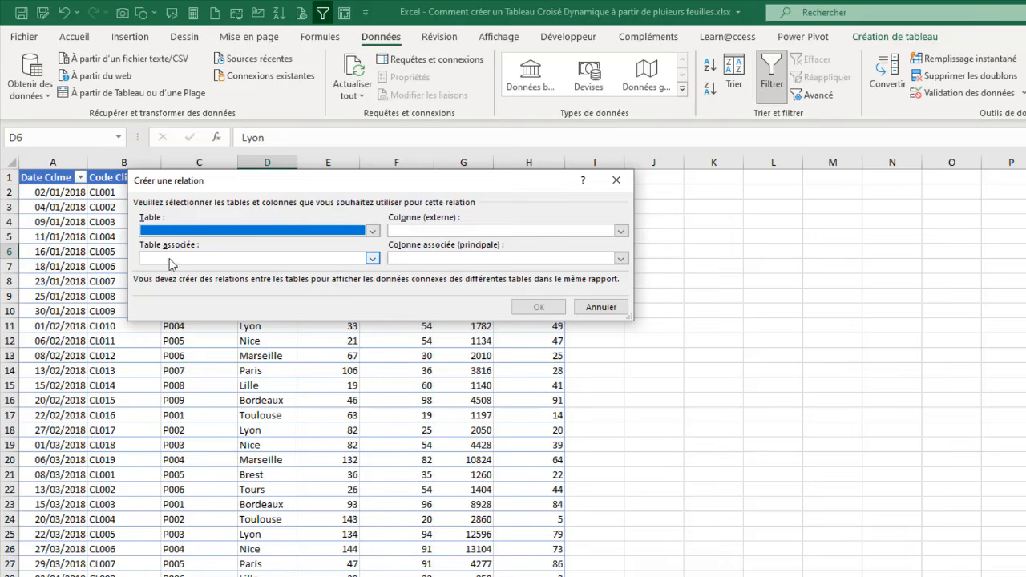
left_click(372, 230)
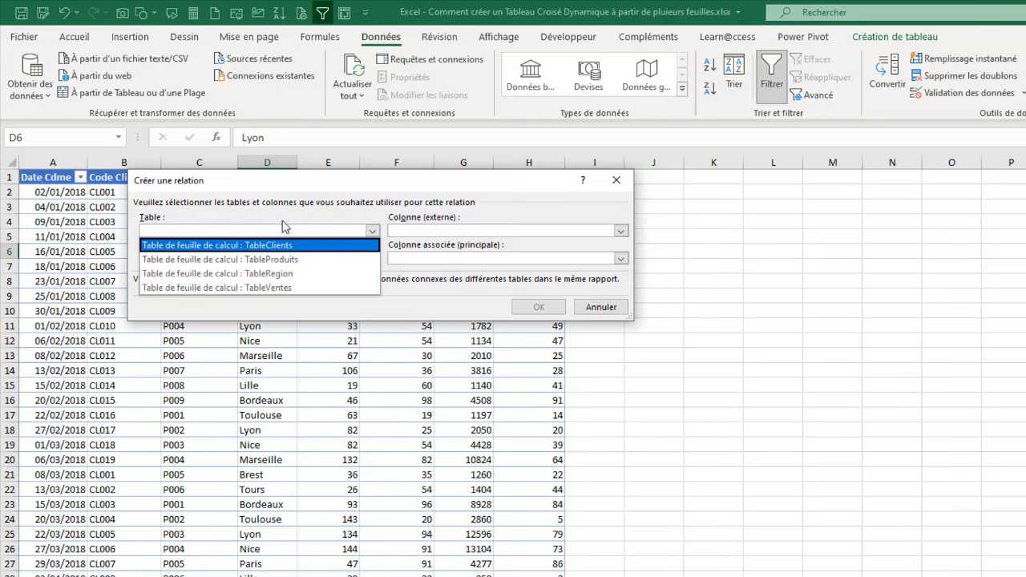
left_click(241, 287)
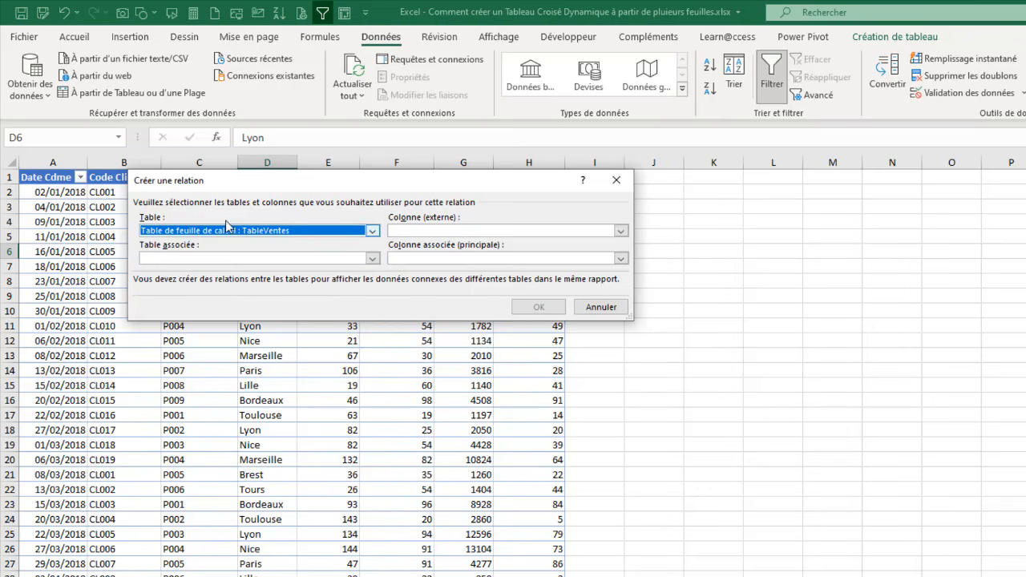
left_click(372, 258)
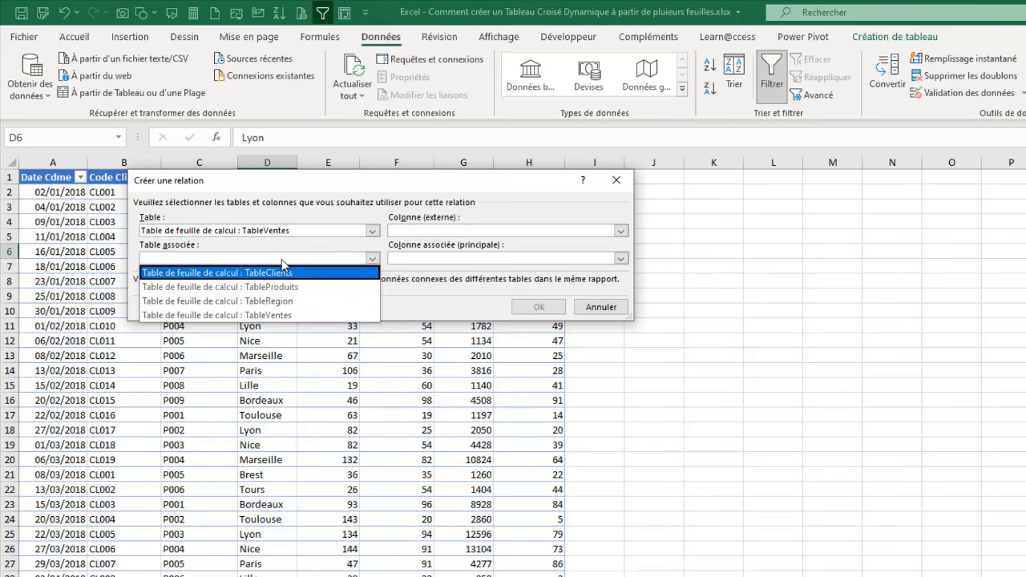
left_click(264, 287)
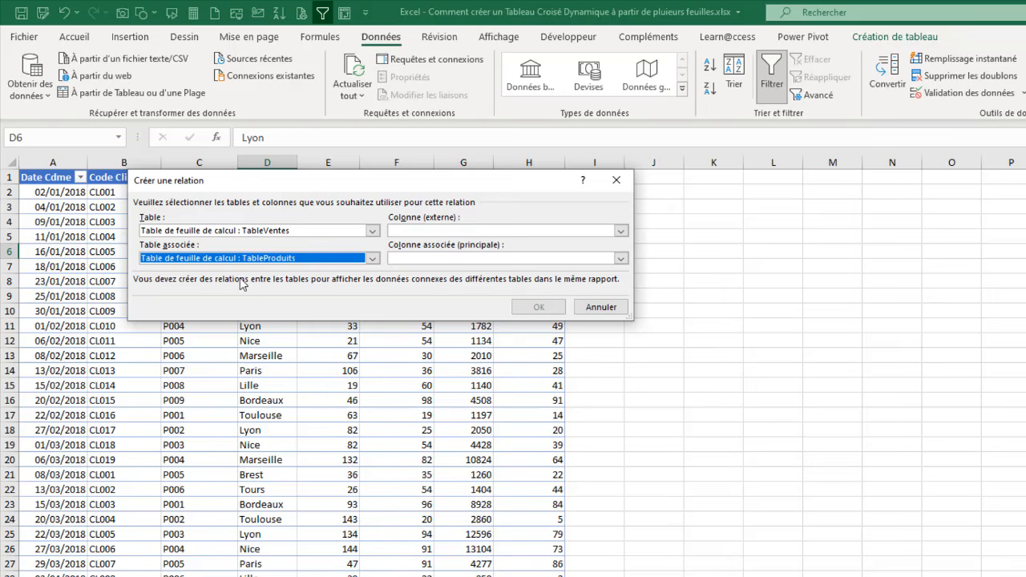
left_click(621, 231)
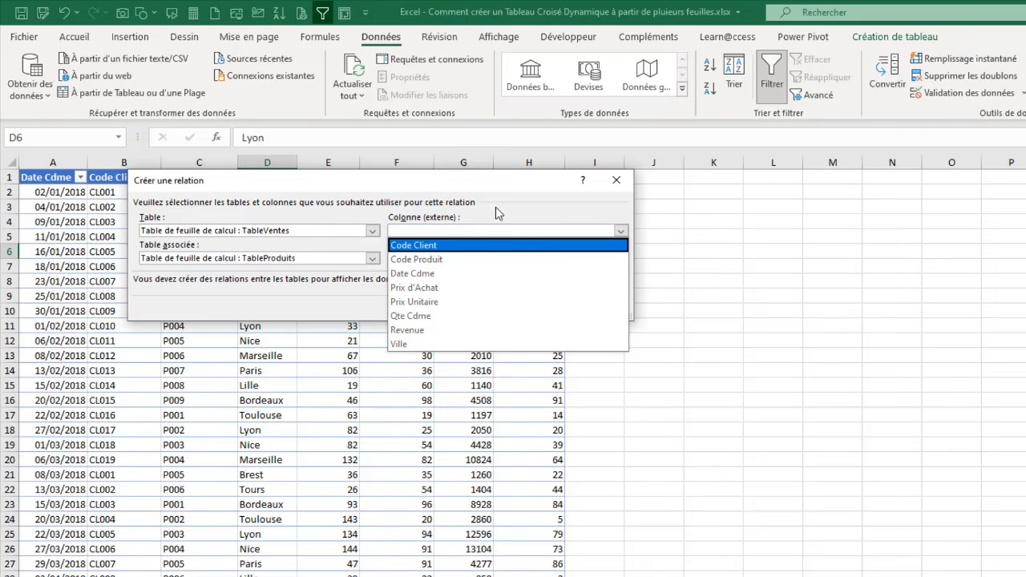
left_click(423, 259)
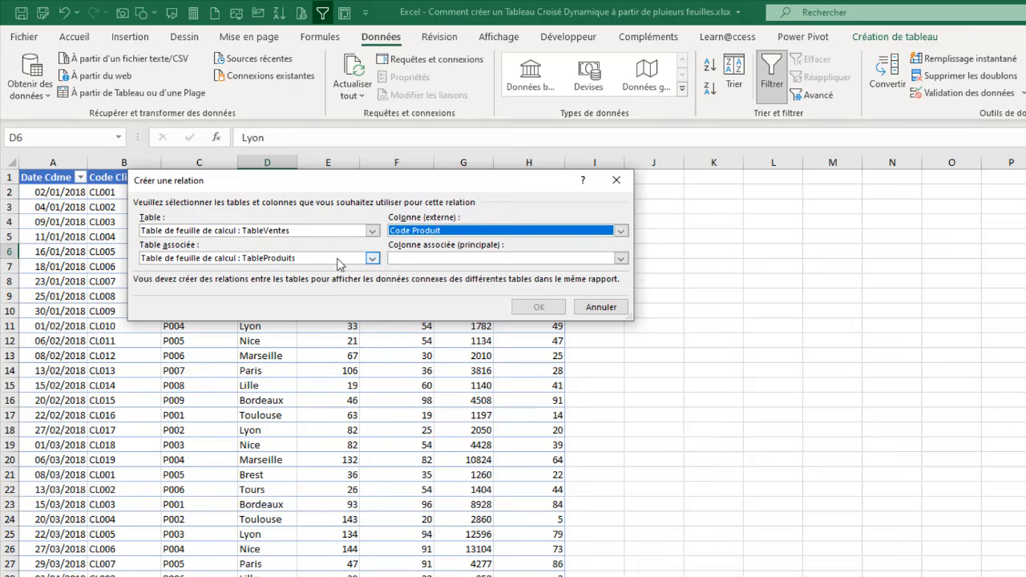
left_click(618, 259)
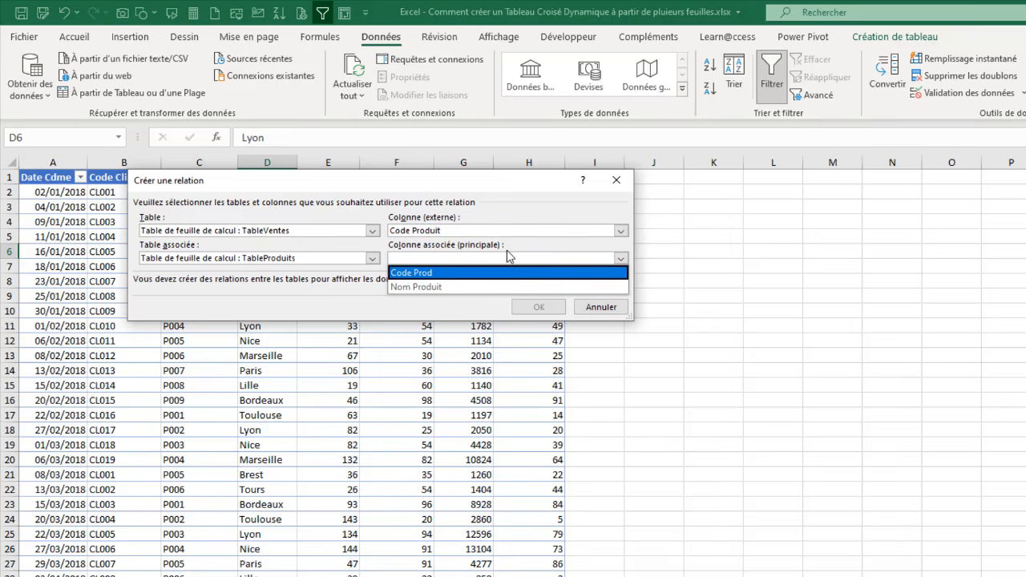
left_click(419, 273)
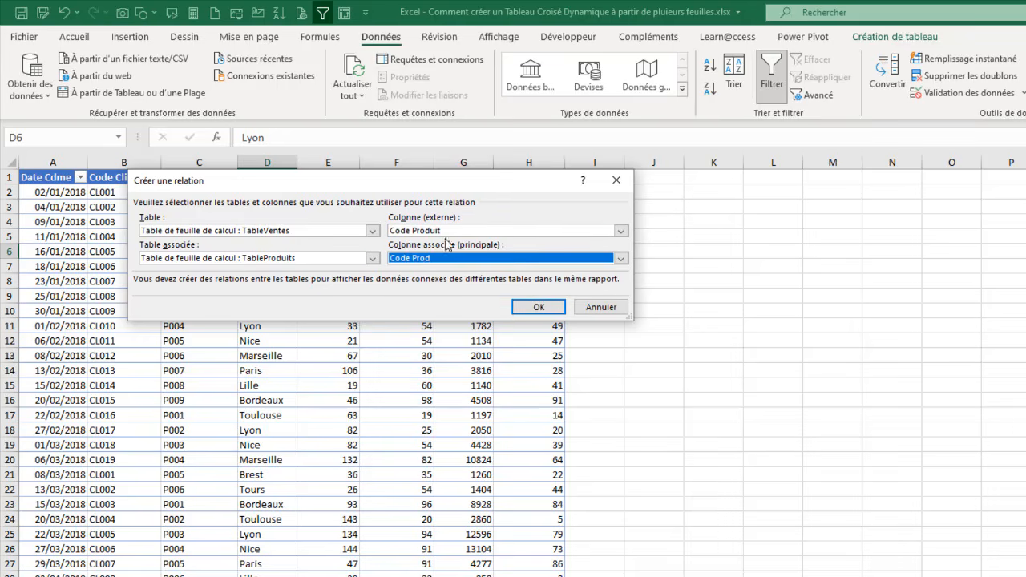
left_click(536, 311)
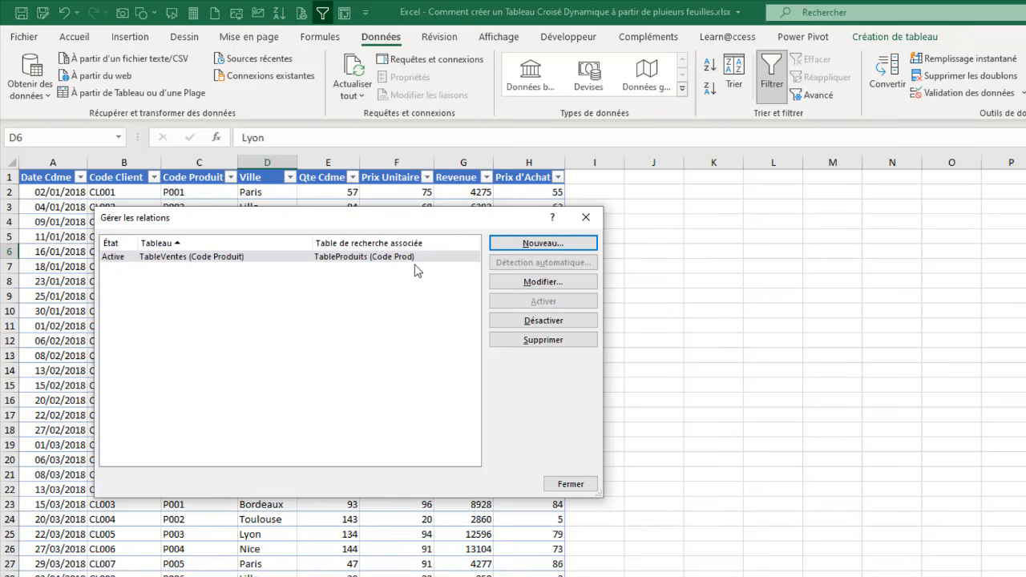
Step: Create a relationship from the Code Client column of TableVentes to the Code Client column of TableClients
left_click(545, 244)
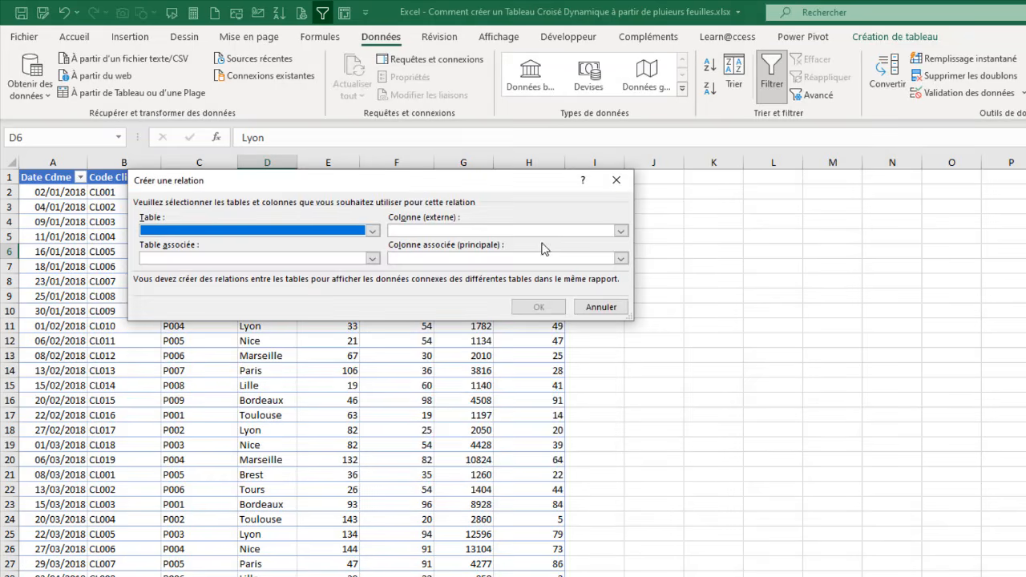
left_click(373, 231)
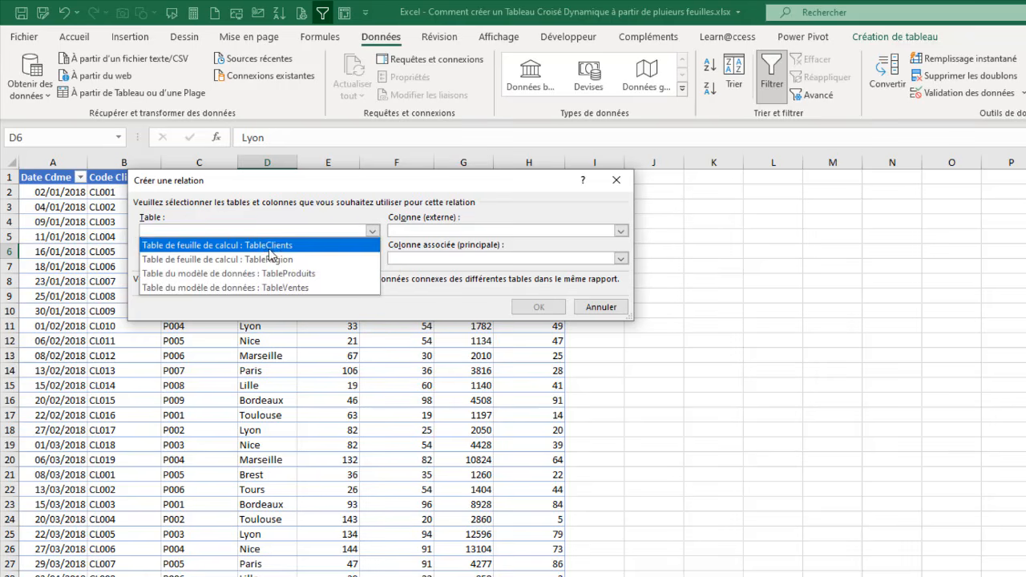
left_click(271, 286)
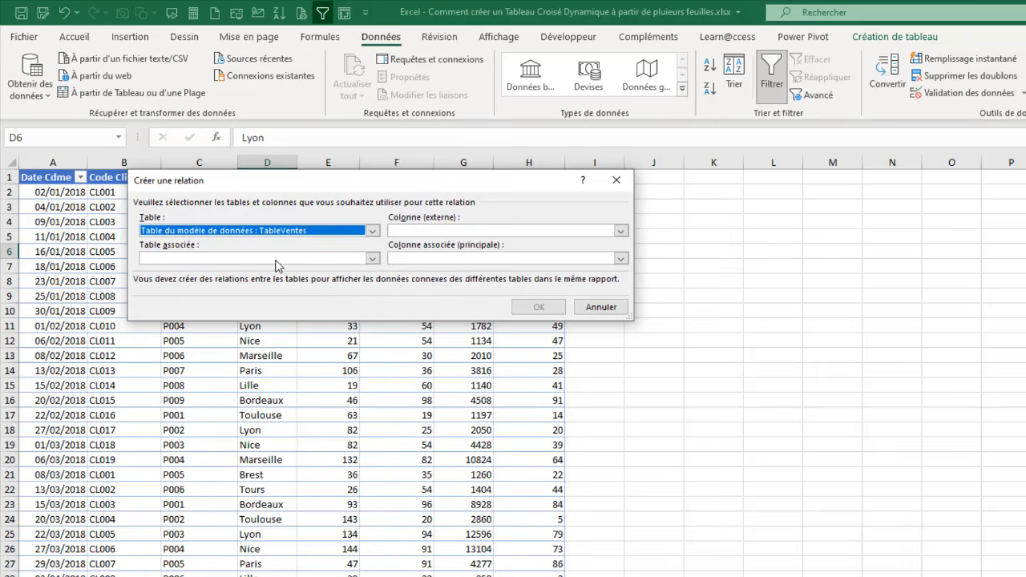
left_click(373, 258)
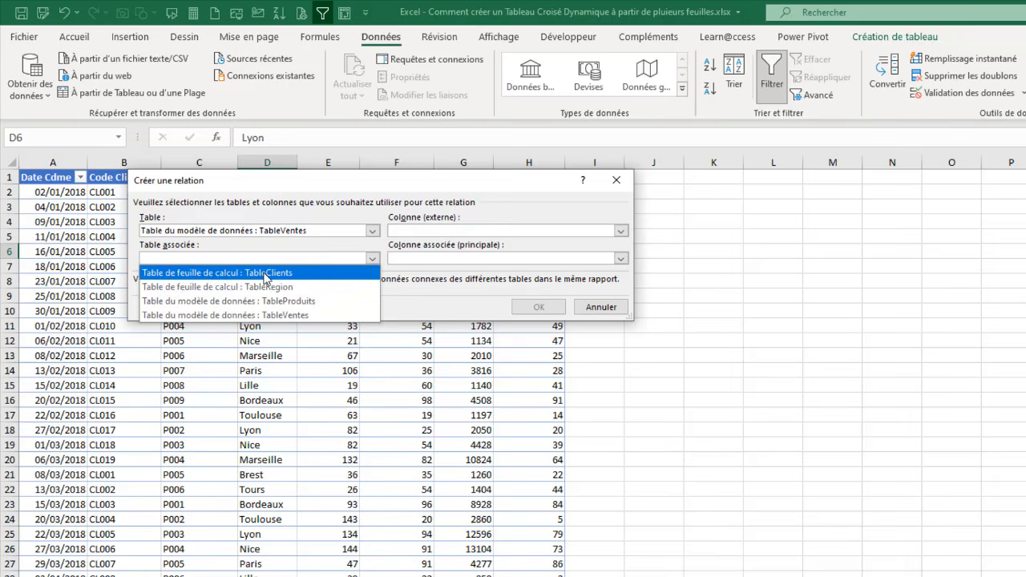
left_click(265, 274)
left_click(620, 232)
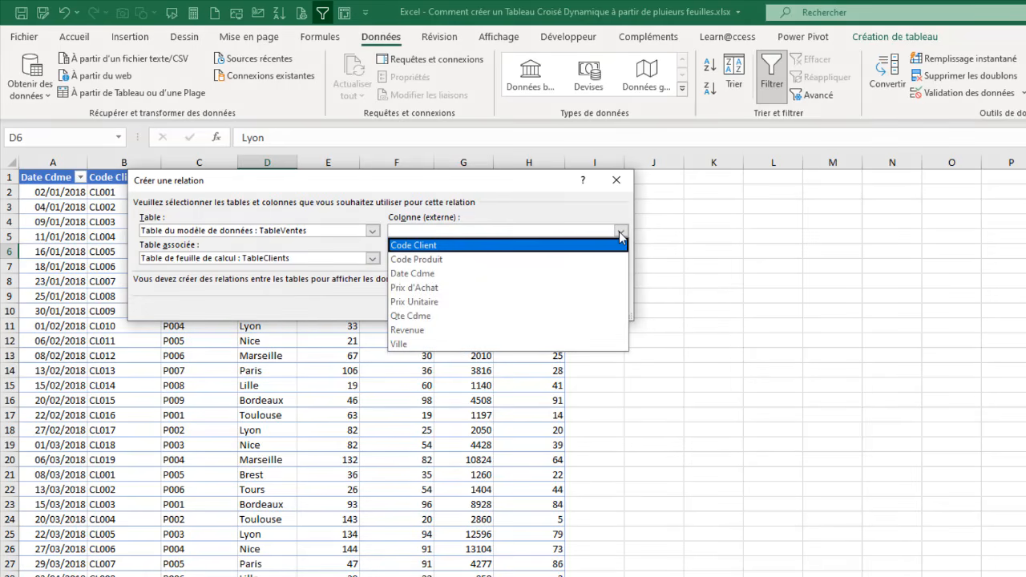
left_click(477, 245)
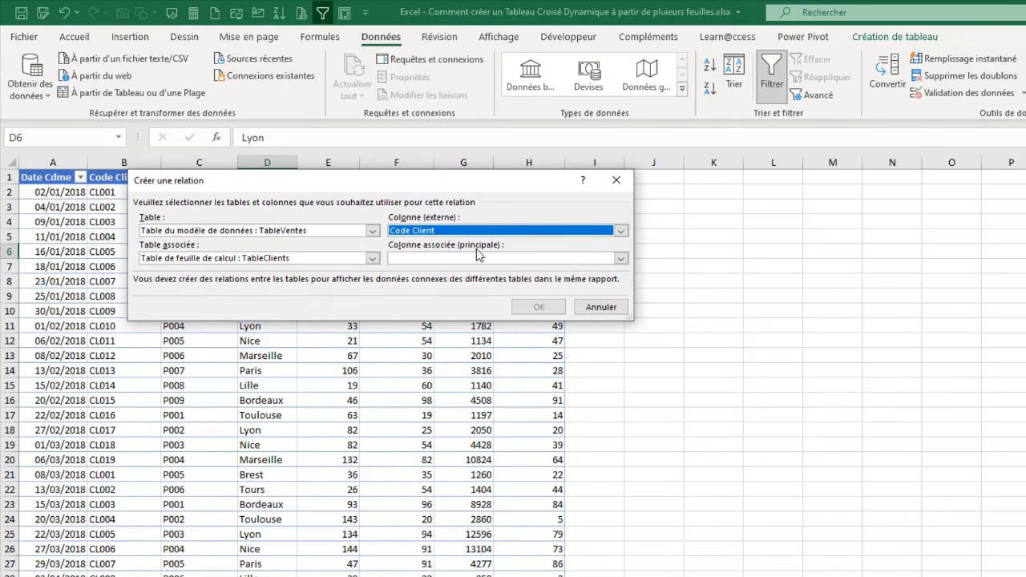
left_click(621, 258)
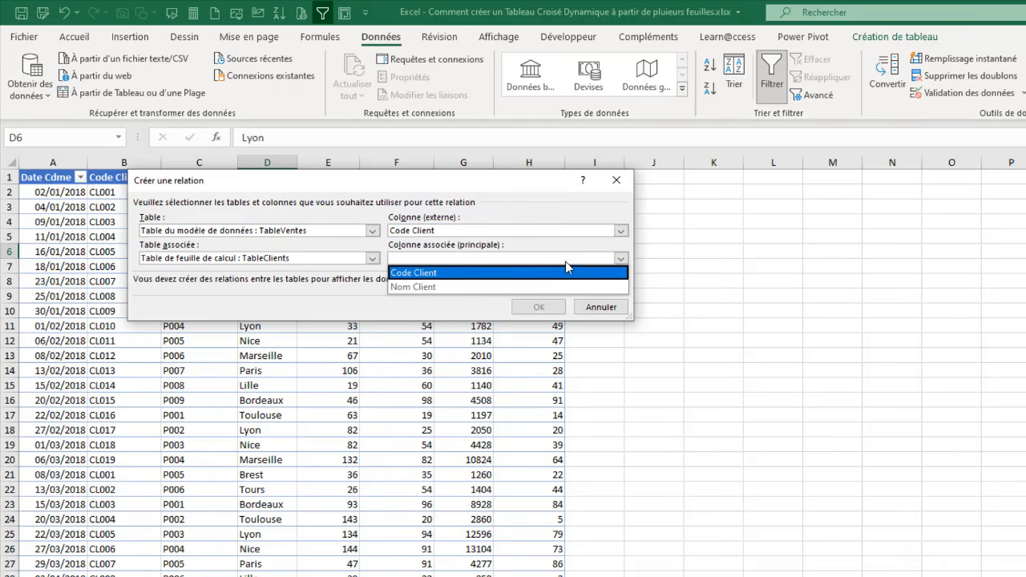
left_click(432, 272)
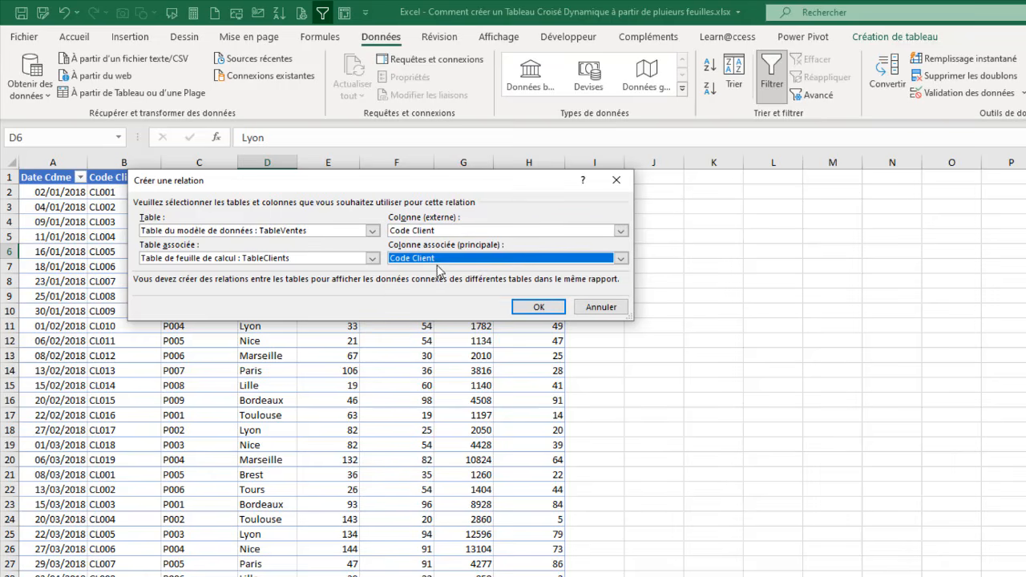
left_click(549, 309)
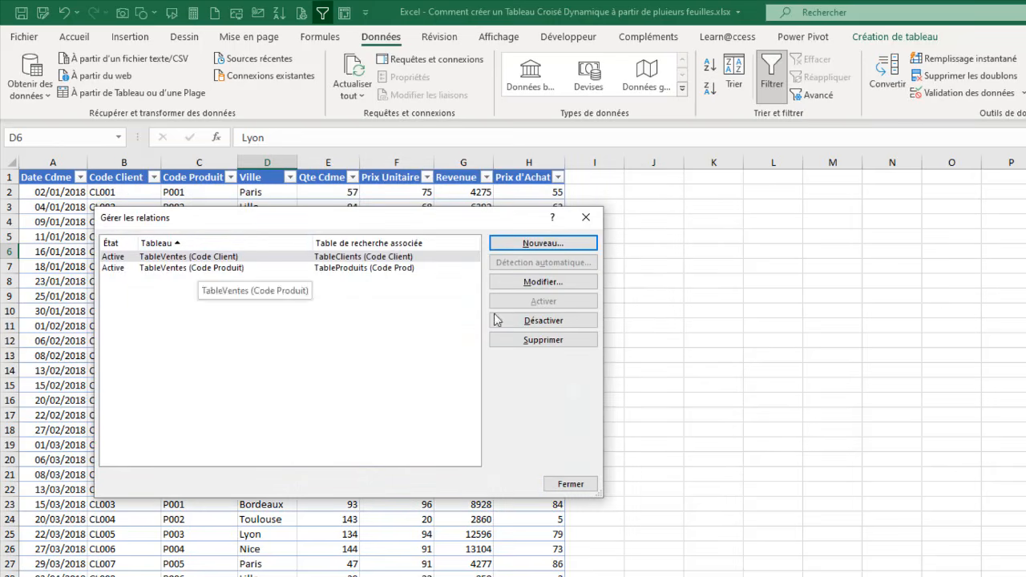
Step: Create a relationship from the Ville column of TableVentes to the Ville column of TableRegion
left_click(539, 244)
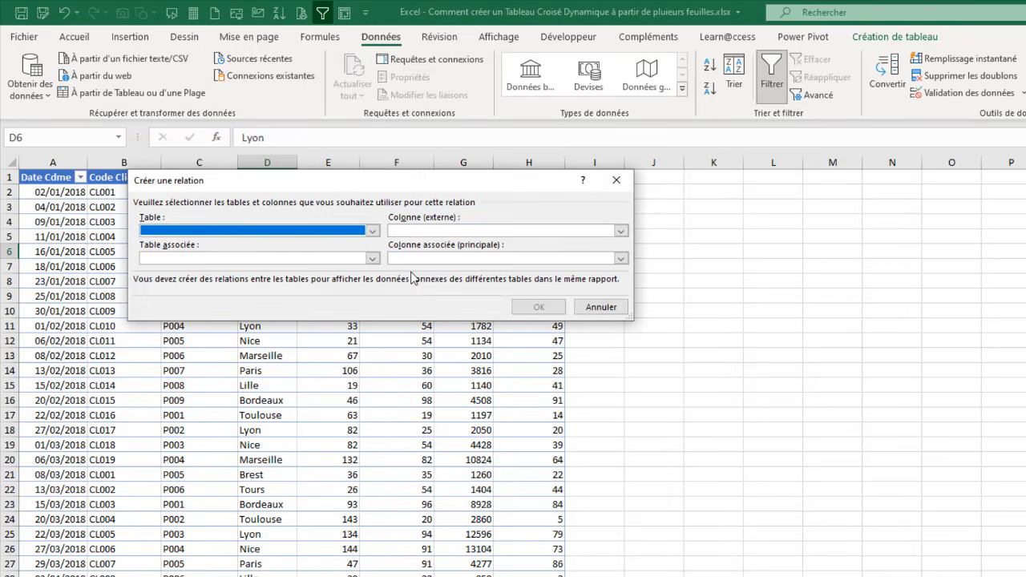
left_click(374, 231)
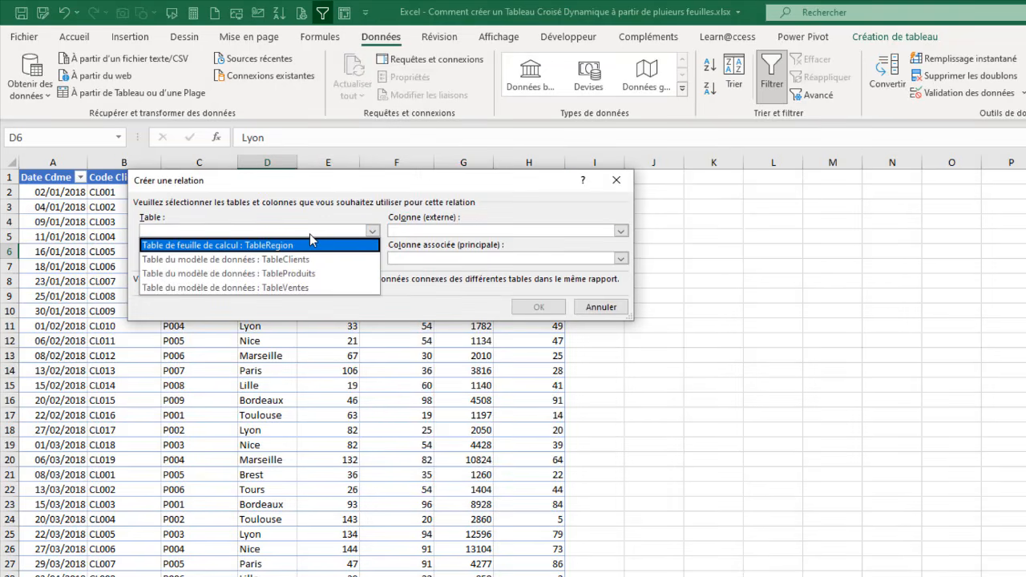
left_click(294, 287)
left_click(373, 258)
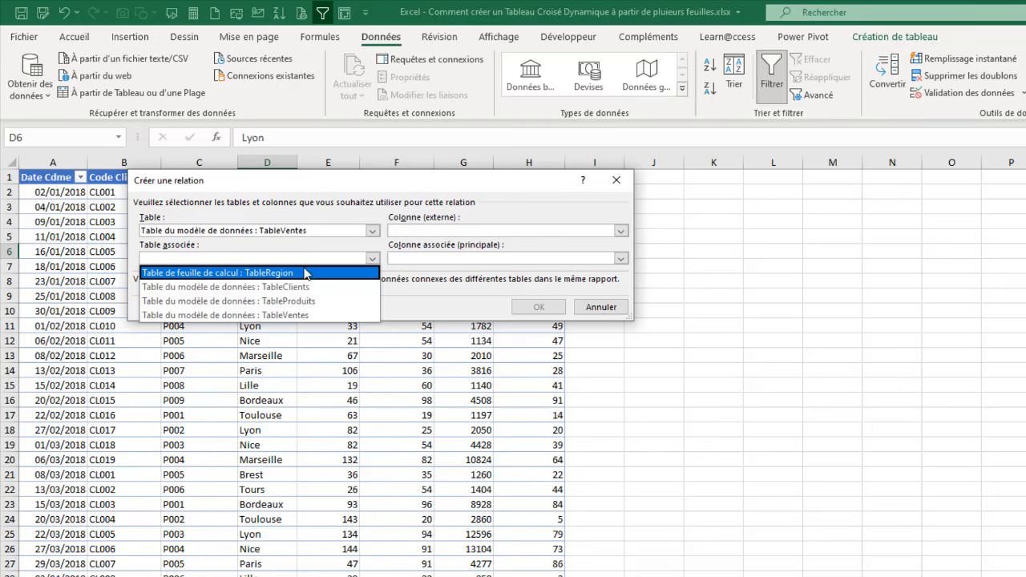
left_click(281, 274)
left_click(603, 233)
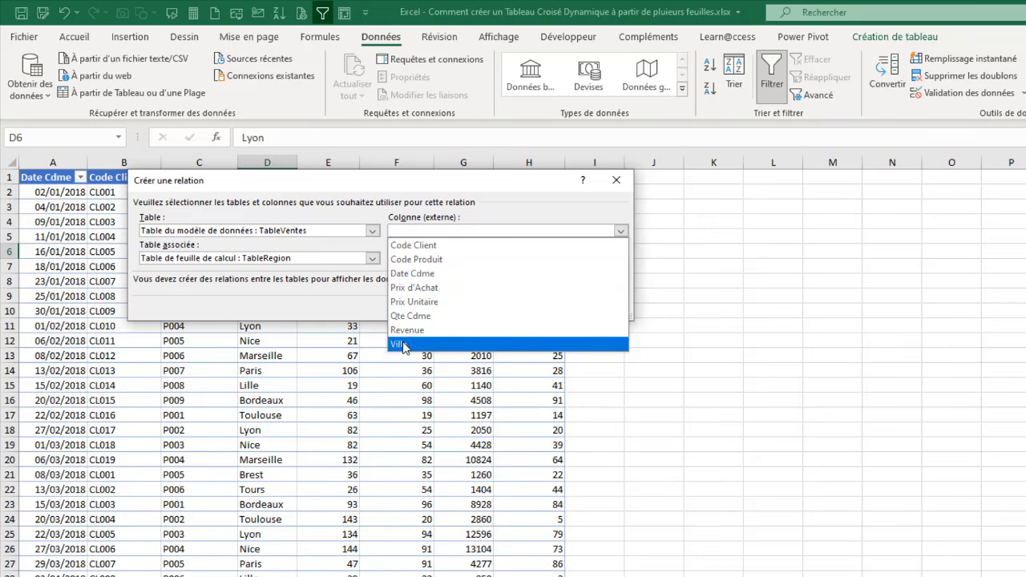
left_click(405, 343)
left_click(620, 258)
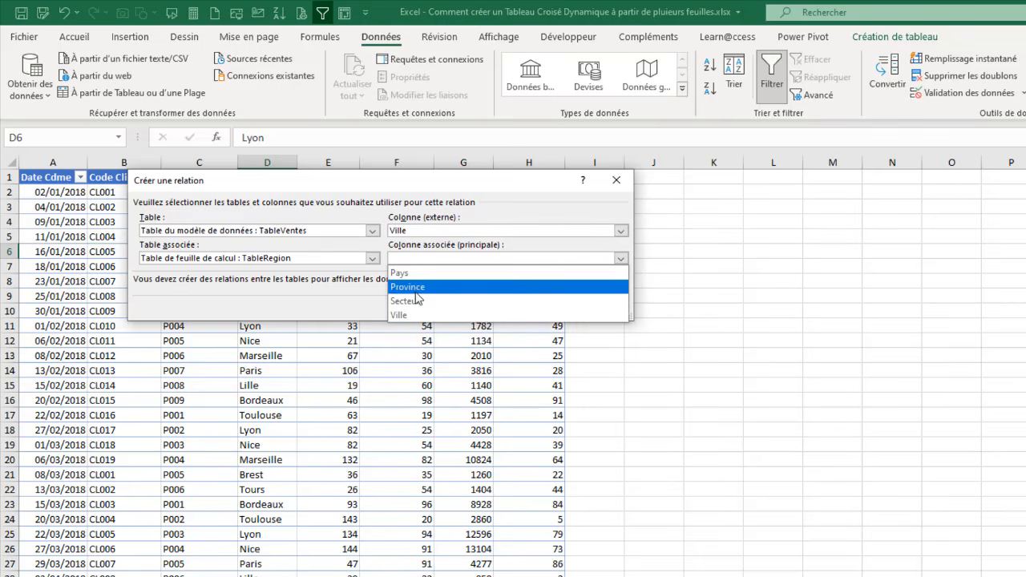
left_click(405, 315)
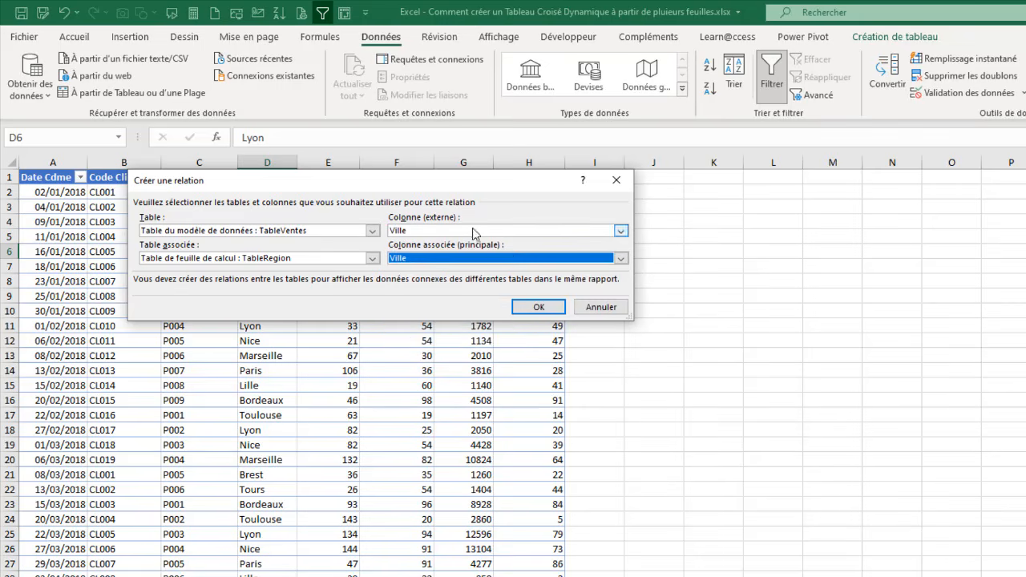
left_click(532, 306)
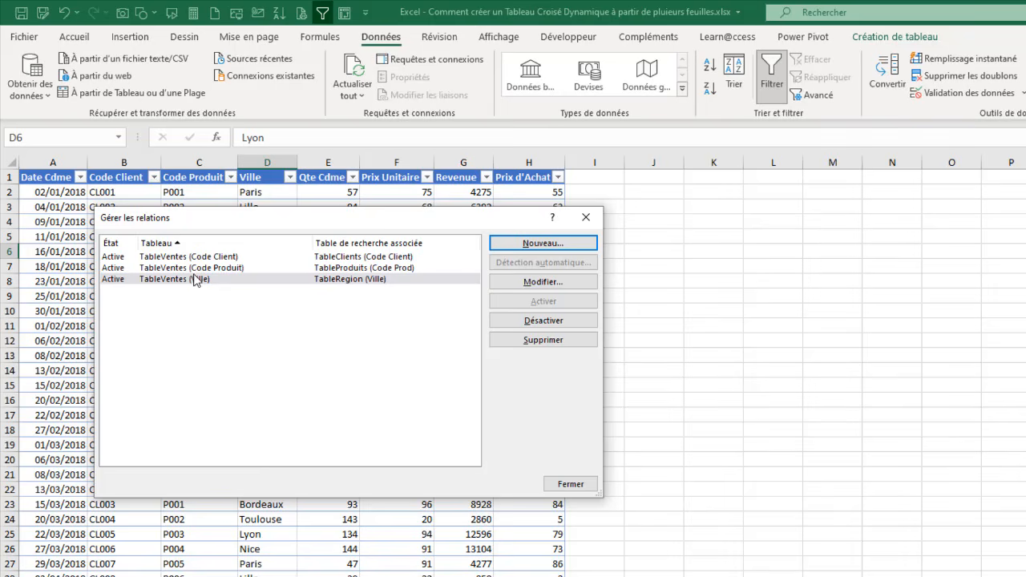
Step: Review the definition of the Ville relationship without changing it, and close the relationship manager
left_click(543, 283)
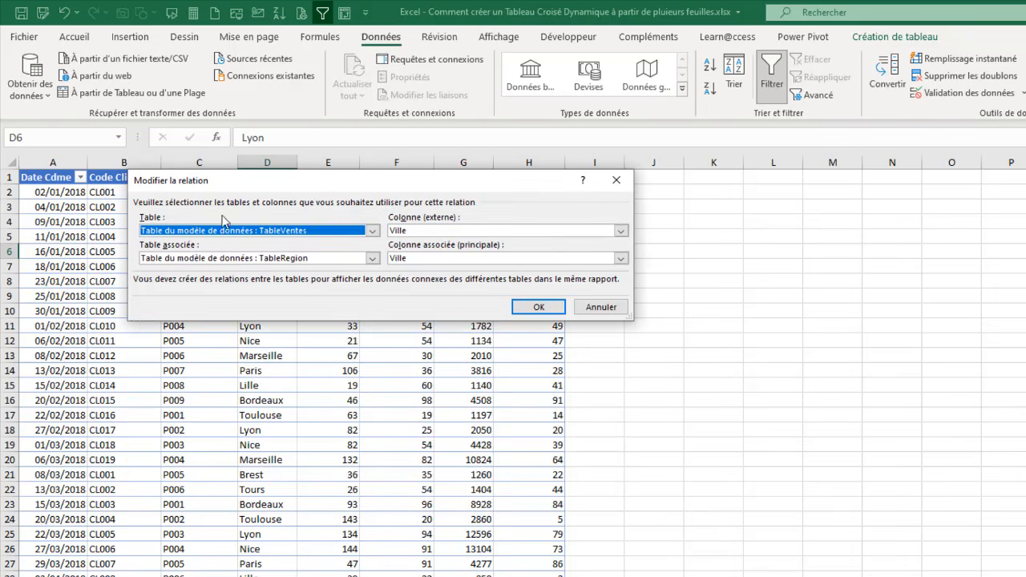
left_click(617, 180)
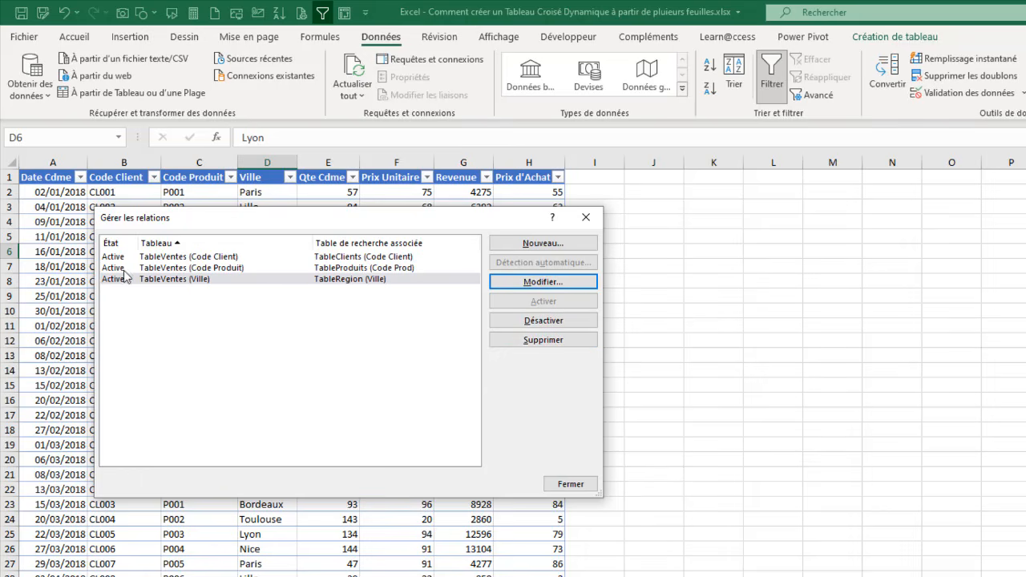
left_click(192, 269)
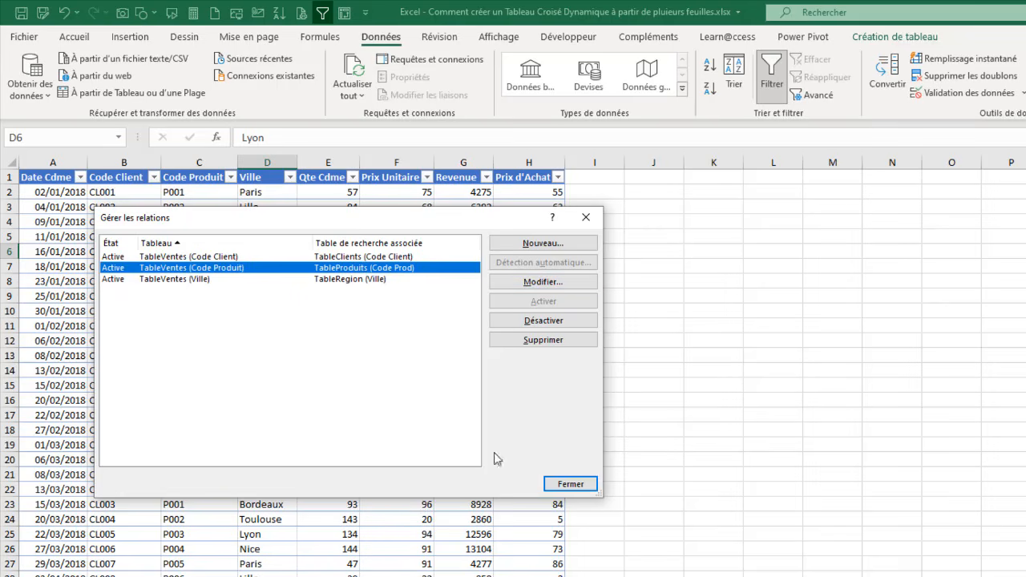
left_click(552, 484)
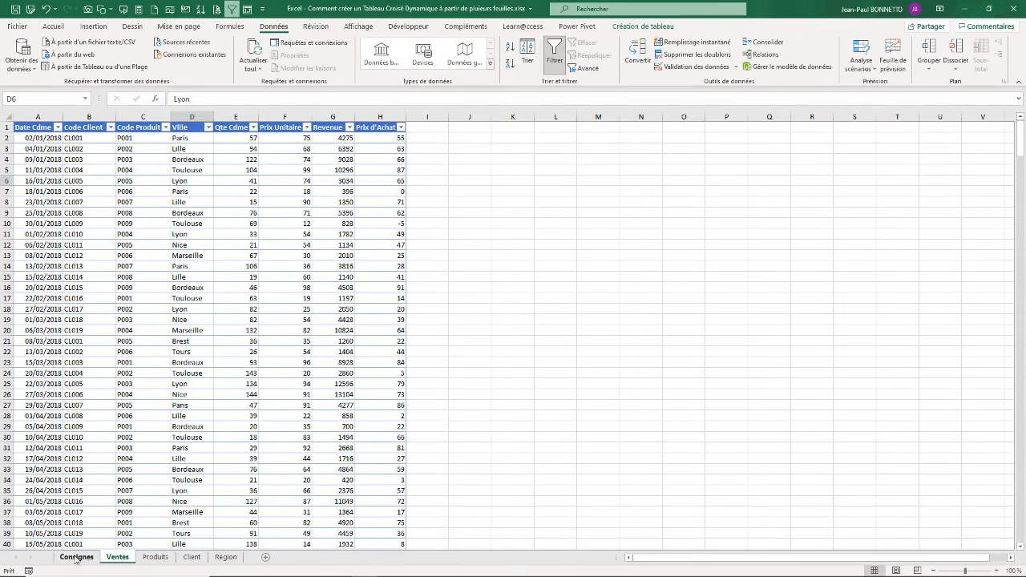
Step: Read the Consignes objective "Utiliser le Modèle de données pour concevoir votre Tableau Croisé Dynamique", and return to the Ventes sheet
left_click(74, 556)
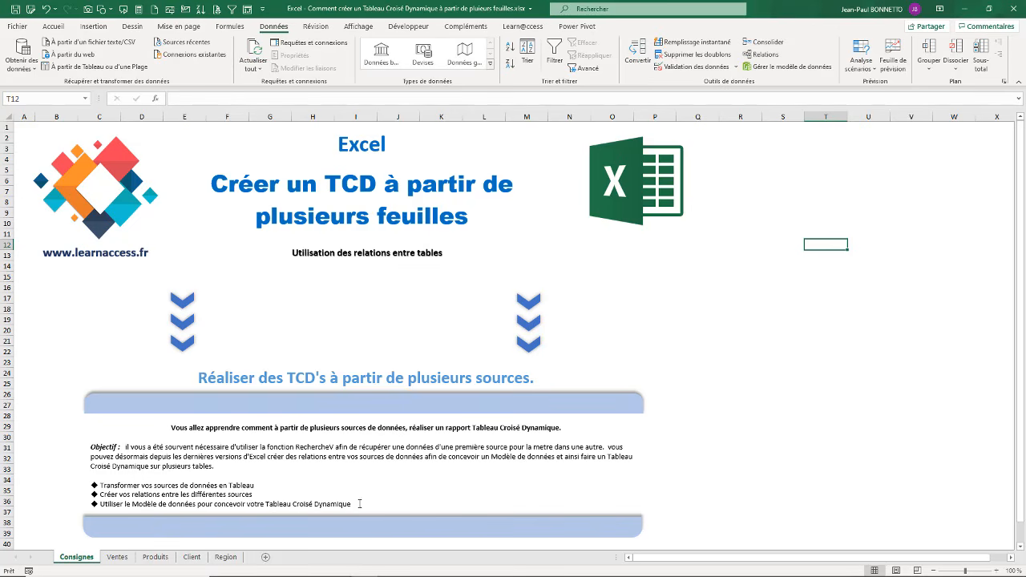
left_click(118, 557)
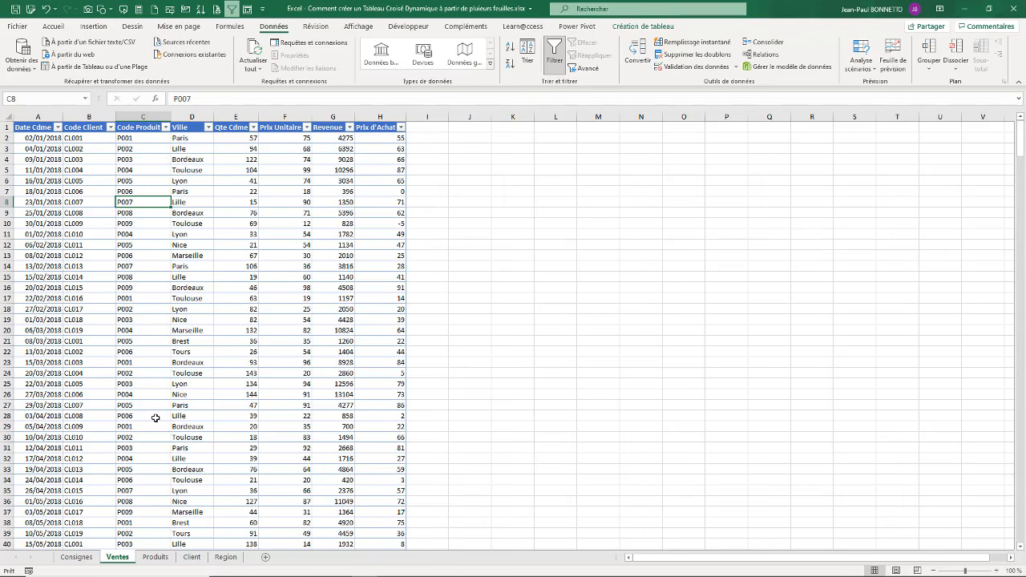
Step: Insert a pivot table based on TableVentes on a new worksheet, without adding the data to the data model
left_click(91, 26)
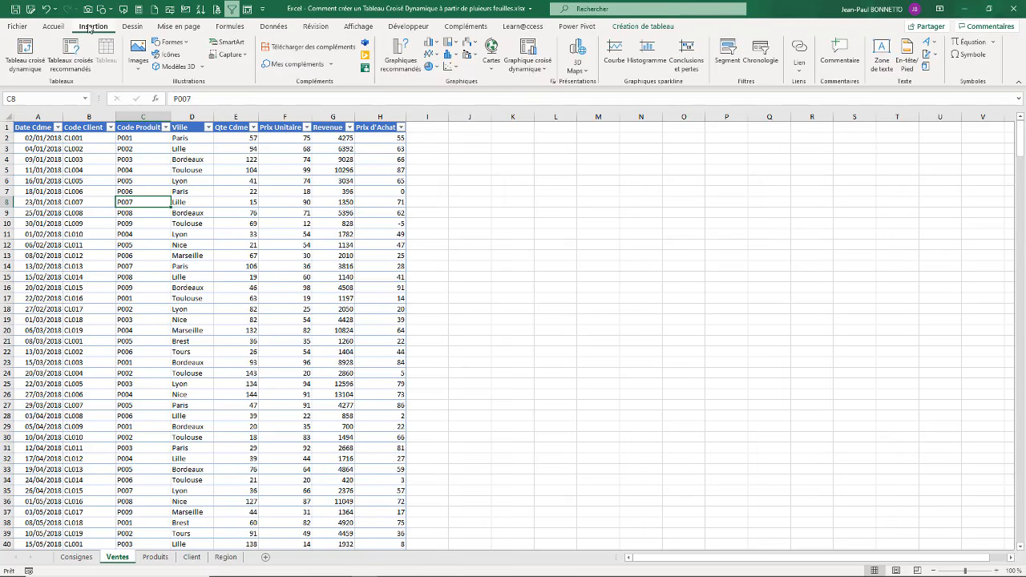
left_click(25, 49)
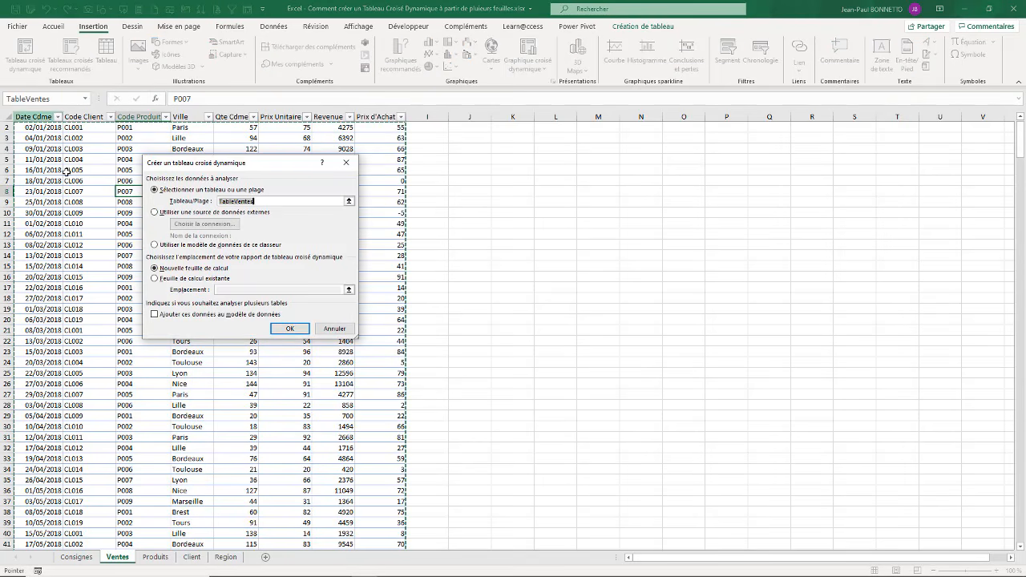
left_click_drag(276, 169, 339, 163)
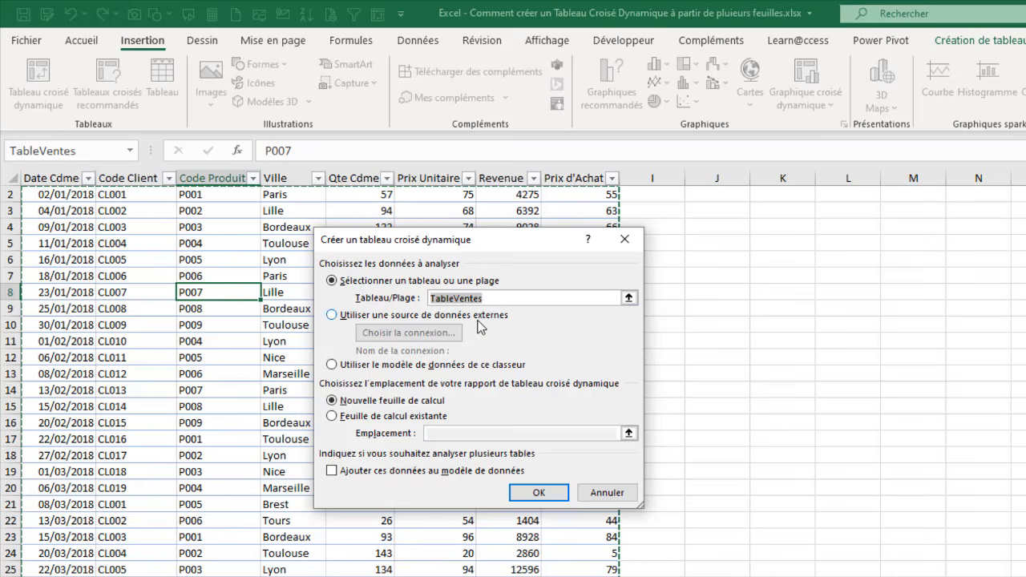
left_click(539, 492)
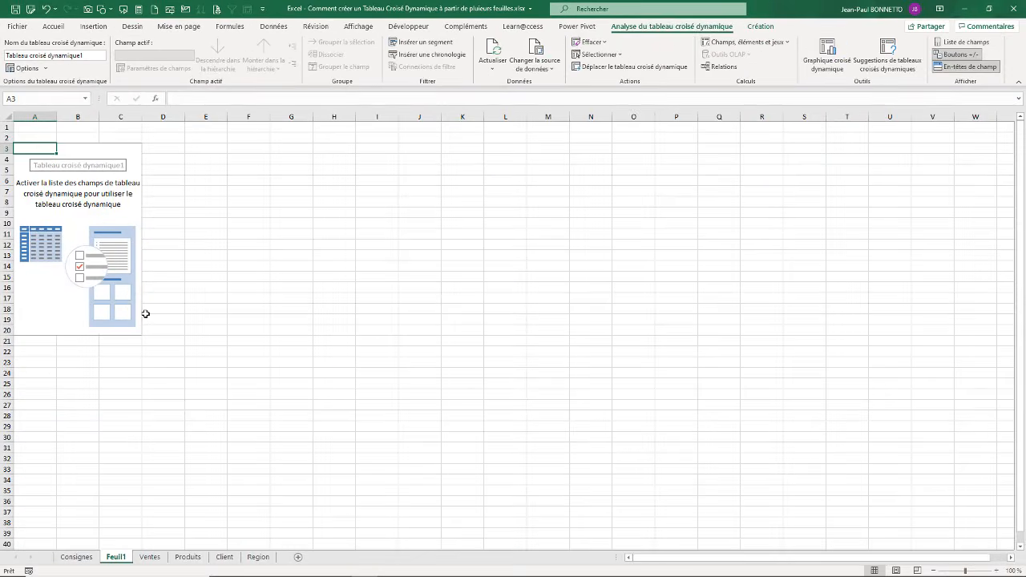
Step: Display the pivot table's field list to examine which fields are offered, and close it
left_click(69, 153)
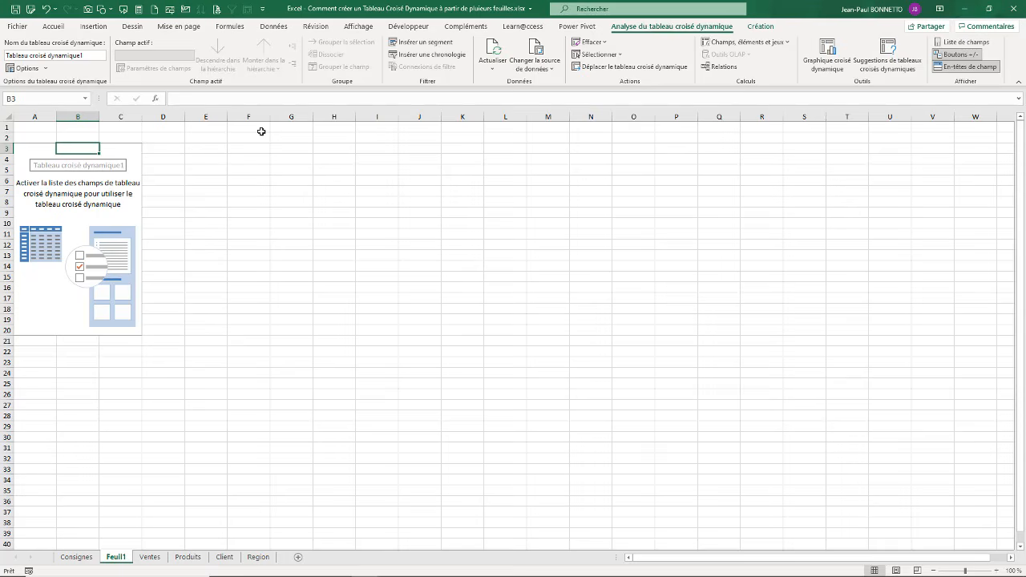
left_click(92, 178)
left_click(970, 44)
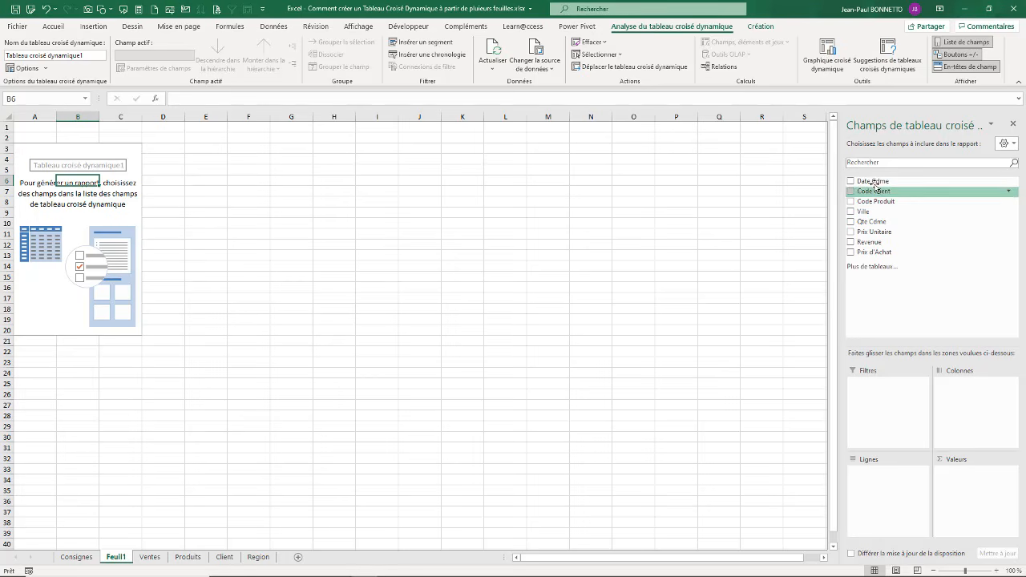
left_click(1014, 126)
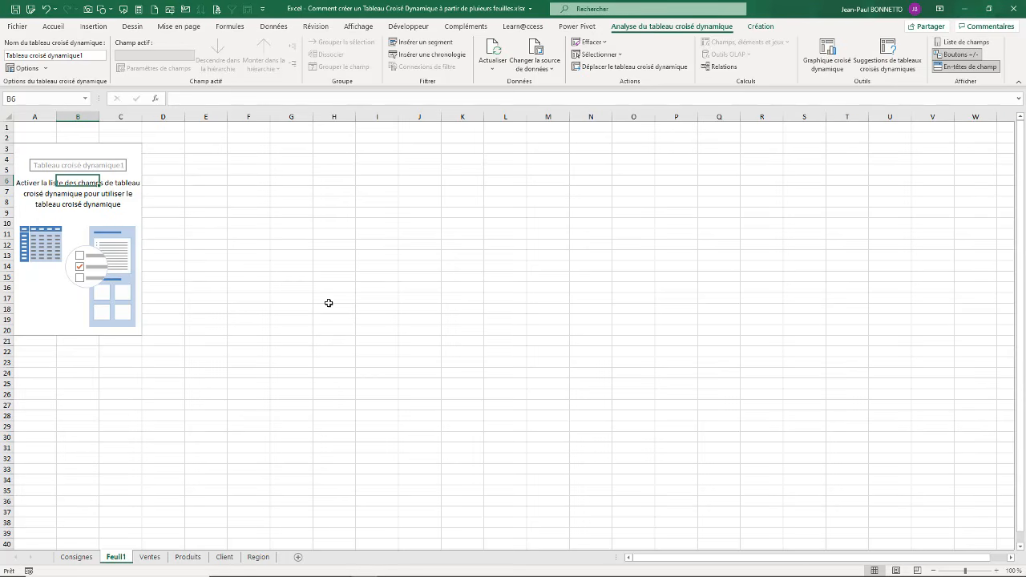
Step: Delete the Feuil1 sheet that holds the empty pivot table
right_click(117, 558)
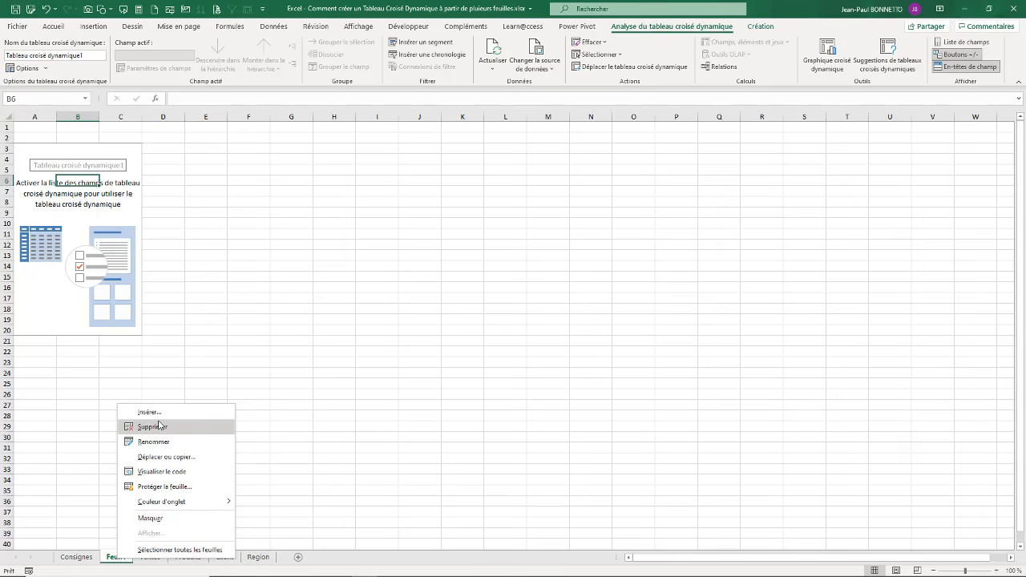
left_click(158, 428)
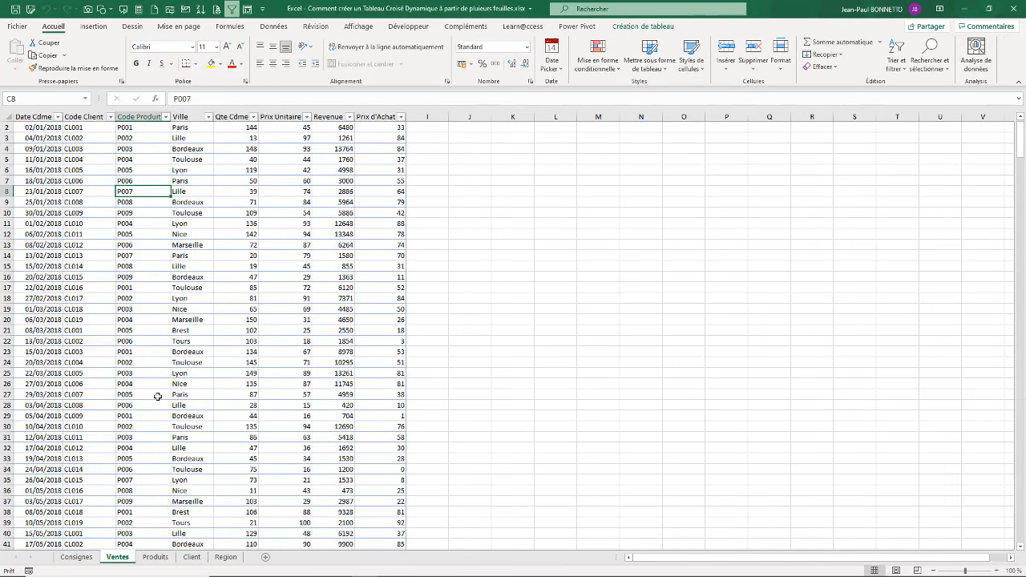
left_click(486, 323)
Step: Insert a pivot table based on TableVentes on a new worksheet, adding the data to the data model
left_click(125, 243)
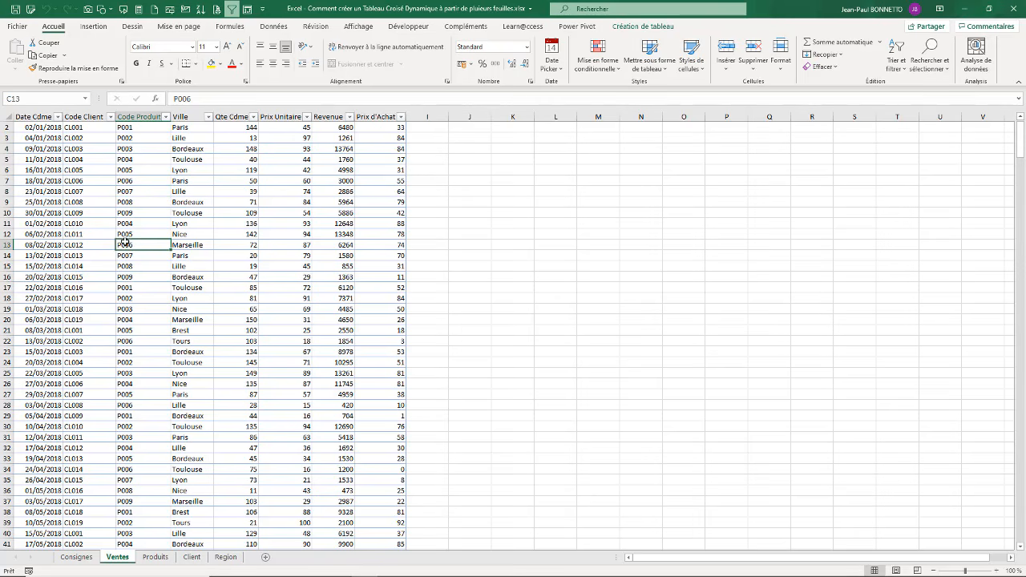
left_click(93, 26)
left_click(27, 50)
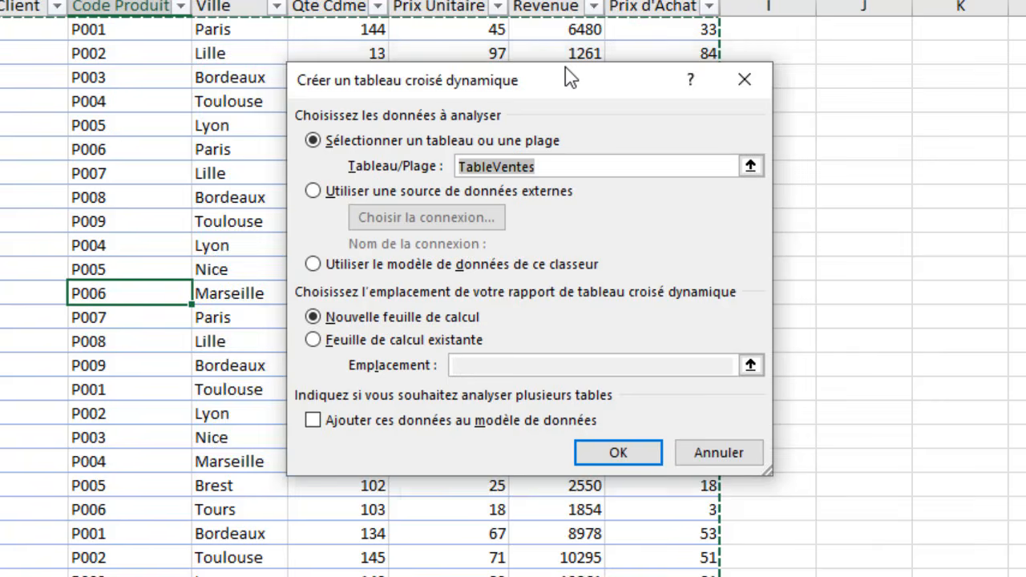
left_click_drag(569, 78, 427, 65)
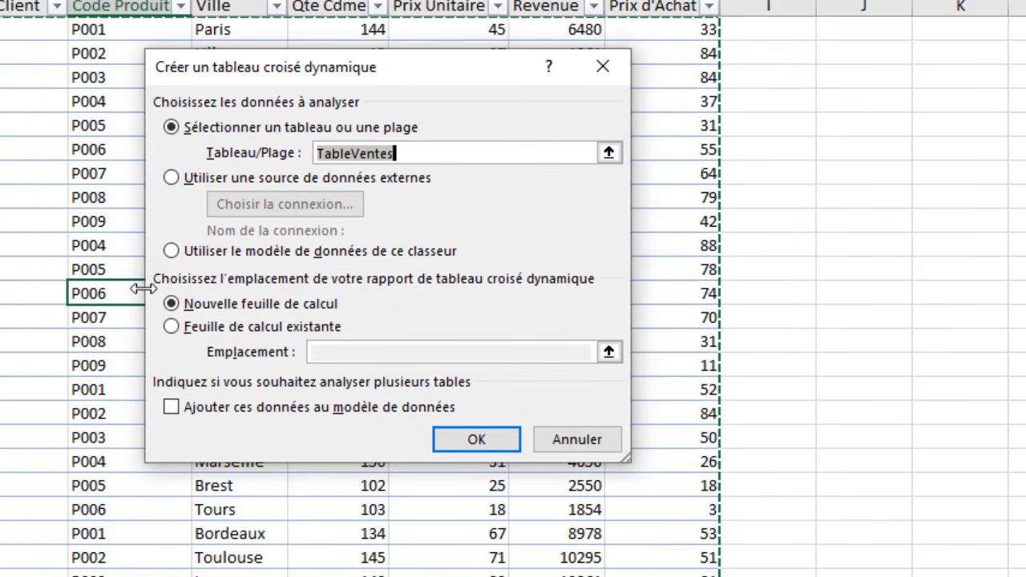
left_click(172, 410)
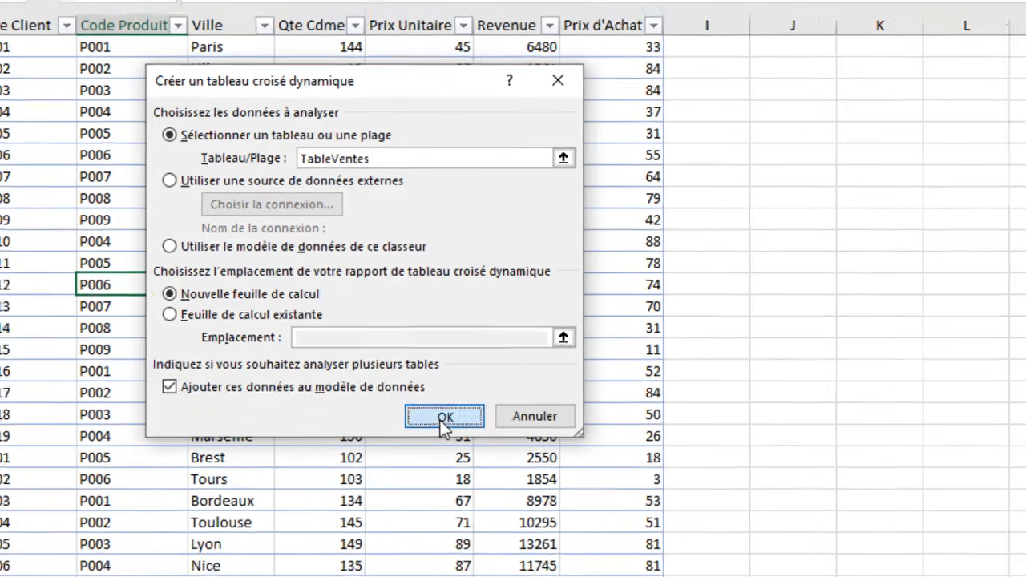
left_click(442, 423)
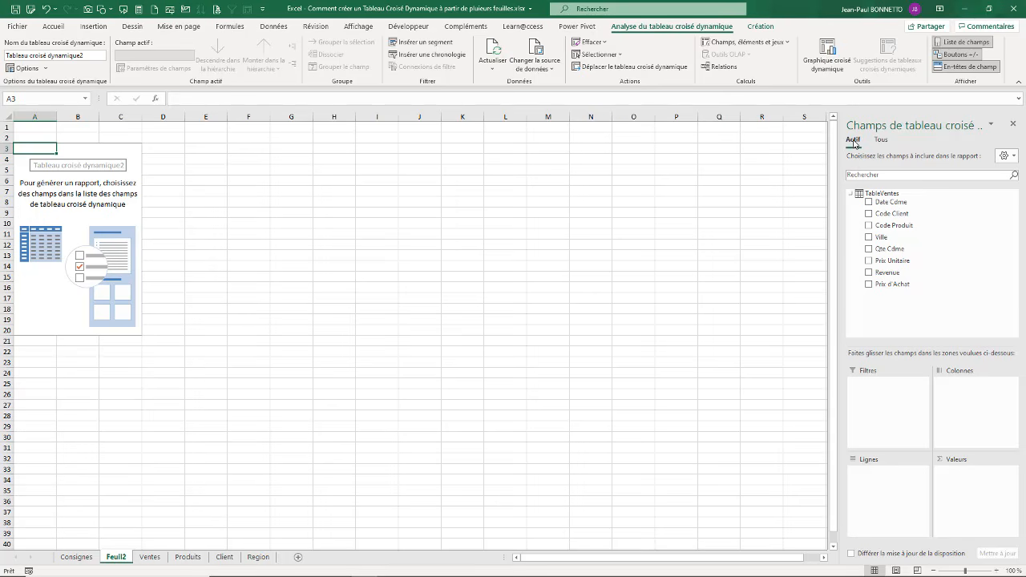
Step: List all the data model's tables in the pivot table fields and expand TableClients, TableProduits, TableRegion and TableVentes
left_click(883, 142)
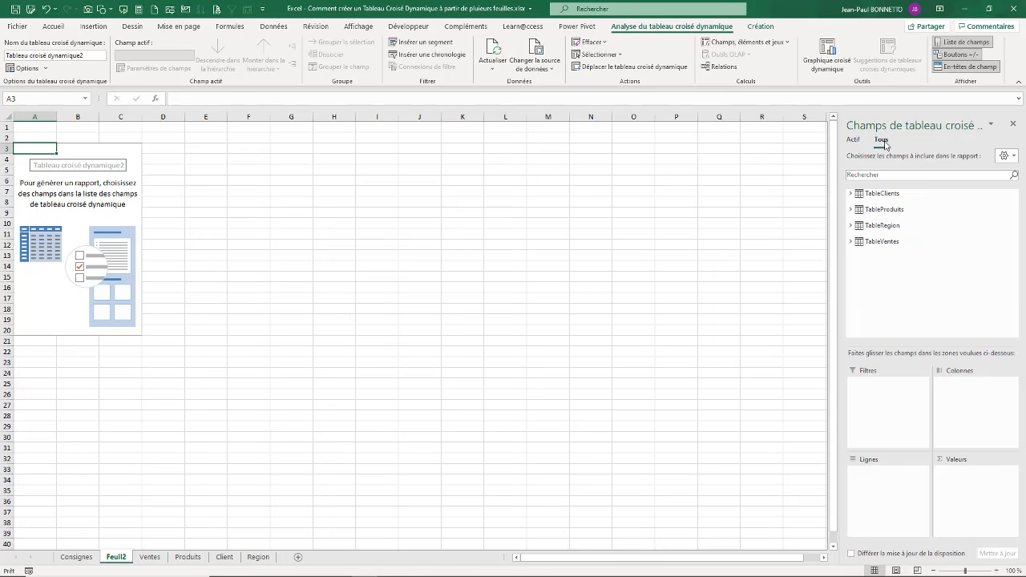
left_click(851, 193)
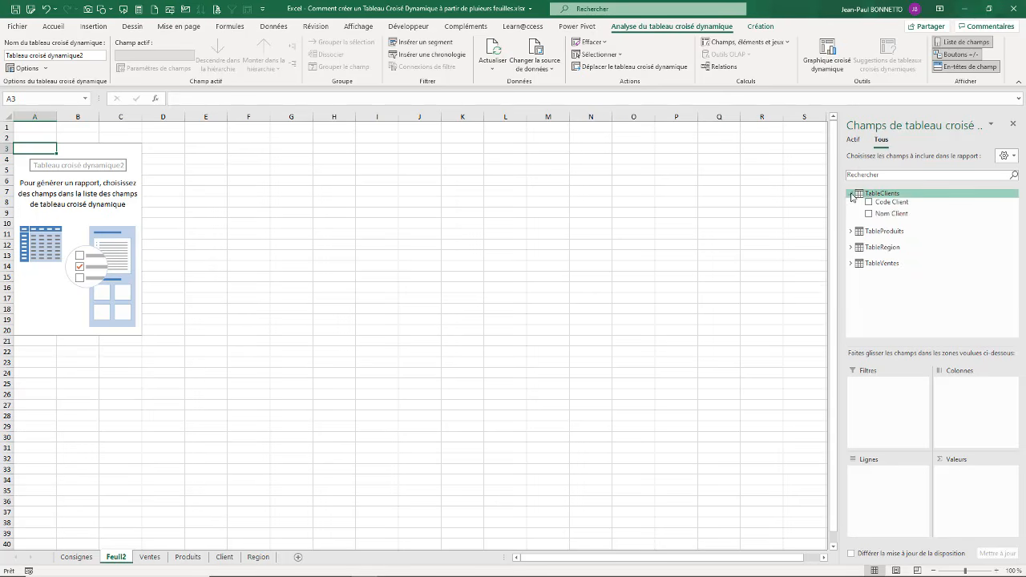
left_click(851, 231)
left_click(851, 269)
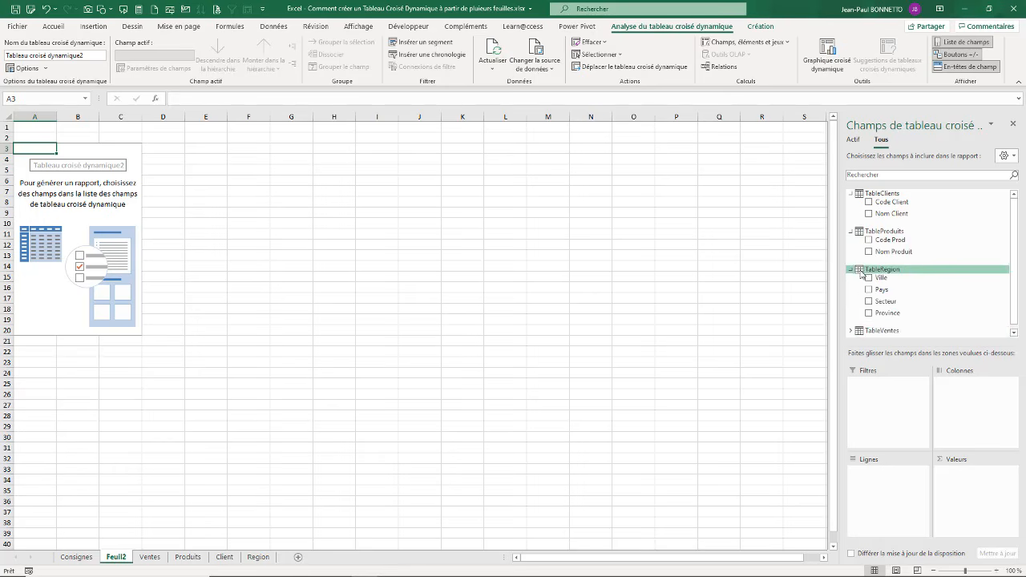
left_click(851, 332)
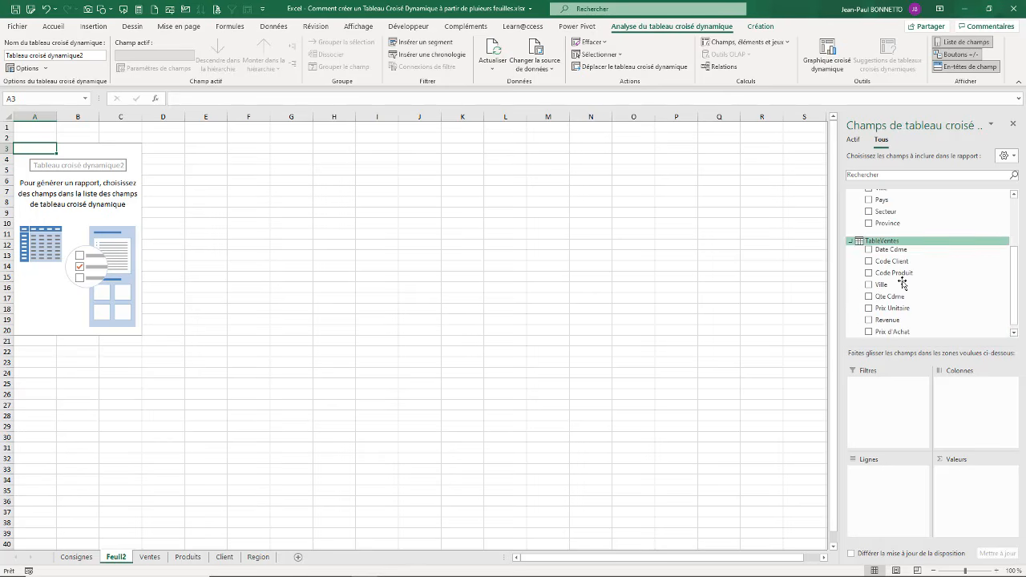
left_click_drag(1019, 278, 1019, 229)
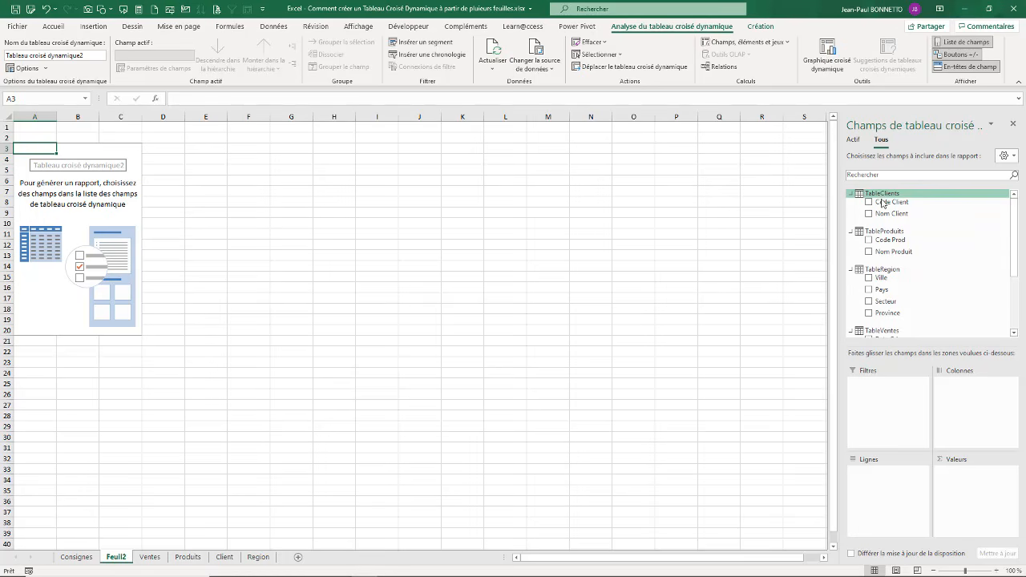
Step: Build the pivot table with Nom Client from TableClients as rows and the sum of Revenue from TableVentes as values
left_click_drag(889, 214, 879, 492)
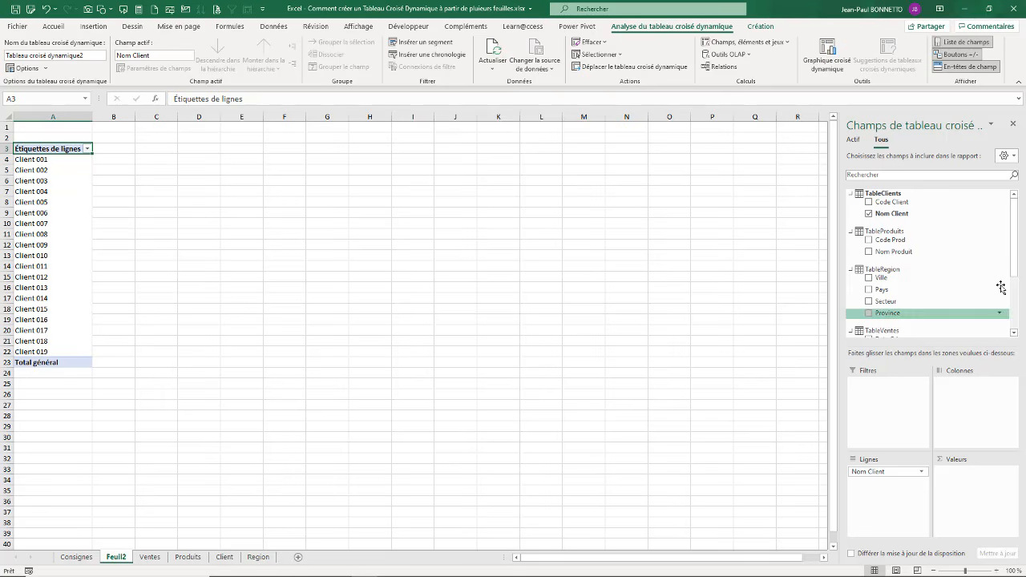
left_click_drag(1017, 214, 1017, 266)
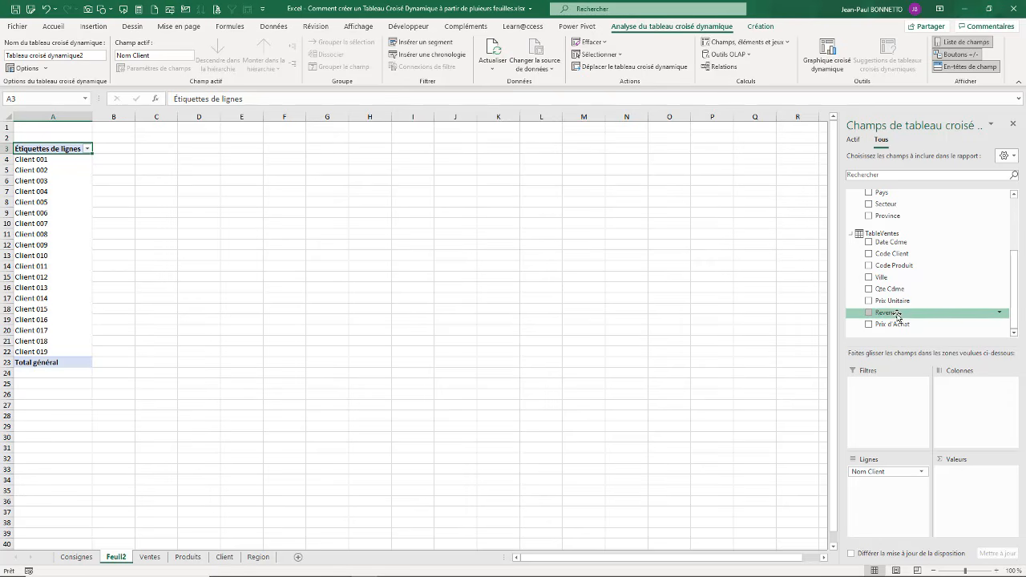
left_click_drag(891, 315, 971, 482)
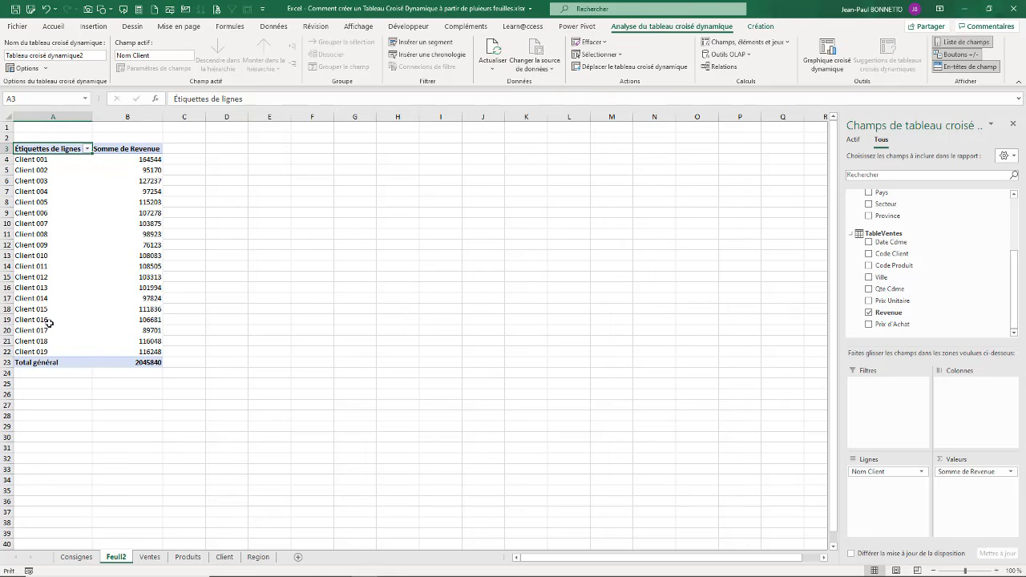
Step: Check the client codes on the Ventes sheet and rename the pivot table sheet Feuil2 as RAPPORTS
left_click(150, 557)
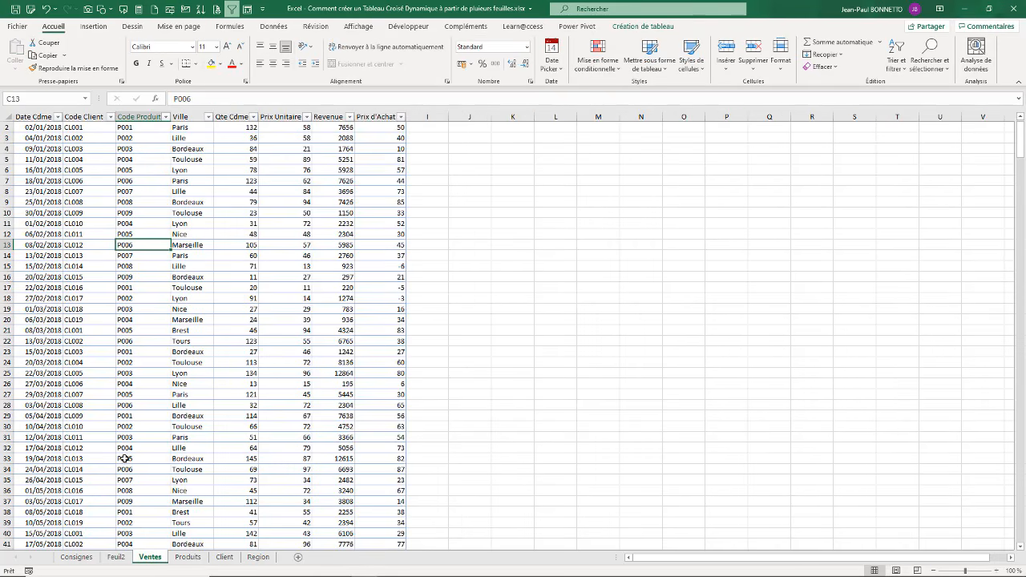
left_click(87, 141)
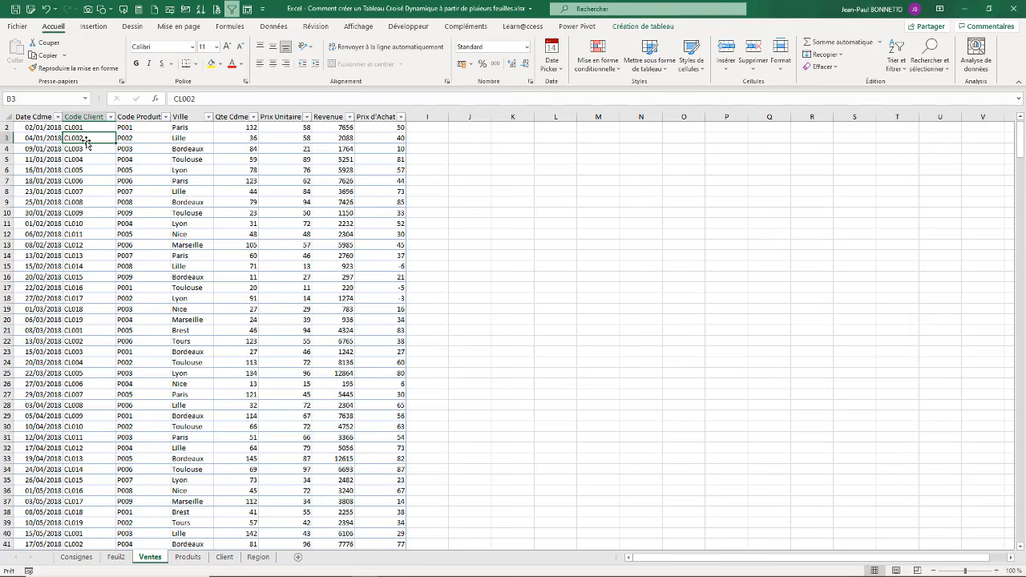
left_click(116, 557)
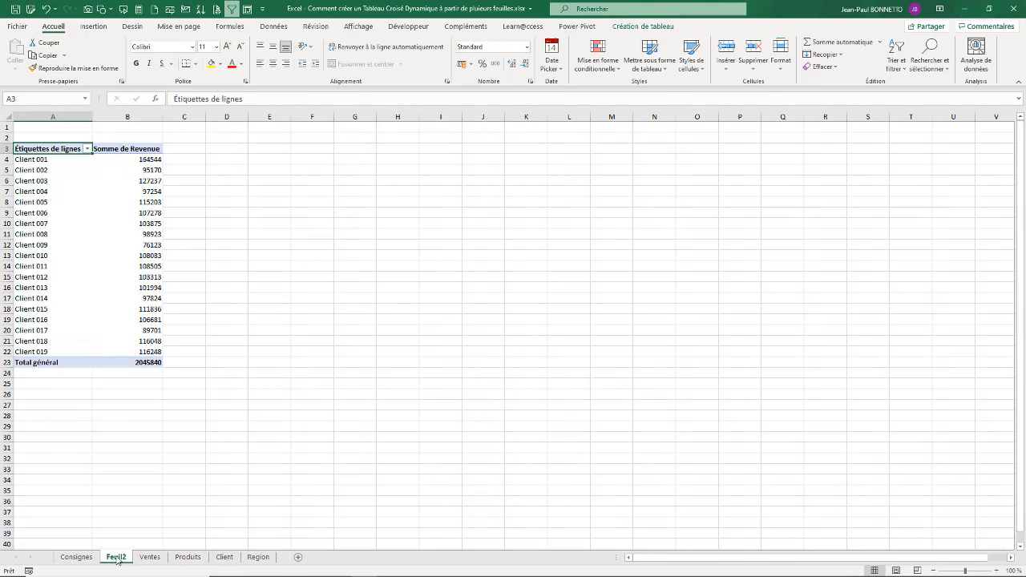
type("RAPPORTS")
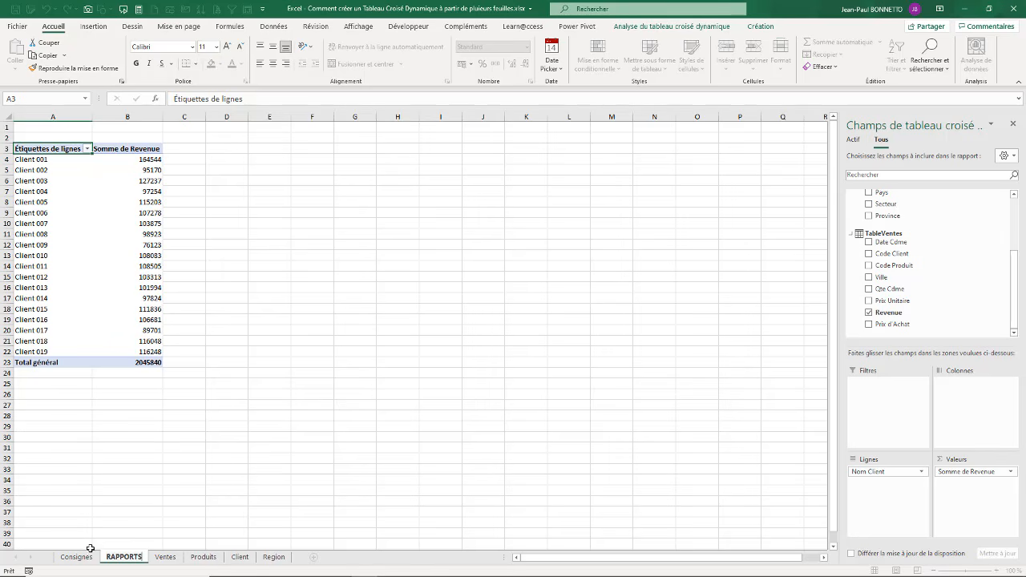
left_click_drag(196, 508, 195, 504)
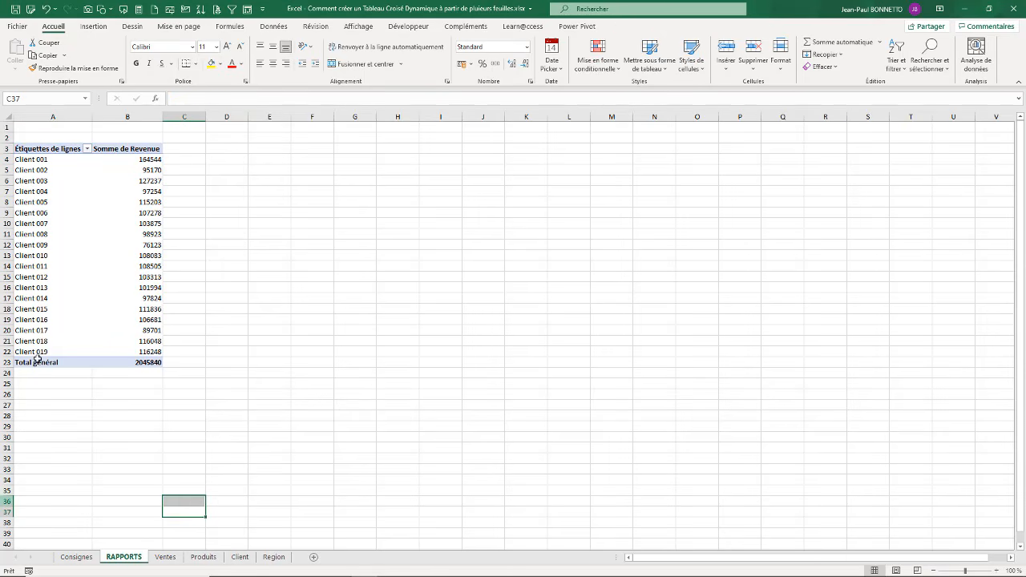
Step: Format the pivot table's revenue values as Monétaire with the € symbol and 0 decimals
right_click(149, 170)
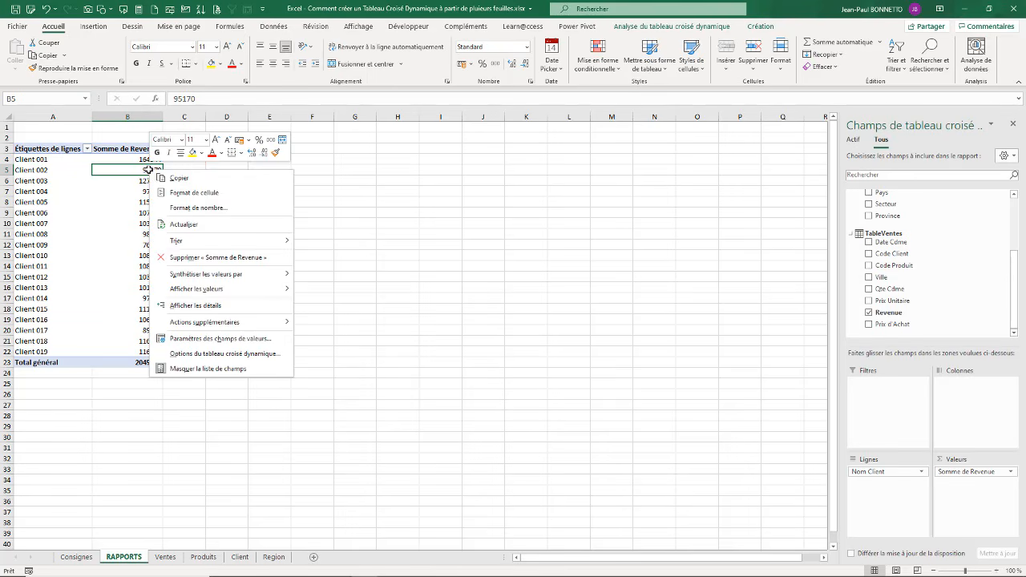
left_click(198, 208)
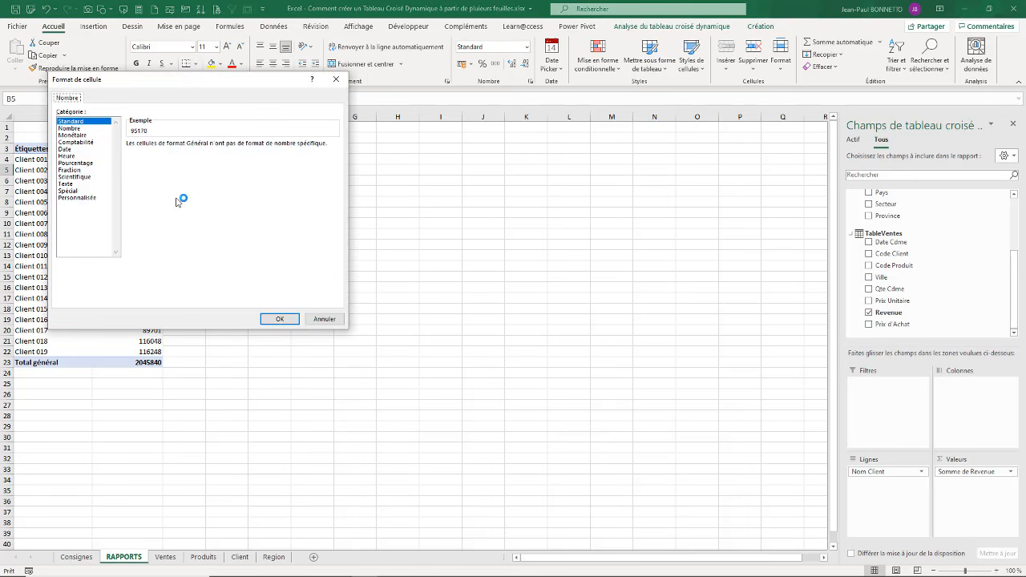
left_click(80, 135)
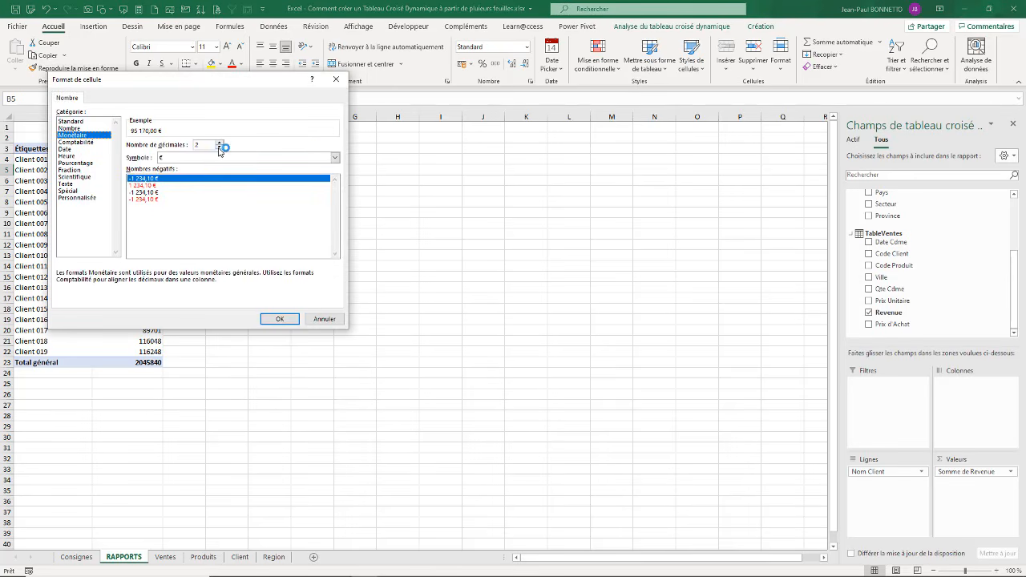
left_click(220, 148)
left_click(220, 150)
left_click(282, 319)
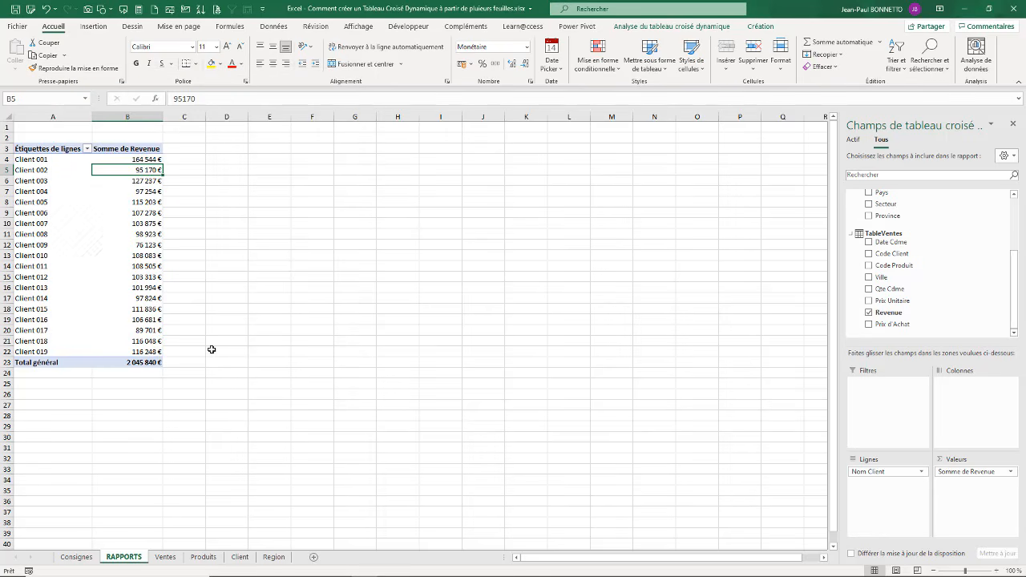
Step: Rename the pivot table headers as Nom Client and Ventes, and fit column B to its contents
left_click(69, 149)
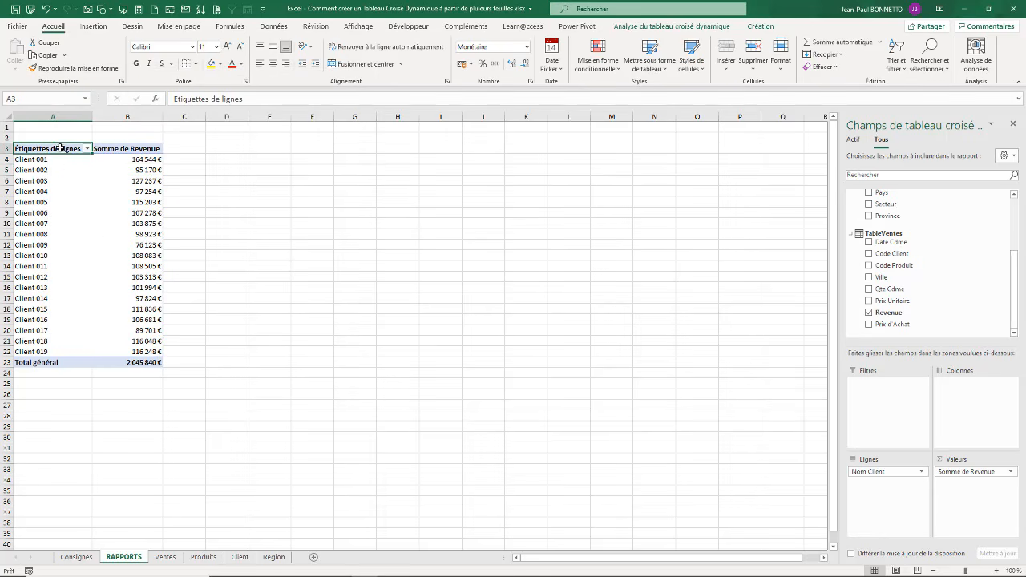
type("Nom Client")
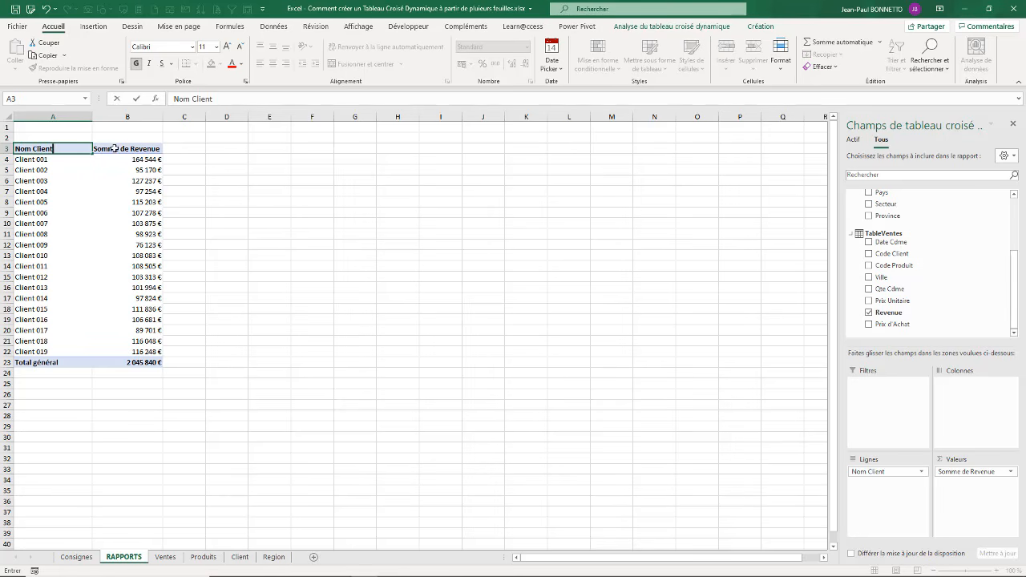
left_click(114, 148)
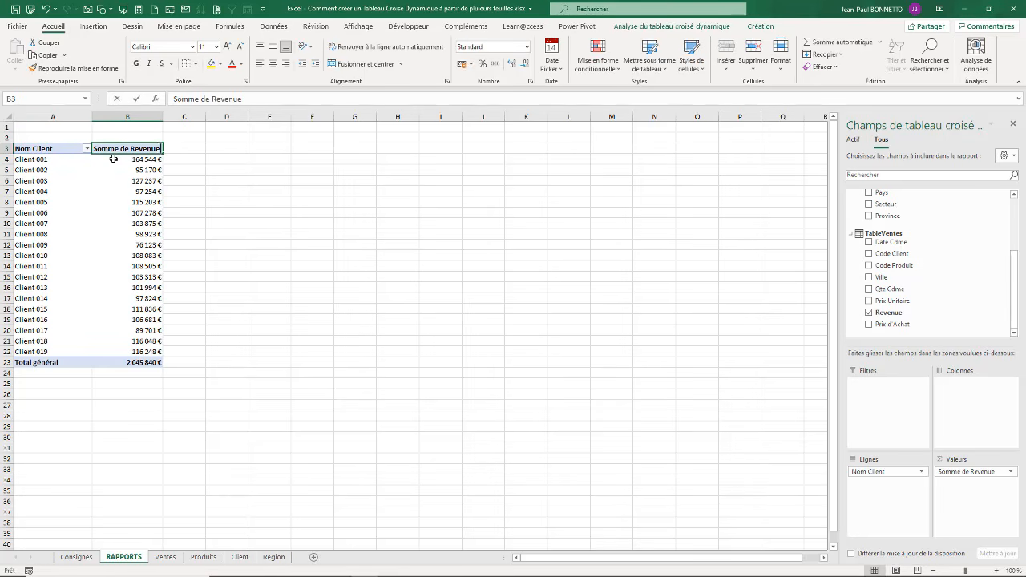
type("Ventes")
left_click(105, 191)
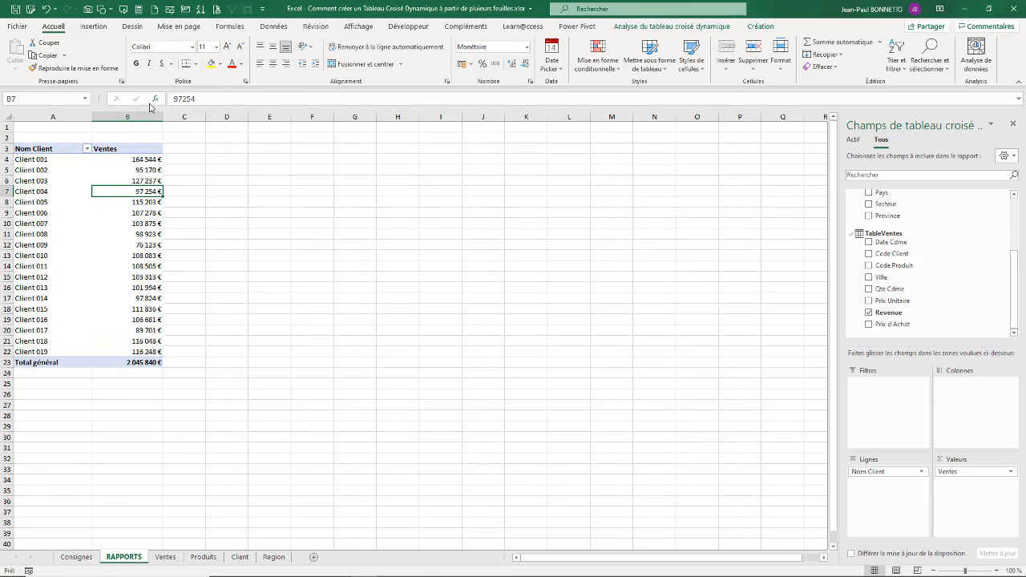
double_click(167, 117)
left_click(163, 117)
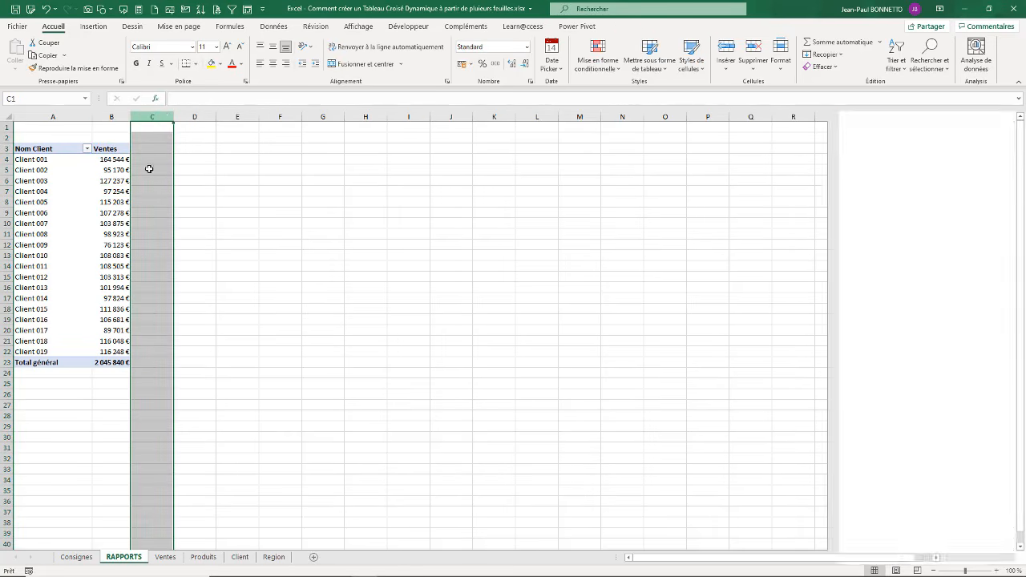
Step: Name the pivot table tcd_Ventes_Client and turn off automatic column width adjustment on update
right_click(94, 171)
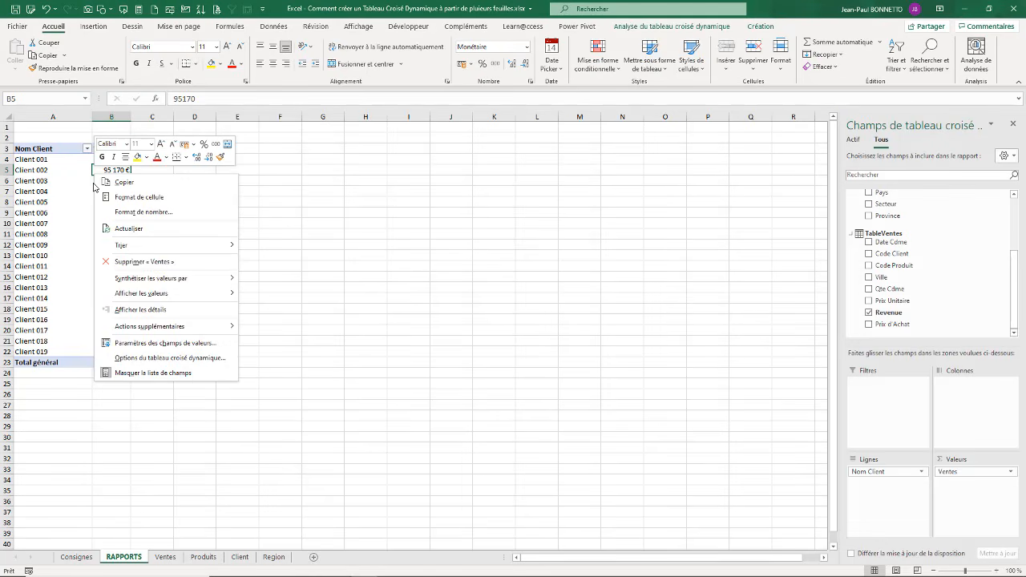
mouse_move(164, 293)
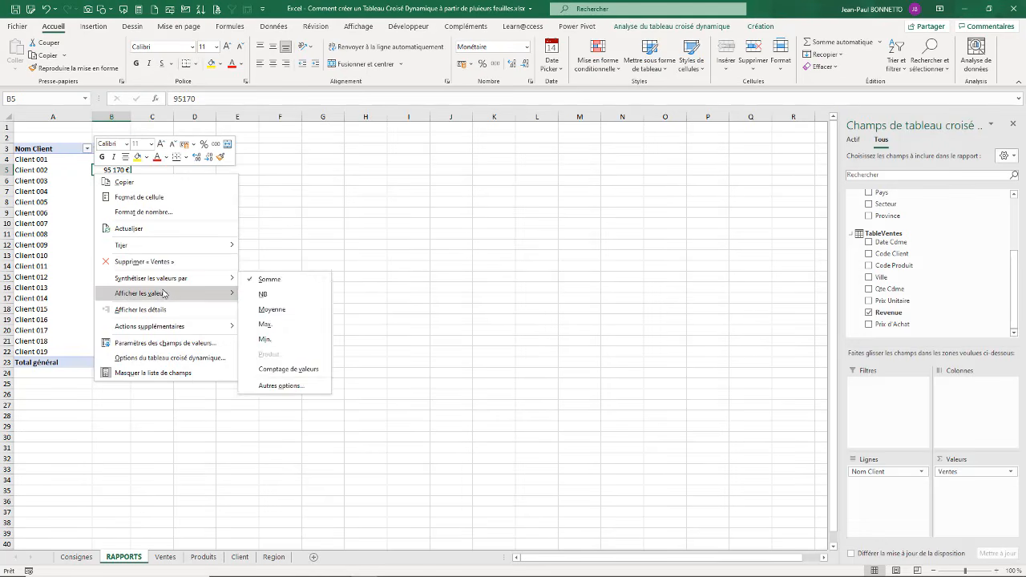
left_click(163, 359)
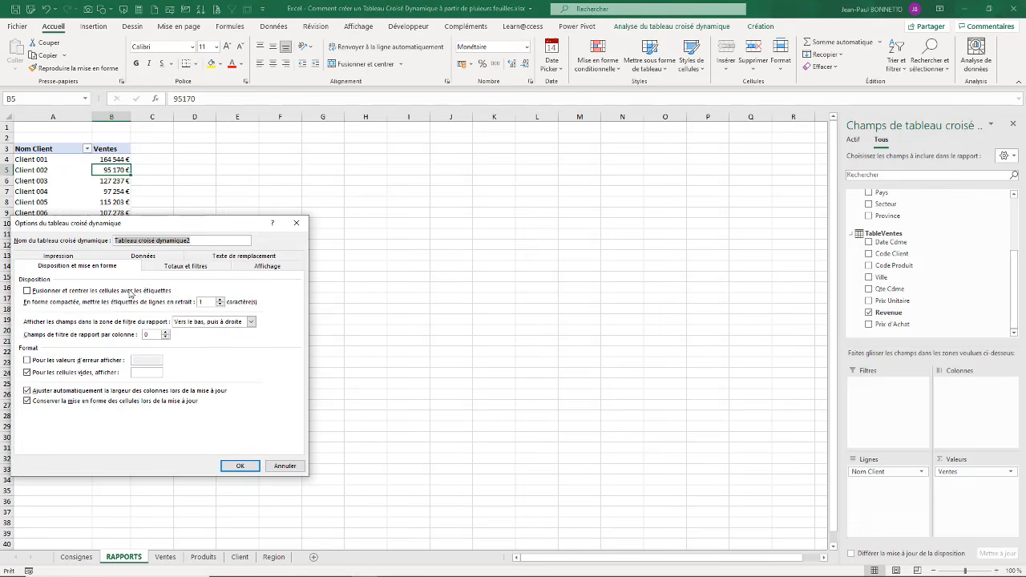
type("ta")
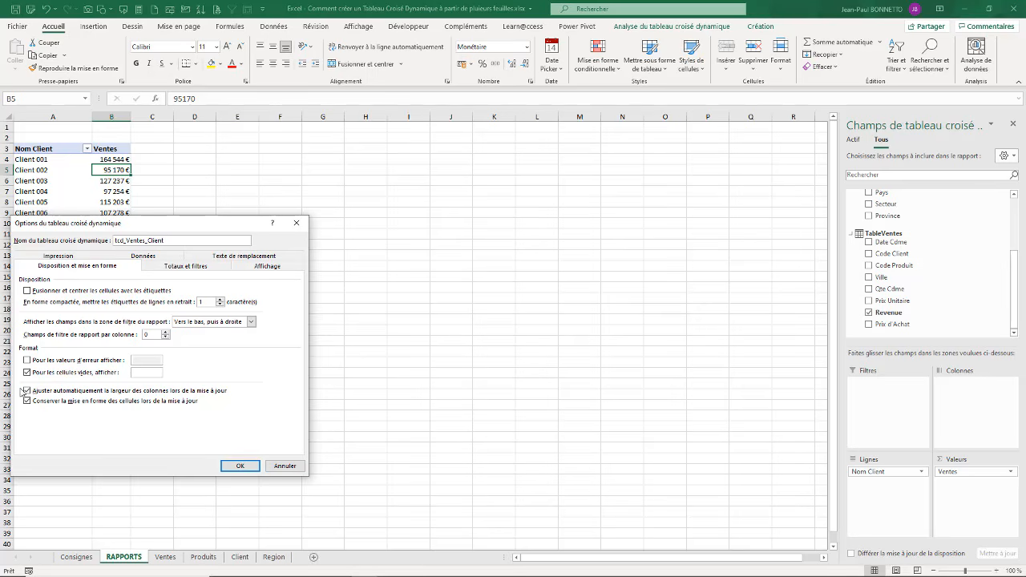
left_click(27, 392)
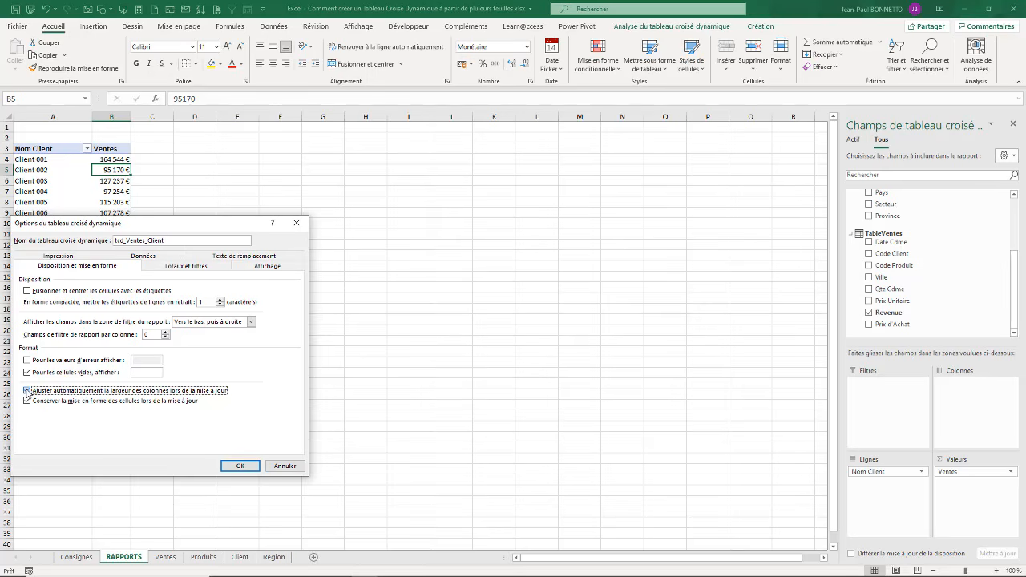
left_click(239, 465)
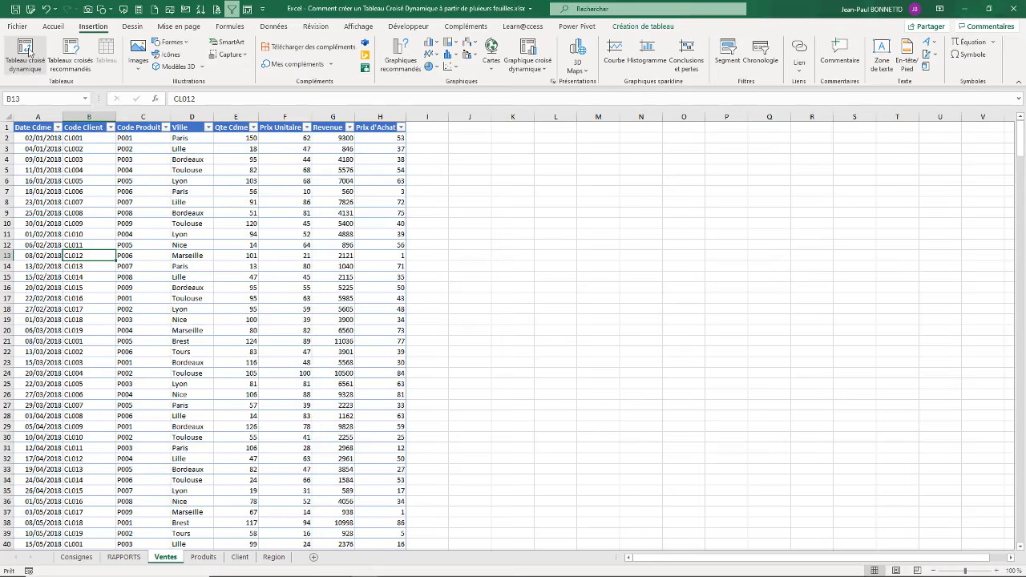
Step: Insert another pivot table based on TableVentes on a new worksheet, adding the data to the data model
left_click(24, 52)
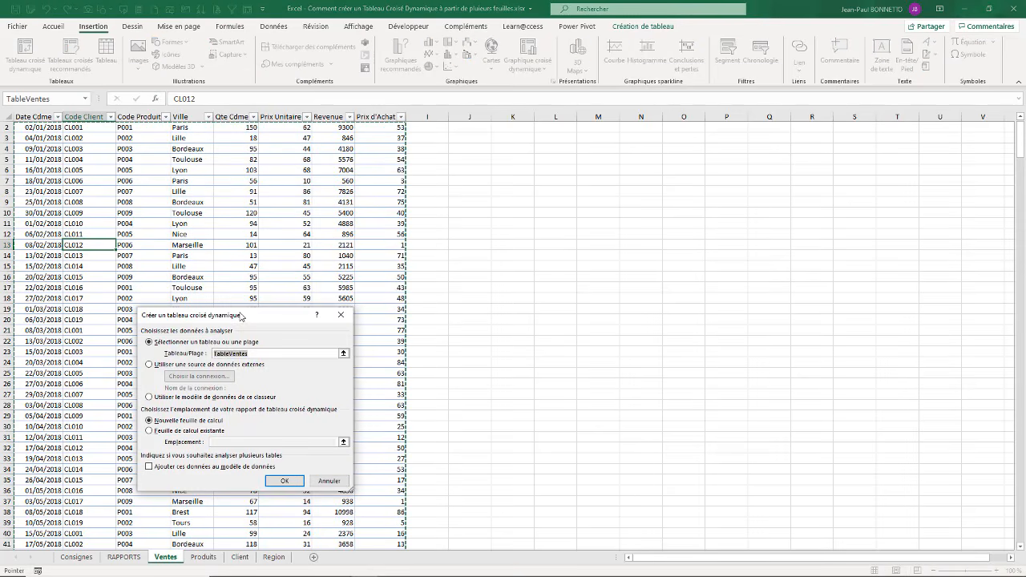
left_click_drag(241, 316, 435, 155)
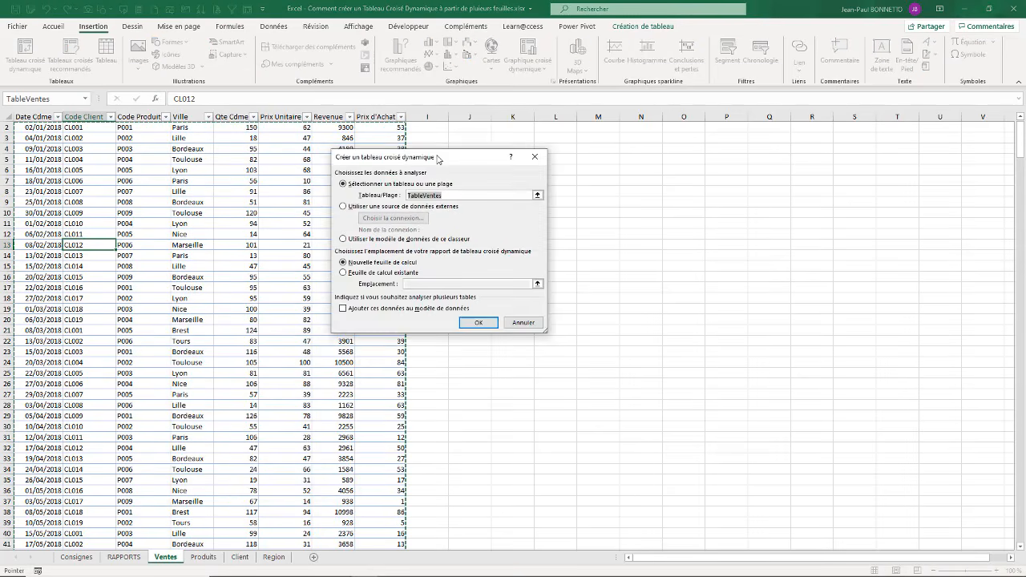
left_click(343, 307)
left_click(479, 321)
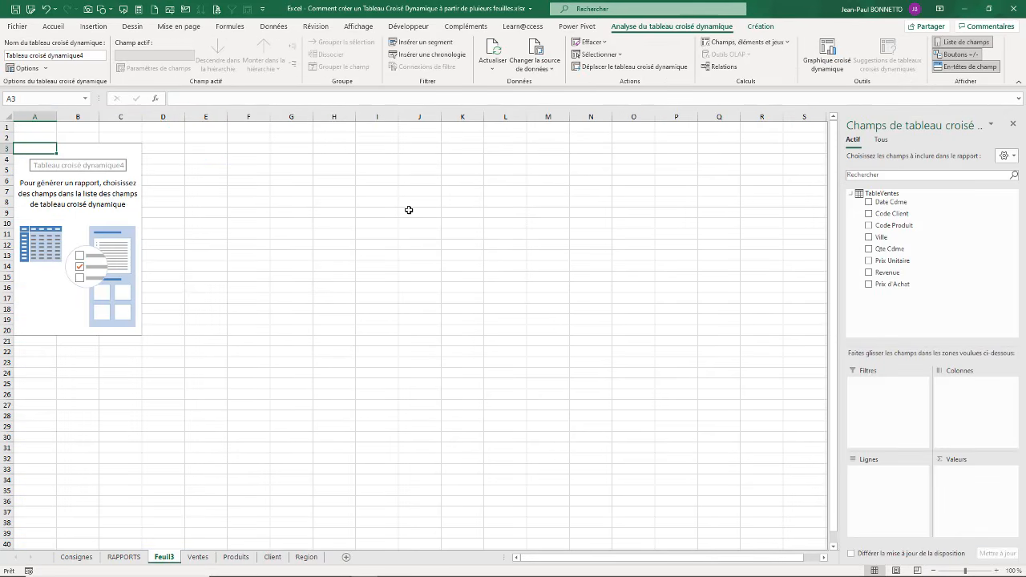
Step: Build the new pivot table with Nom Produit from TableProduits as rows and the sum of Revenue from TableVentes as values
left_click(880, 141)
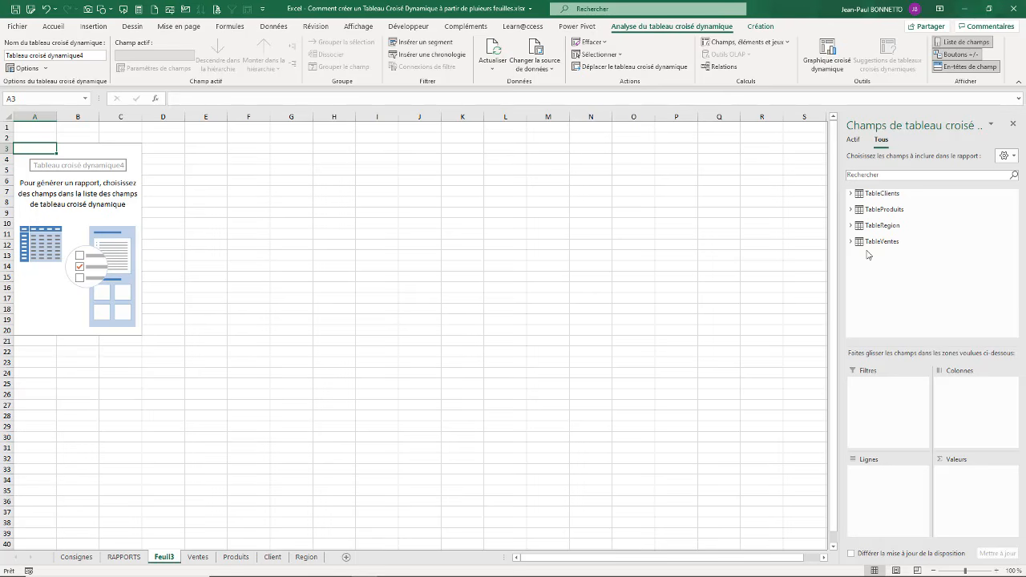
left_click(850, 210)
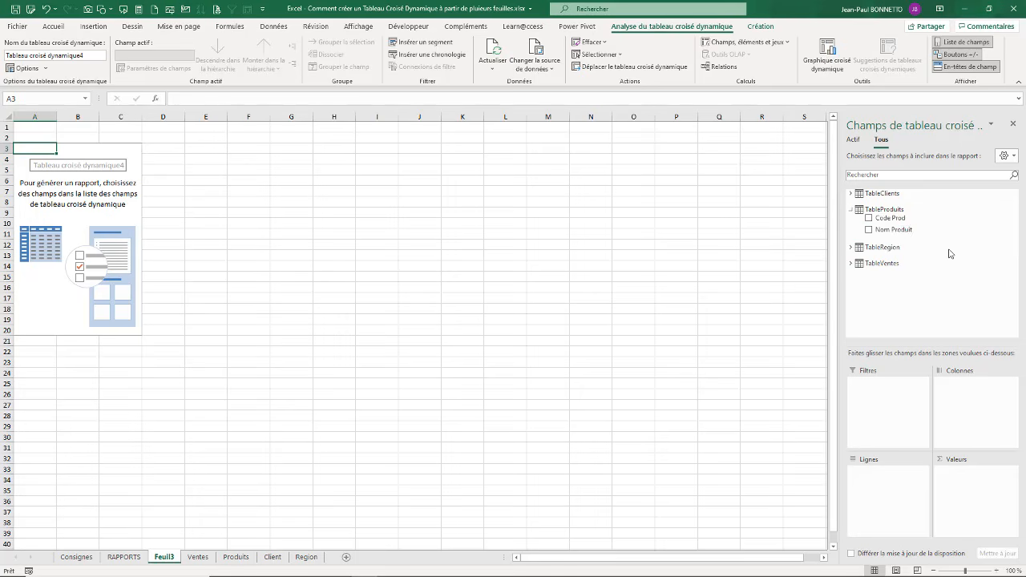
left_click_drag(886, 230, 869, 493)
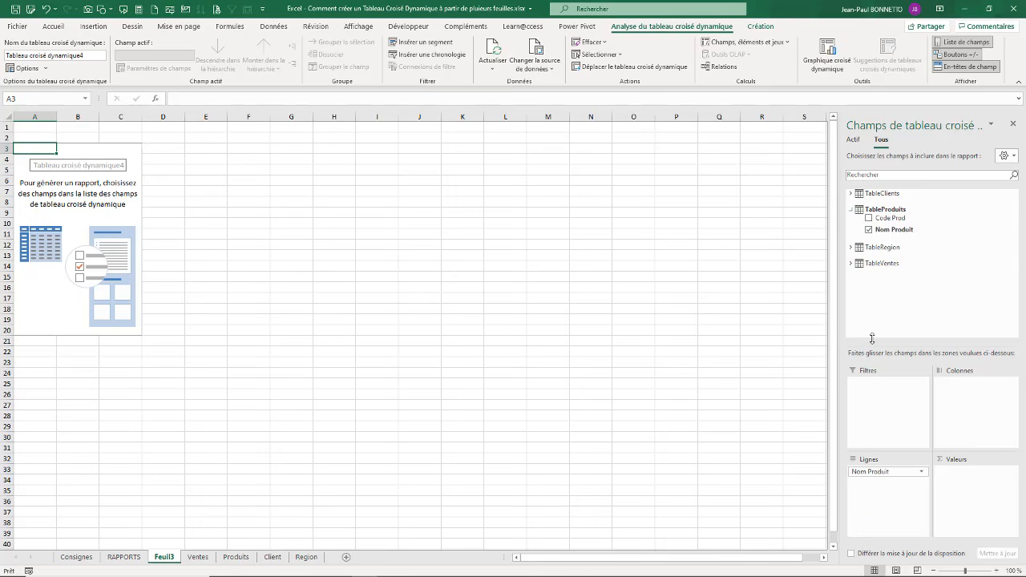
left_click(869, 265)
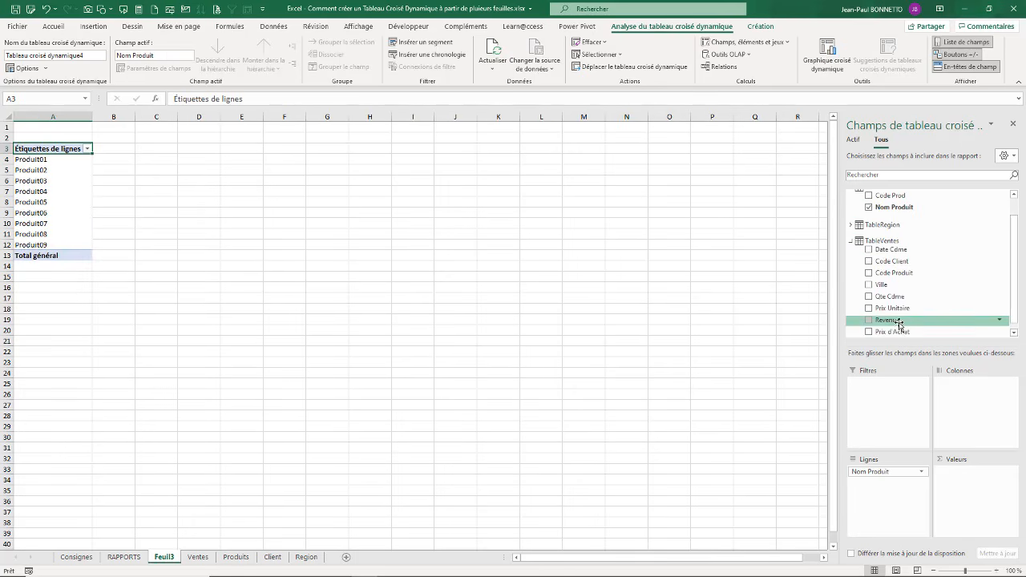
left_click_drag(899, 323, 955, 481)
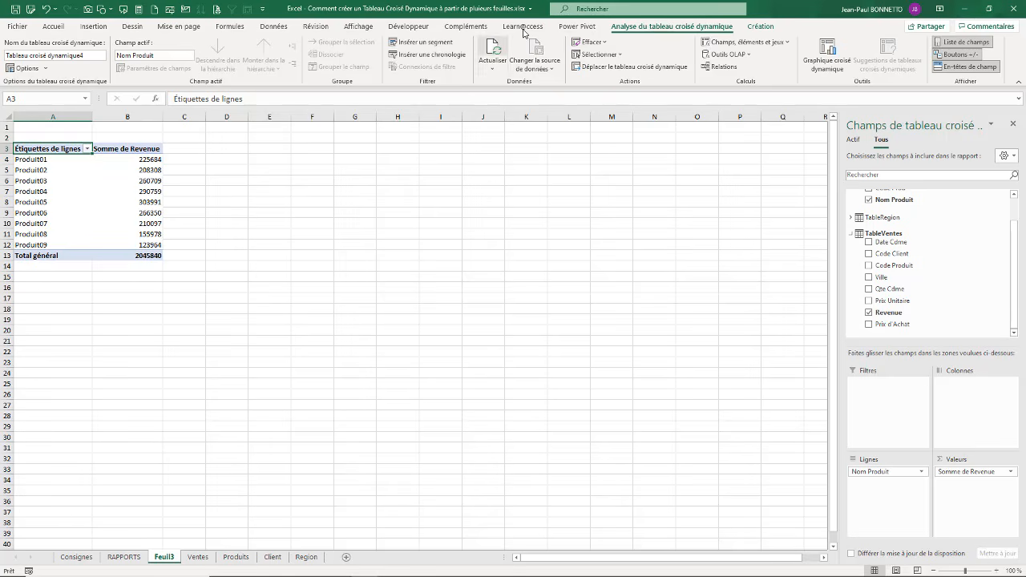
Step: Move the complete product pivot table from Feuil3 to cell E3 of the RAPPORTS sheet
left_click(597, 55)
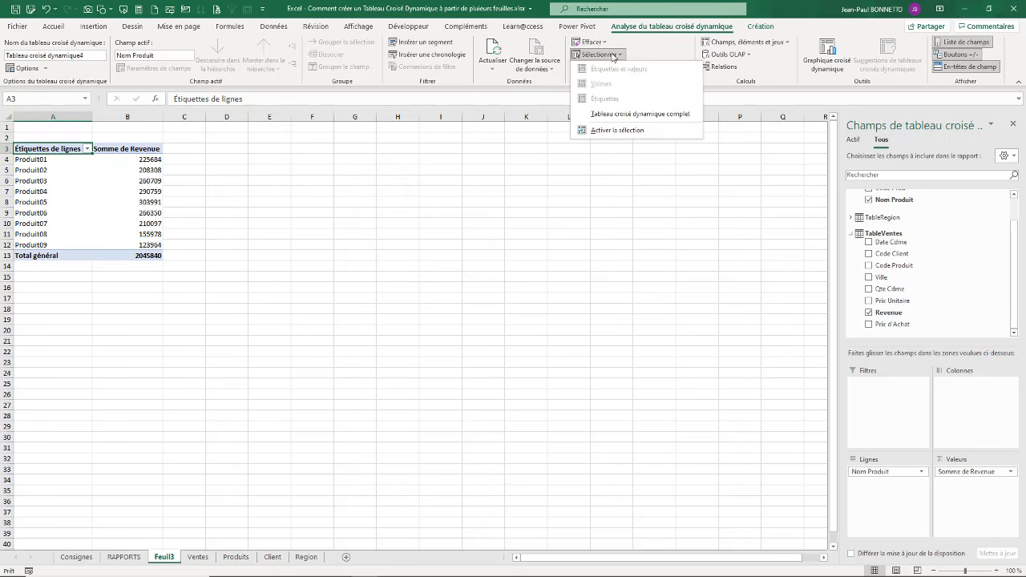
left_click(613, 115)
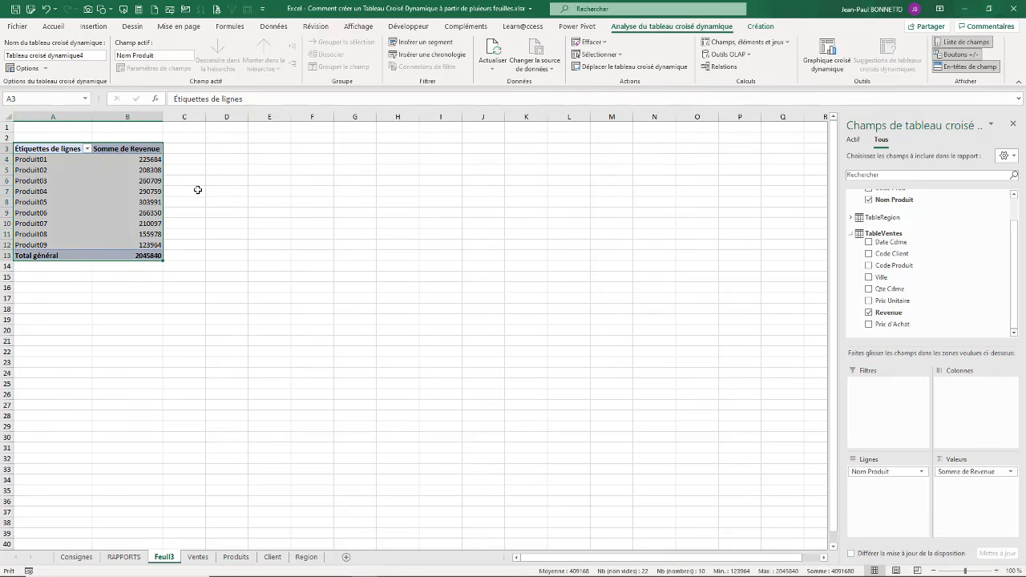
key("ctrl+c")
left_click(124, 557)
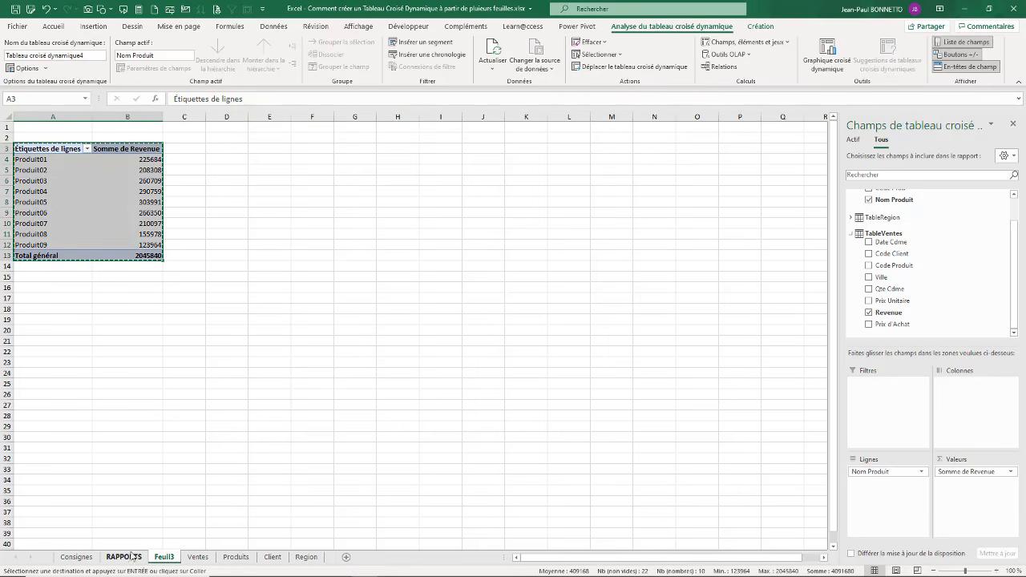
left_click(235, 147)
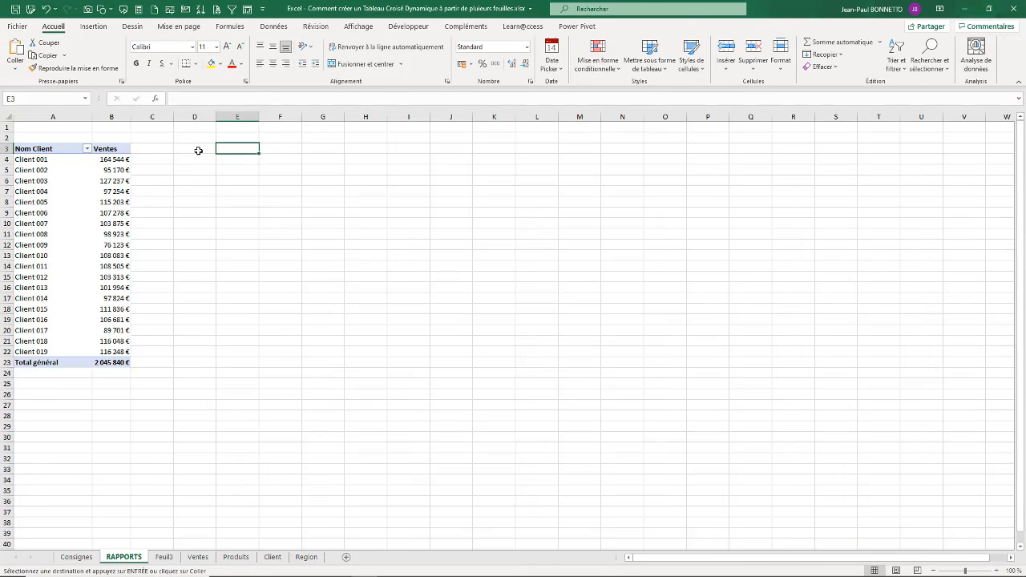
key("Return")
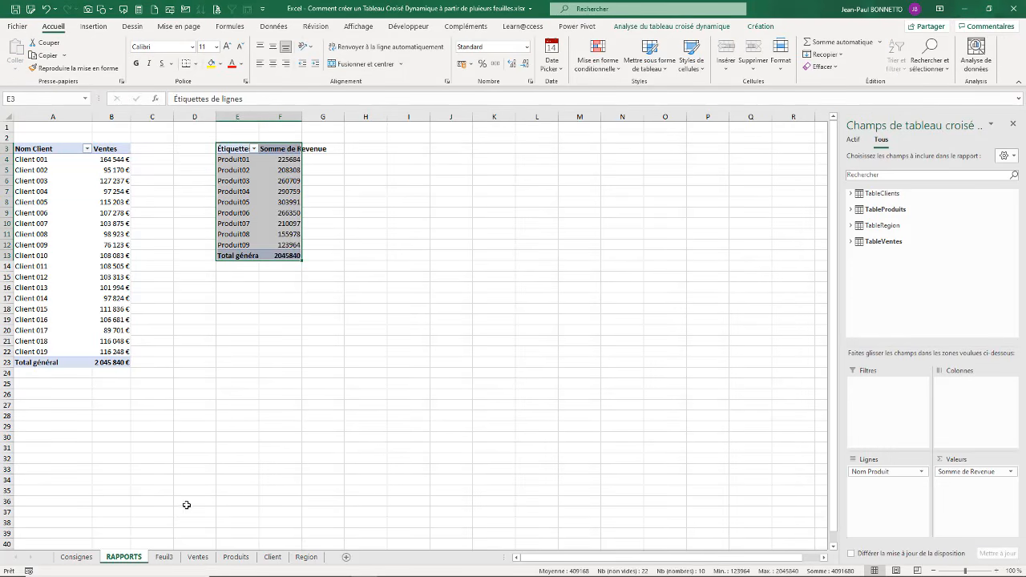
Step: Delete the emptied Feuil3 sheet
left_click(163, 557)
right_click(168, 560)
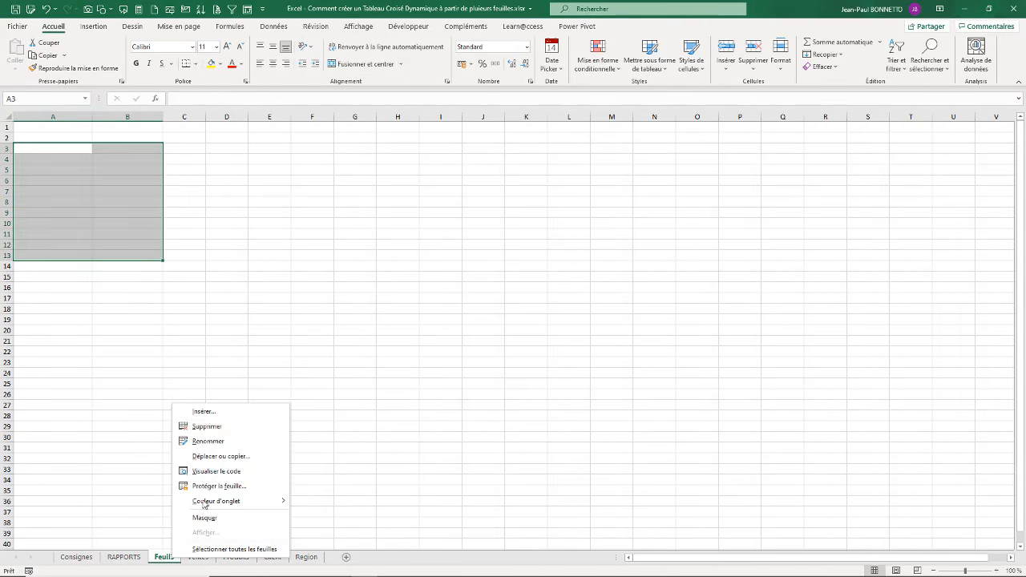
left_click(221, 429)
left_click(485, 324)
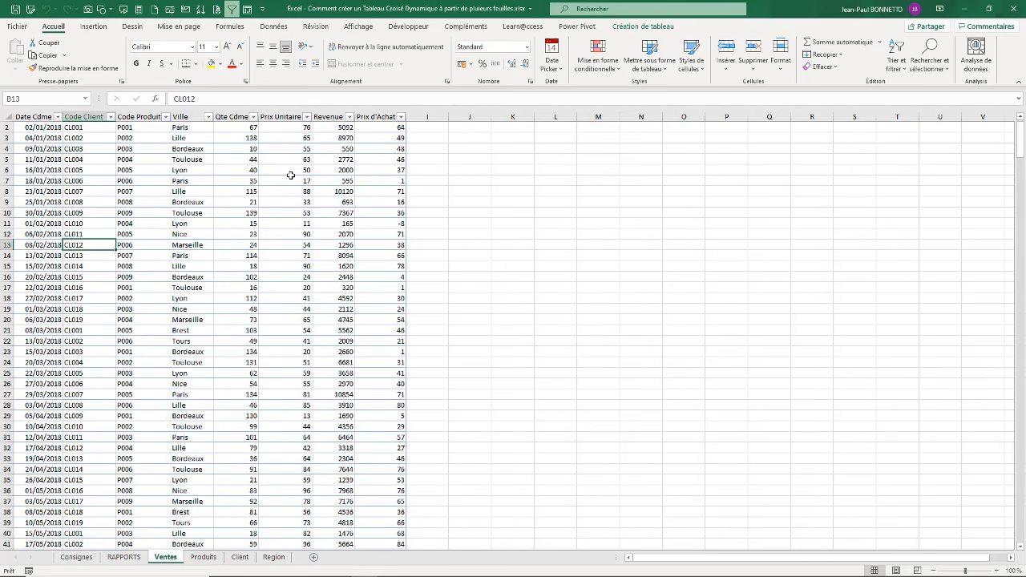
Step: Open the RAPPORTS sheet and widen columns E and F of the product pivot table
left_click(124, 557)
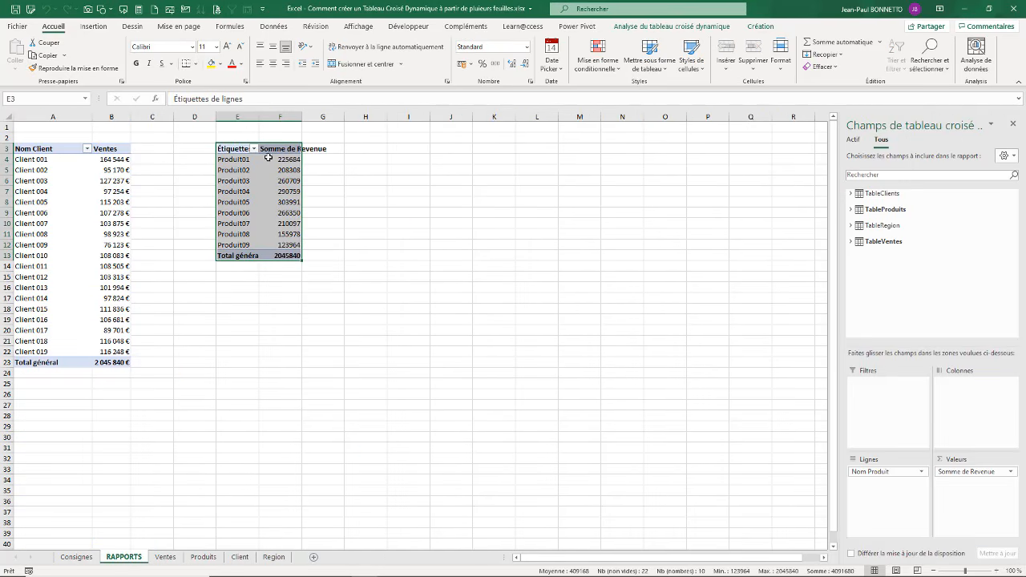
left_click_drag(253, 111, 348, 117)
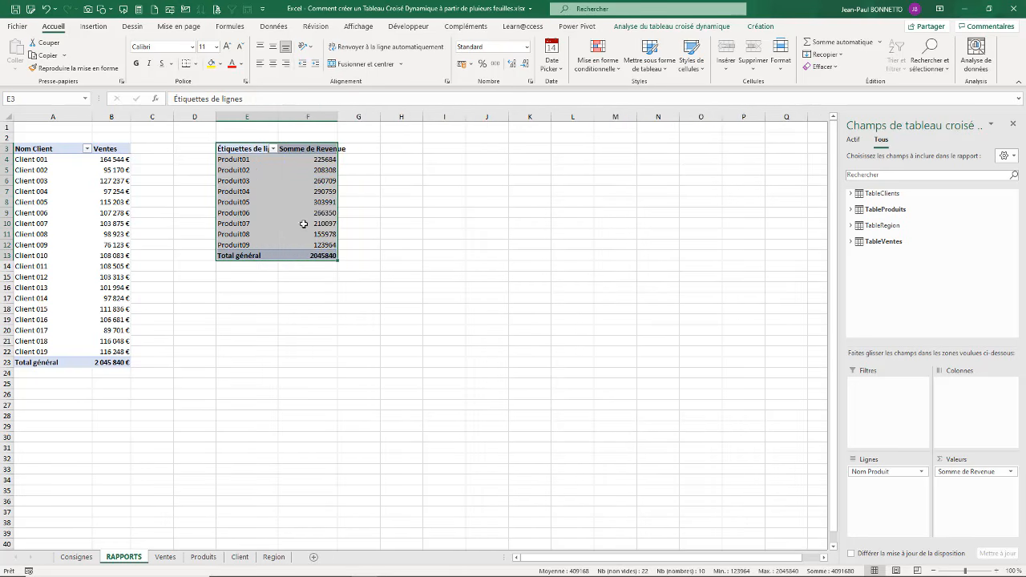
left_click_drag(241, 161, 238, 234)
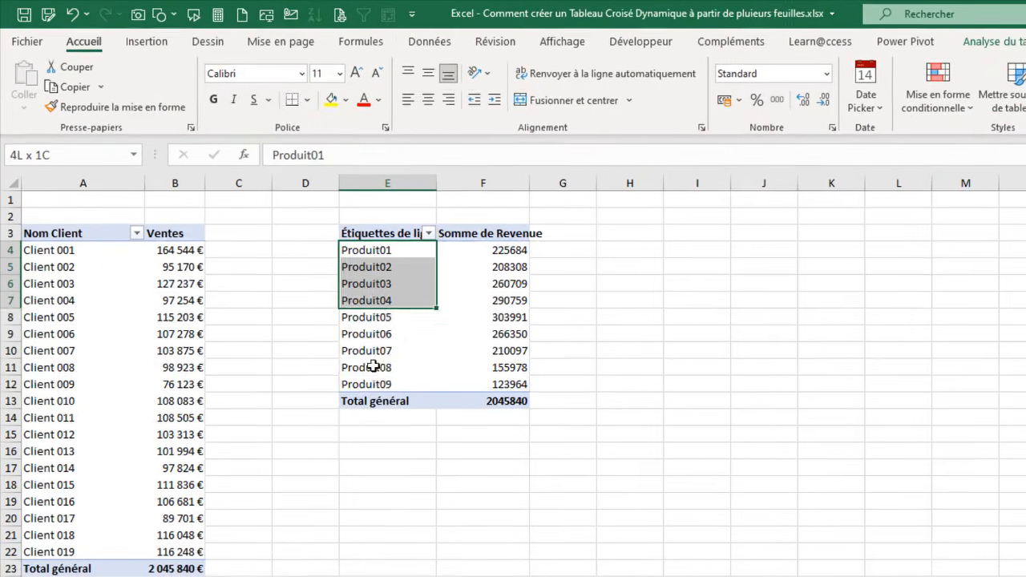
left_click_drag(373, 366, 373, 385)
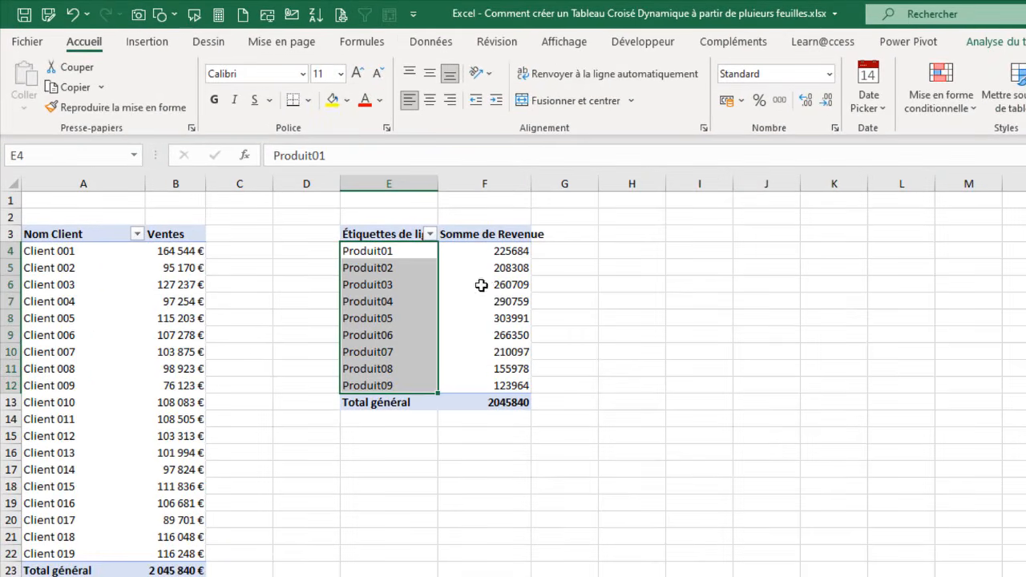
Step: Format the product pivot table's revenue values as Monétaire with 0 decimals and the € symbol
left_click_drag(499, 252, 498, 332)
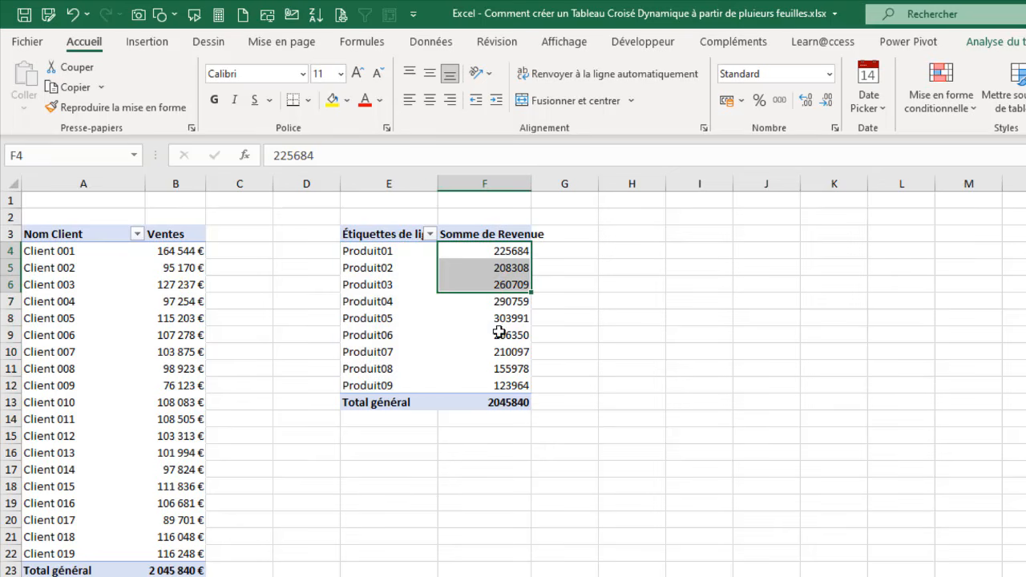
right_click(500, 273)
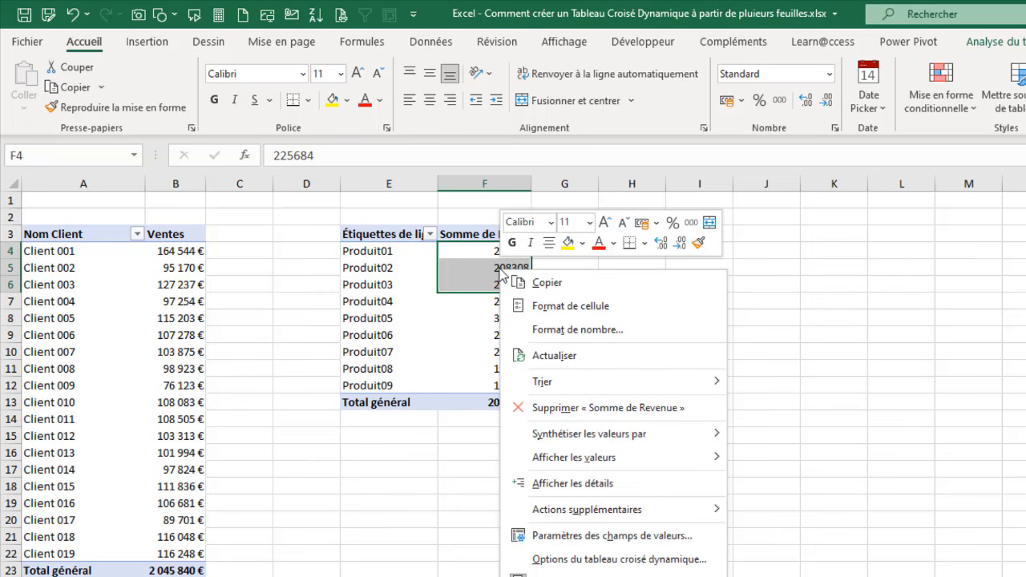
left_click(569, 331)
left_click(368, 217)
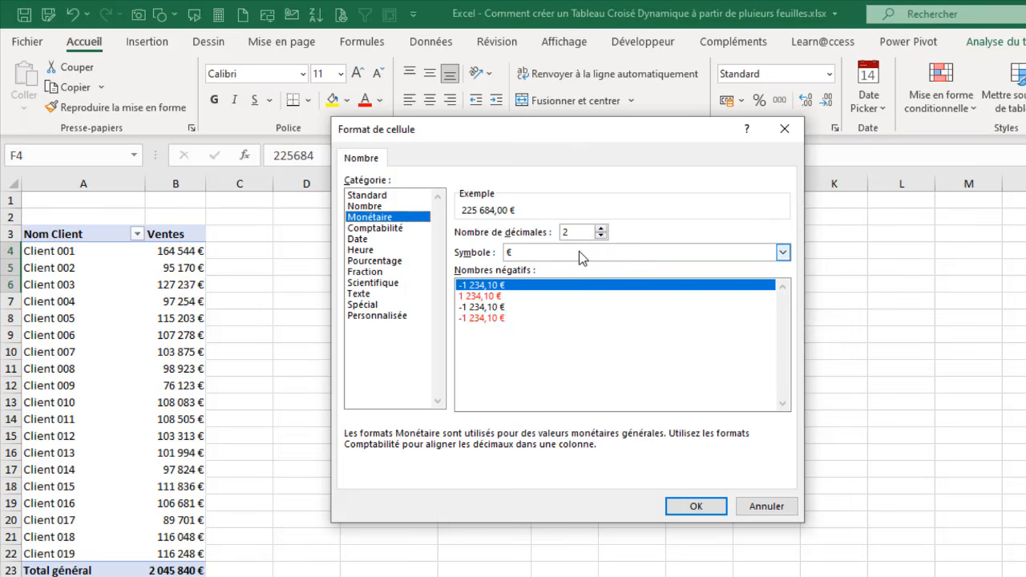
left_click(601, 236)
left_click(602, 236)
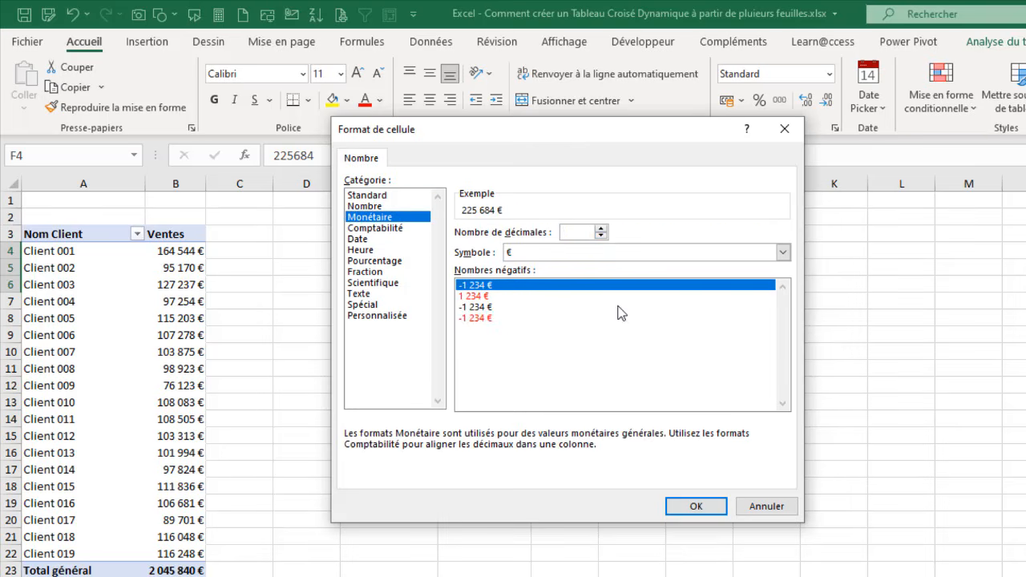
left_click(692, 503)
Step: Rename the product pivot table's headers to Produits in E3 and Ventes in F3
left_click(418, 234)
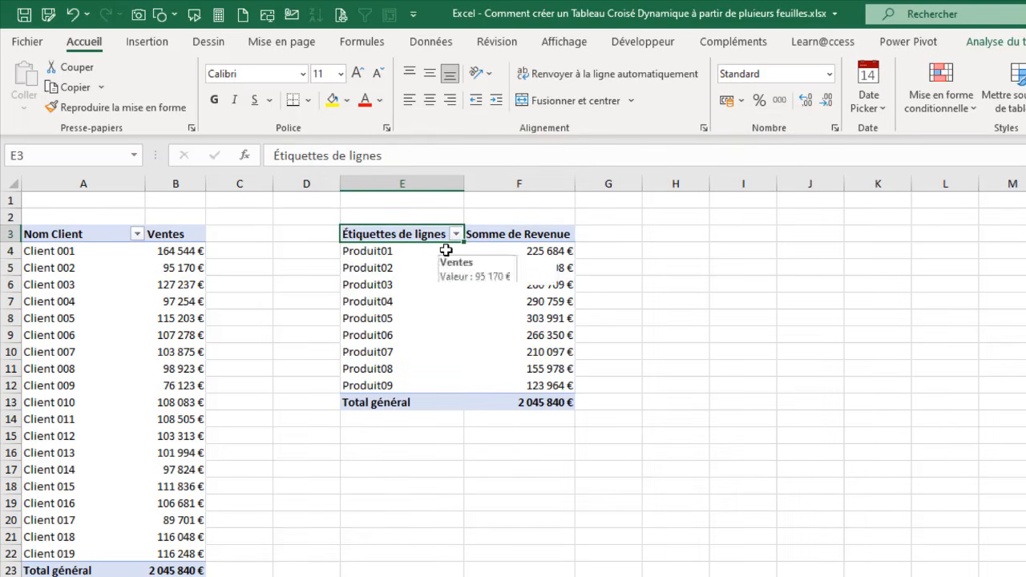
type("Produit")
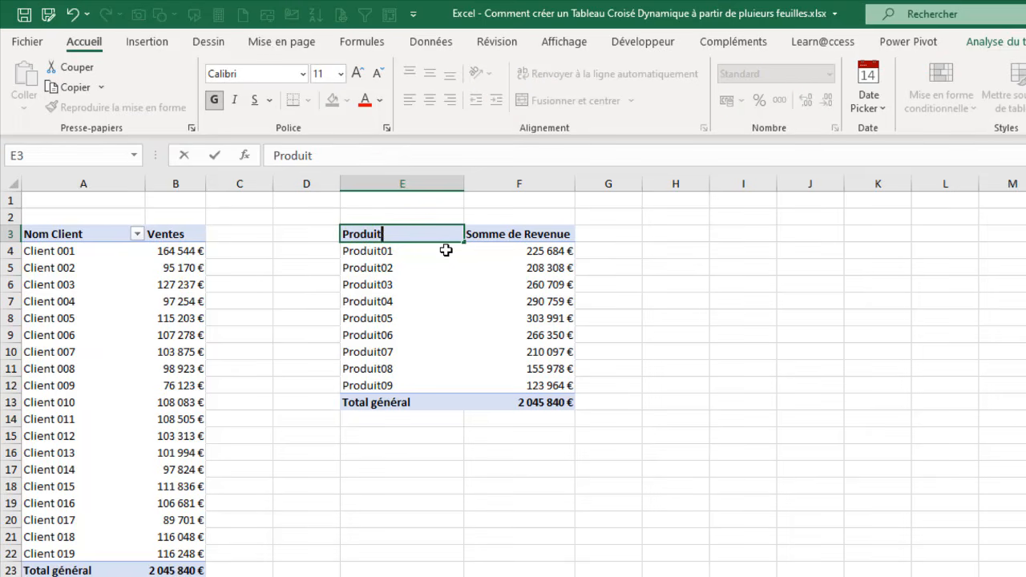
type("s")
left_click(518, 237)
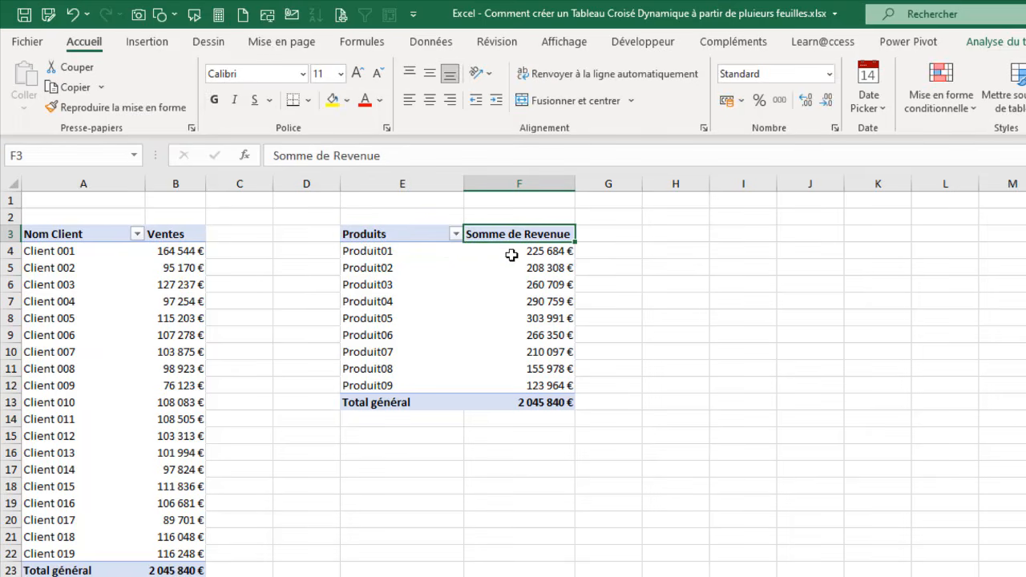
type("Vents")
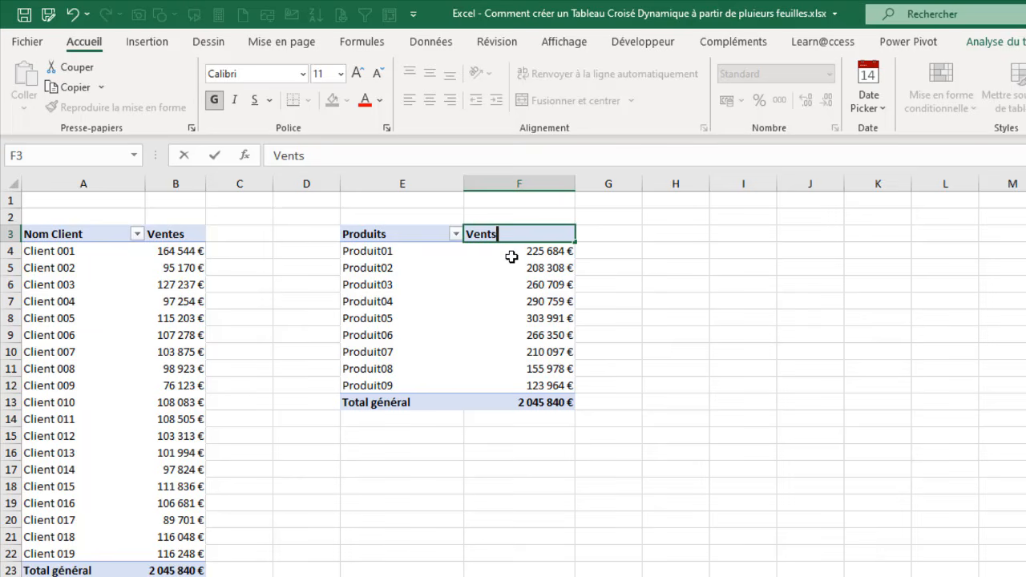
key("BackSpace")
type("es")
key("Return")
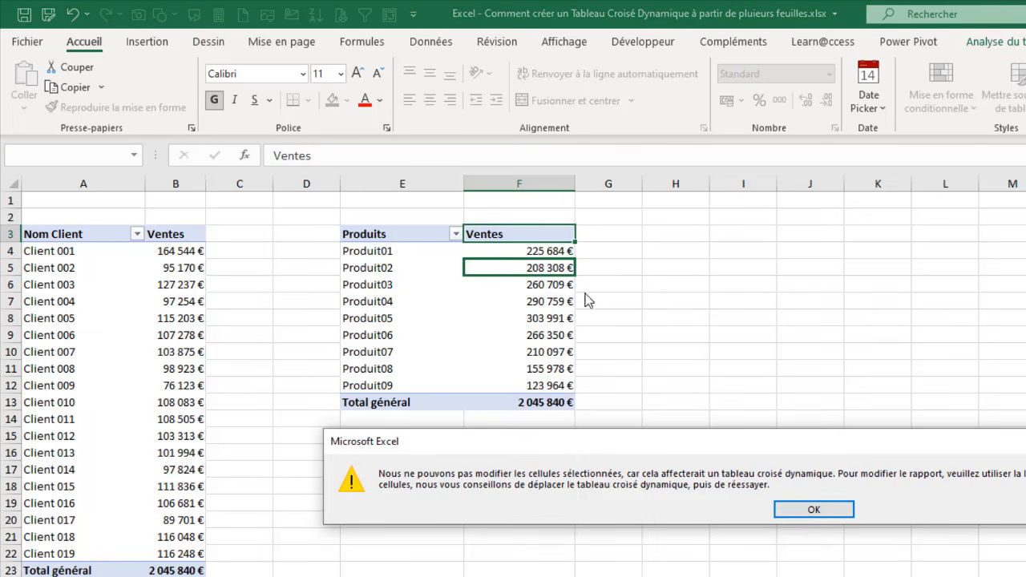
left_click(813, 510)
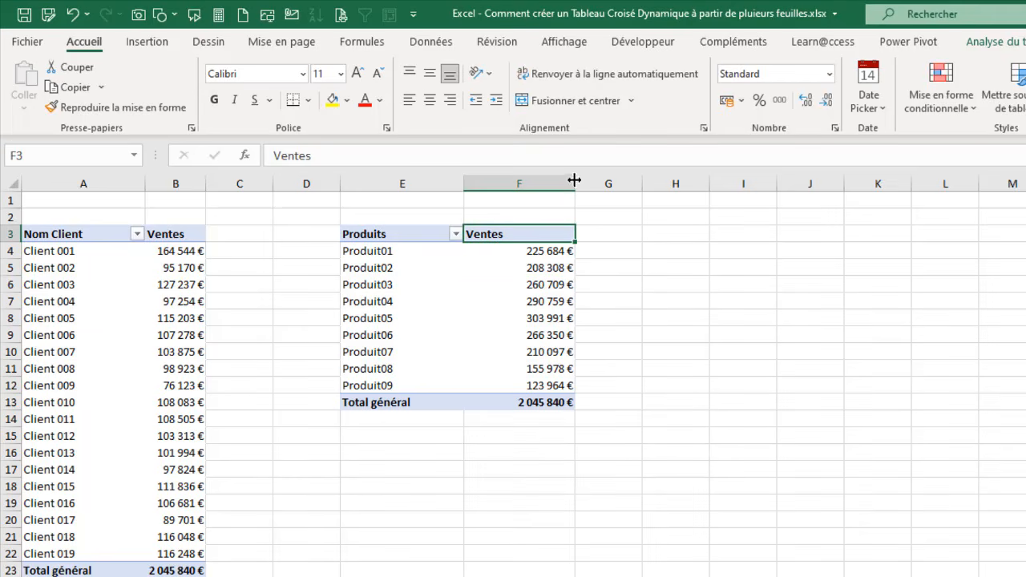
Step: Narrow columns E and F to fit the product pivot table's contents
left_click_drag(574, 179, 507, 231)
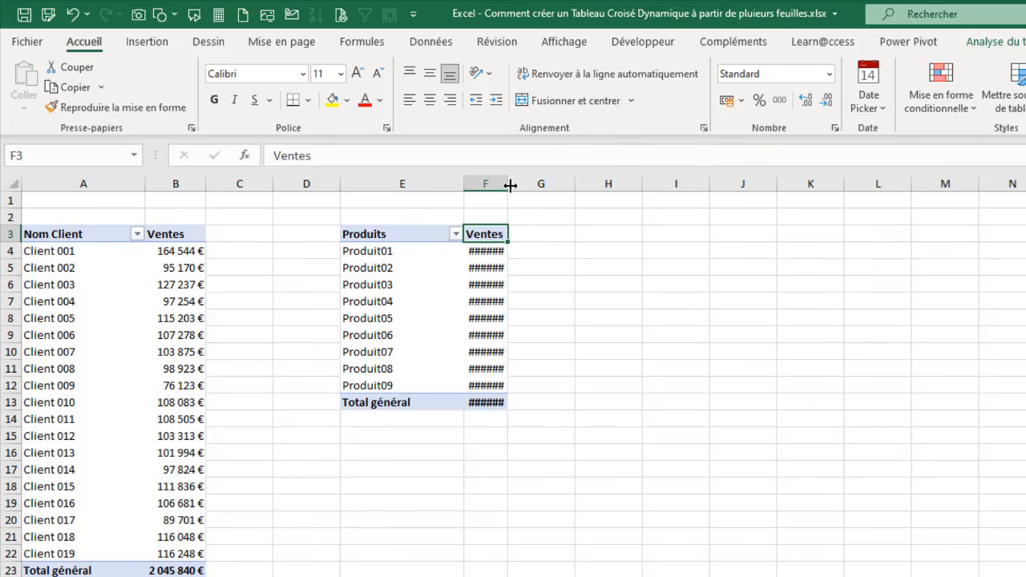
mouse_move(510, 185)
left_mouse_down()
mouse_move(535, 185)
mouse_move(488, 179)
mouse_move(505, 181)
left_mouse_up()
double_click(464, 184)
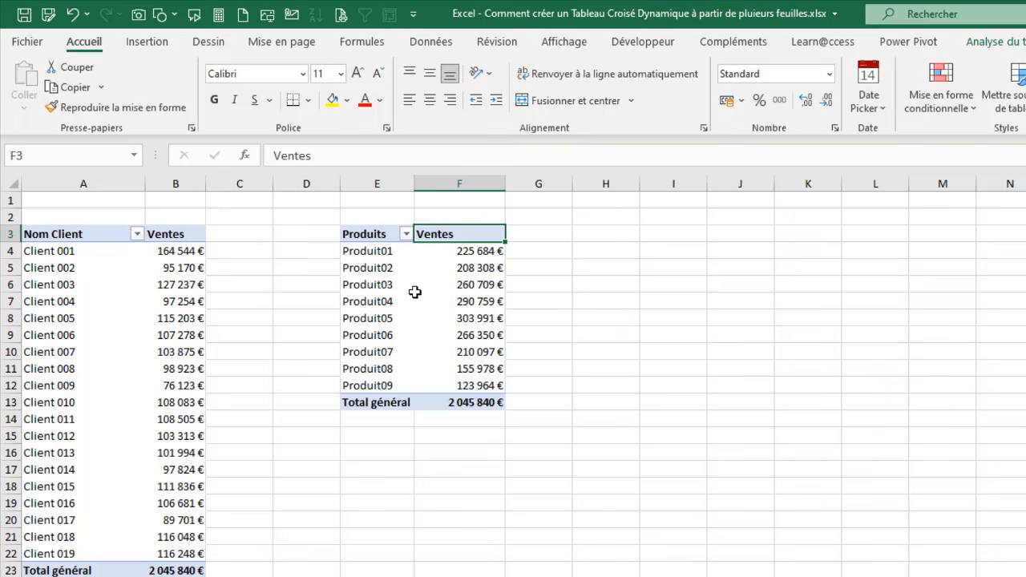
Step: Name the product pivot table tcd_VentesProduit and turn off automatic column width adjustment on update
right_click(415, 296)
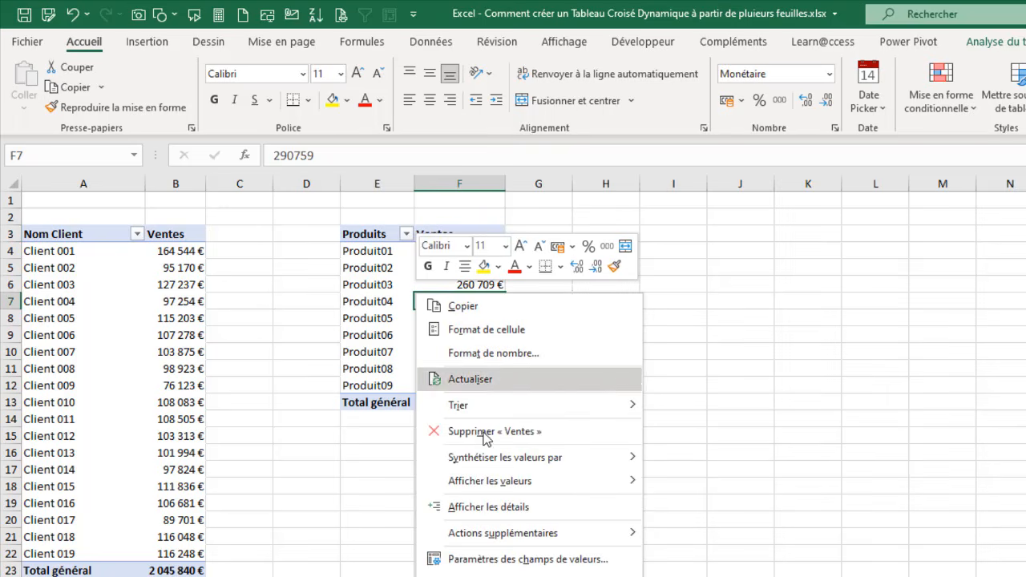
left_click(516, 576)
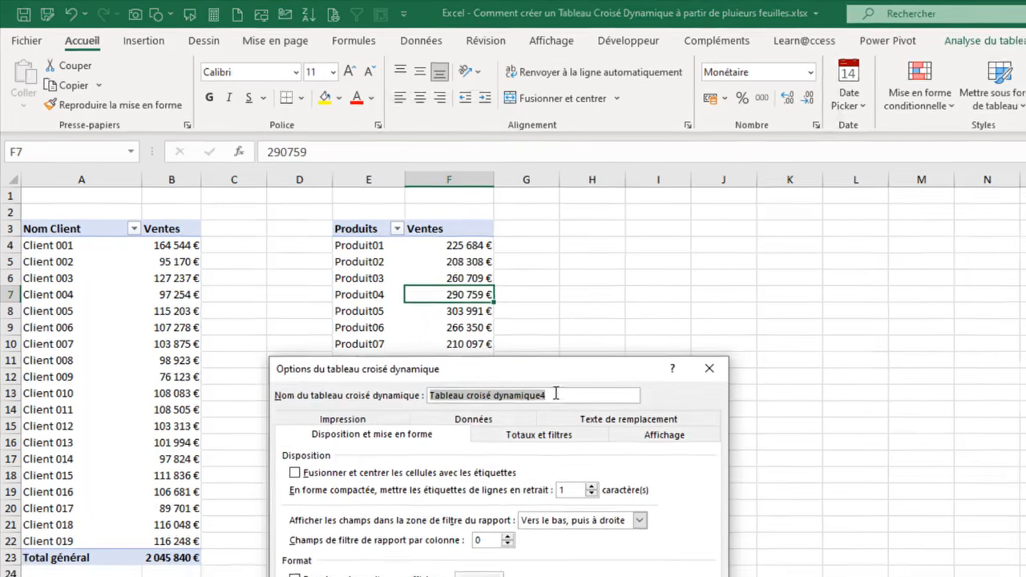
type("tcd_VentesProduit")
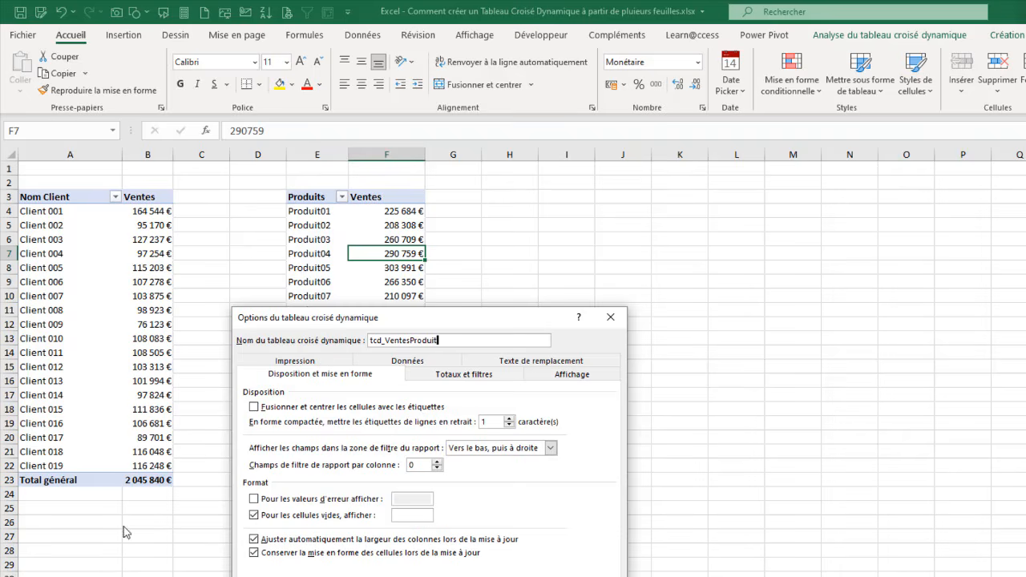
left_click(256, 540)
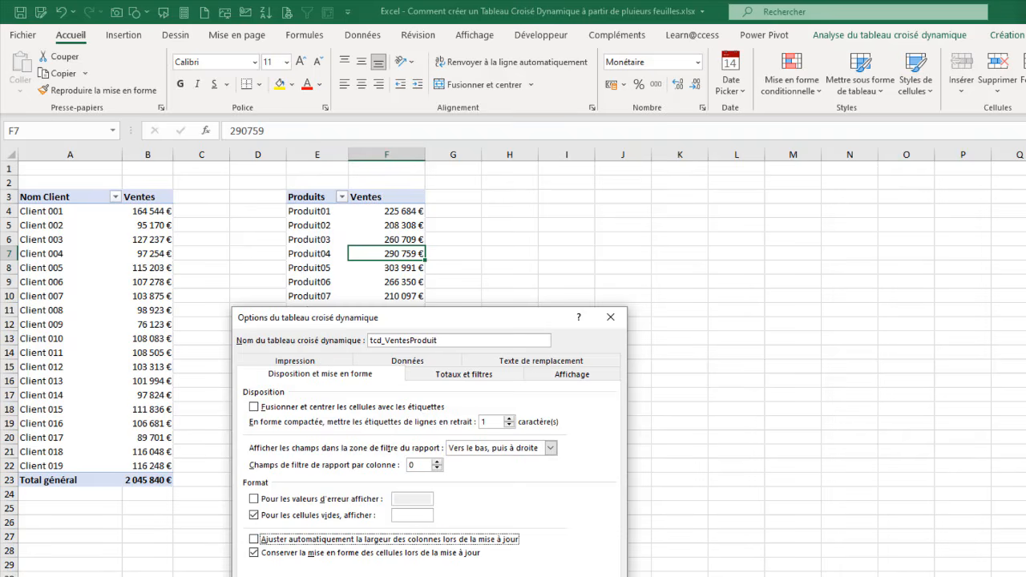
left_click(542, 573)
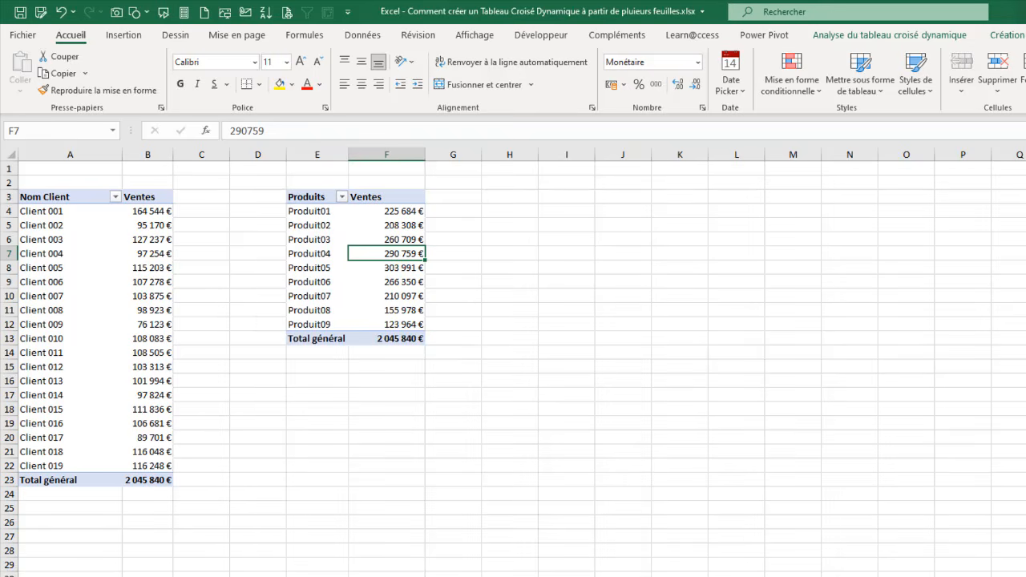
Step: Copy the complete product pivot table and paste it at cell I3
left_click(312, 198)
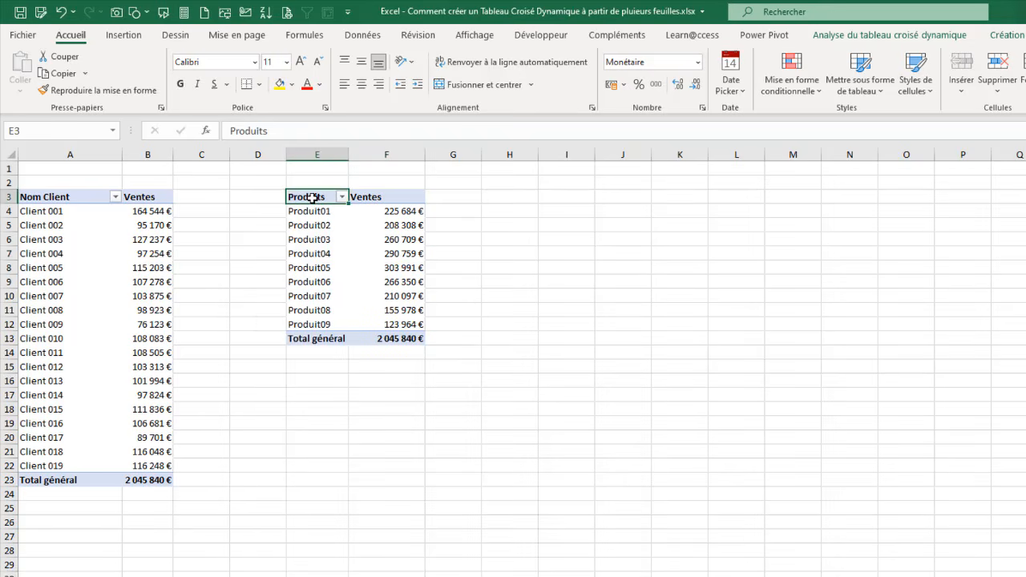
key("ctrl+a")
key("ctrl+c")
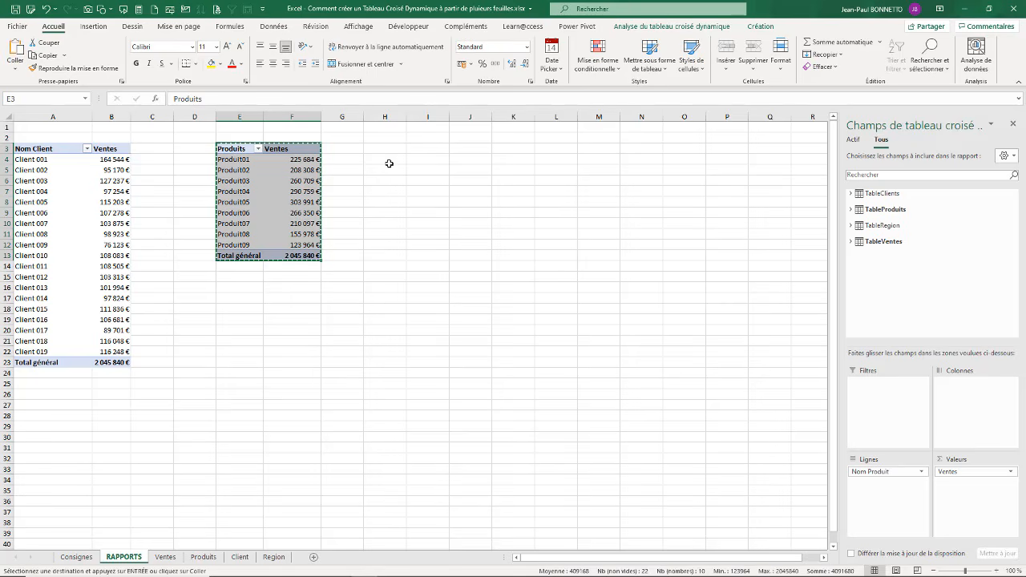
left_click(426, 151)
key("ctrl+v")
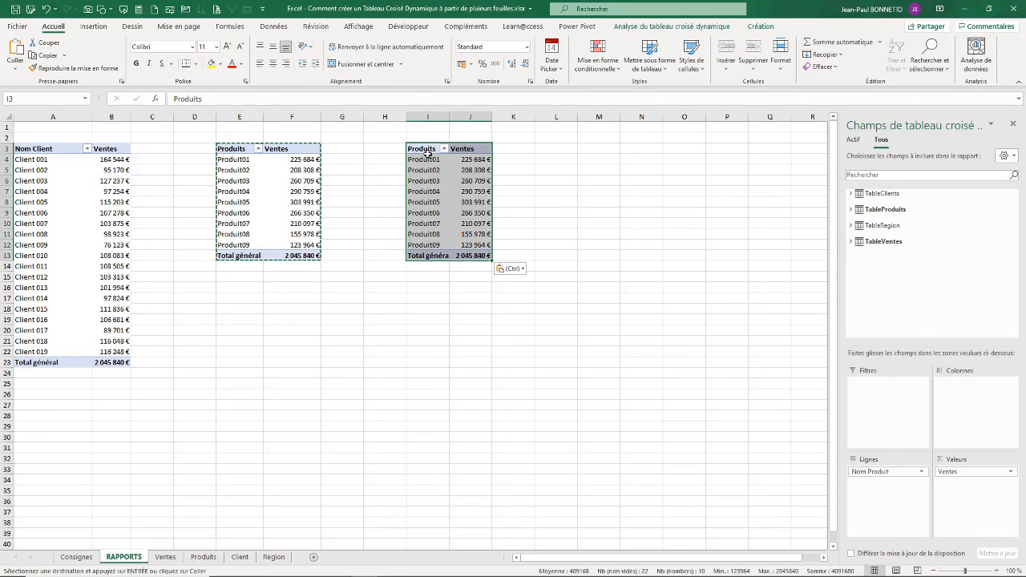
Step: Replace Nom Produit with Secteur from TableRegion as rows of the copied pivot table and rename its row header Secteurs
left_click(851, 225)
left_click_drag(885, 258, 465, 183)
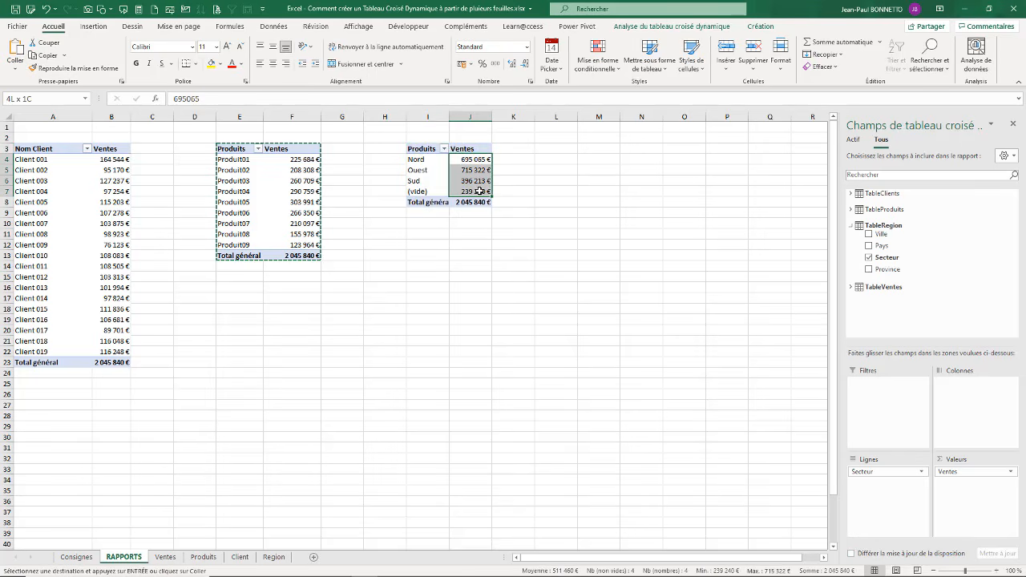
left_click(423, 153)
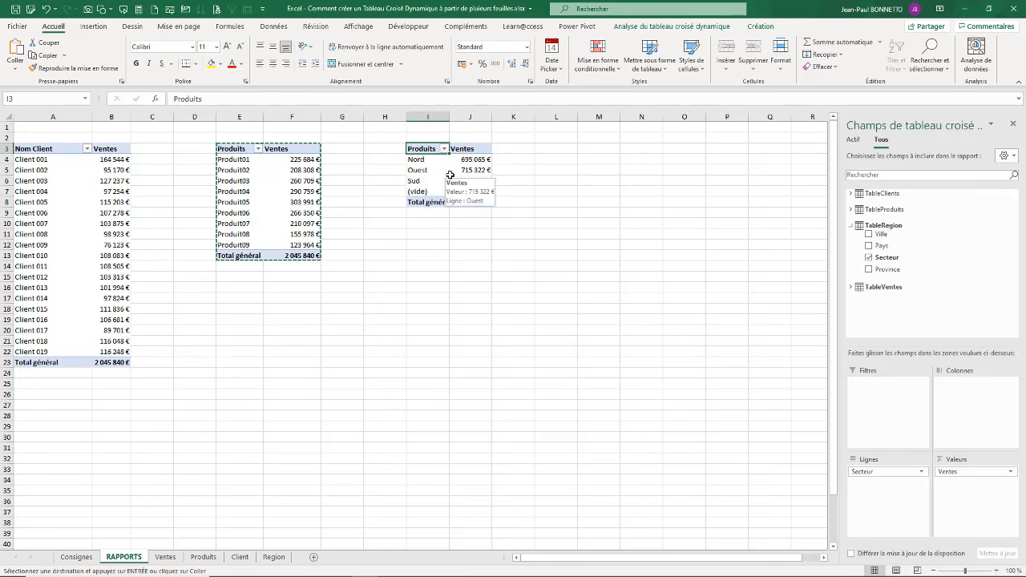
type("Sud")
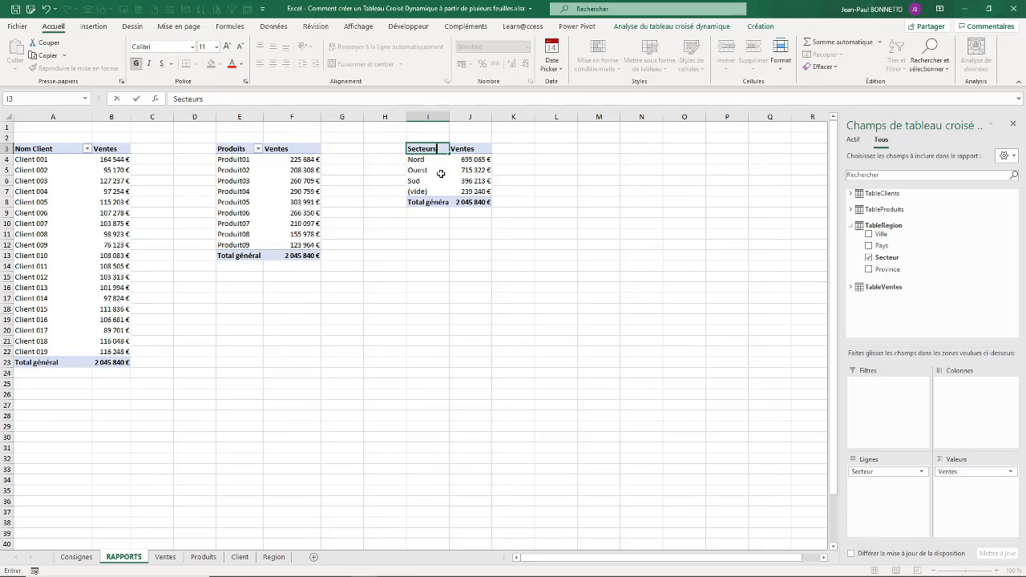
type("teurs")
left_click(441, 174)
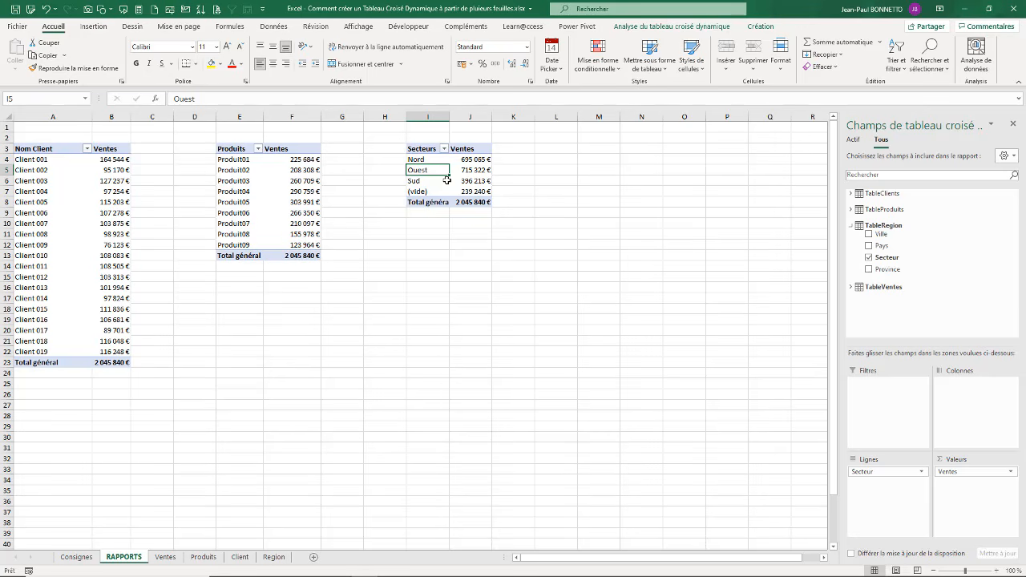
Step: Copy the complete Secteurs pivot table and paste it at cell M3
left_click(605, 148)
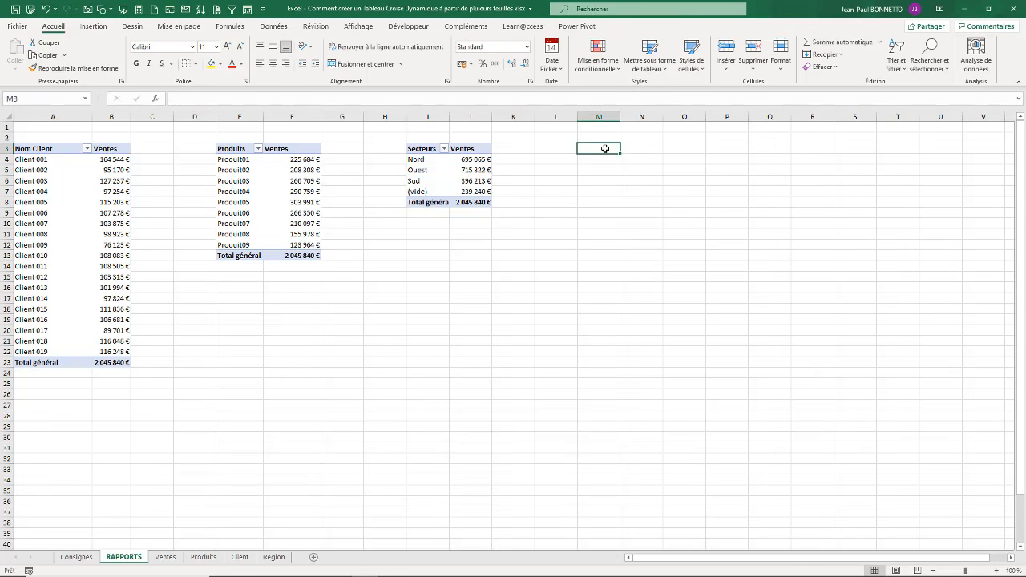
left_click(433, 155)
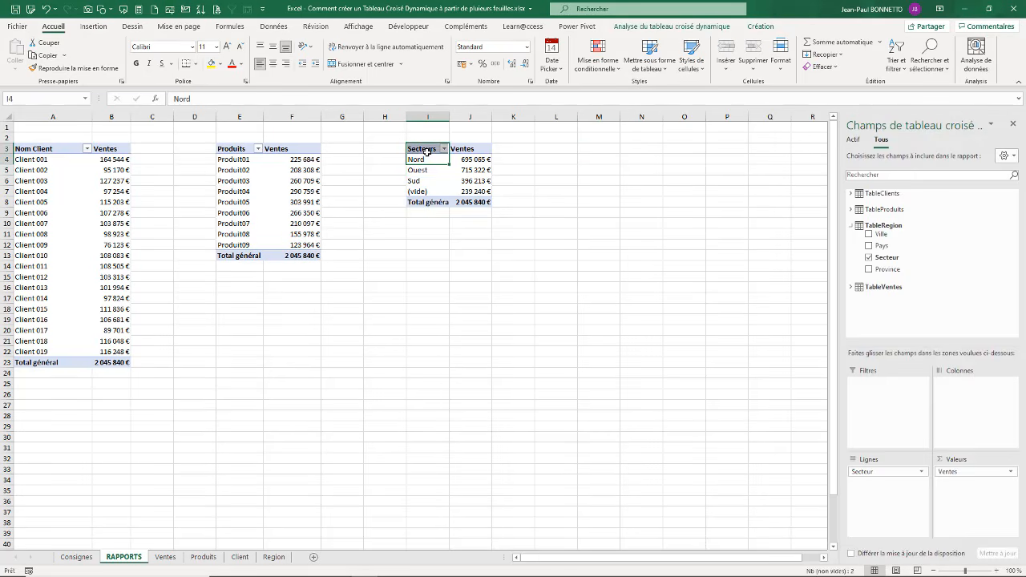
key("ctrl+a")
key("ctrl+c")
left_click(600, 151)
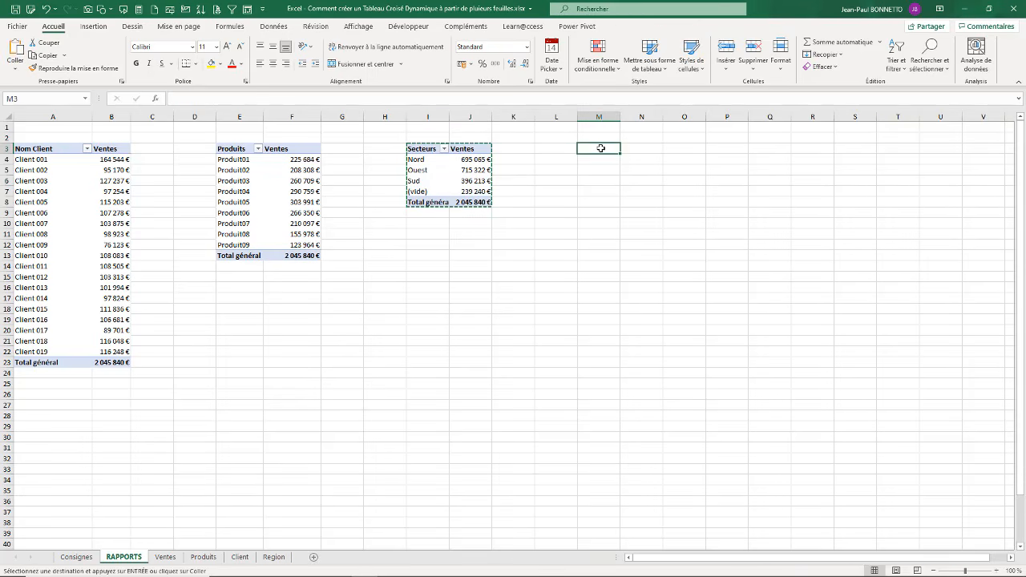
key("ctrl+v")
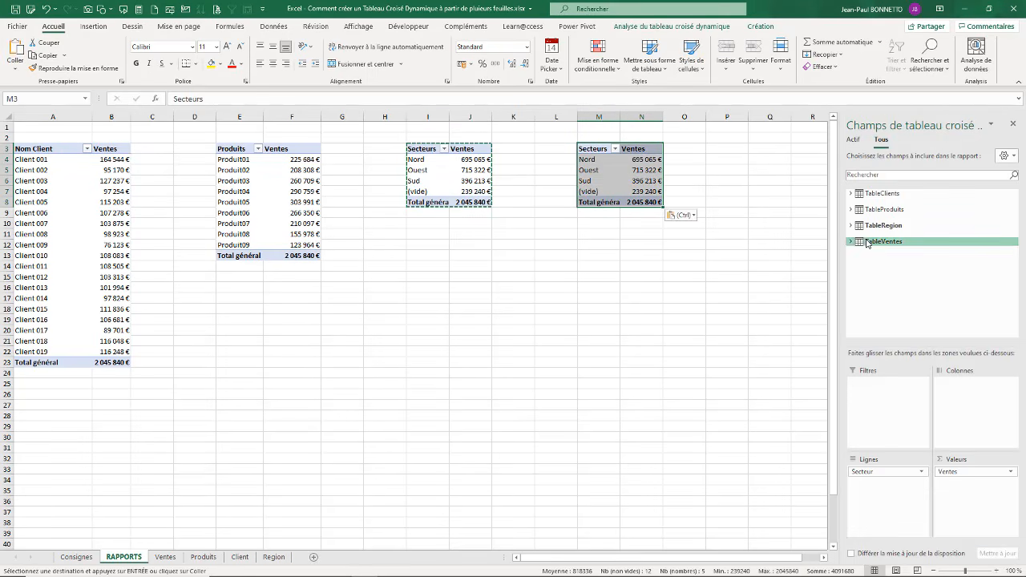
Step: Replace Secteur with Date Cdme from TableVentes as the rows of the pivot table at M3
left_click(851, 242)
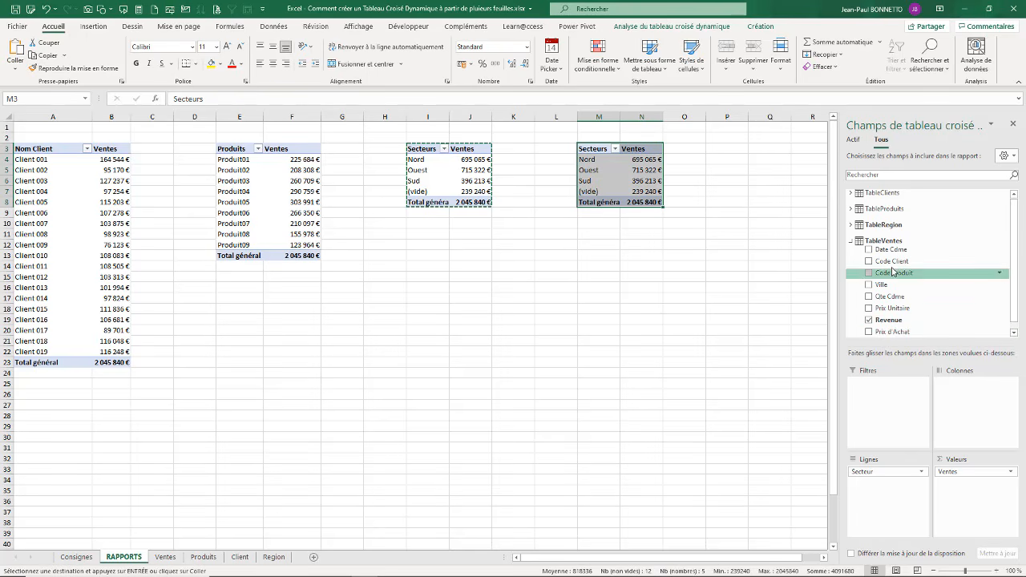
left_click_drag(888, 474, 786, 480)
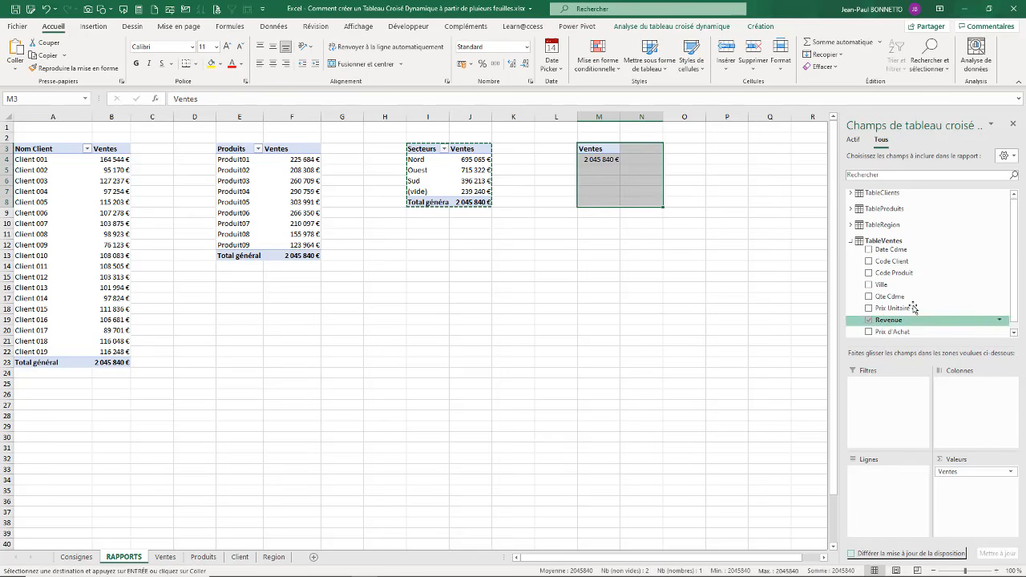
left_click_drag(889, 249, 875, 488)
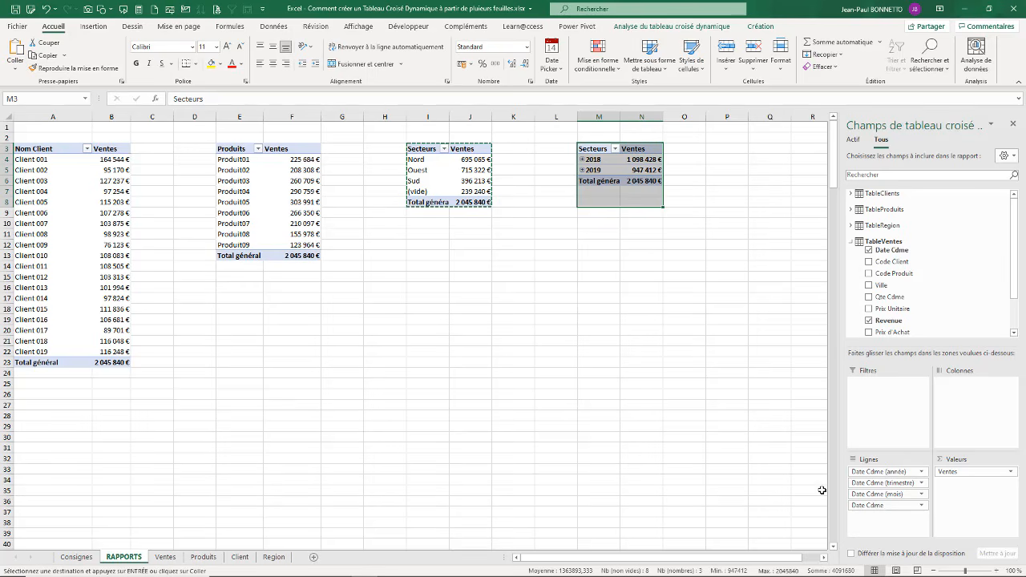
left_click_drag(898, 472, 809, 474)
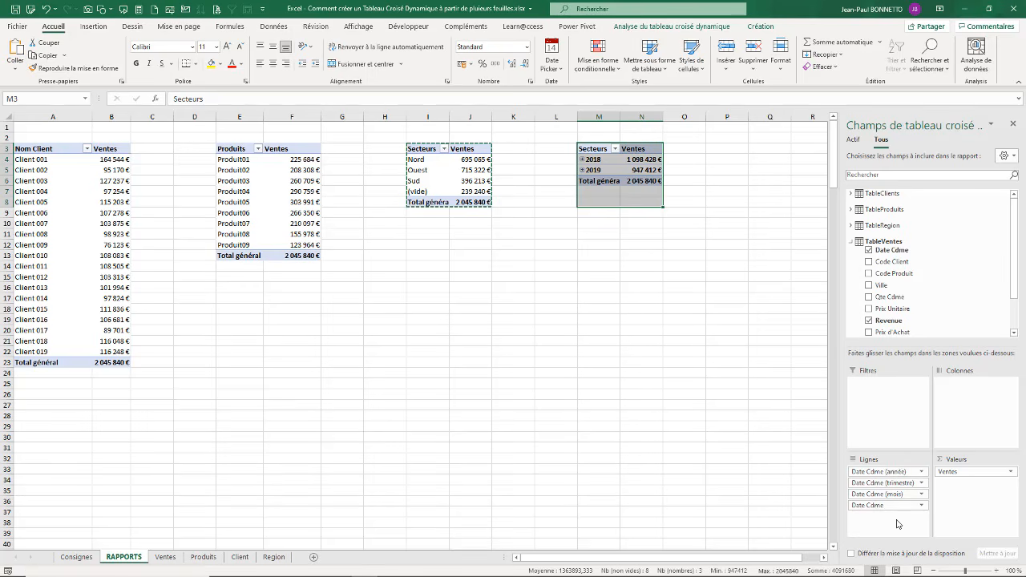
Step: Keep only Date Cdme (mois) as rows of the pivot table at M3 and rename its row header Mois
left_click_drag(908, 476, 795, 422)
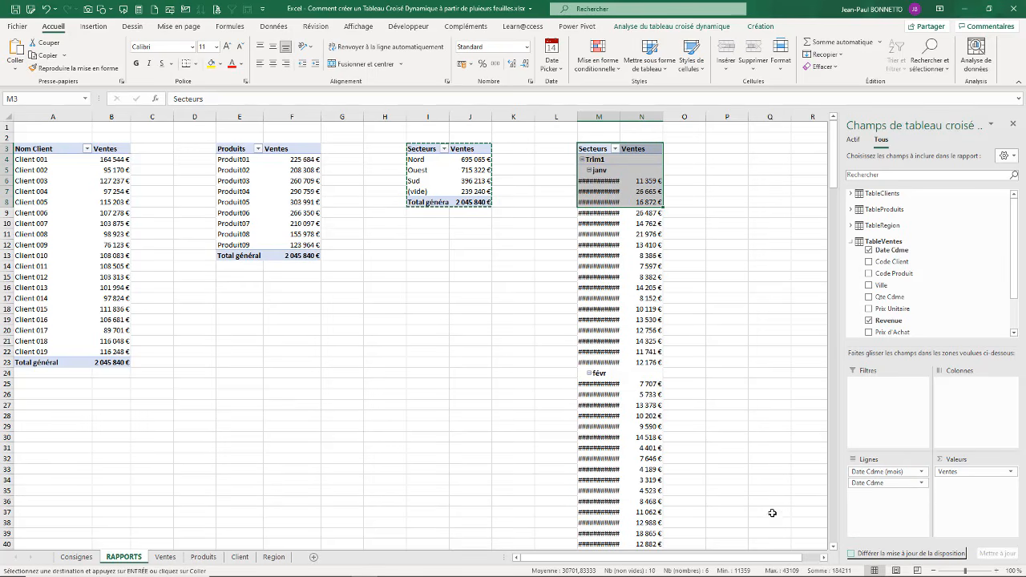
left_click_drag(881, 482, 702, 402)
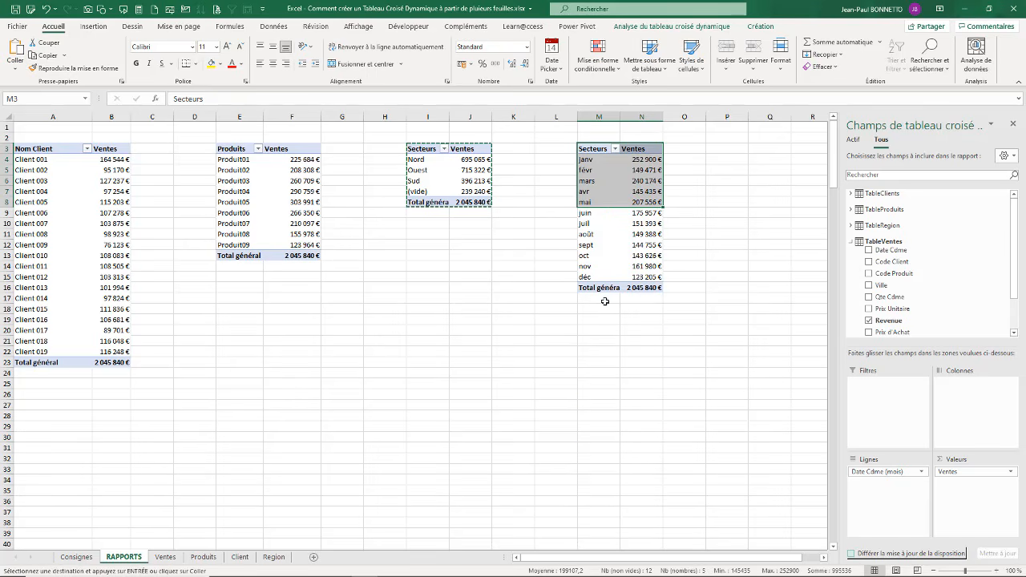
left_click(596, 148)
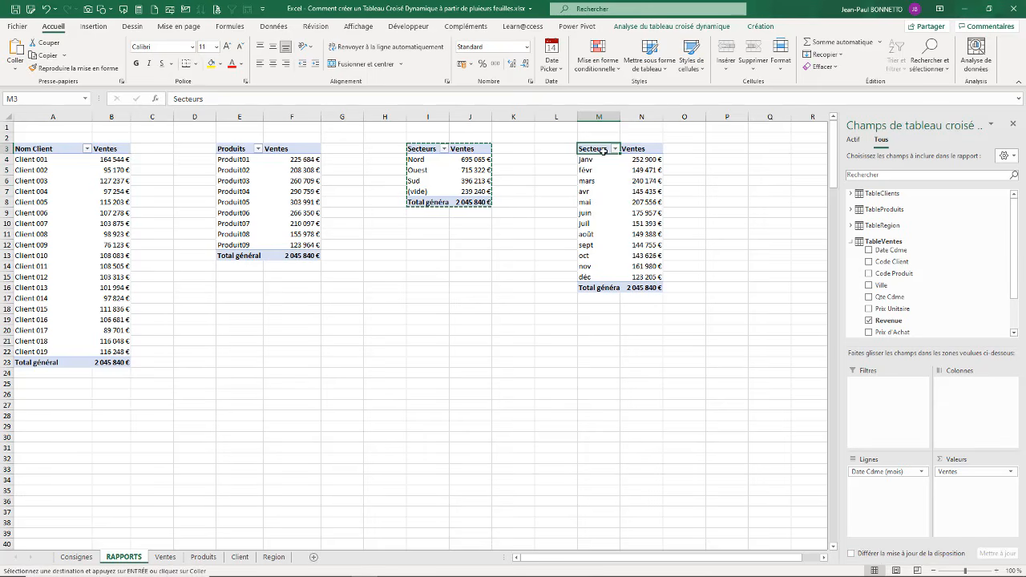
type("M")
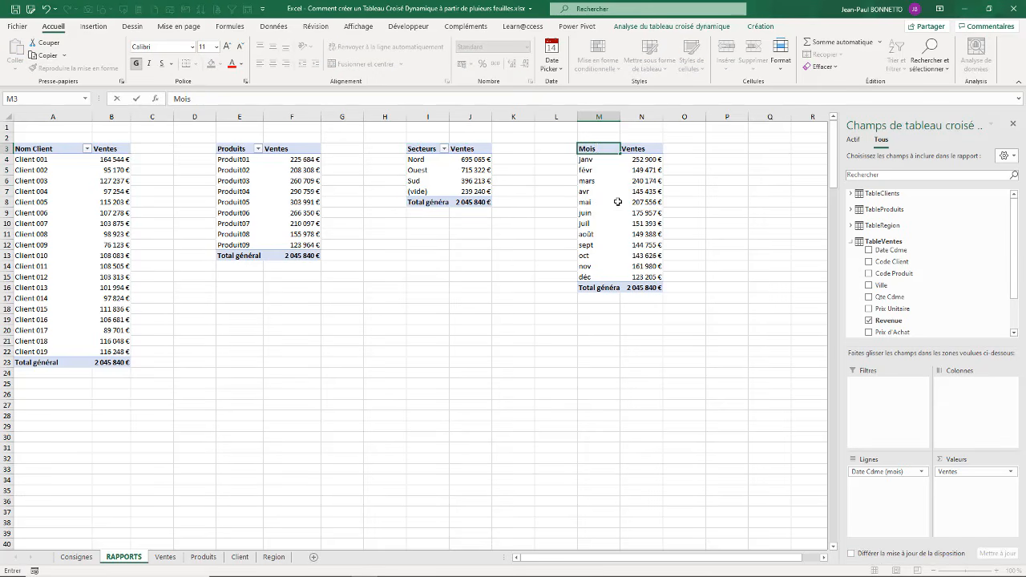
type("ois")
left_click(510, 268)
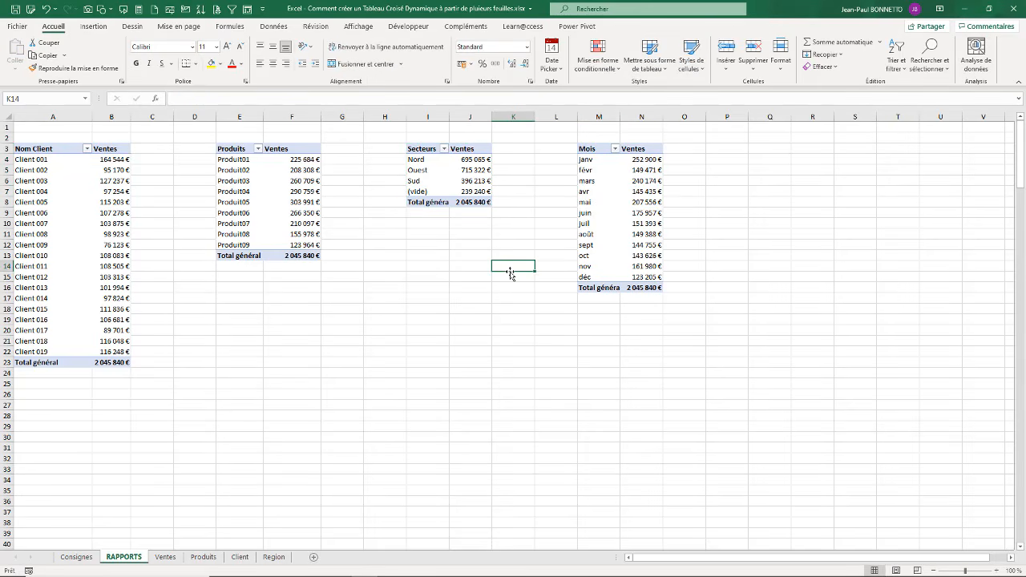
Step: Name the Secteurs pivot table tcd_Ventes_Secteurs in its pivot table options
right_click(441, 170)
left_click(517, 447)
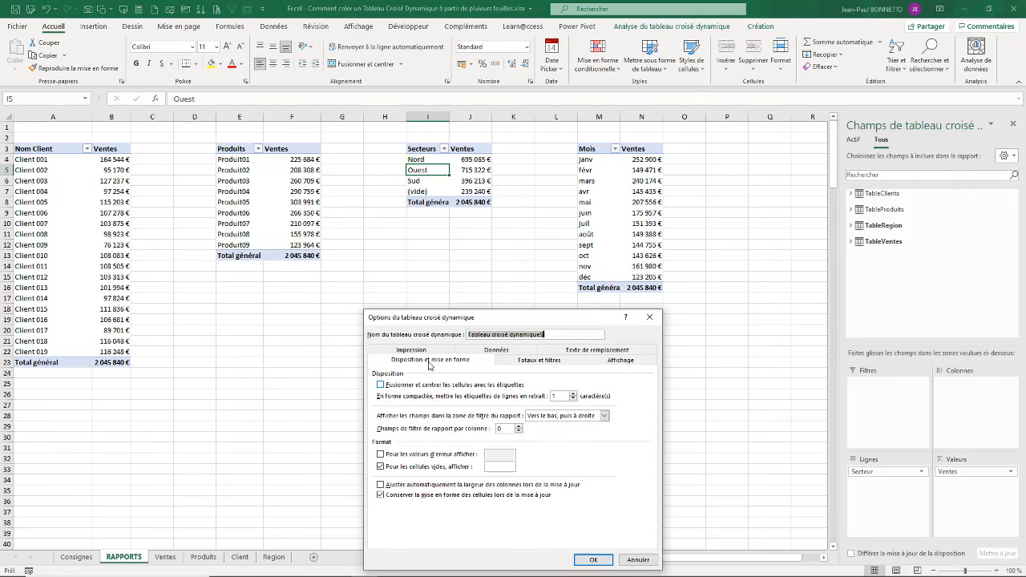
type("tcd_Ventes_Secteurs")
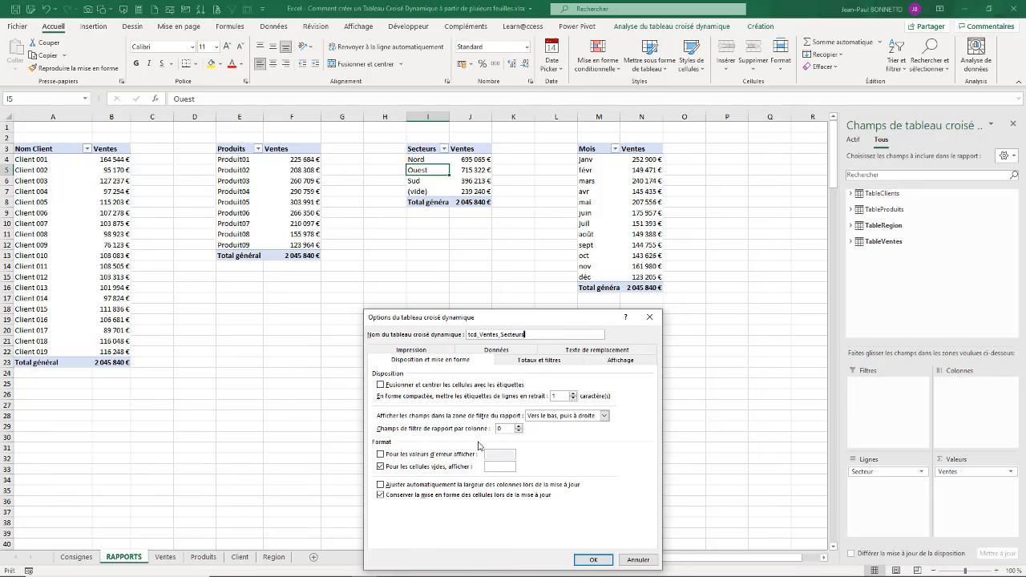
left_click(592, 560)
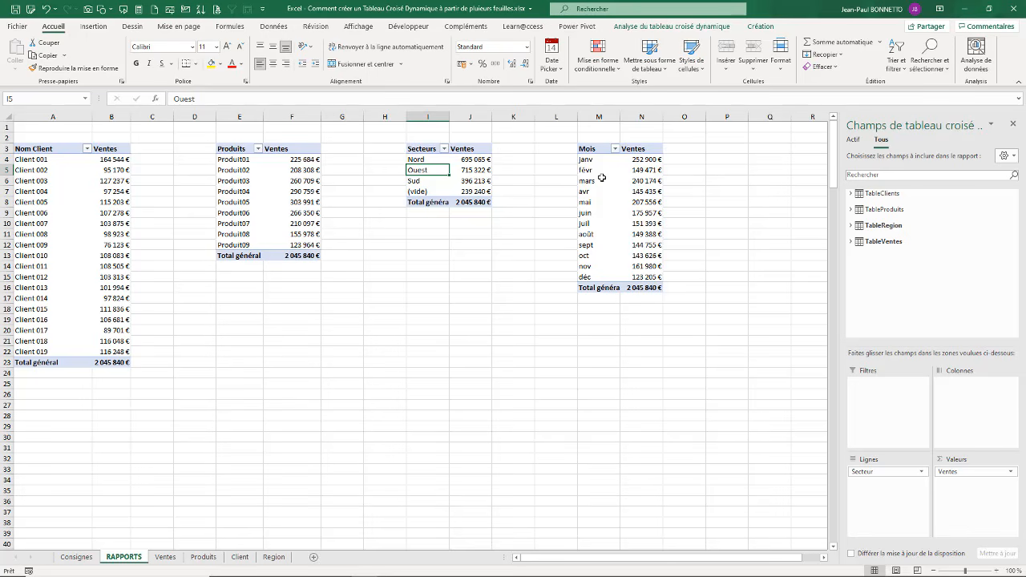
Step: Name the Mois pivot table tcd_Ventes_Mois in its pivot table options
right_click(601, 177)
left_click(641, 456)
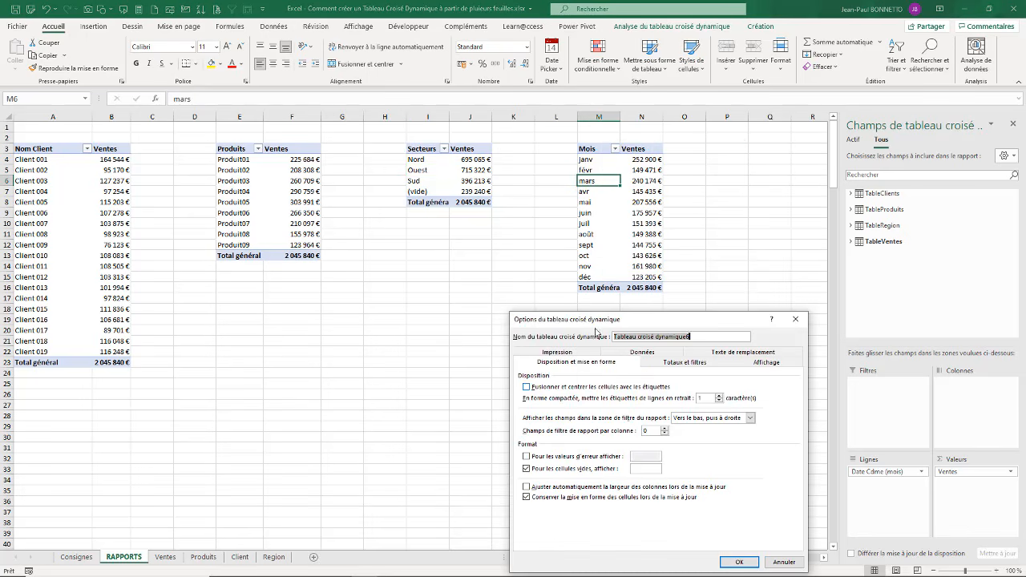
type("T")
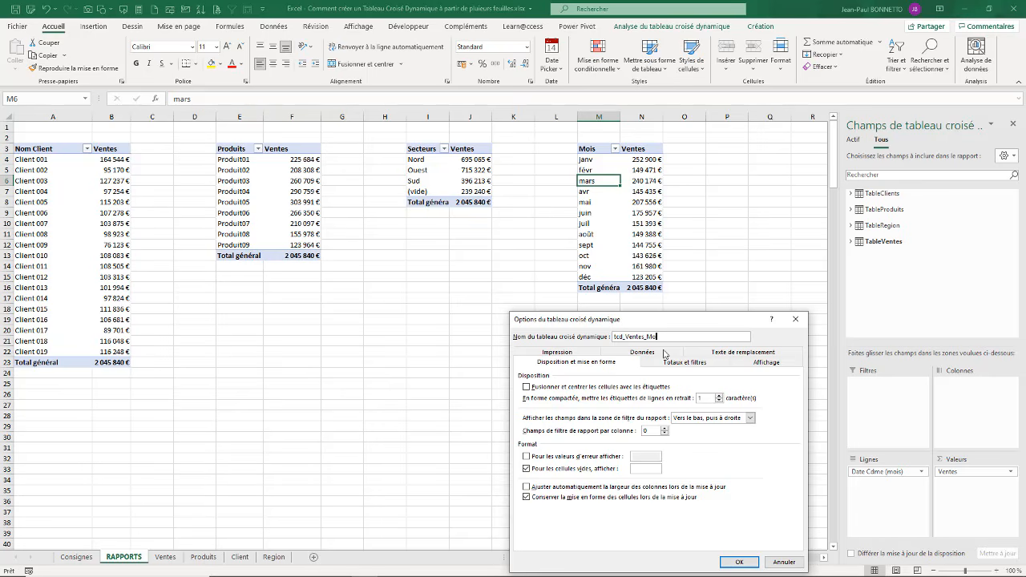
left_click(739, 562)
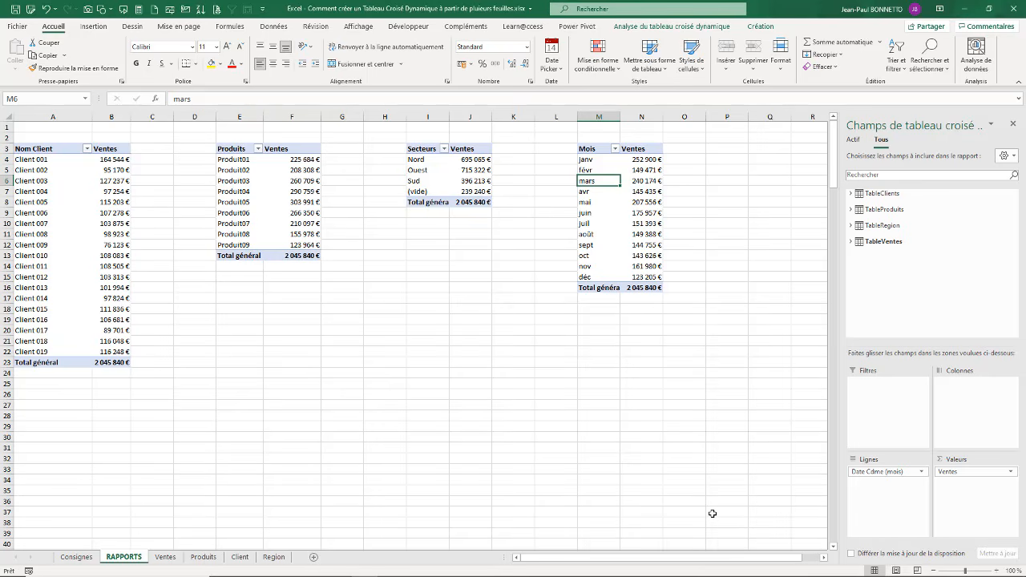
left_click(446, 318)
left_click(367, 274)
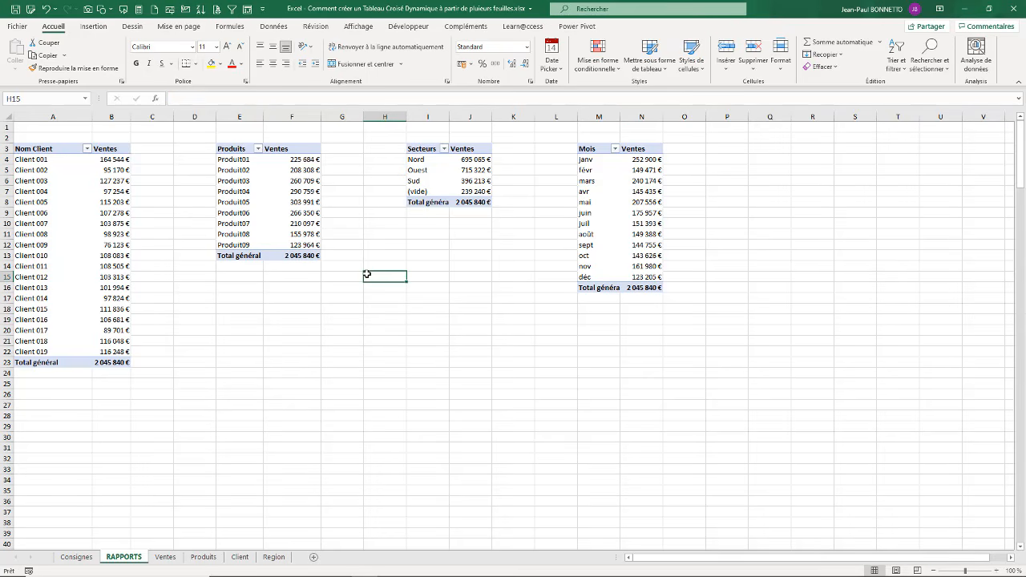
Step: Add a slicer on Province from TableRegion to the client pivot table and place it beside the Mois table, starting in column P
left_click(279, 182)
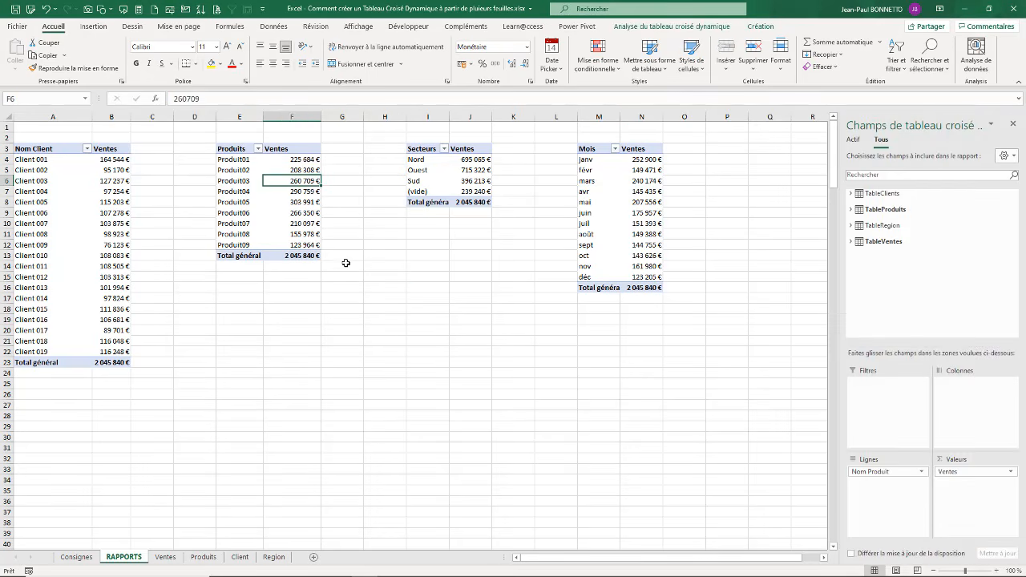
left_click(61, 181)
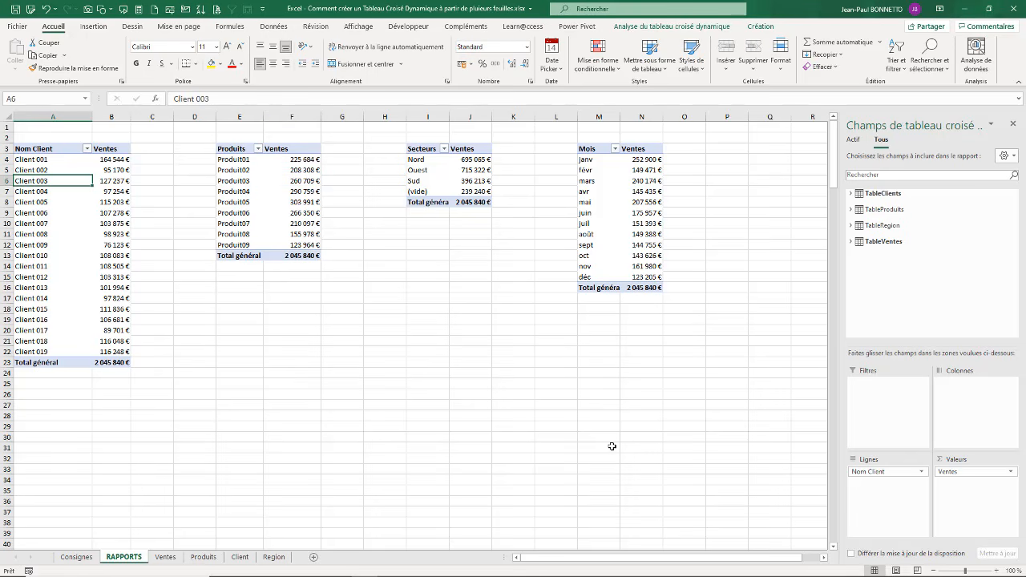
left_click(854, 226)
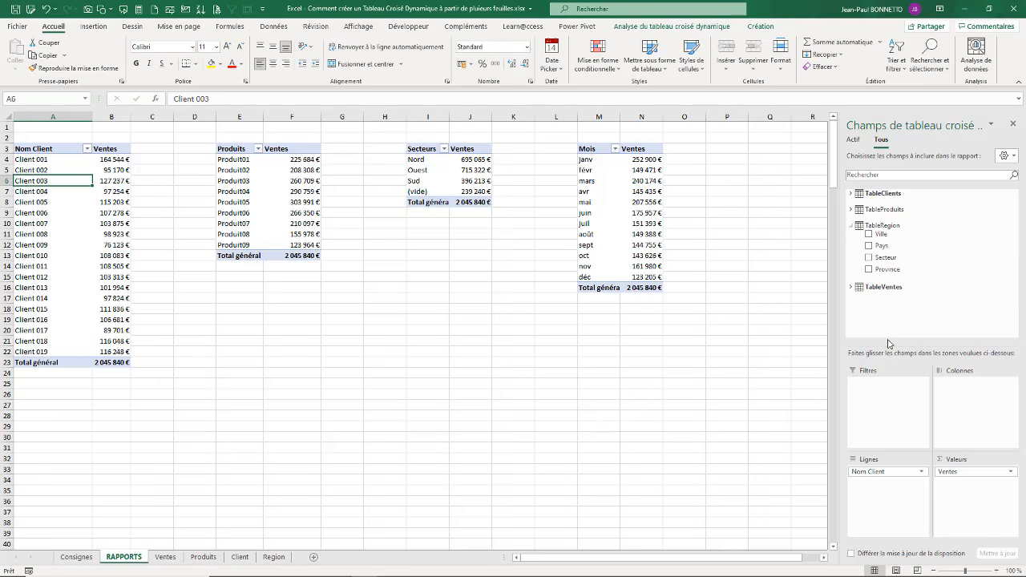
right_click(887, 272)
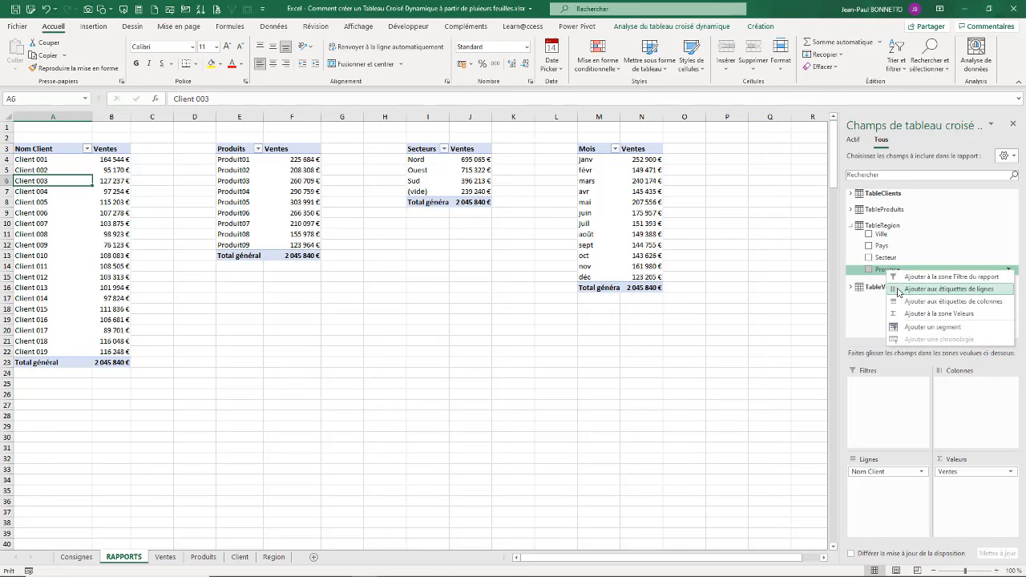
left_click(928, 334)
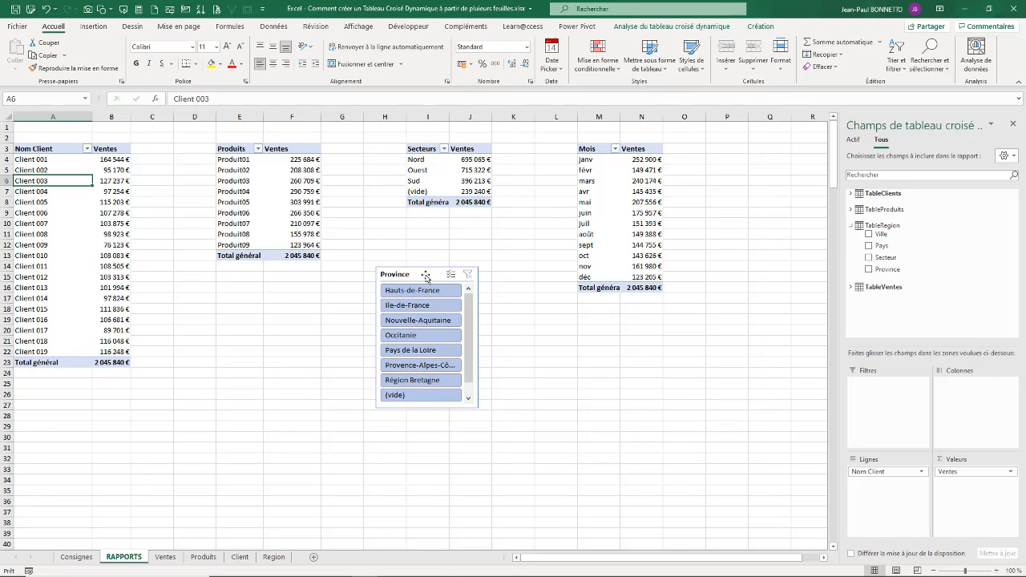
left_click_drag(416, 280, 776, 150)
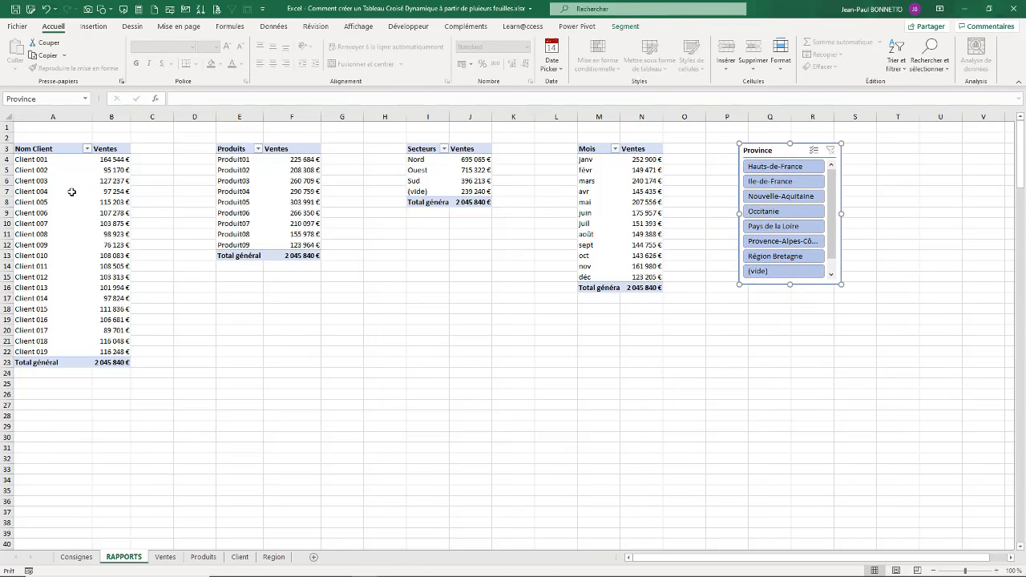
Step: Insert 11 blank rows at row 2 so that the pivot tables start at row 14
left_click(6, 138)
key("ctrl+plus")
key("ctrl+plus")
key("ctrl+plus")
key("ctrl+plus")
key("ctrl+plus")
key("ctrl+plus")
key("ctrl+plus")
key("ctrl+plus")
key("ctrl+plus")
key("ctrl+plus")
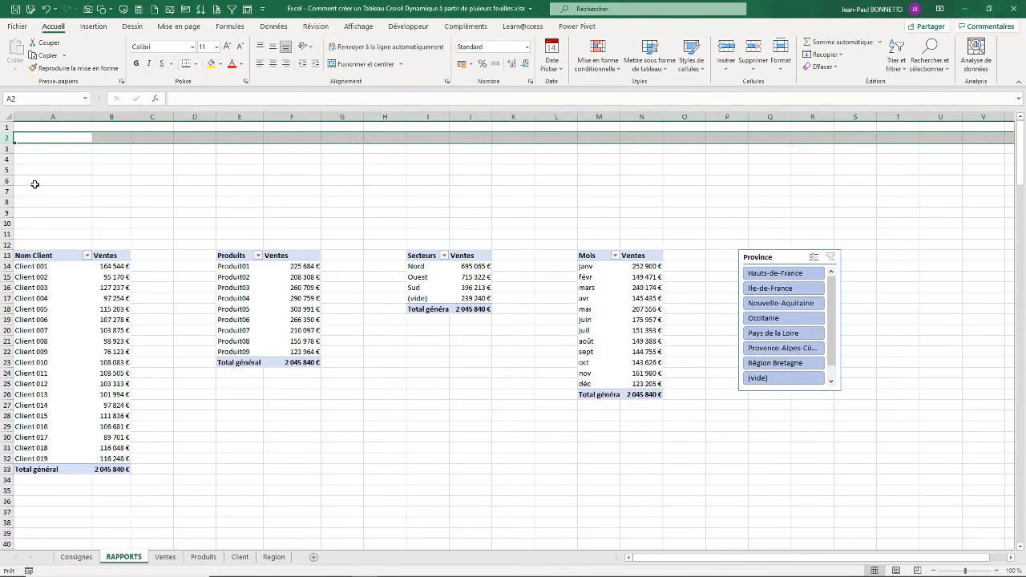
key("ctrl+plus")
left_click(259, 140)
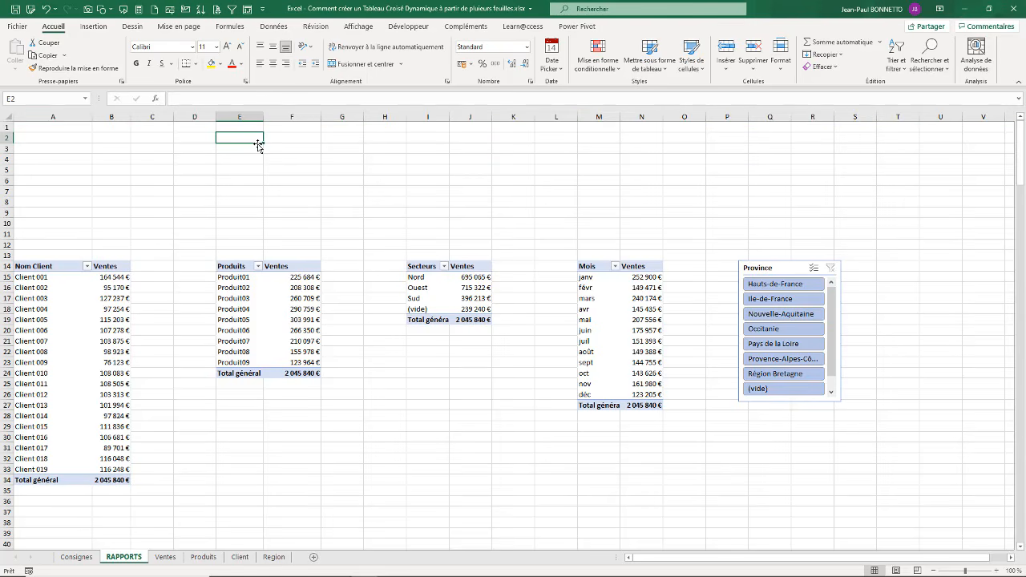
Step: Draw a rounded rectangle about 24.69 cm wide and 2.62 cm high over rows 1 to 6 from column D, with fully rounded ends
left_click(184, 156)
left_click(93, 27)
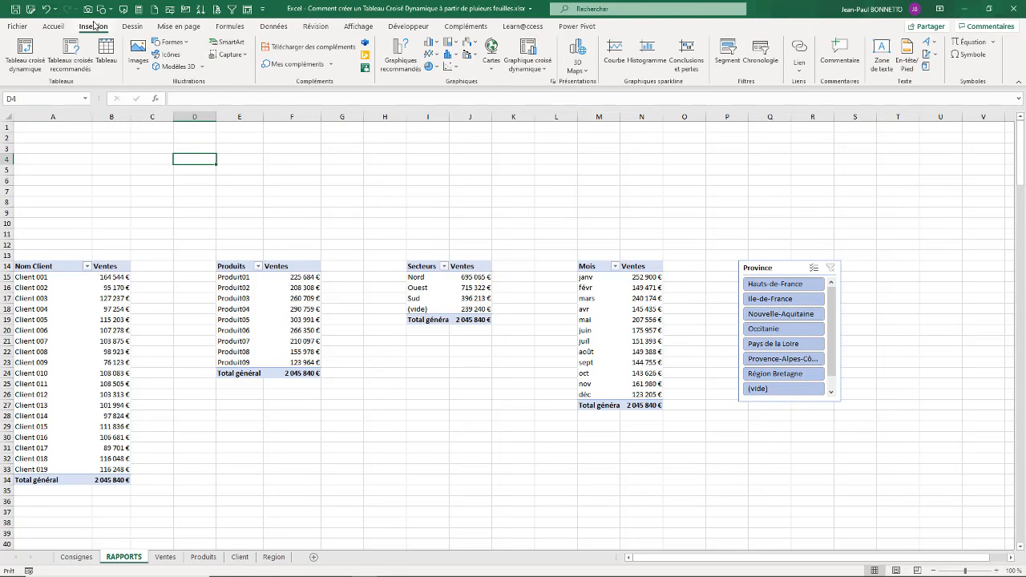
left_click(189, 42)
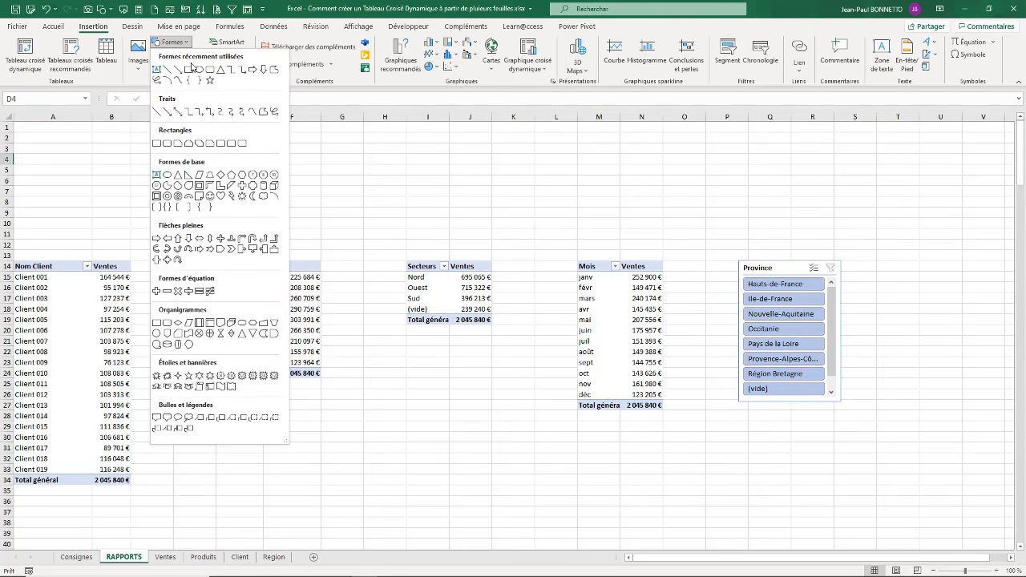
key("Escape")
left_click_drag(183, 125, 683, 178)
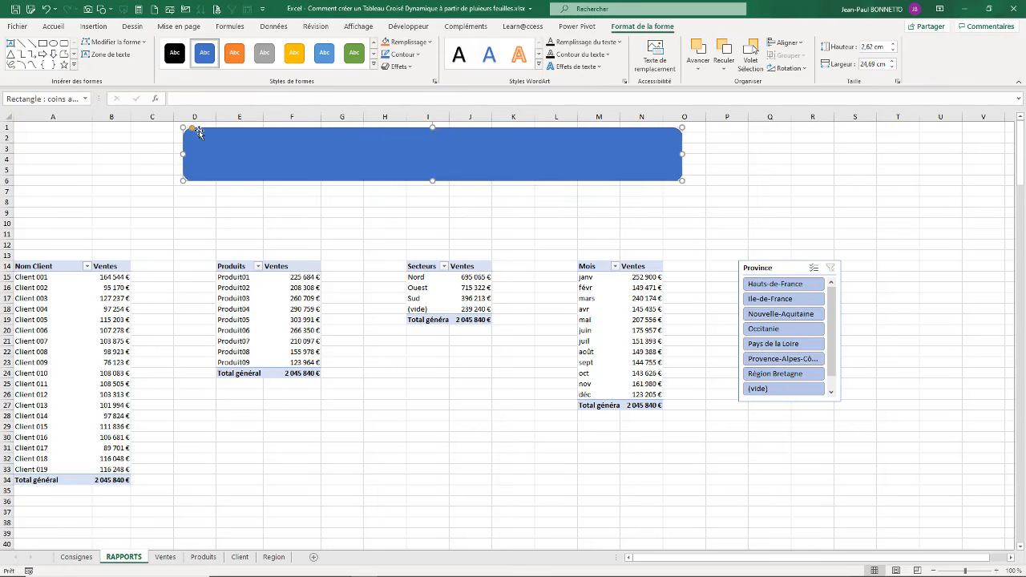
left_click_drag(193, 129, 221, 132)
left_click_drag(400, 158, 395, 159)
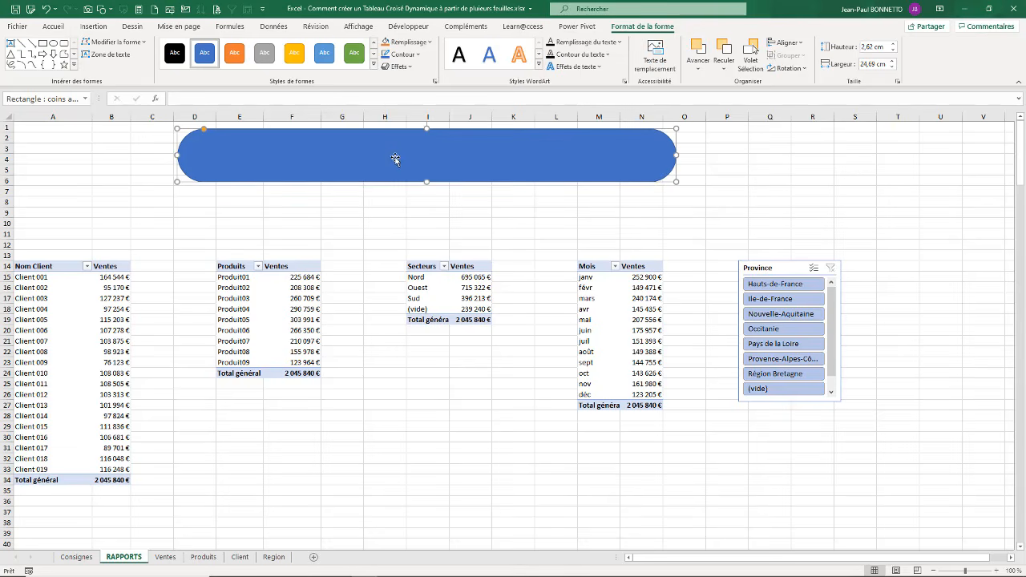
Step: Enter the title TABLEAU DE BORD - VENTES in the rounded rectangle and apply a light blue predefined shape style
type("TABLEAU D")
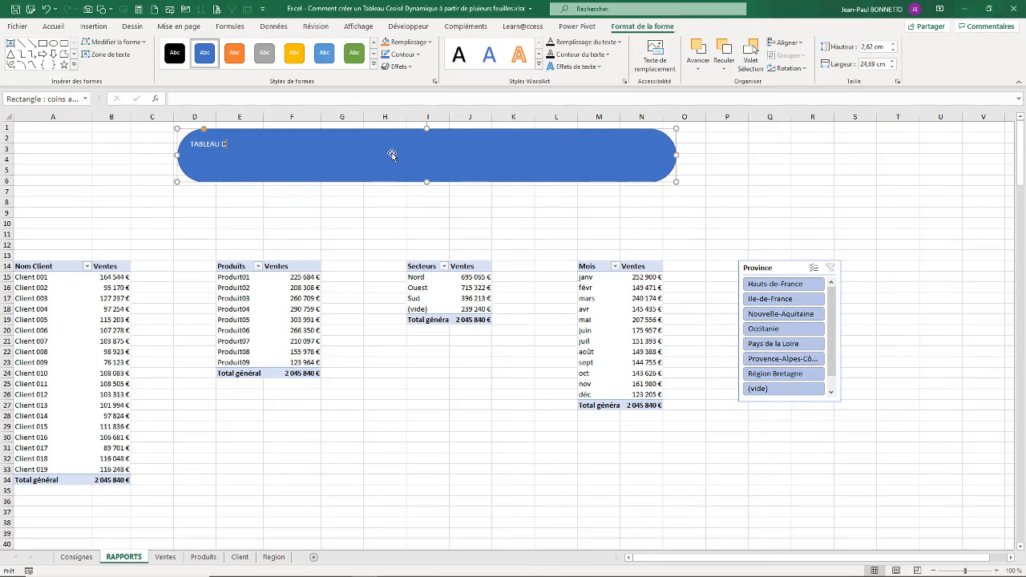
type("E BORD - VETNE")
type("S")
key("BackSpace")
key("BackSpace")
key("BackSpace")
key("BackSpace")
key("BackSpace")
type("ENTES")
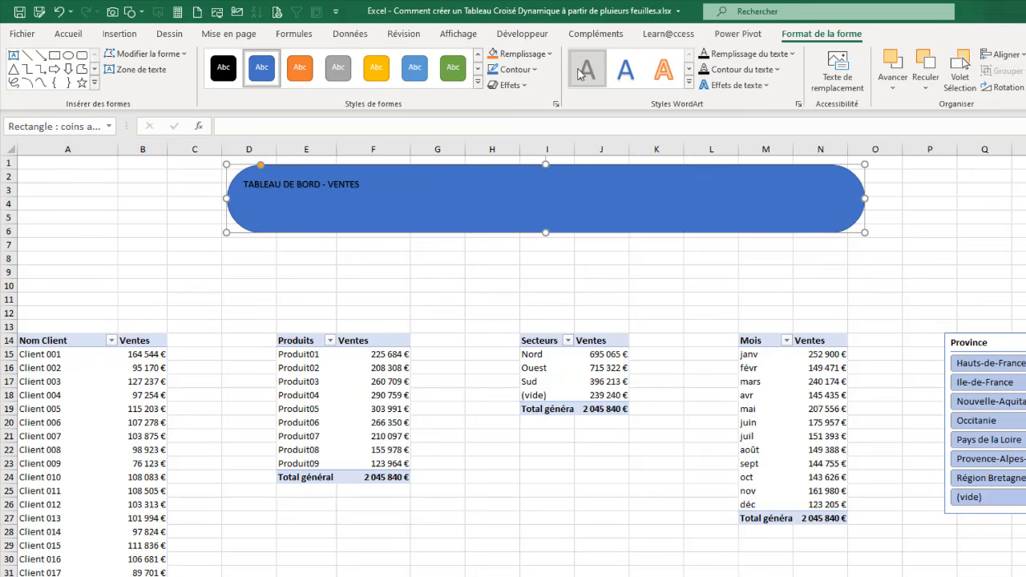
left_click(478, 82)
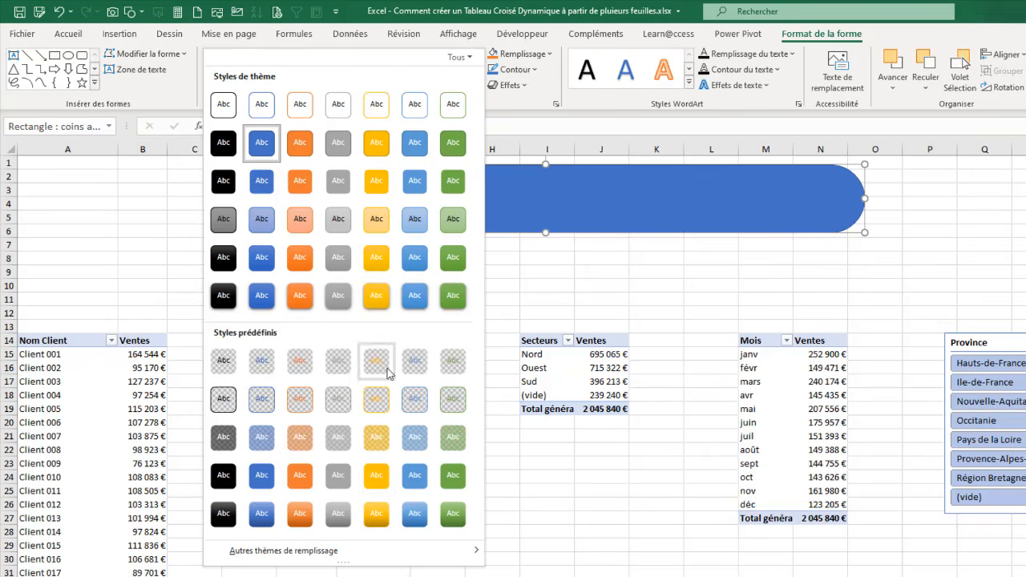
left_click(414, 477)
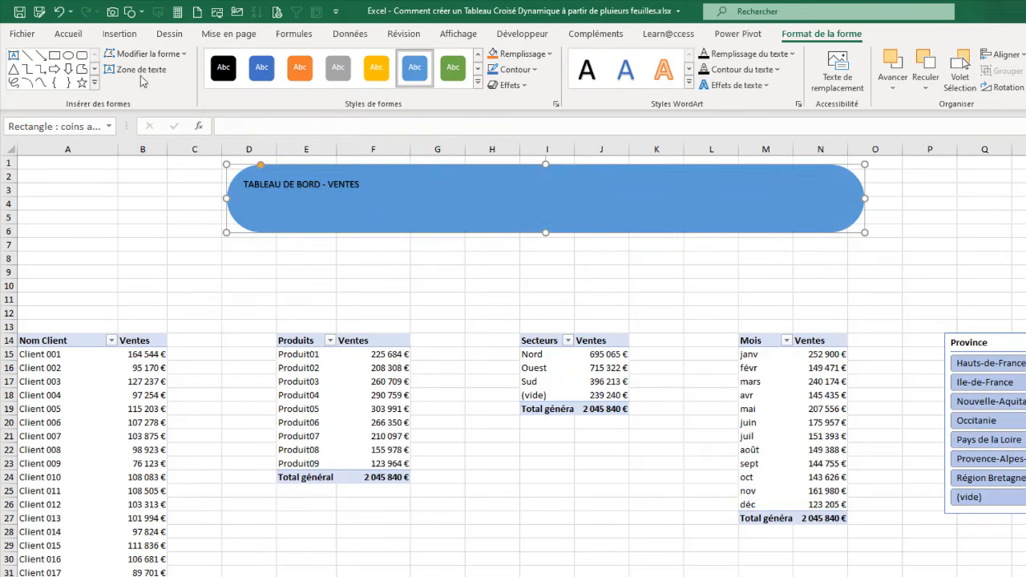
Step: Centre the banner title vertically and horizontally, make it bold and enlarge its font size to 44
left_click(68, 34)
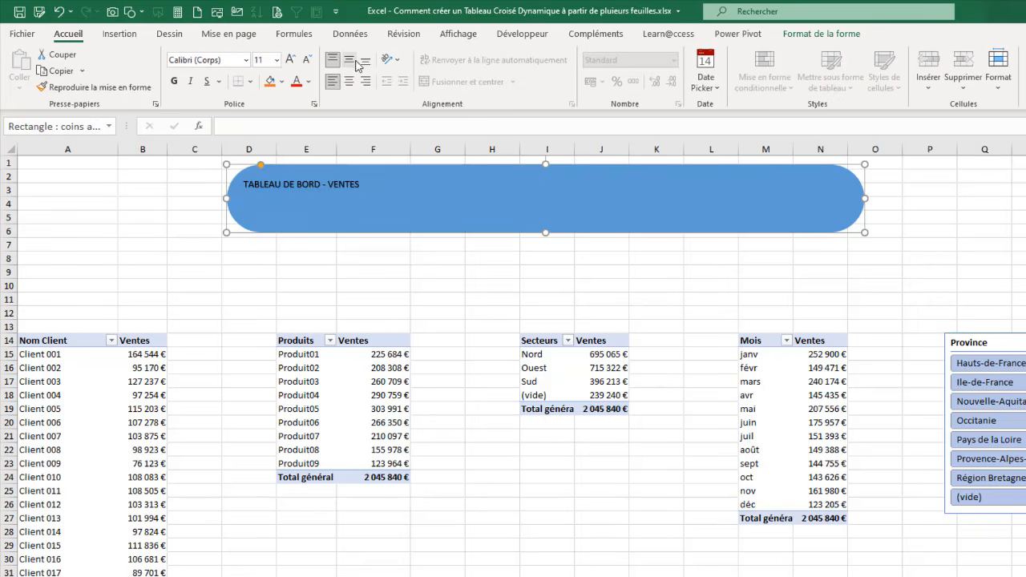
left_click(350, 61)
left_click(349, 81)
left_click(174, 81)
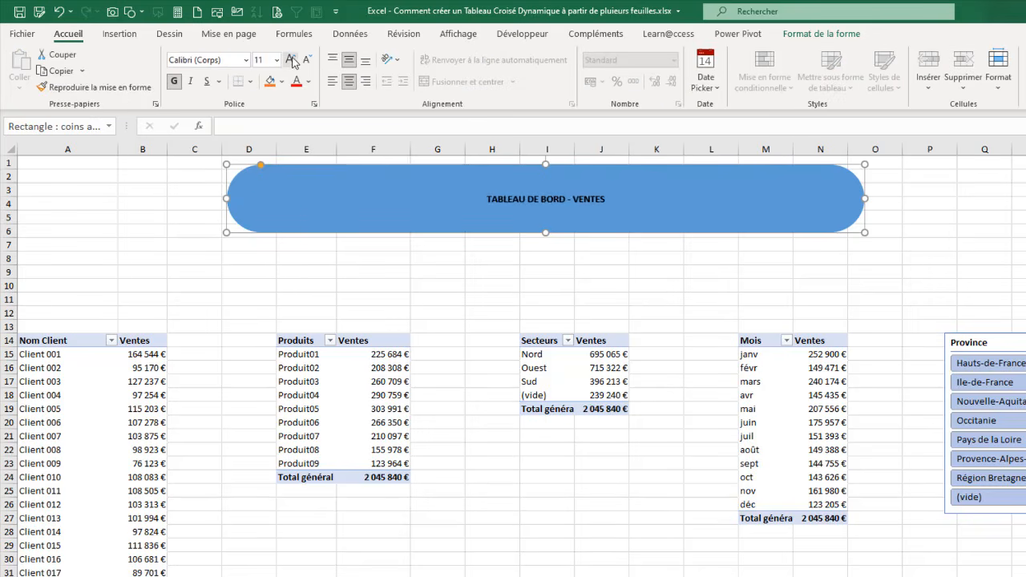
left_click(291, 60)
left_click(291, 61)
left_click(291, 61)
left_click(291, 61)
left_click(291, 61)
left_click(291, 61)
left_click(291, 61)
left_click(291, 61)
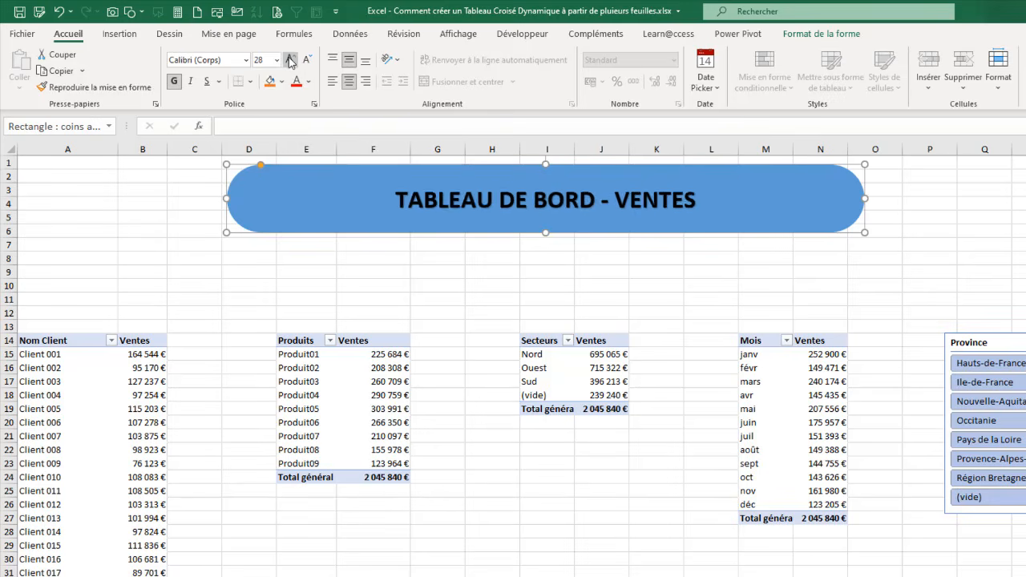
left_click(291, 61)
left_click(291, 61)
left_click(291, 61)
left_click(291, 61)
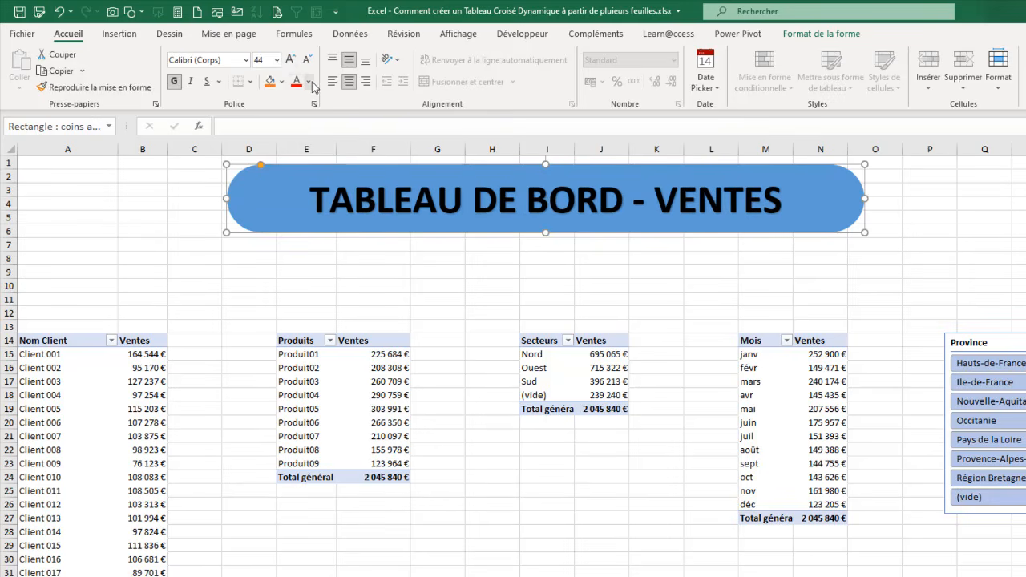
Step: Set the banner title's font colour to white and reduce the banner's height to end at row 5
left_click(310, 82)
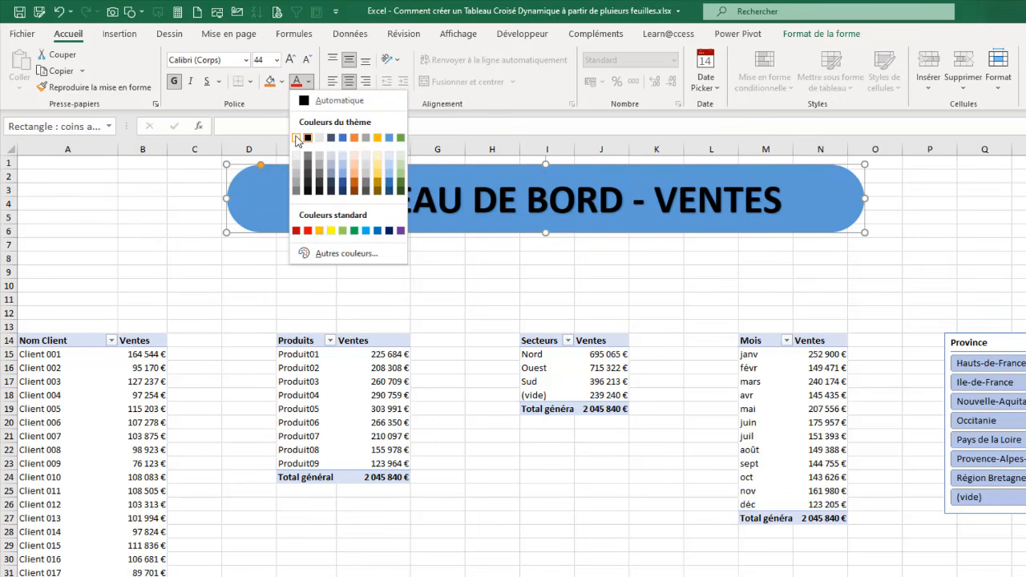
left_click(296, 139)
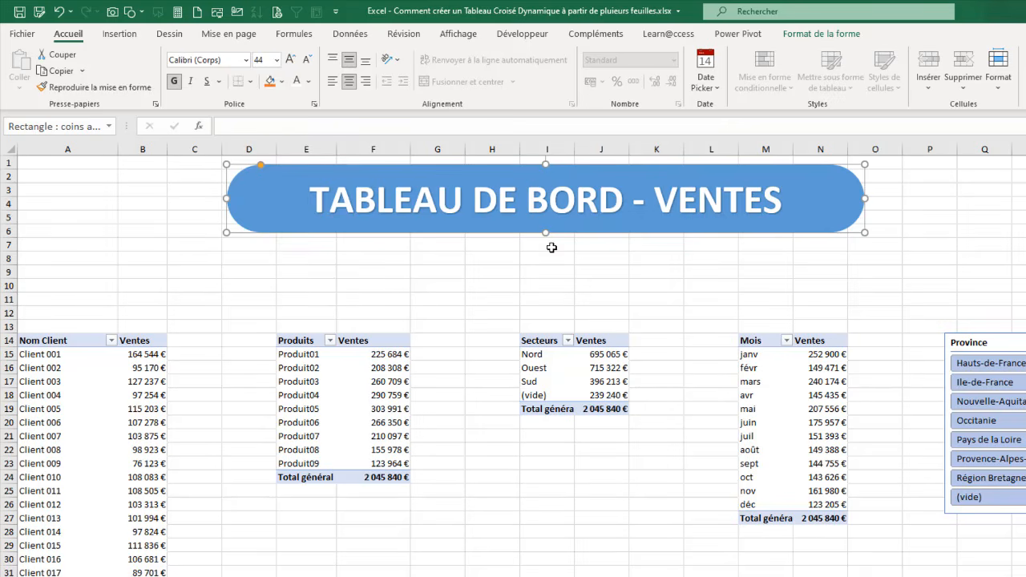
left_click_drag(547, 232, 547, 217)
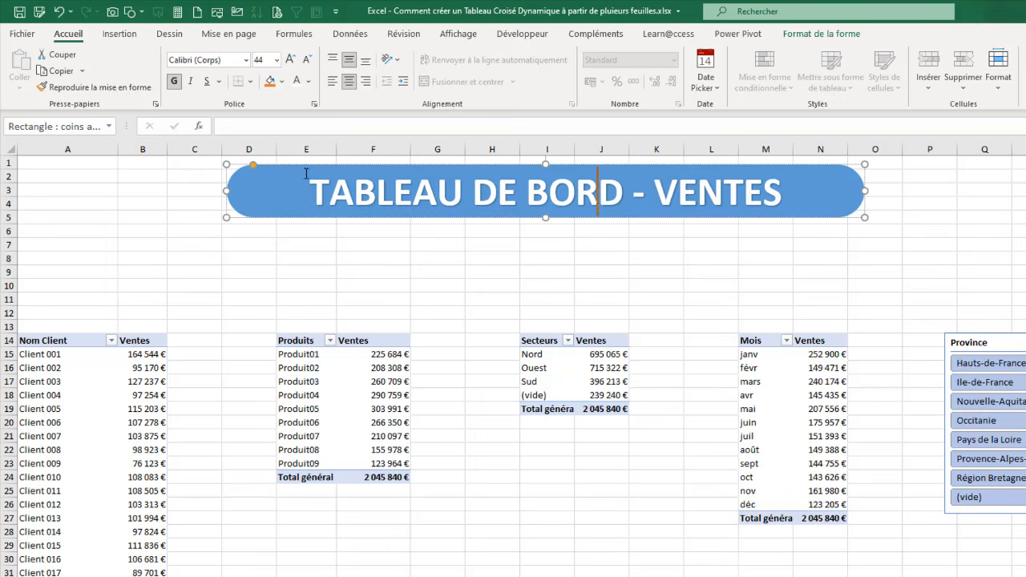
Step: Narrow the empty spacer columns C:D, G:H, K:L and O:P between the pivot tables and the slicer
left_click_drag(200, 147, 243, 156)
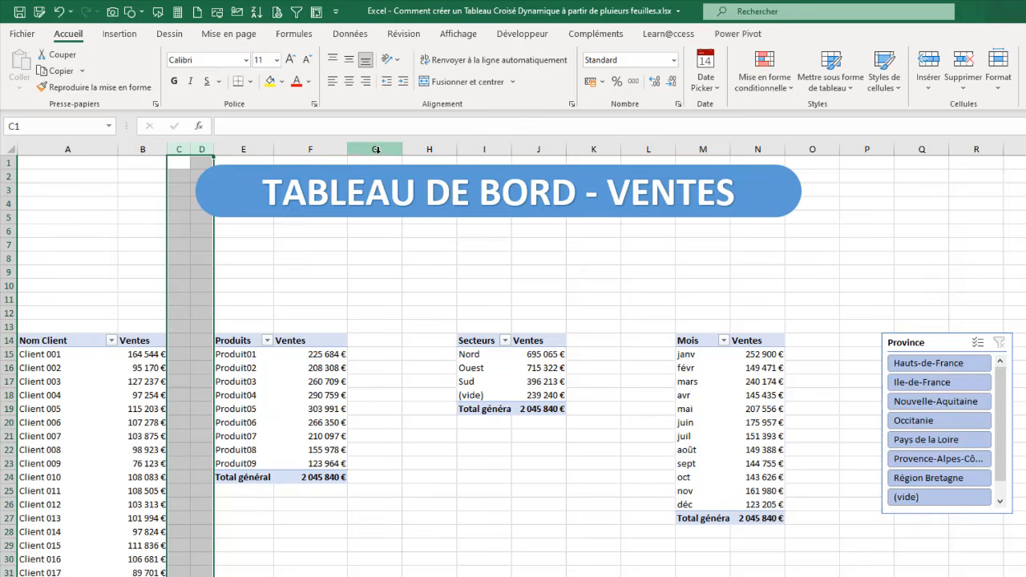
left_click_drag(373, 149, 430, 156)
left_click_drag(534, 154, 601, 150)
left_click_drag(699, 149, 753, 157)
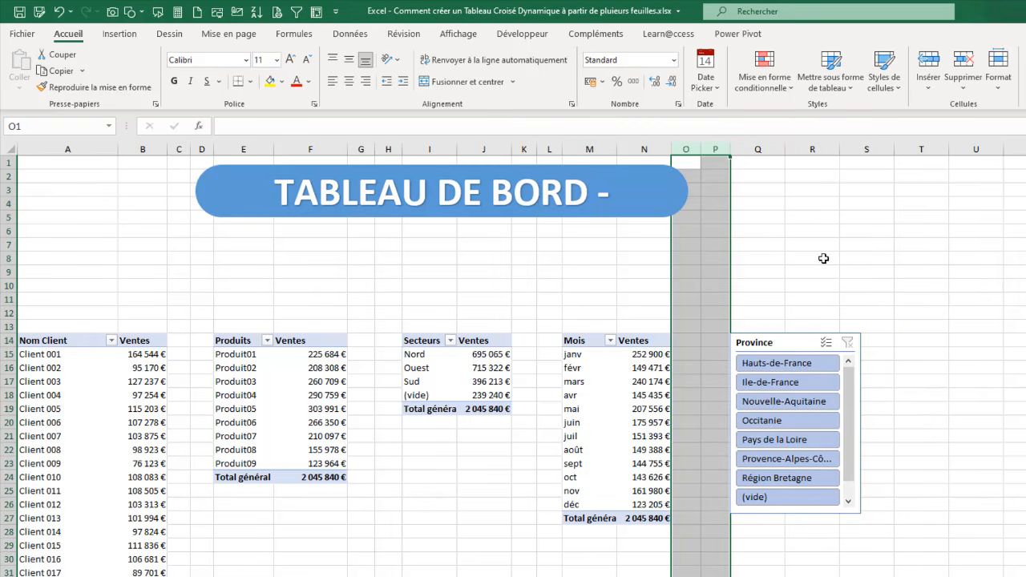
Step: Move the Province slicer away from the month pivot table and apply the light blue slicer style from the Foncé group
left_click_drag(801, 343, 864, 342)
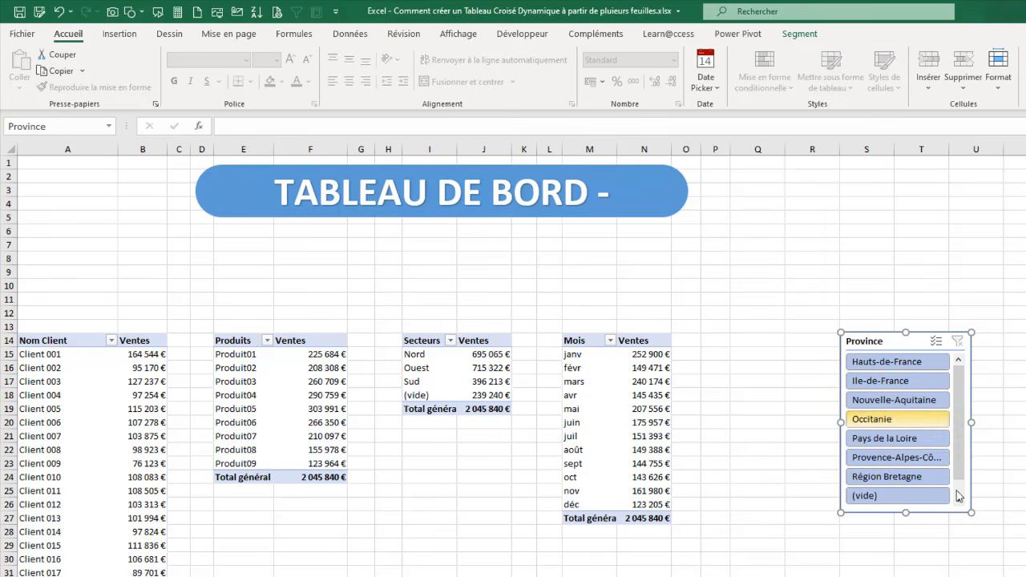
left_click(798, 35)
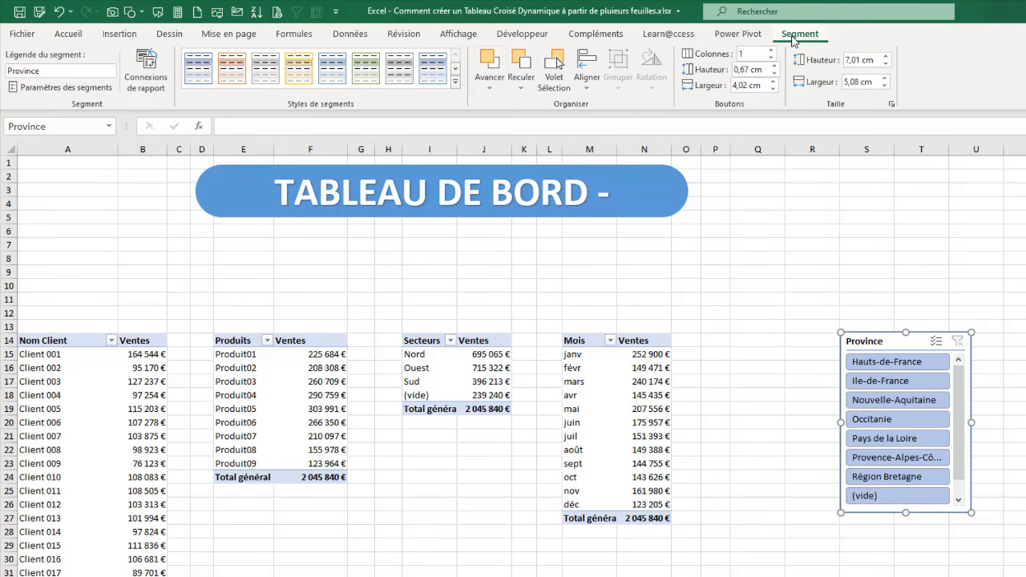
left_click(455, 83)
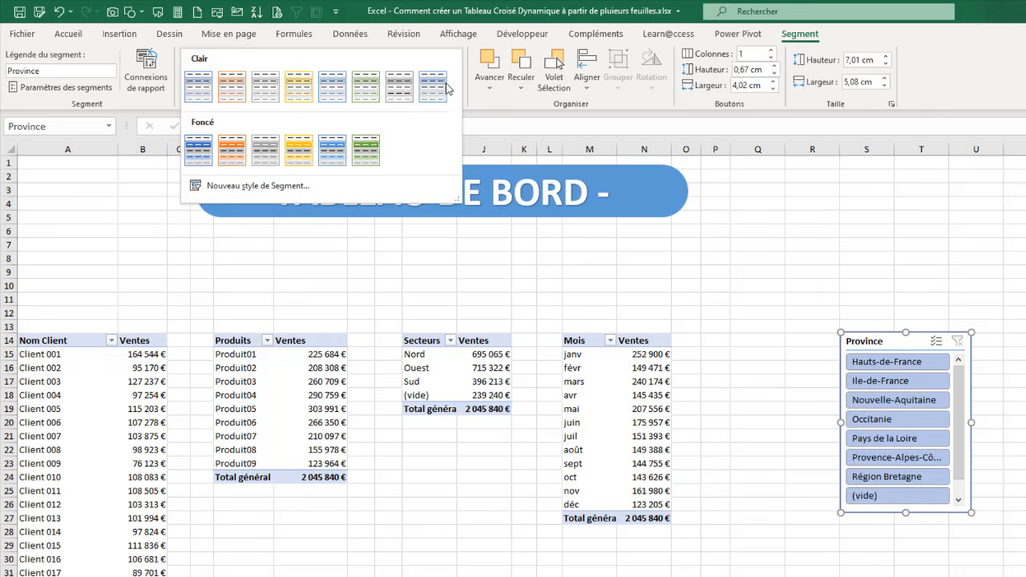
left_click(340, 143)
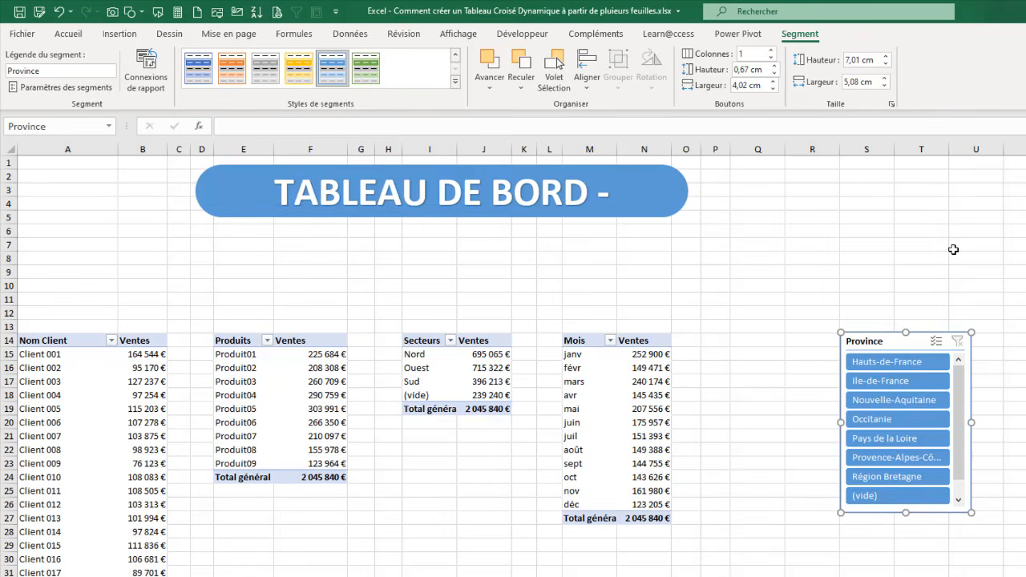
Step: Lay out the Province slicer in 2 columns, resized to about 8.44 cm wide and 5.35 cm high, starting at column Q
left_click(771, 49)
left_click_drag(970, 422, 1025, 422)
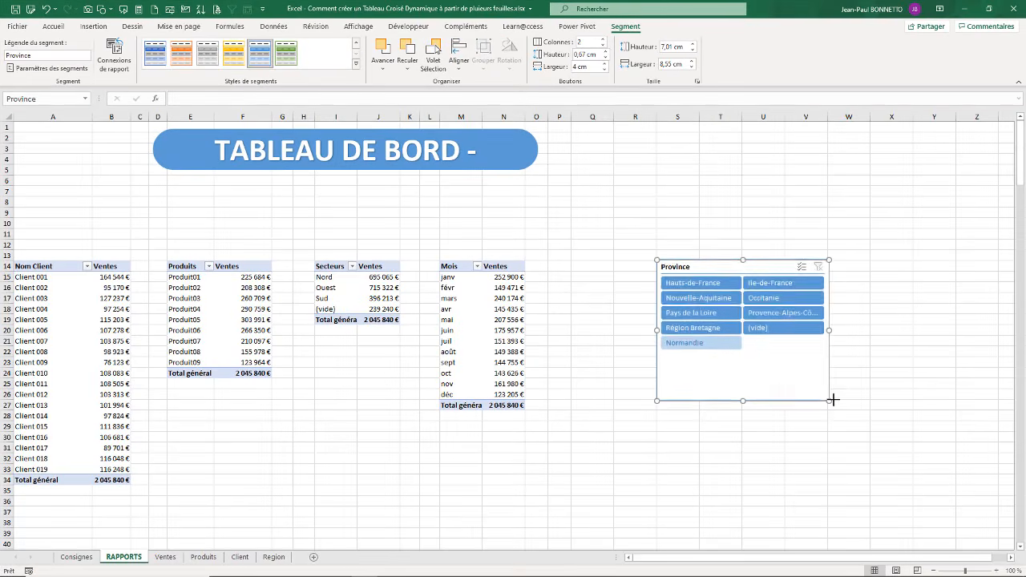
left_click_drag(832, 399, 827, 366)
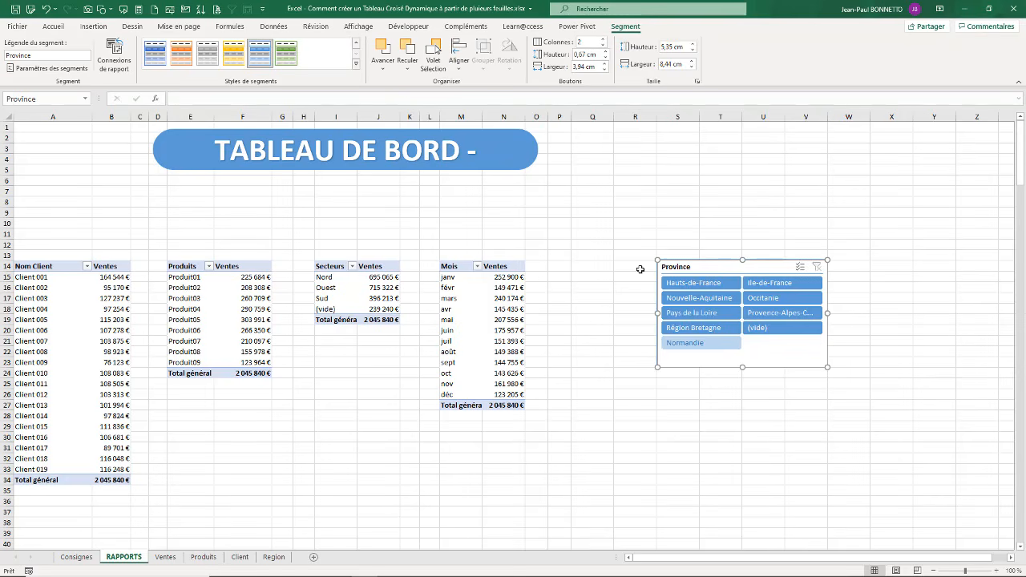
left_click_drag(730, 269, 644, 267)
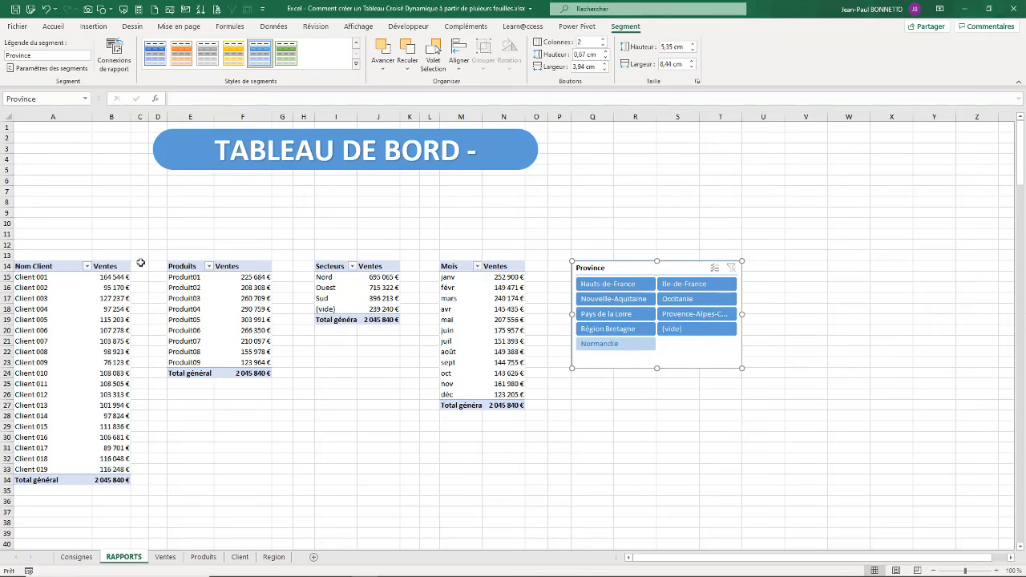
Step: Add a slicer for Date Cdme (année) from TableVentes, placed from column V beside the Province slicer at about 4.18 by 3.2 cm
left_click(62, 297)
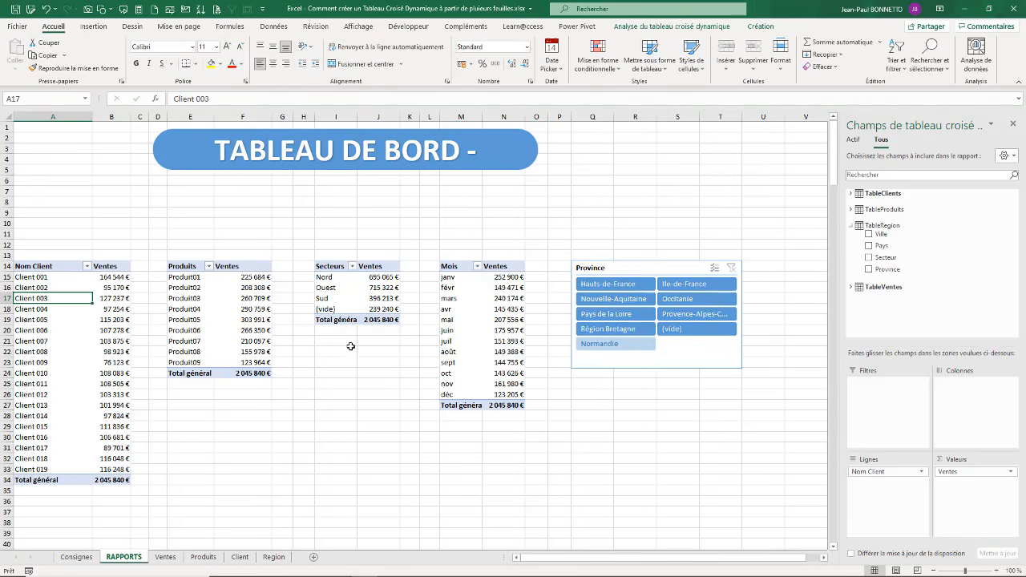
left_click(852, 287)
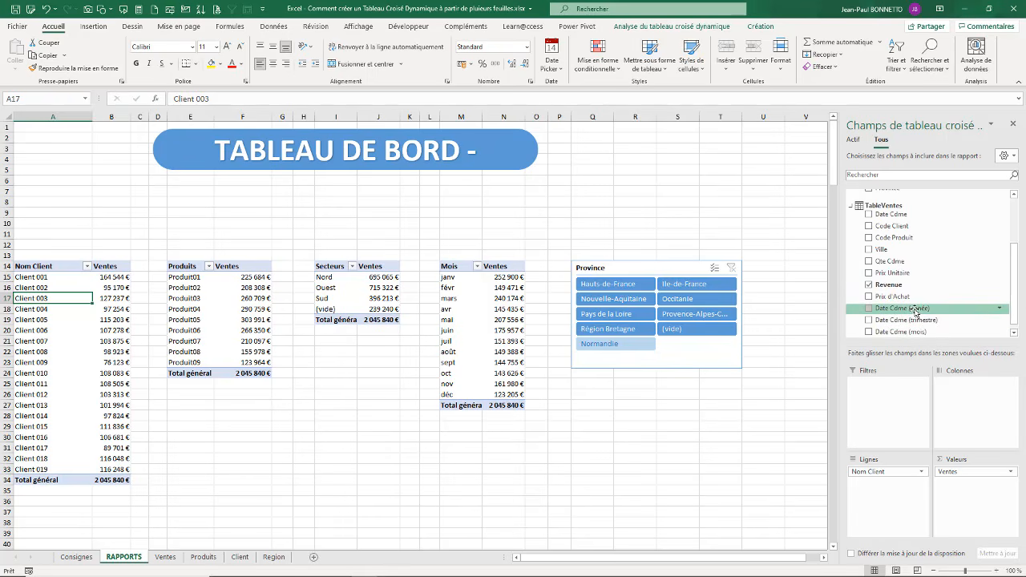
right_click(916, 311)
left_click(905, 369)
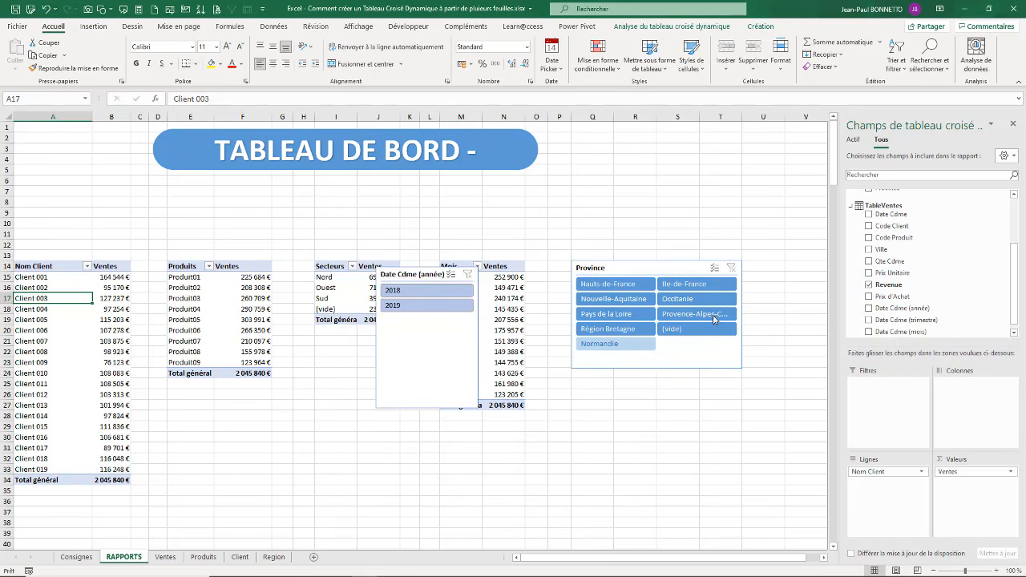
left_click_drag(407, 276, 825, 268)
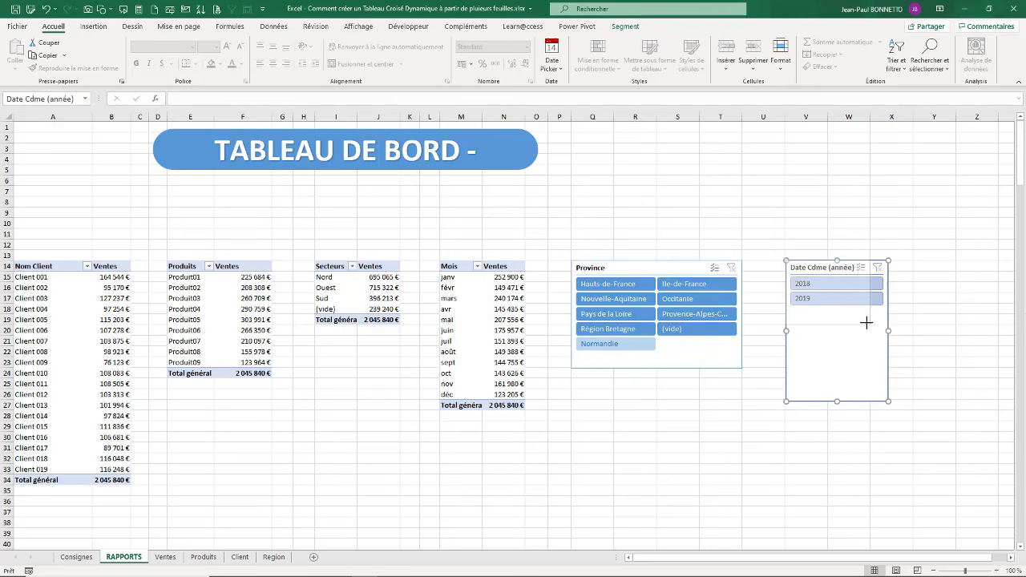
left_click_drag(879, 333, 878, 334)
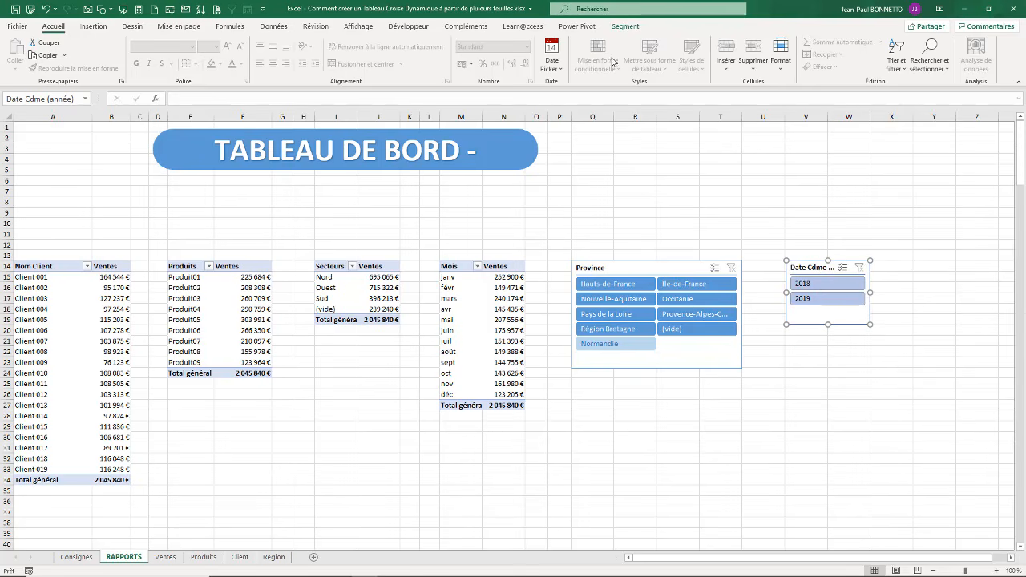
Step: Caption the year slicer Année and apply the light blue slicer style from the Foncé group
left_click(625, 26)
left_click(63, 58)
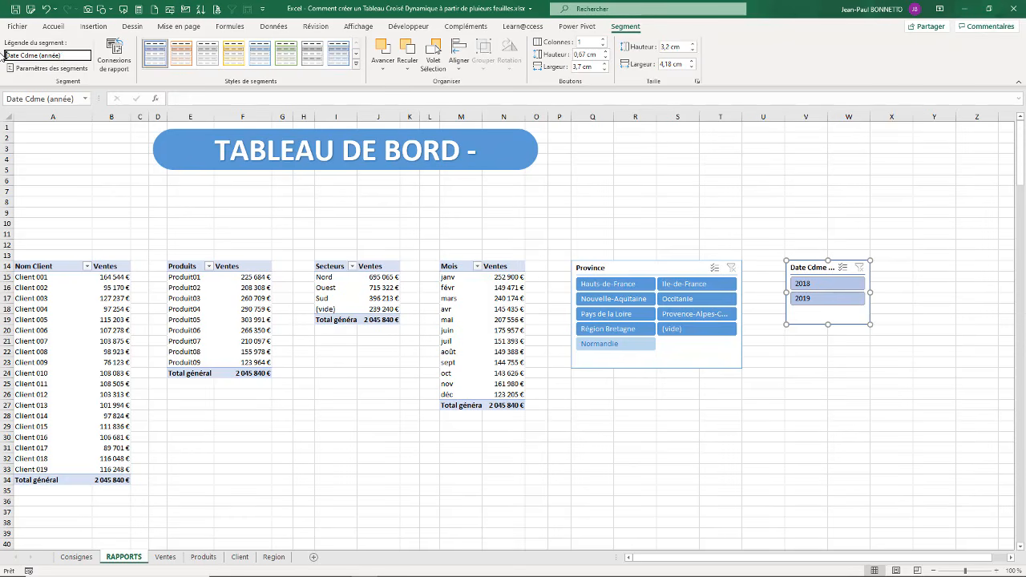
type("Année")
left_click(355, 63)
left_click(273, 115)
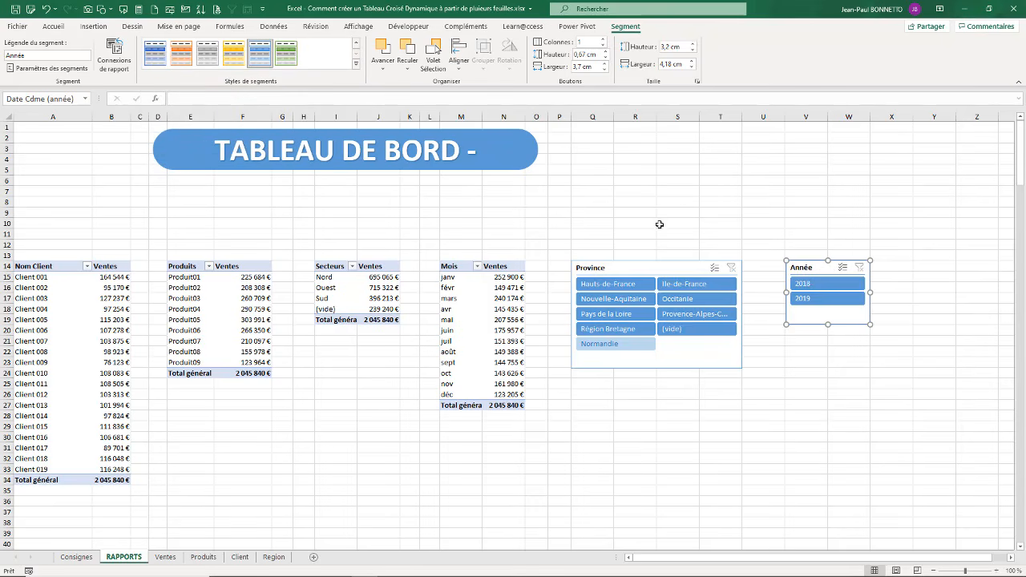
left_click(678, 204)
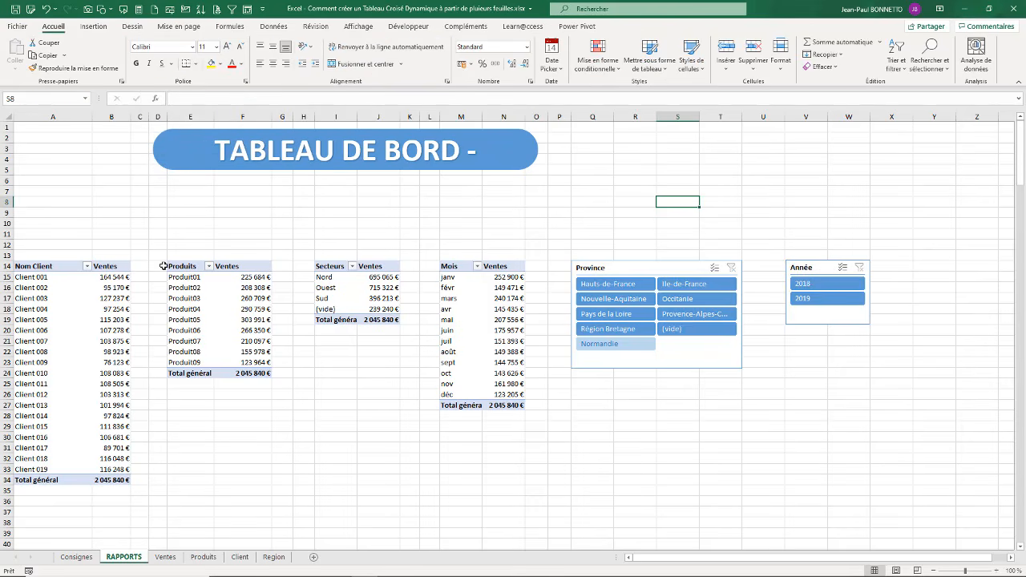
Step: Add a slicer for Nom Produit from TableProduits and place it directly below the Année slicer
left_click(74, 307)
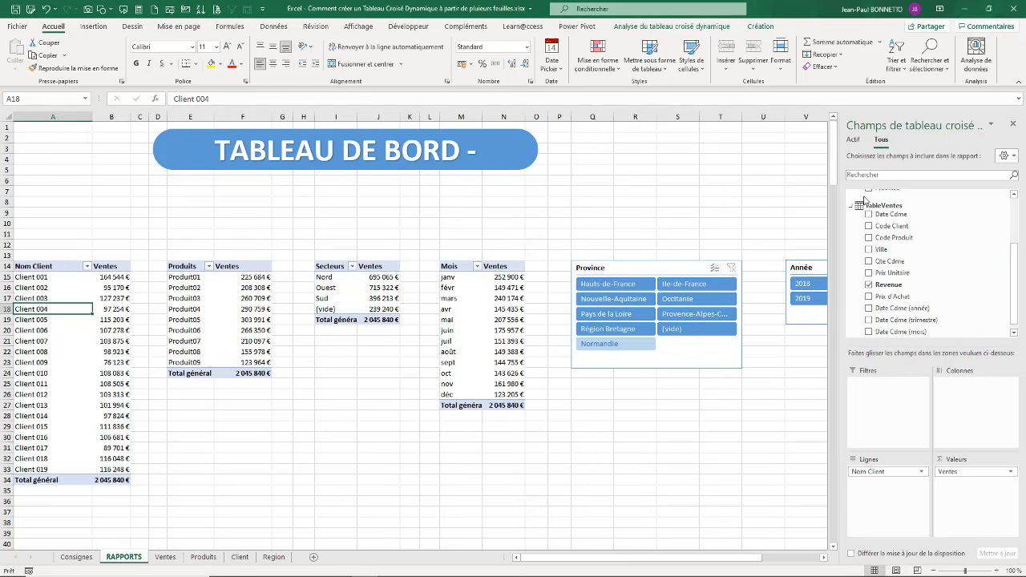
scroll(895, 204, "up", 3)
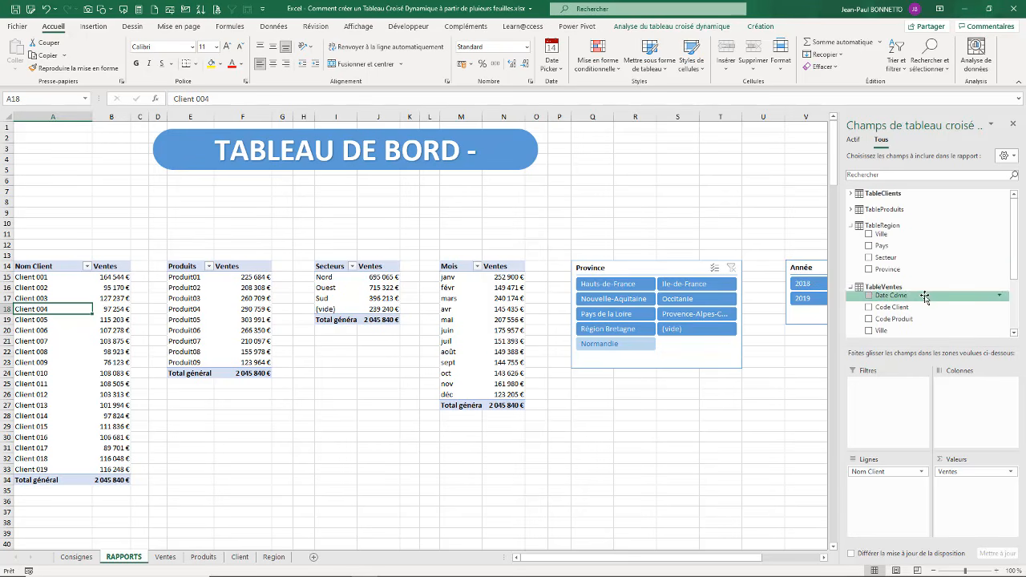
left_click(850, 210)
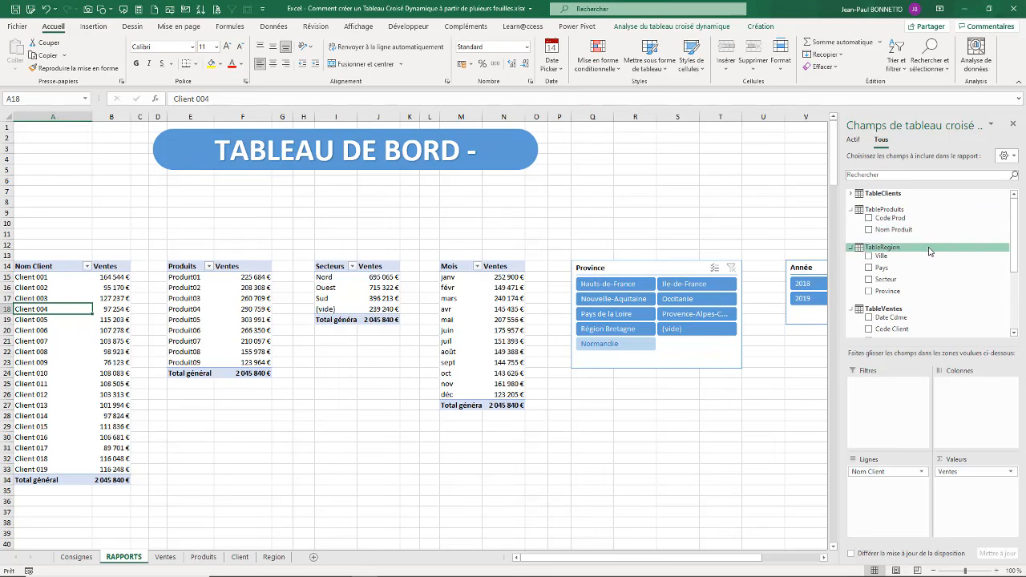
right_click(897, 230)
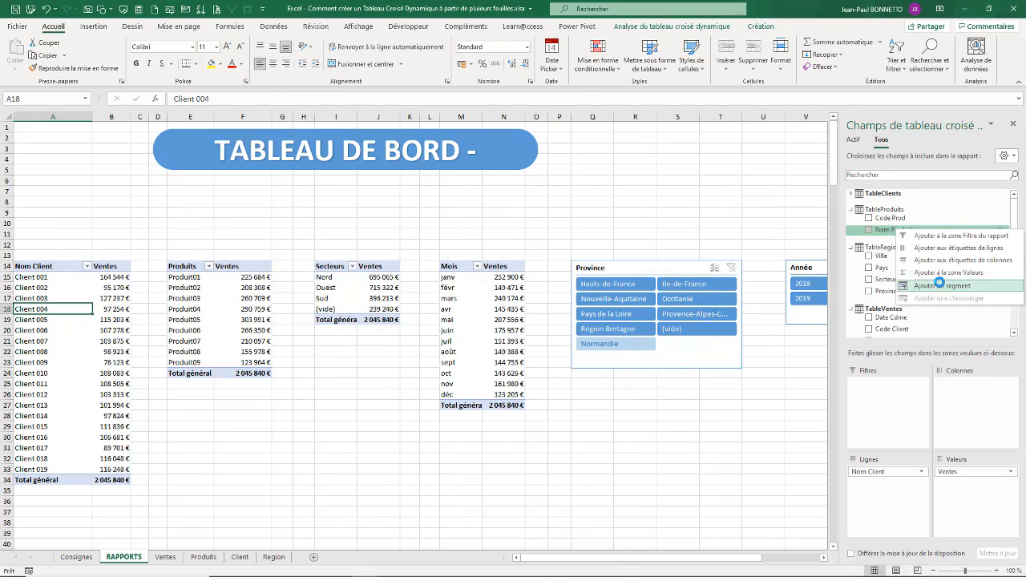
left_click(938, 285)
left_click_drag(427, 277, 830, 345)
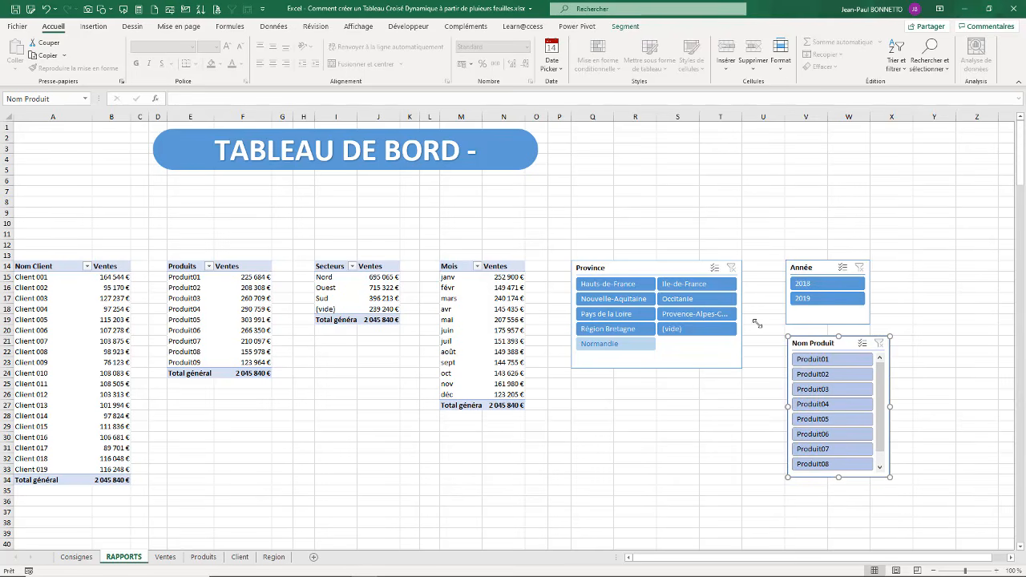
Step: Format the Nom Produit slicer with 3 columns, a size of about 8.33 by 3.68 cm and the light blue Foncé style
left_click(625, 26)
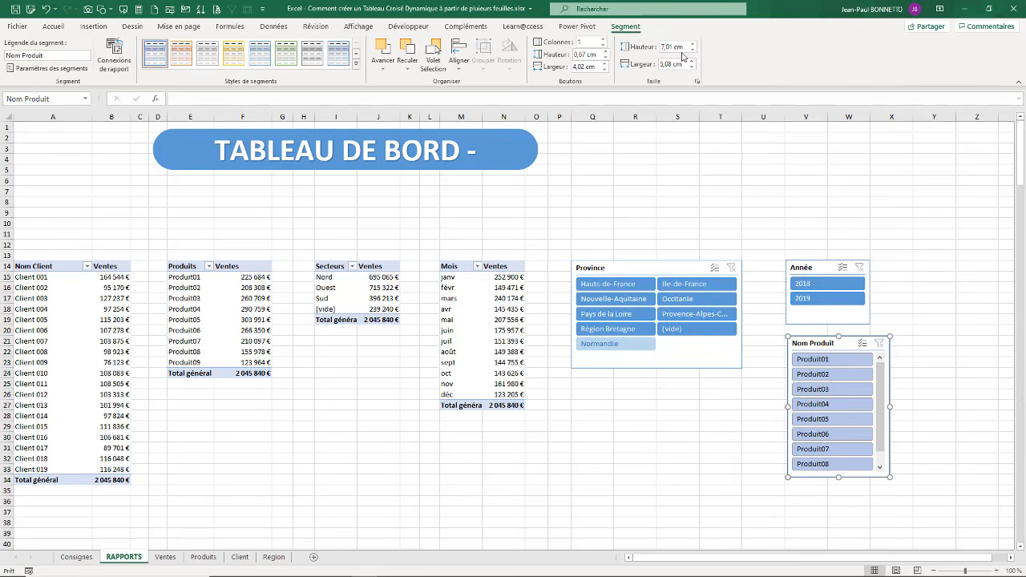
left_click(604, 40)
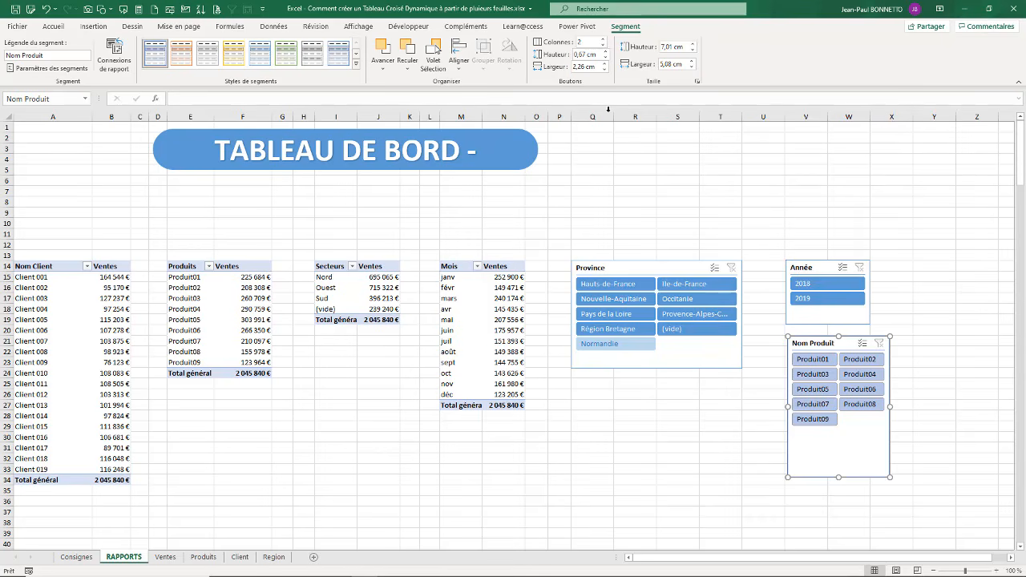
left_click(604, 40)
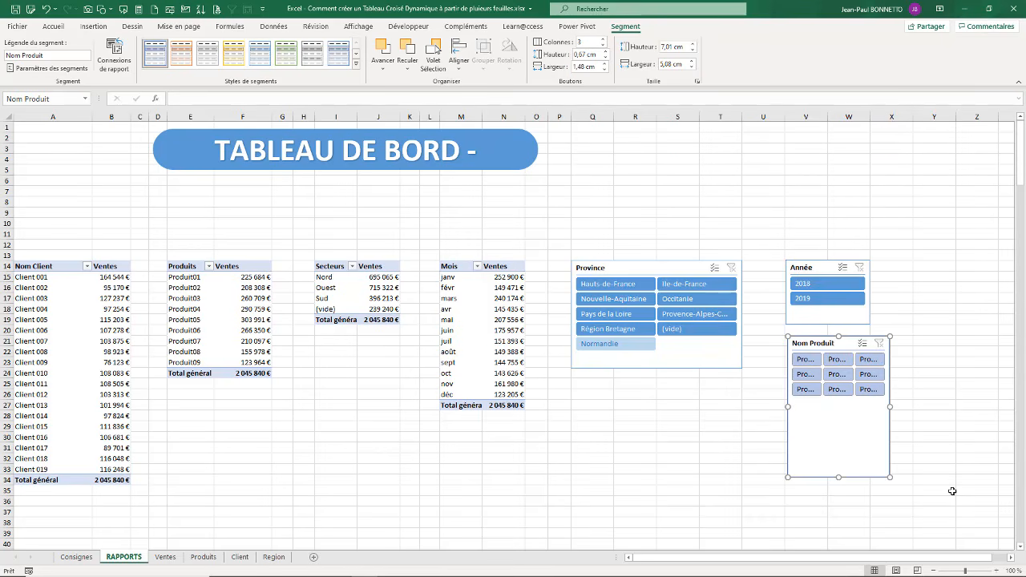
left_click_drag(892, 478, 955, 410)
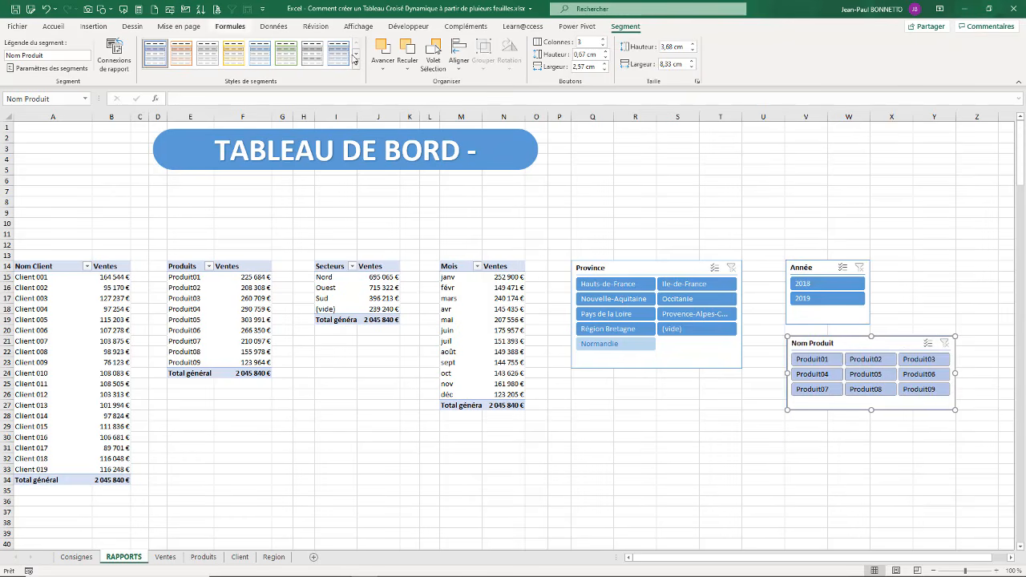
left_click(355, 64)
left_click(265, 118)
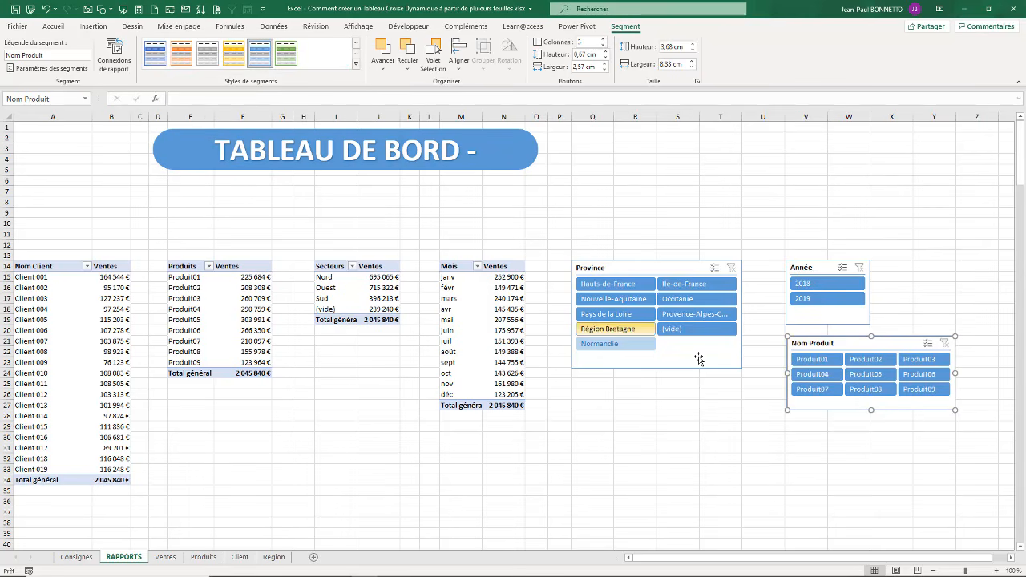
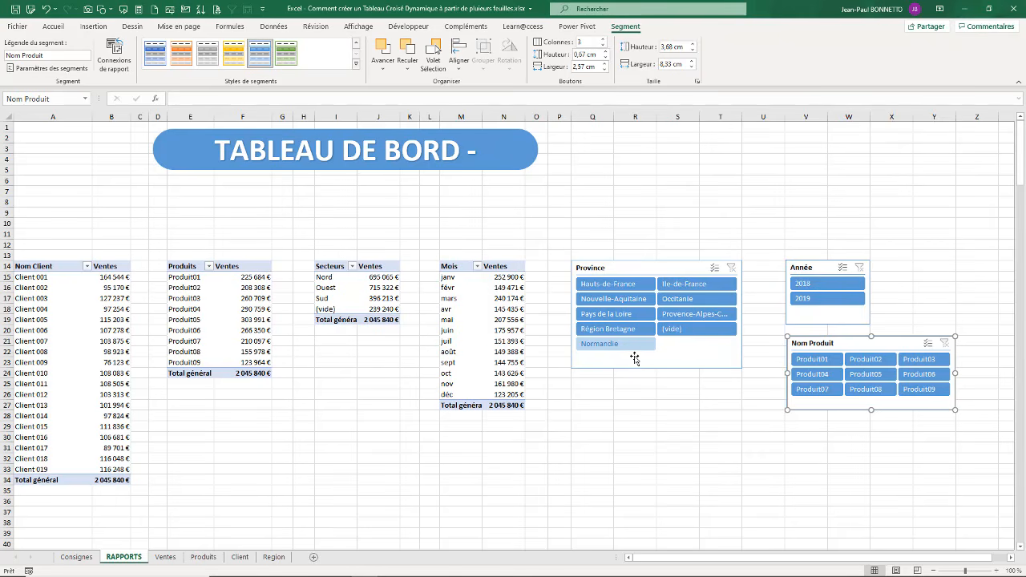
Step: Filter the client pivot table with the slicers on year 2019, Produit01 to Produit03 and the province Nouvelle-Aquitaine
left_click(645, 417)
left_click(826, 298)
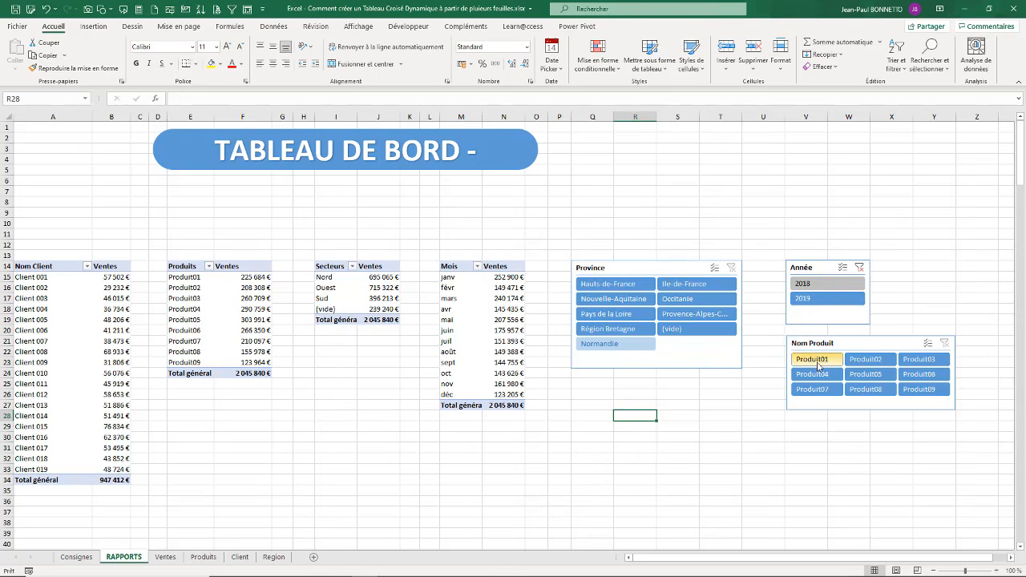
left_click_drag(810, 359, 926, 366)
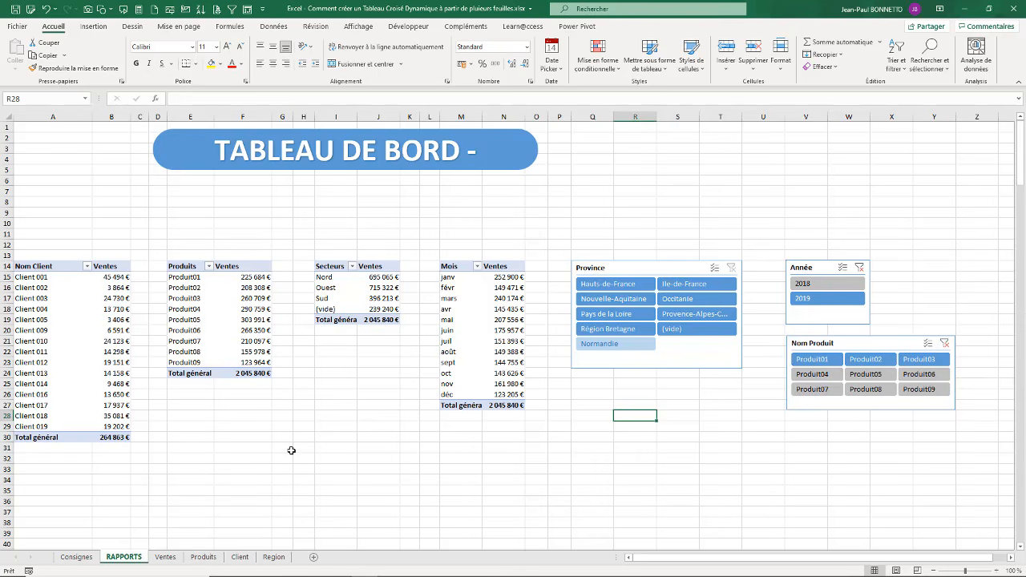
left_click(607, 299)
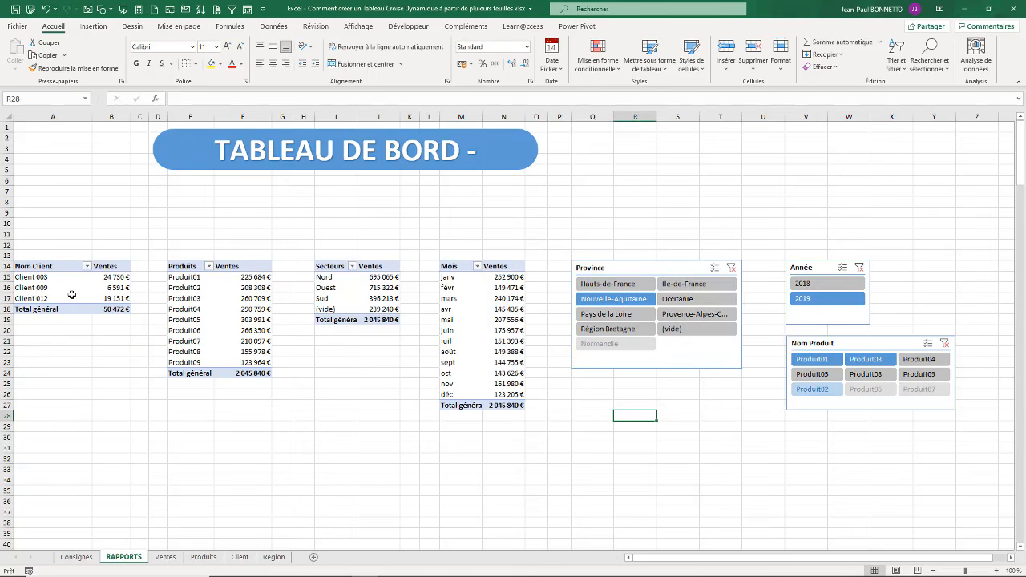
Step: Clear the filters of the Province, Nom Produit and Année slicers
left_click(731, 267)
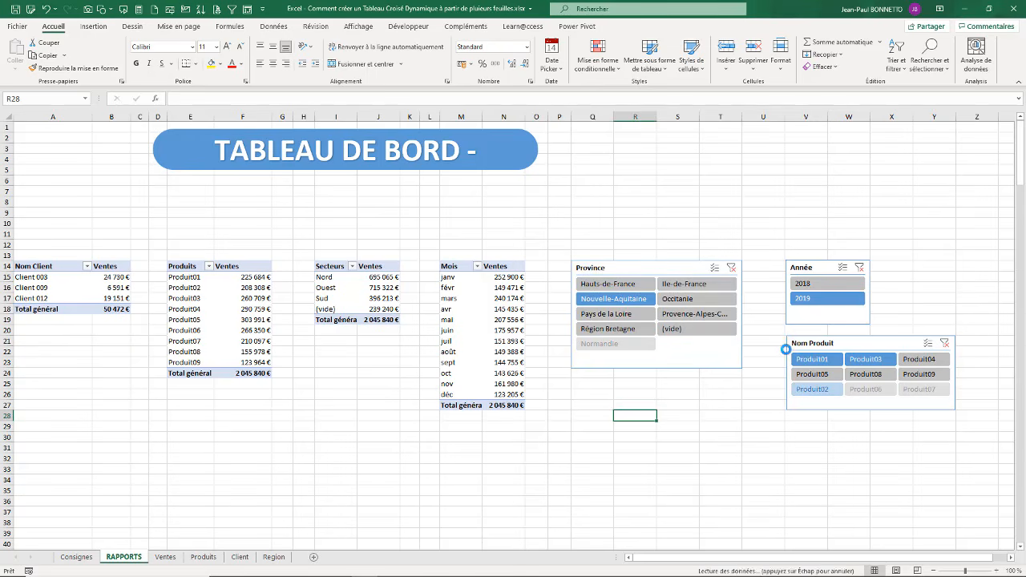
left_click(944, 344)
left_click(944, 344)
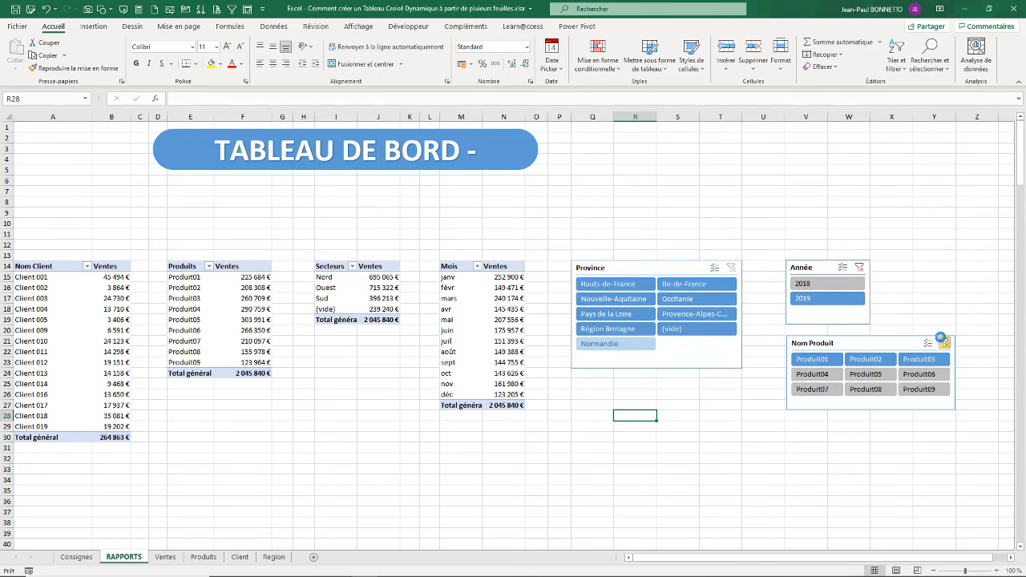
left_click(859, 269)
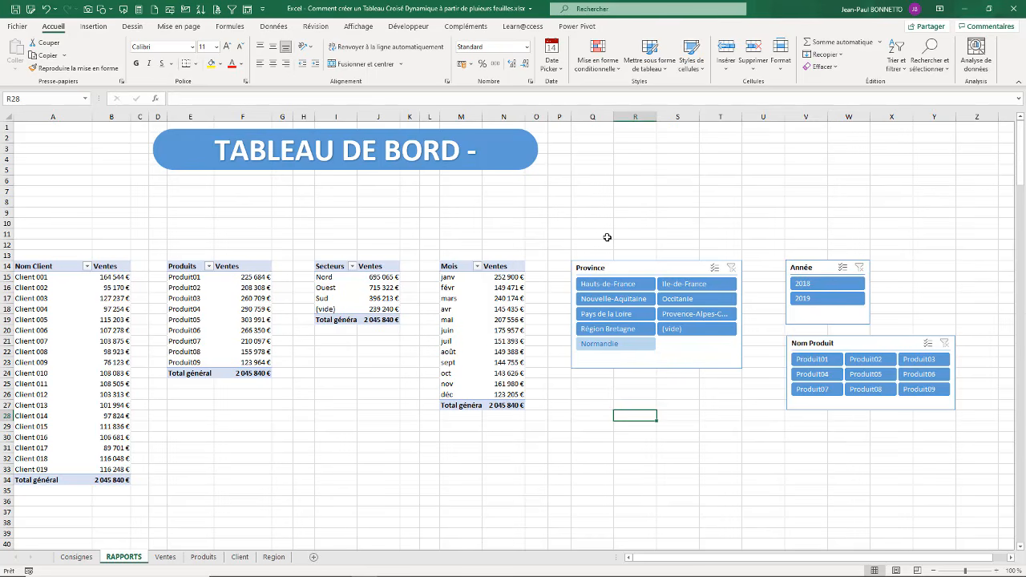
Step: Merge and center cells Q10:Y12 above the slicers and enter the heading PILOTAGE DES INDICATEURS
left_click_drag(597, 233, 769, 244)
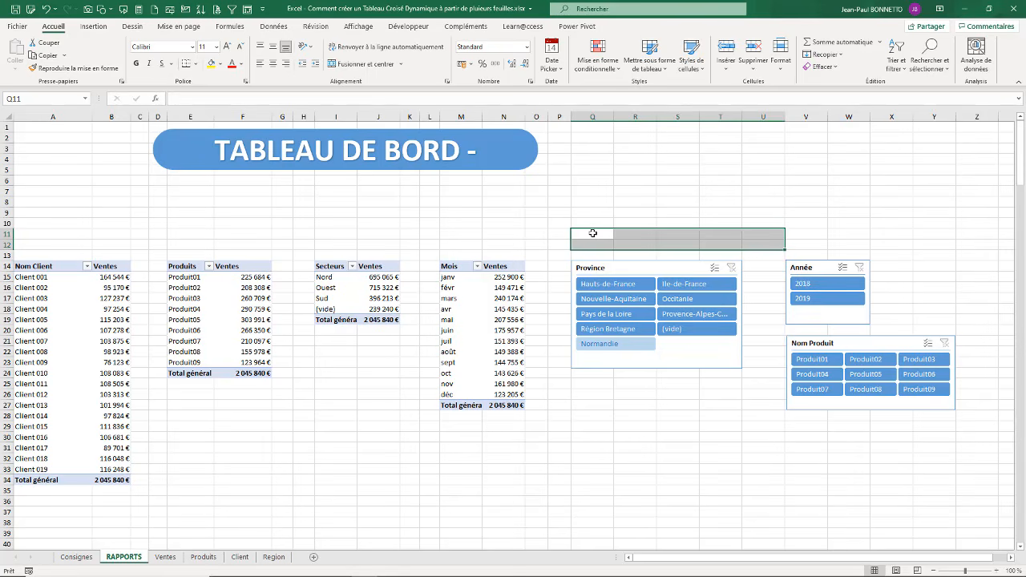
left_click_drag(590, 225, 936, 249)
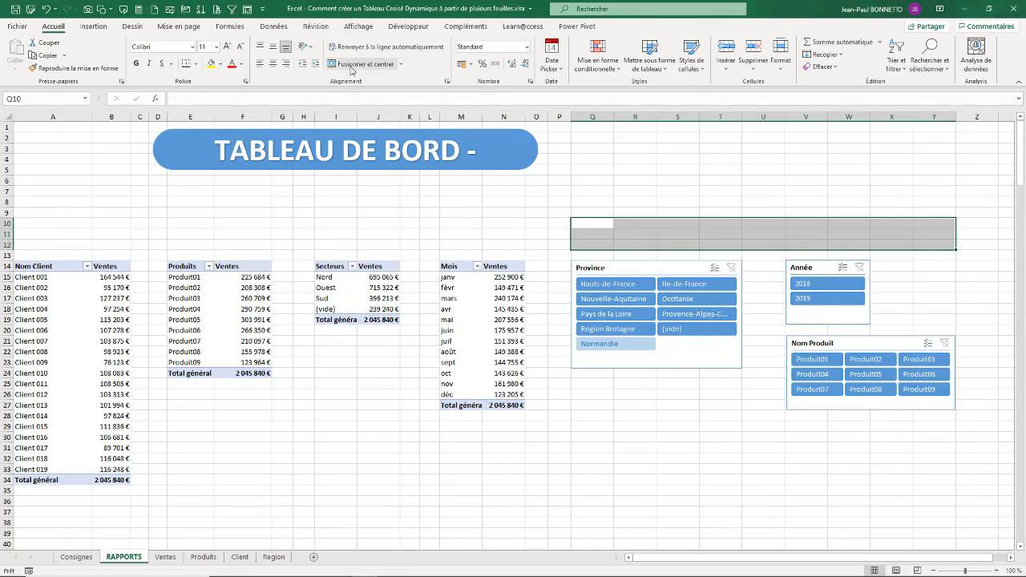
left_click(356, 65)
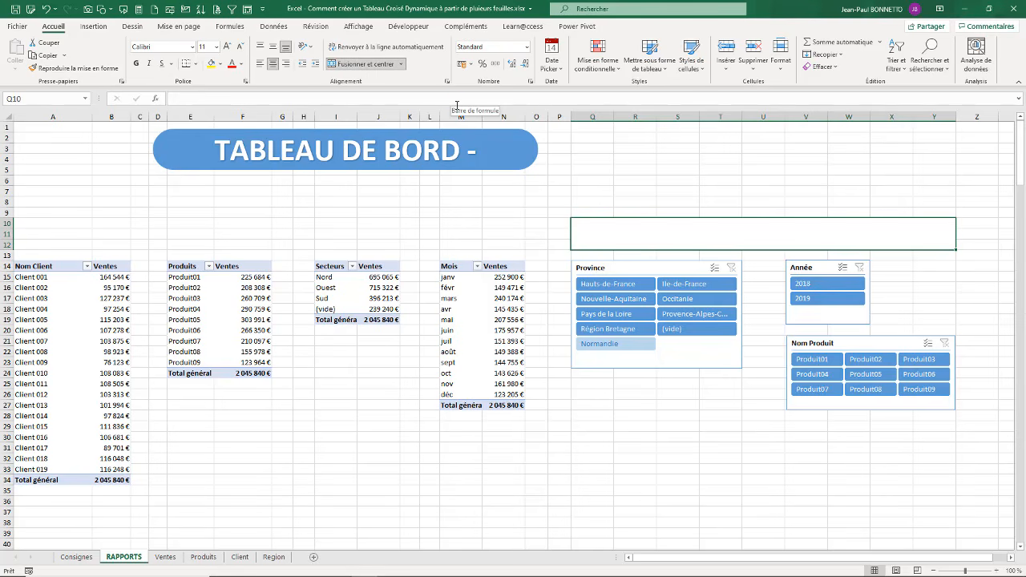
type("PIL")
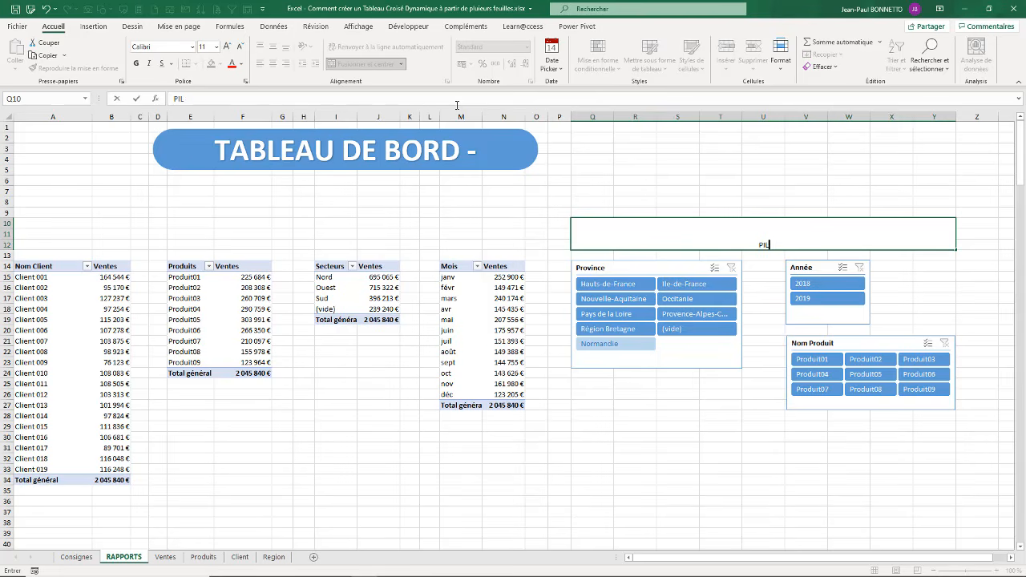
type("OTAGE DES INDICAT")
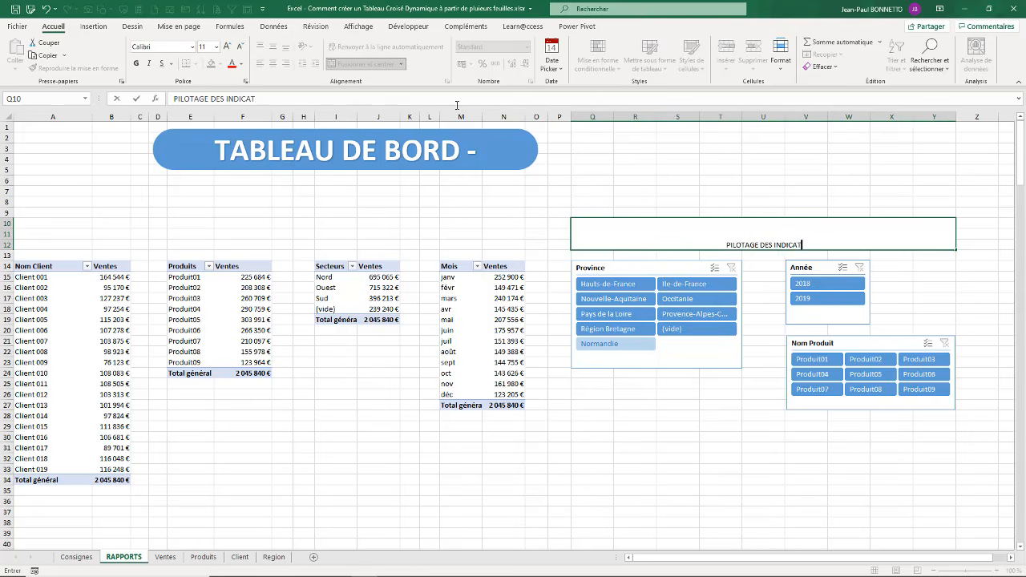
type("EURS")
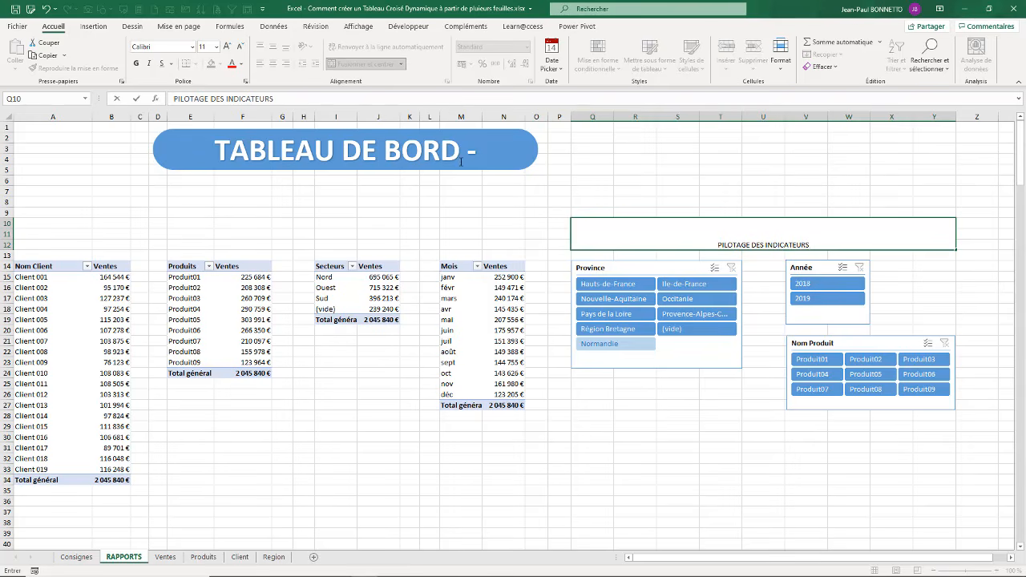
key("ctrl+Return")
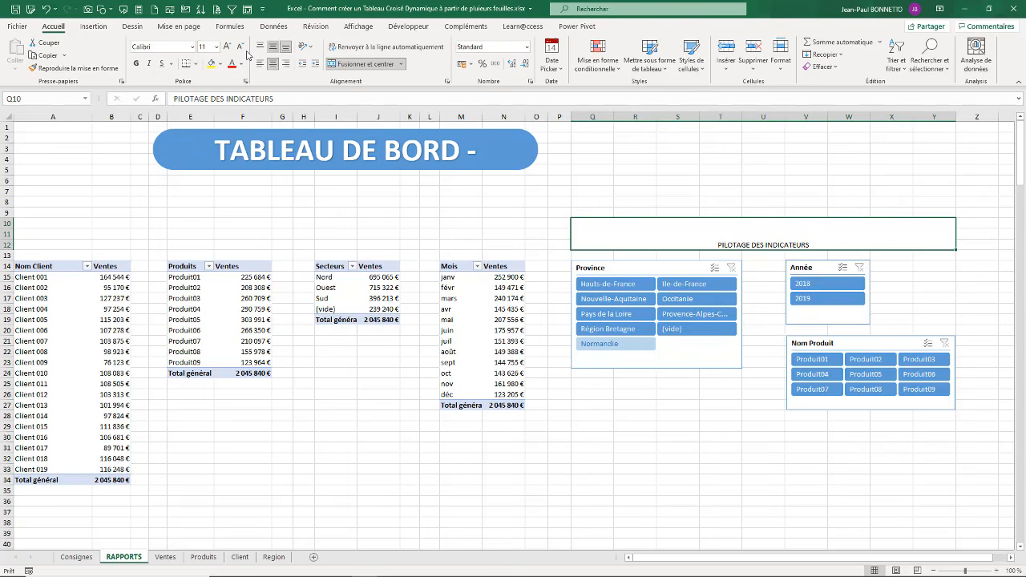
Step: Center the PILOTAGE DES INDICATEURS heading vertically and make it bold at font size 36
left_click(273, 46)
left_click(136, 63)
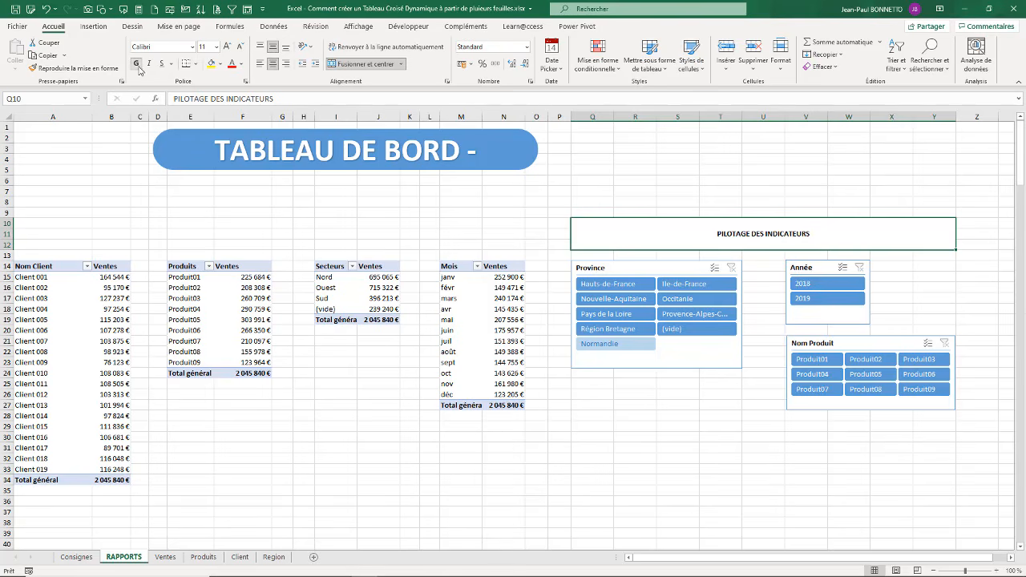
left_click(228, 45)
left_click(228, 45)
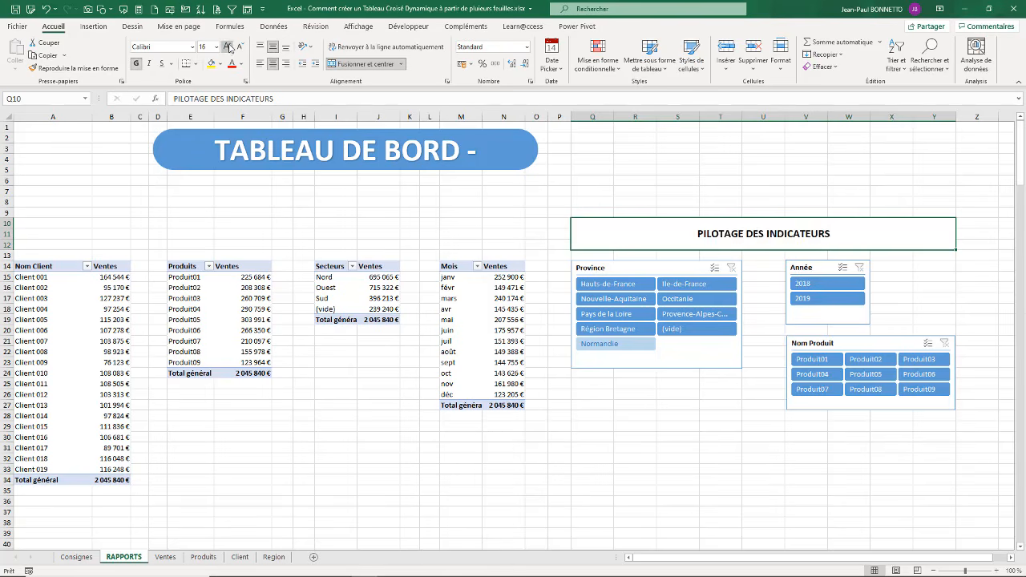
left_click(229, 46)
left_click(228, 45)
left_click(228, 45)
left_click(229, 46)
left_click(228, 46)
left_click(228, 46)
left_click(228, 46)
left_click(228, 45)
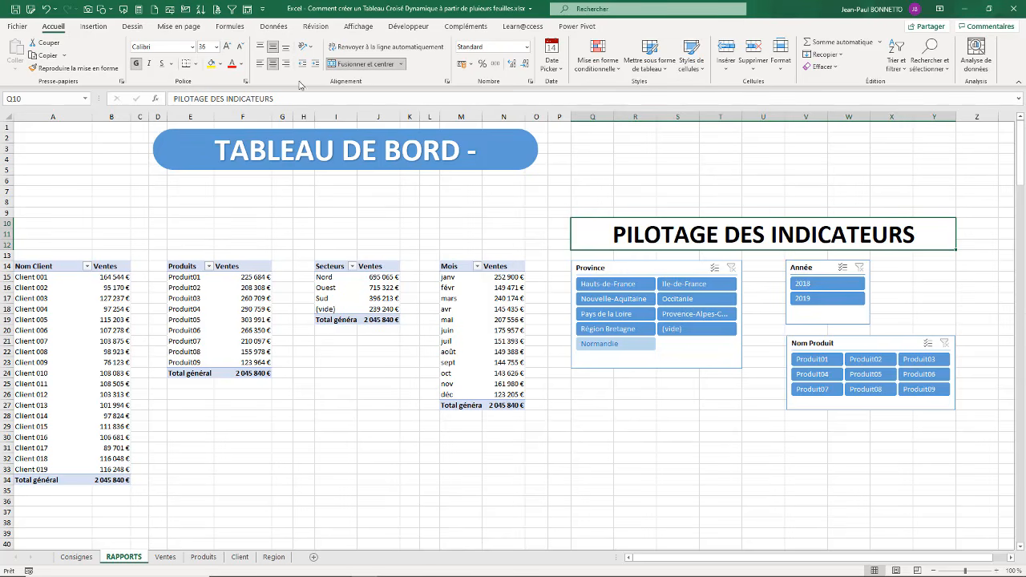
Step: Color the PILOTAGE DES INDICATEURS heading text dark blue and fill its merged cell with a pale blue theme color
left_click(241, 64)
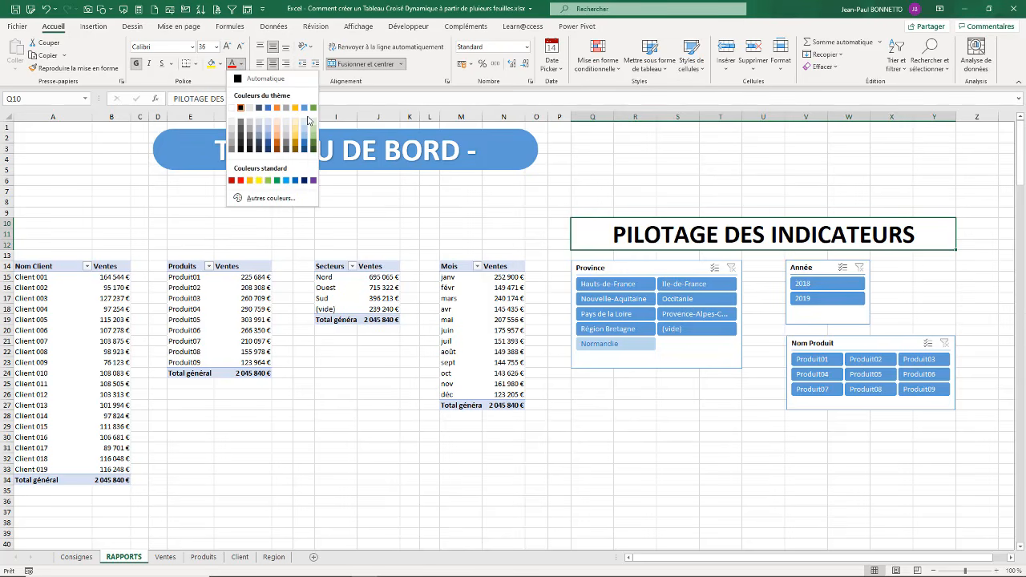
left_click(306, 148)
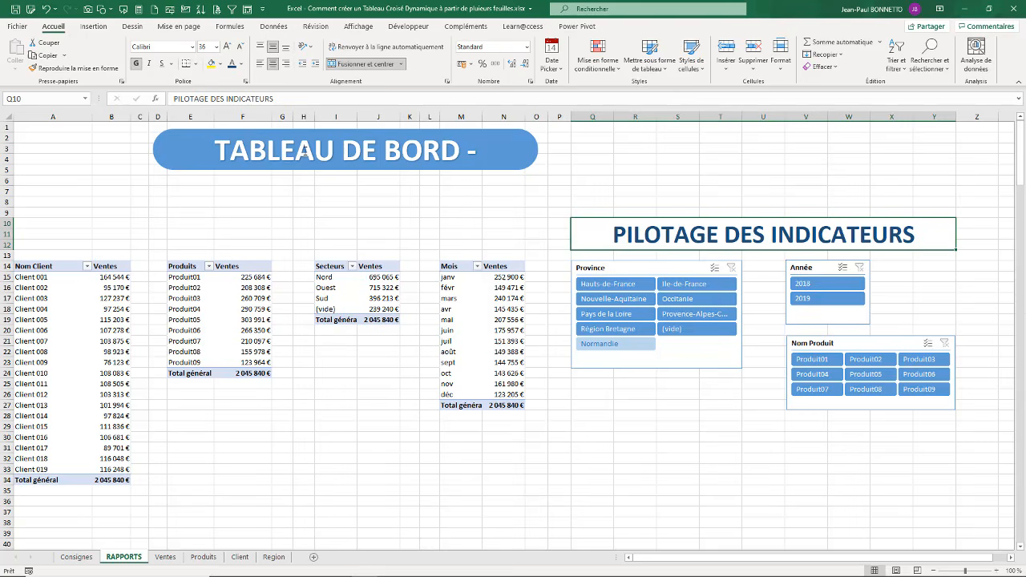
left_click(221, 64)
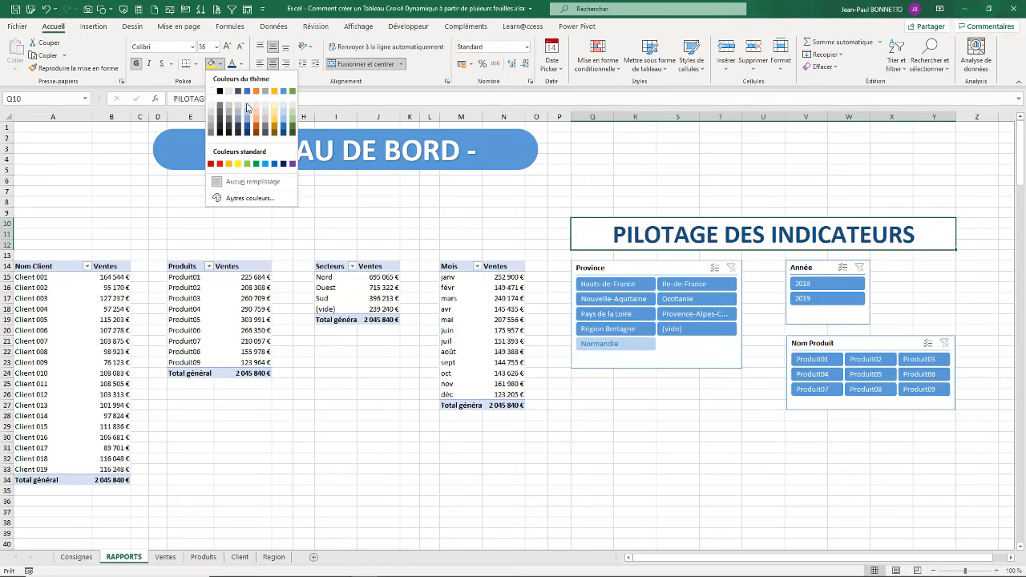
left_click(250, 110)
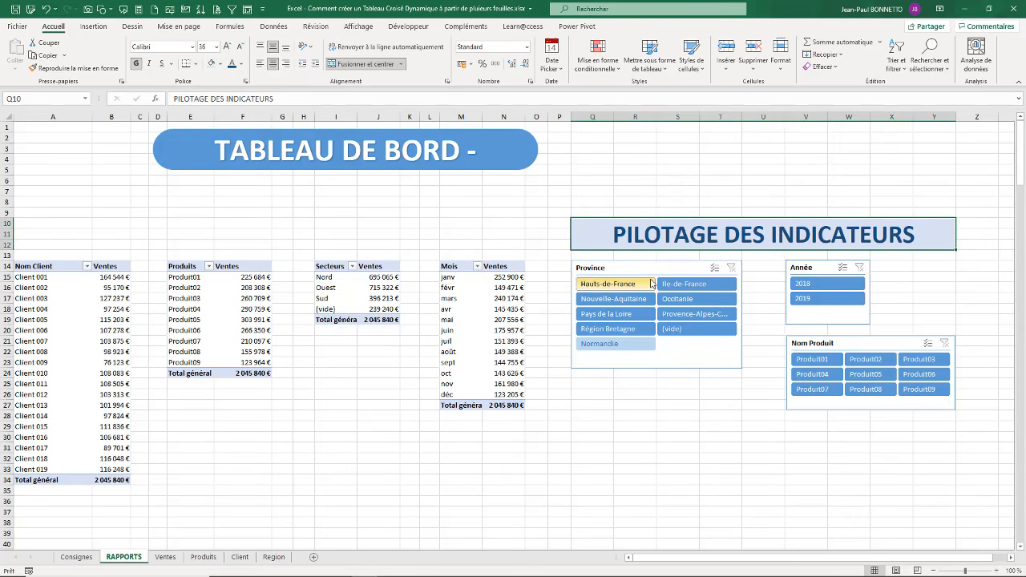
Step: Test the Nom Produit slicer by filtering on Produit01, and clear its filter again
left_click(812, 360)
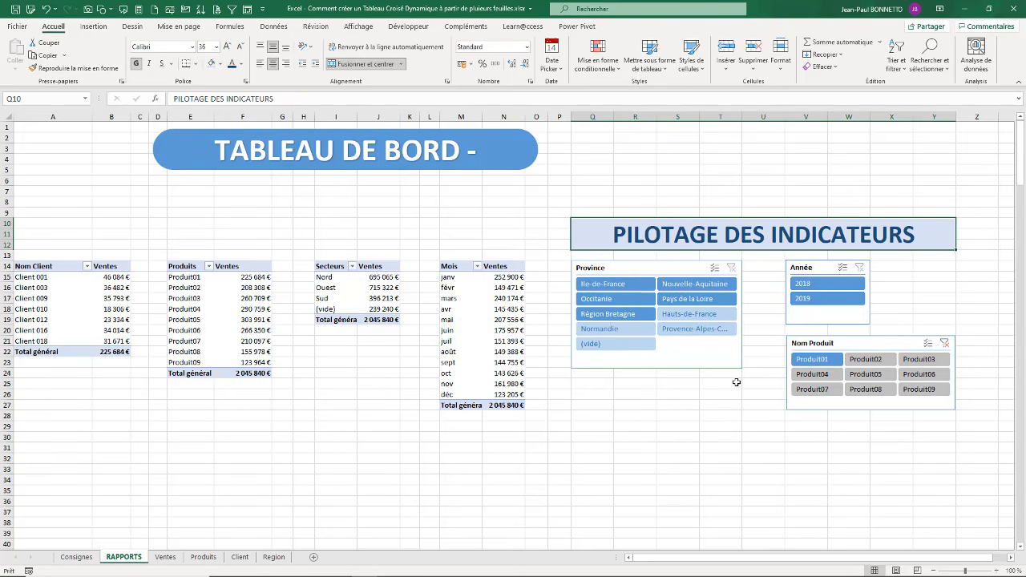
left_click(944, 343)
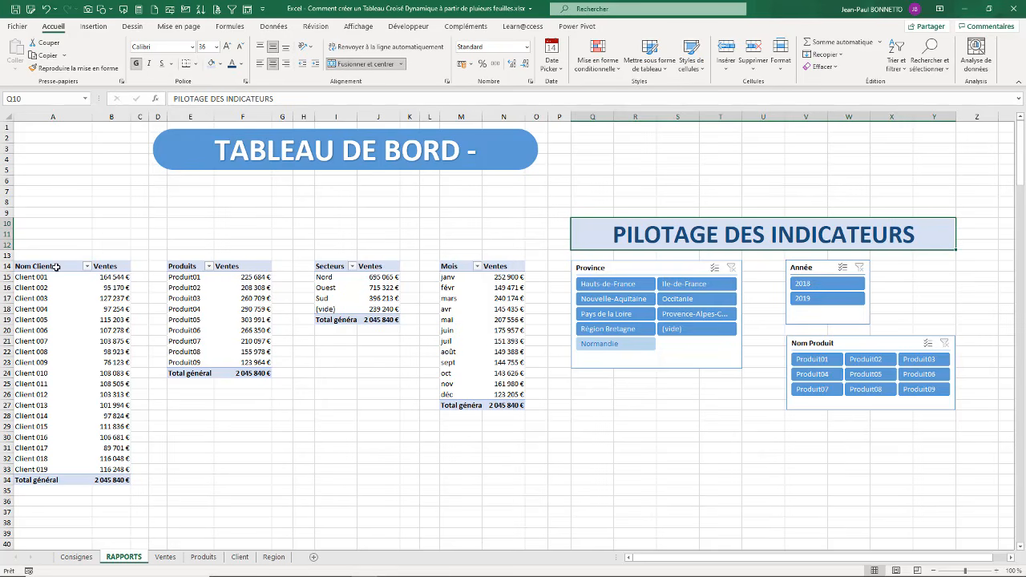
left_click(60, 300)
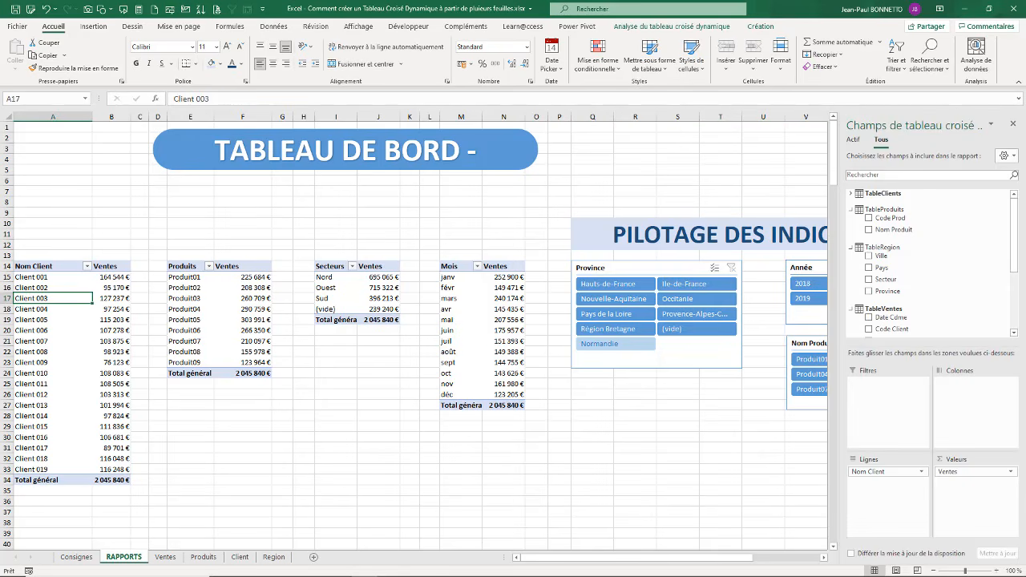
left_click(1013, 126)
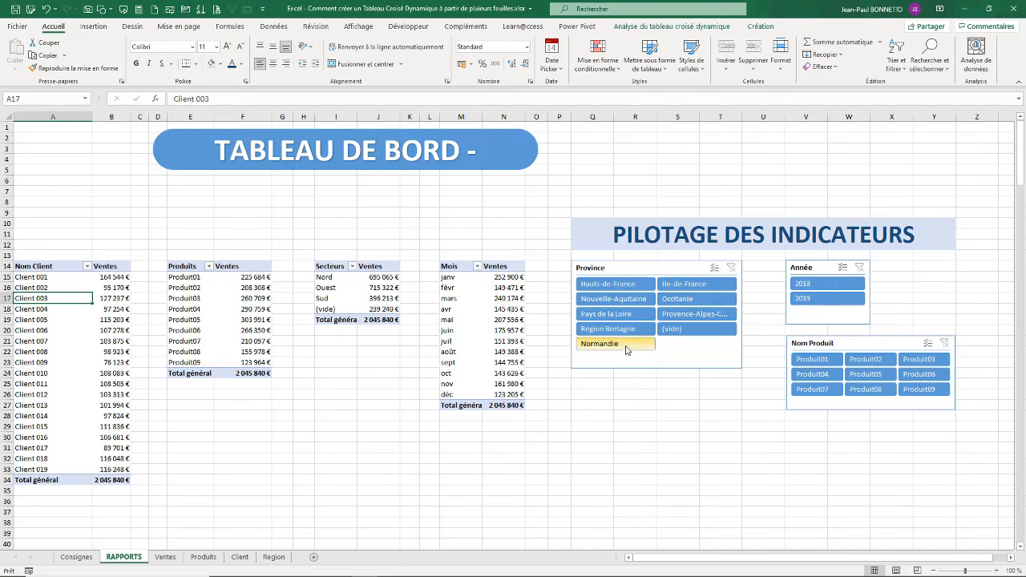
Step: Connect the Province slicer to the tcd_VentesProduit, tcd_Ventes_Secteurs and tcd_Ventes_Mois pivot tables as well
right_click(642, 269)
left_click(632, 269)
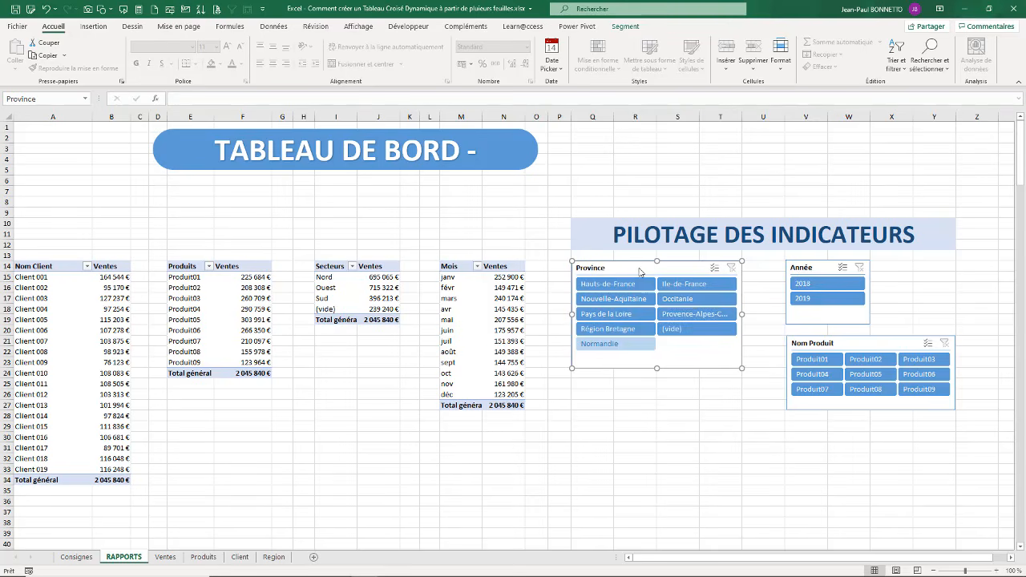
right_click(640, 272)
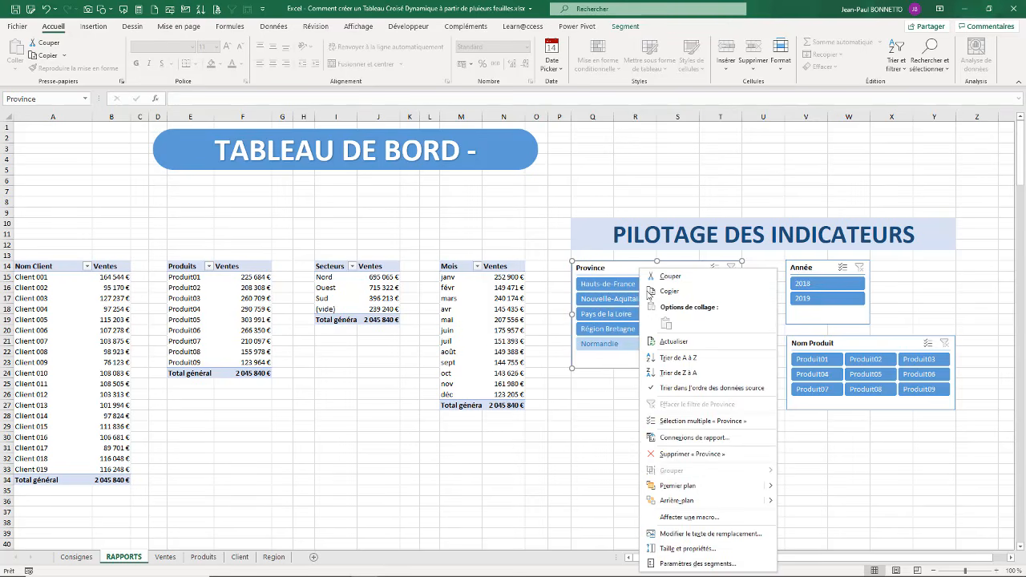
left_click(694, 437)
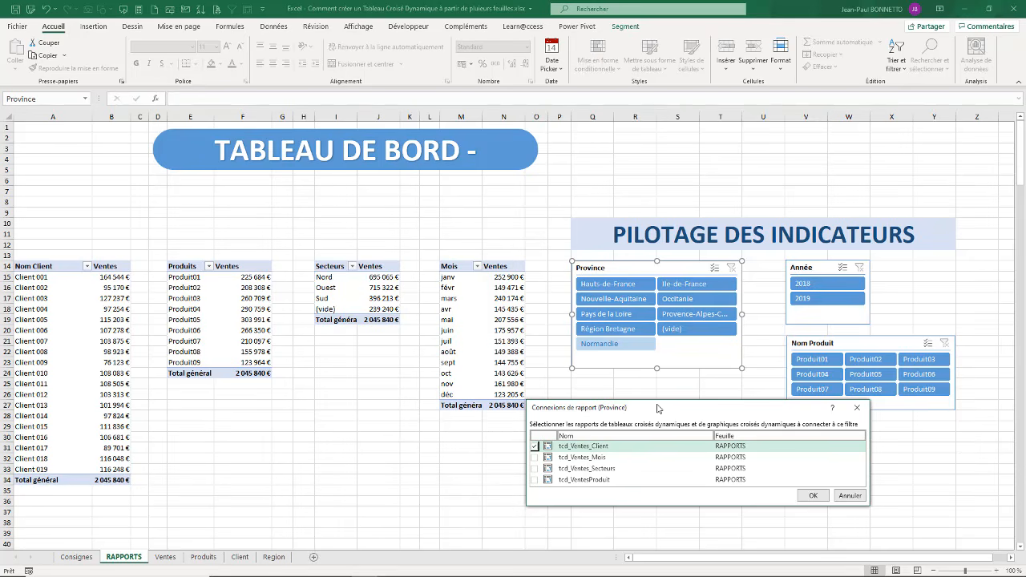
left_click_drag(657, 409, 292, 231)
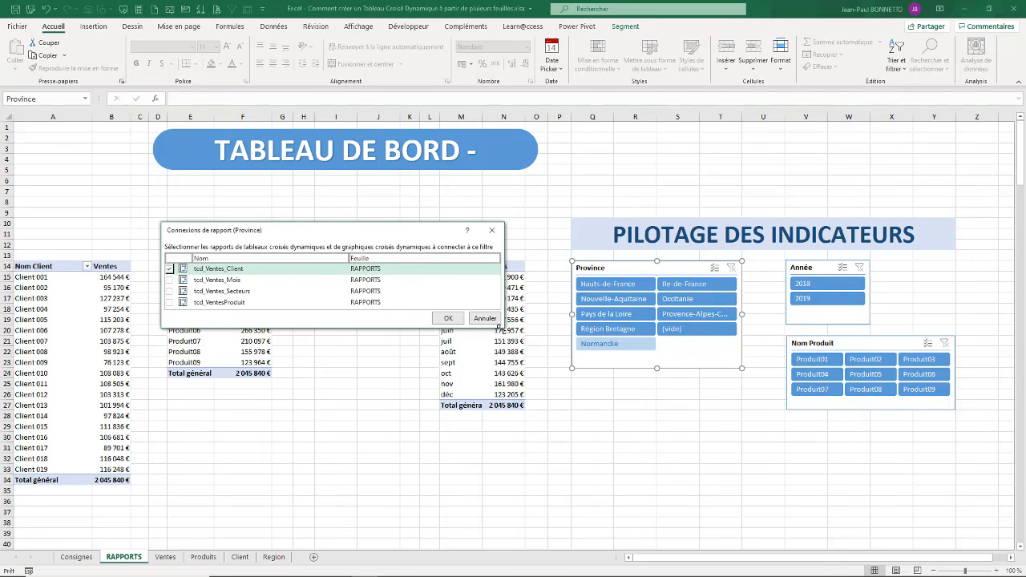
left_click_drag(498, 317, 569, 453)
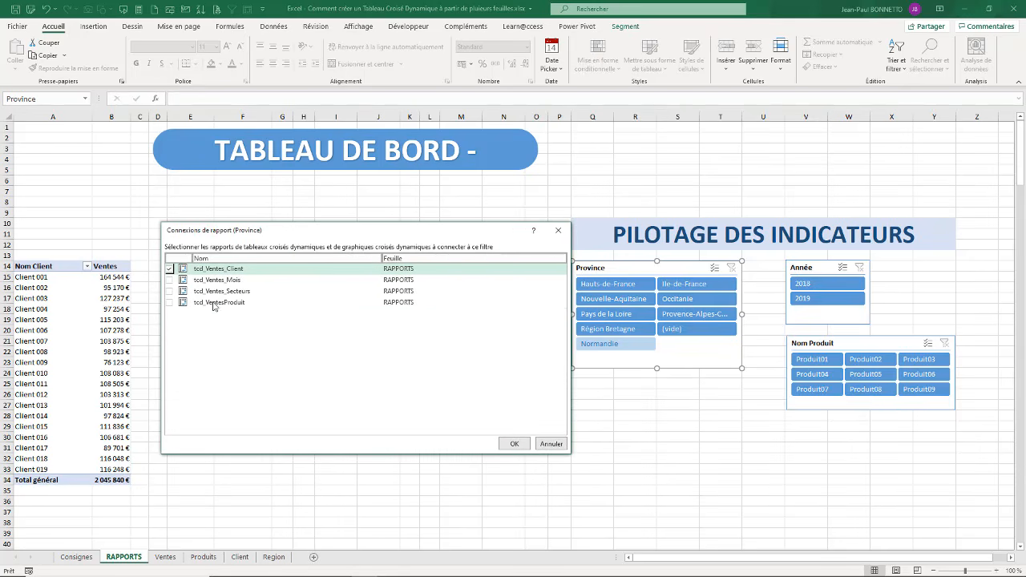
left_click(168, 303)
left_click(169, 291)
left_click(168, 280)
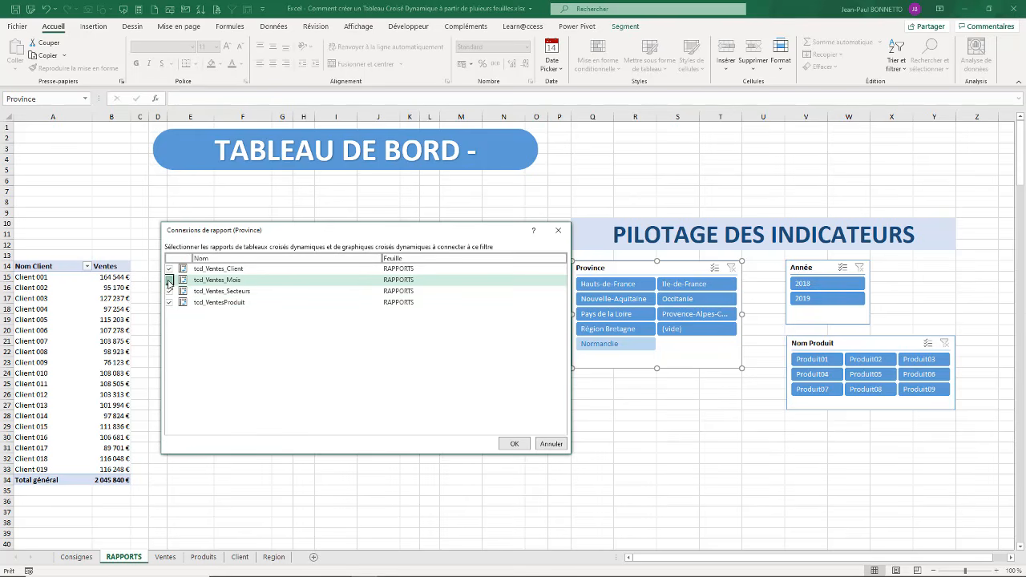
left_click(515, 445)
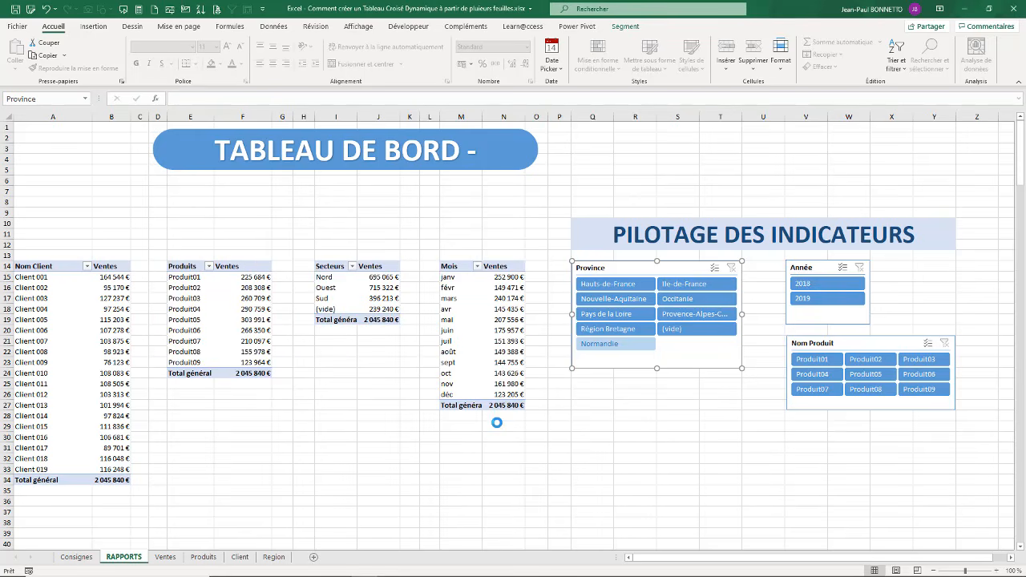
Step: Connect the Année slicer to the tcd_VentesProduit, tcd_Ventes_Secteurs and tcd_Ventes_Mois pivot tables as well
left_click(816, 267)
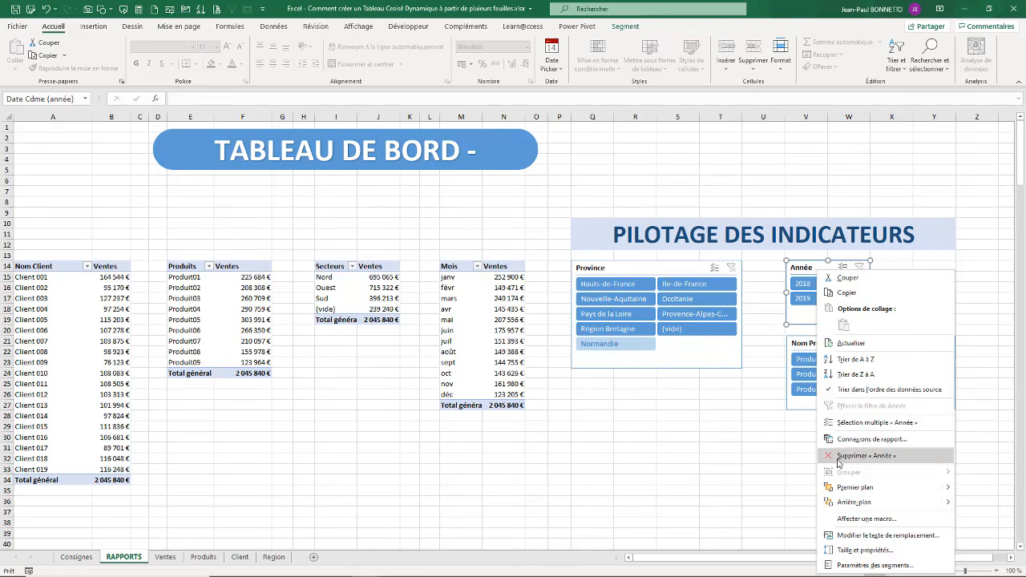
left_click(857, 439)
left_click_drag(830, 408, 351, 242)
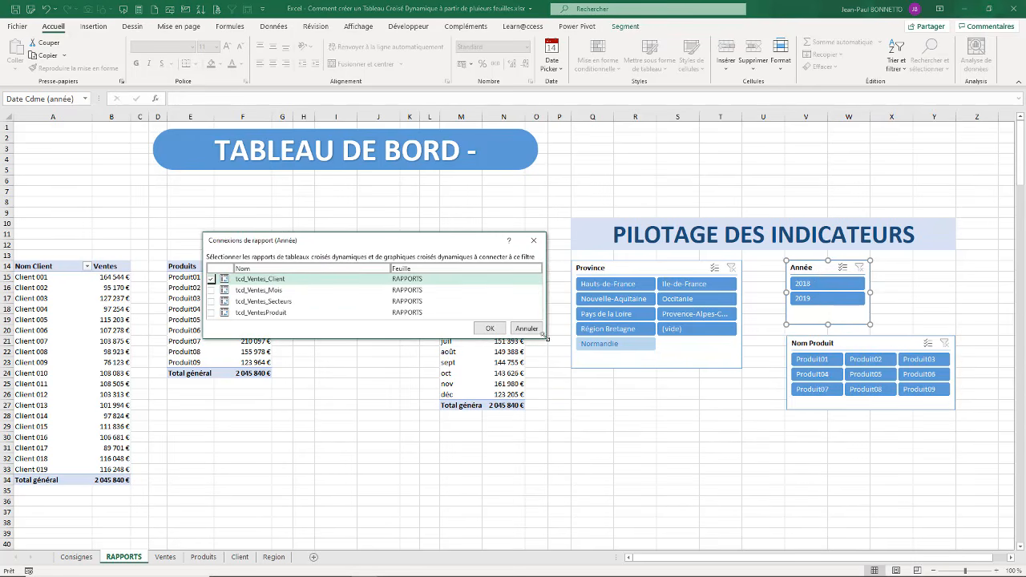
left_click_drag(545, 336, 548, 363)
left_click(211, 314)
left_click(211, 302)
left_click(211, 291)
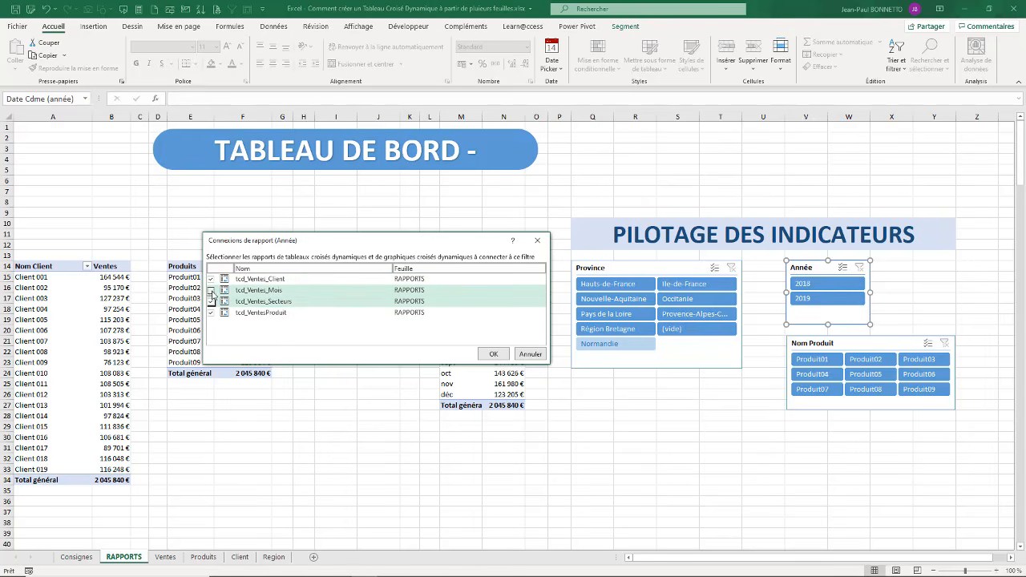
left_click(491, 355)
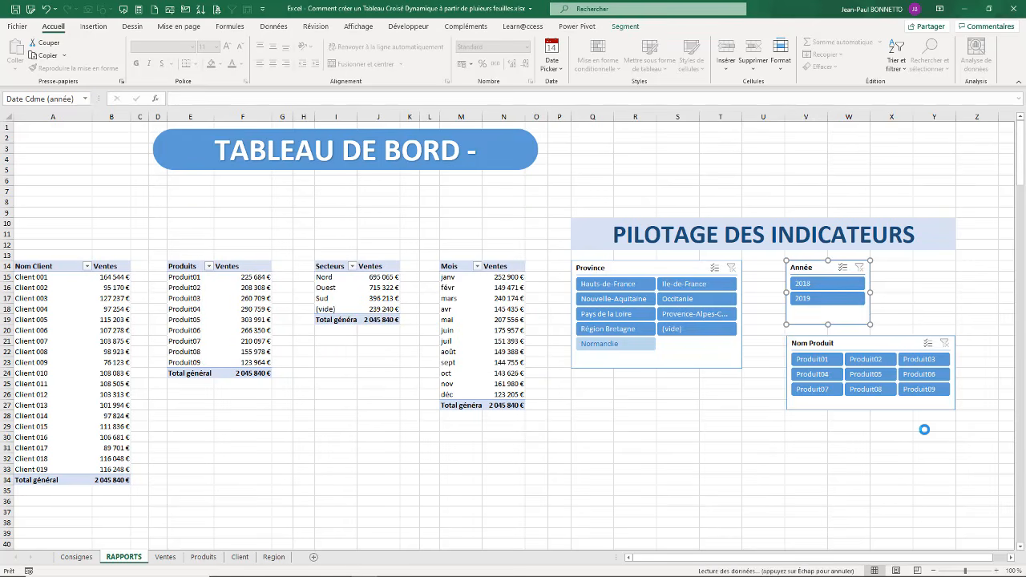
Step: Connect the Nom Produit slicer to the tcd_VentesProduit, tcd_Ventes_Secteurs and tcd_Ventes_Mois pivot tables as well
right_click(864, 343)
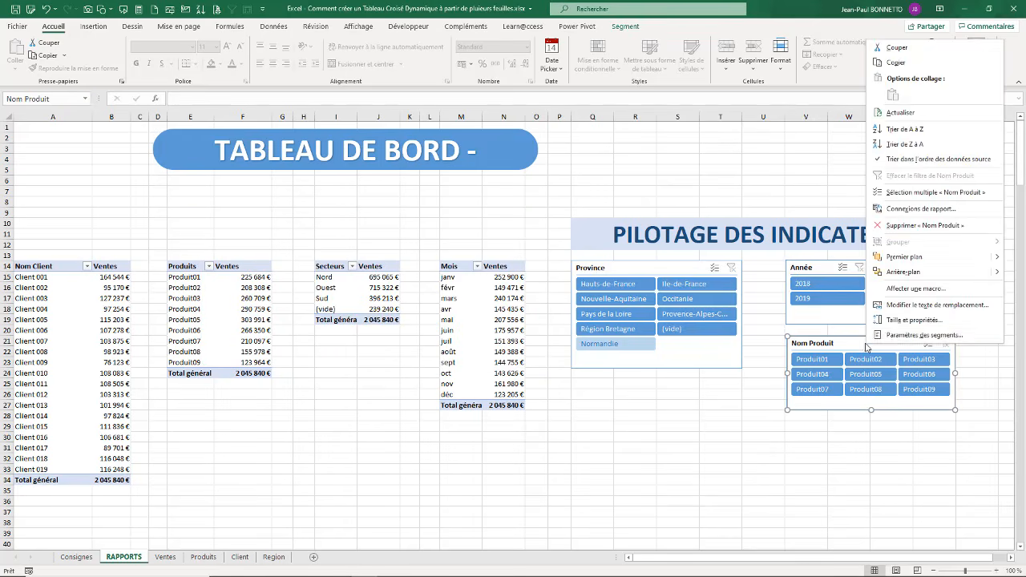
left_click(904, 209)
left_click_drag(845, 181, 396, 219)
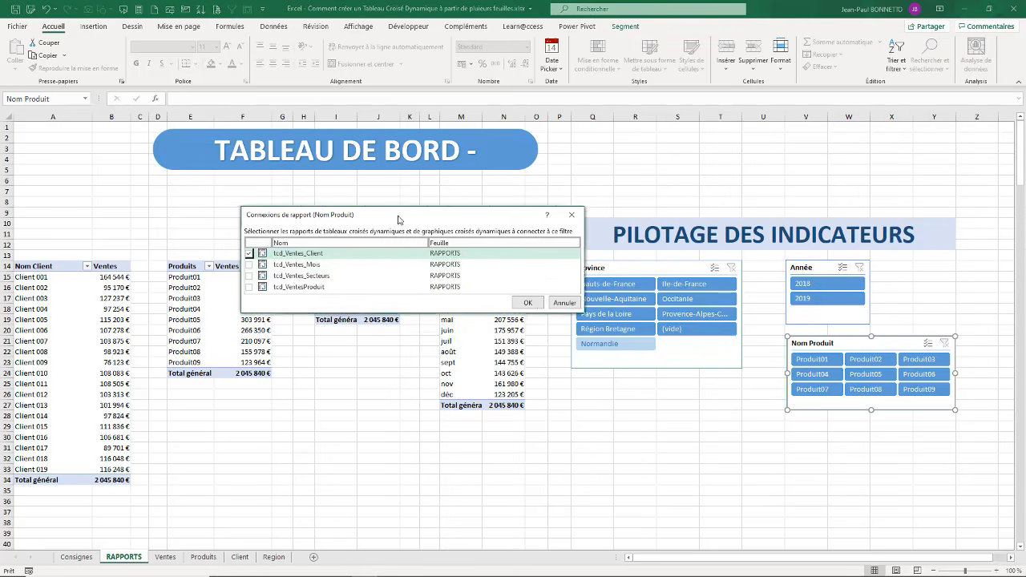
left_click(241, 288)
left_click(241, 278)
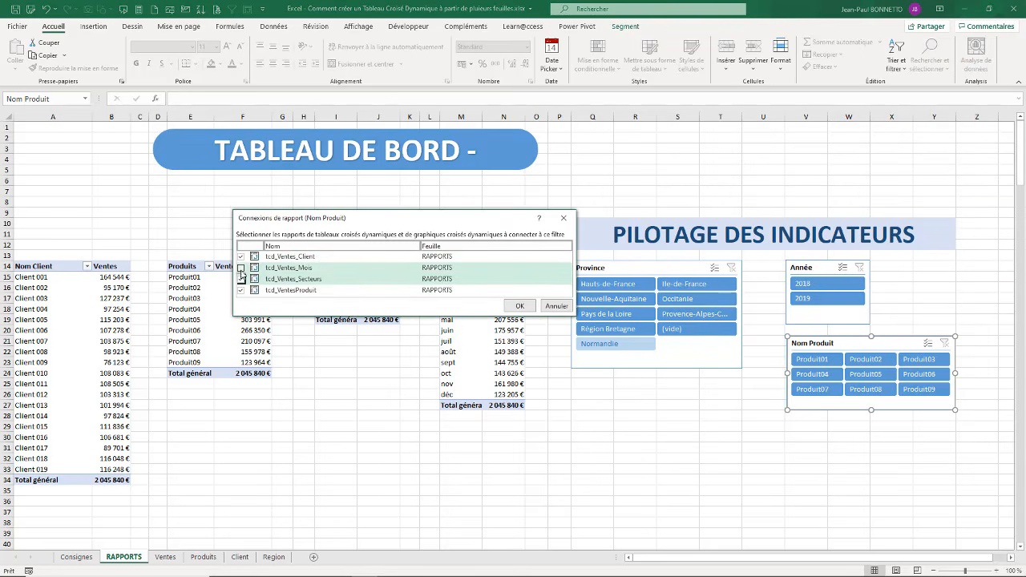
left_click(242, 267)
left_click(519, 305)
left_click(678, 427)
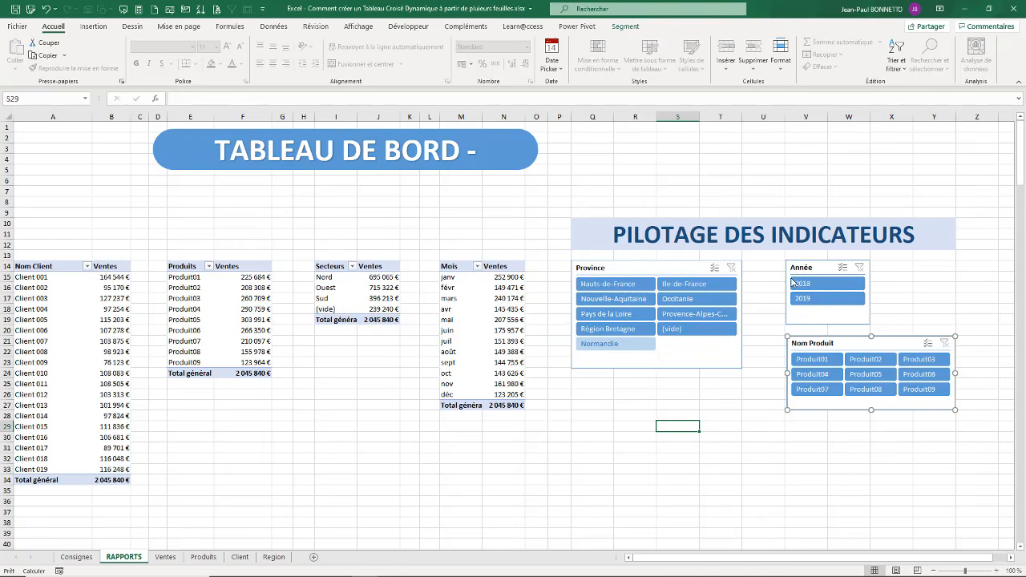
Step: Test the slicers with 2019, 2018, Nouvelle-Aquitaine and Produit01, Produit03 and Produit04, and clear the product and year filters
left_click(818, 299)
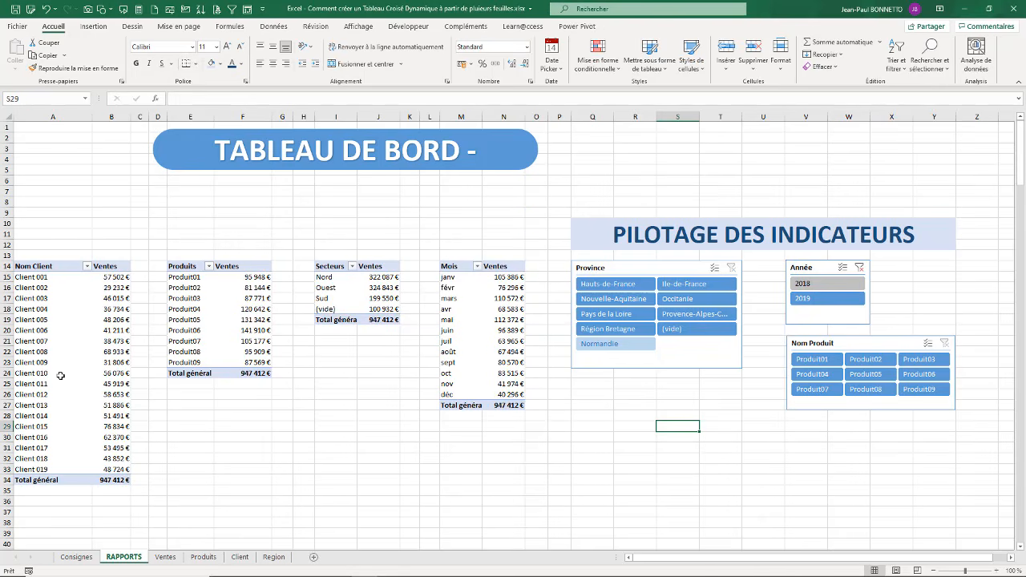
left_click(826, 283)
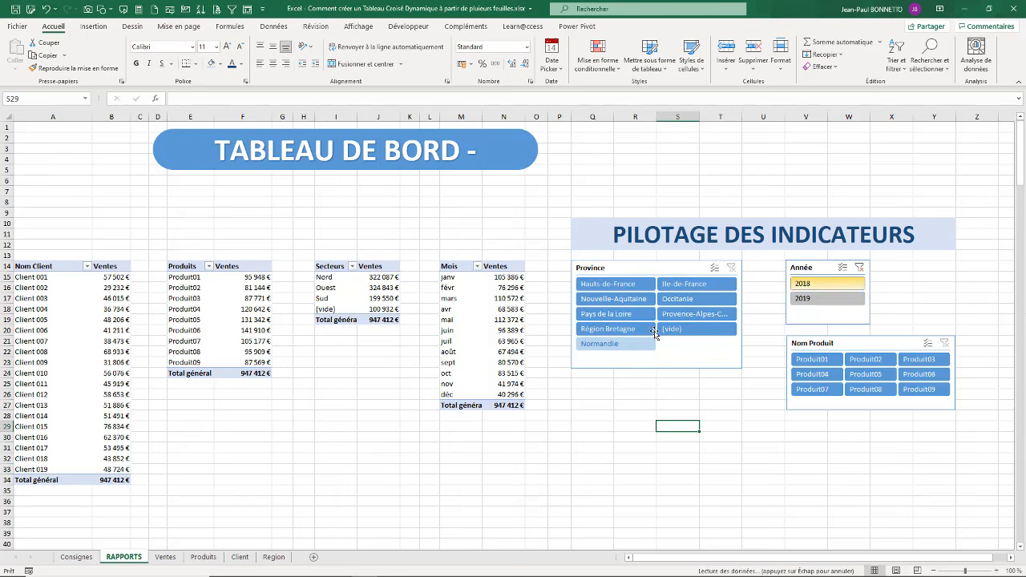
left_click(613, 298)
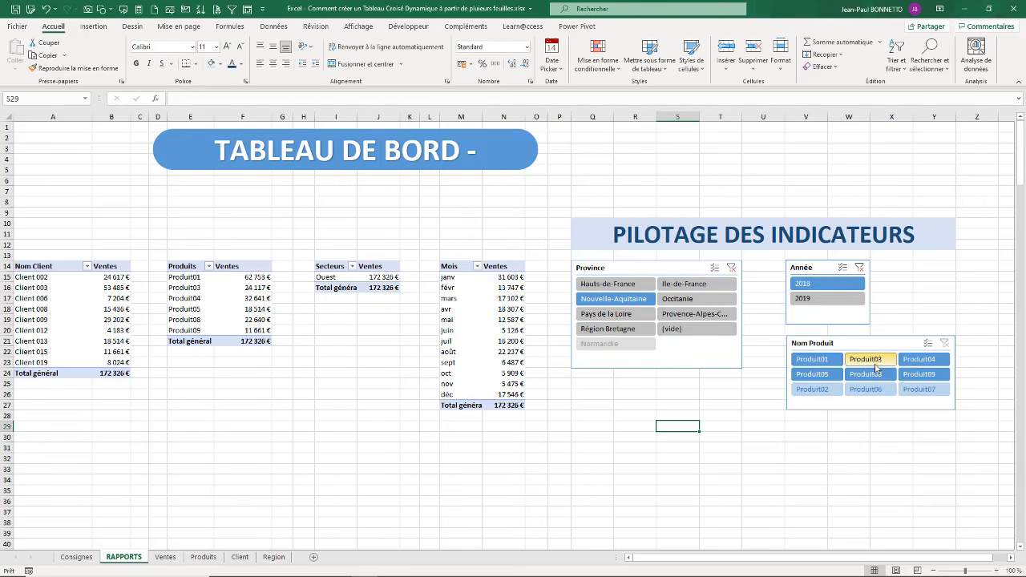
left_click(802, 362)
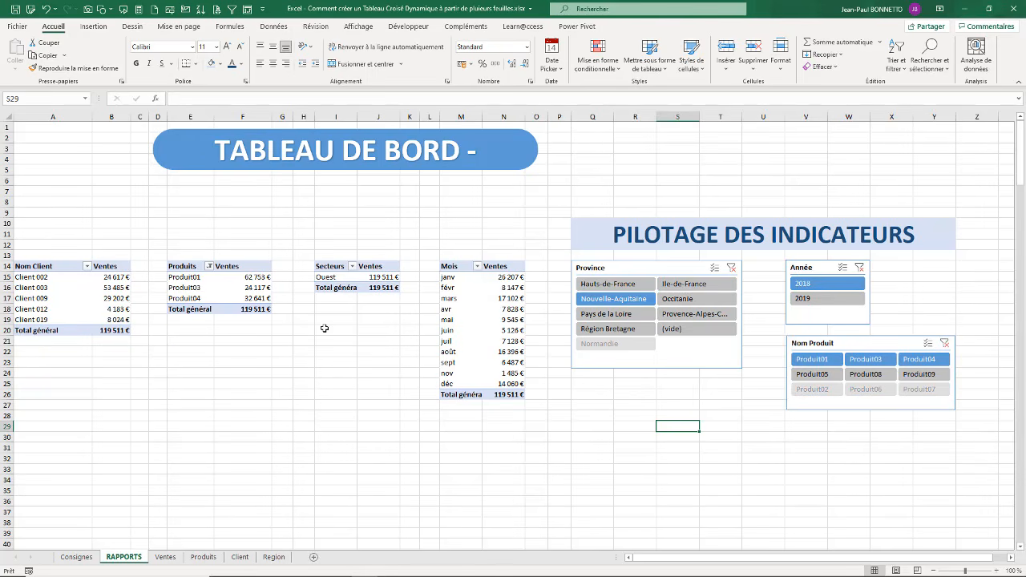
left_click(945, 344)
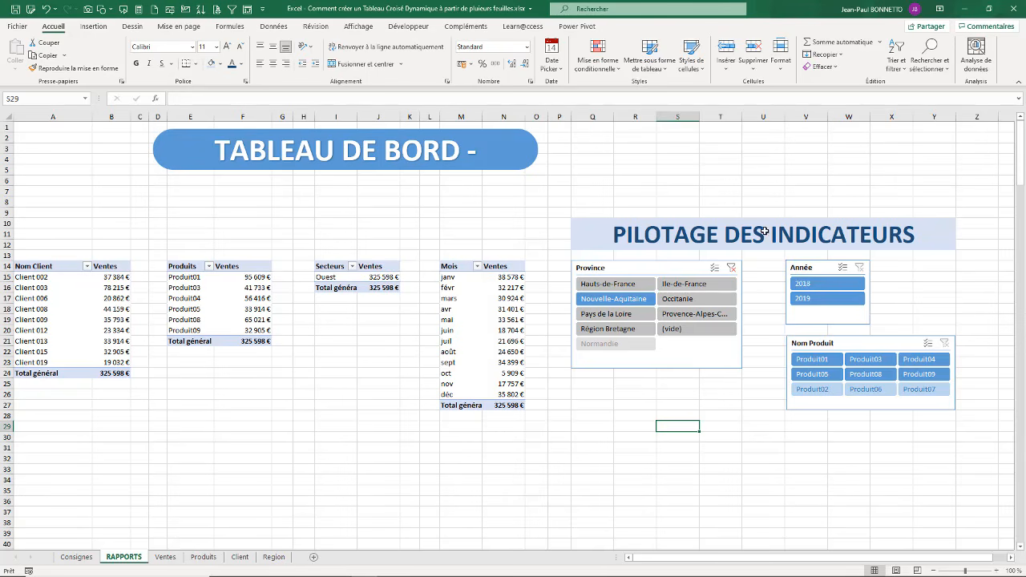
Step: Narrow column U, and insert a Date Cdme (trimestre) slicer from the Mois pivot table beside the Année slicer
left_click_drag(788, 117, 764, 117)
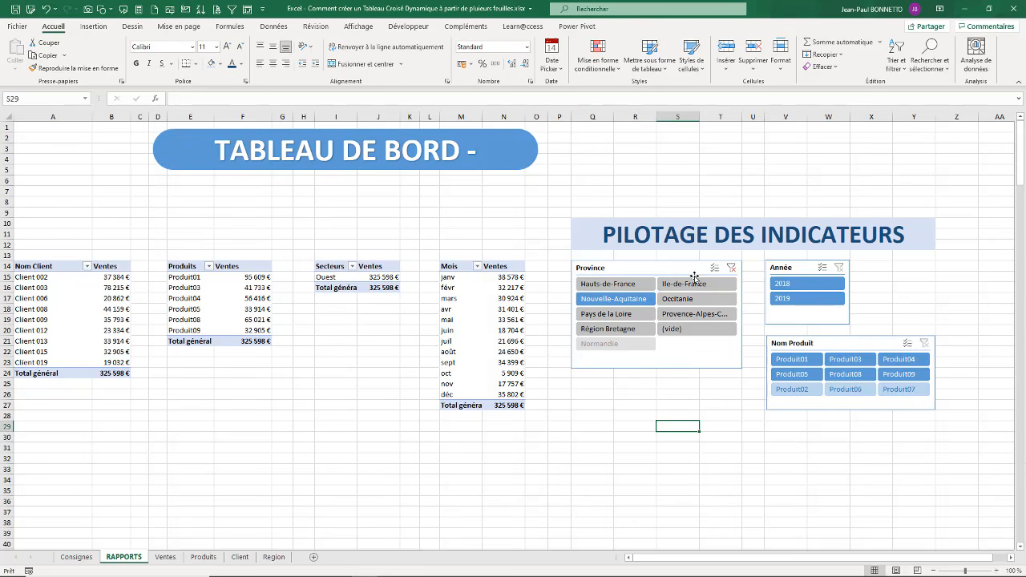
left_click(455, 288)
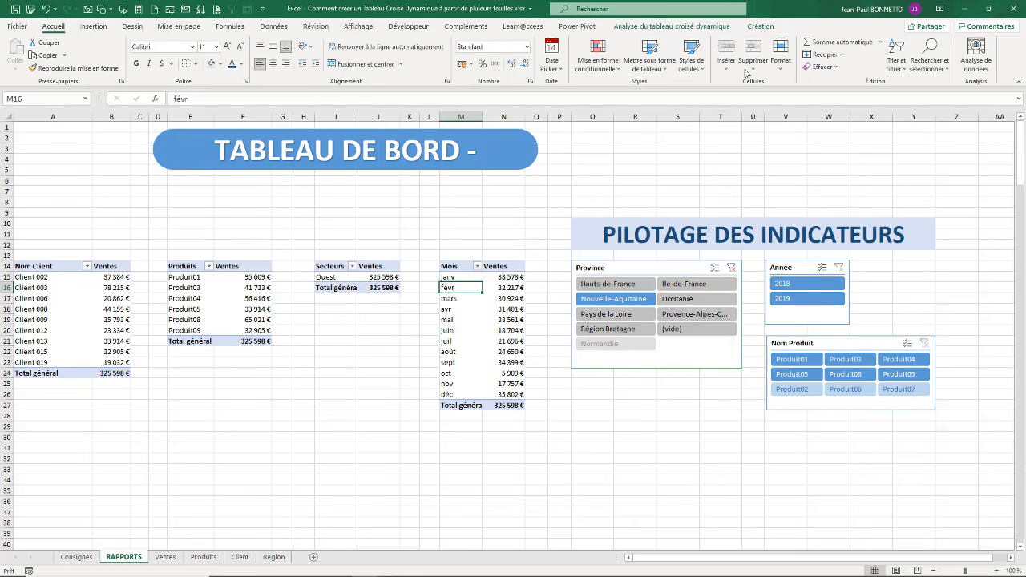
left_click(702, 28)
left_click(964, 42)
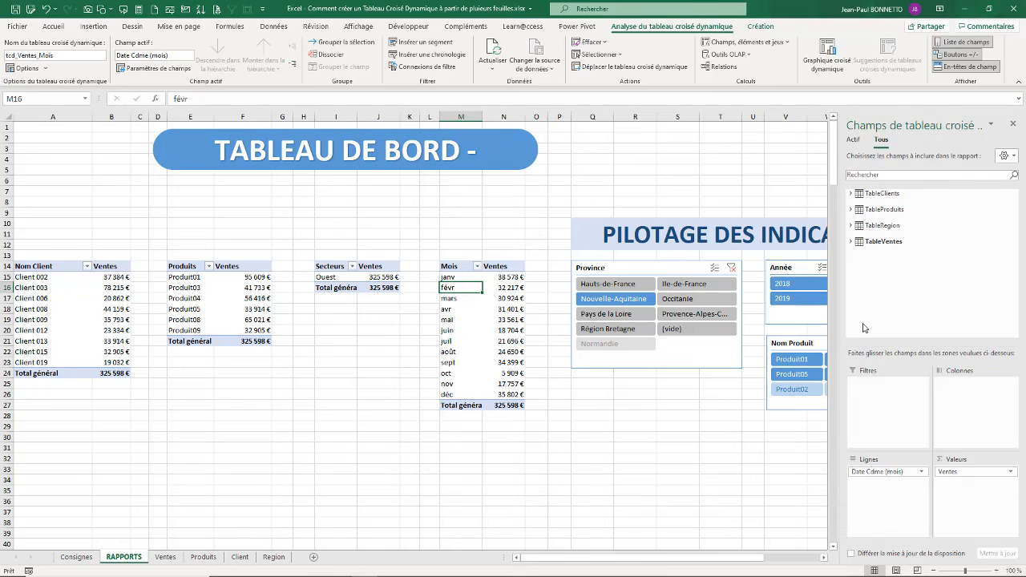
left_click(852, 242)
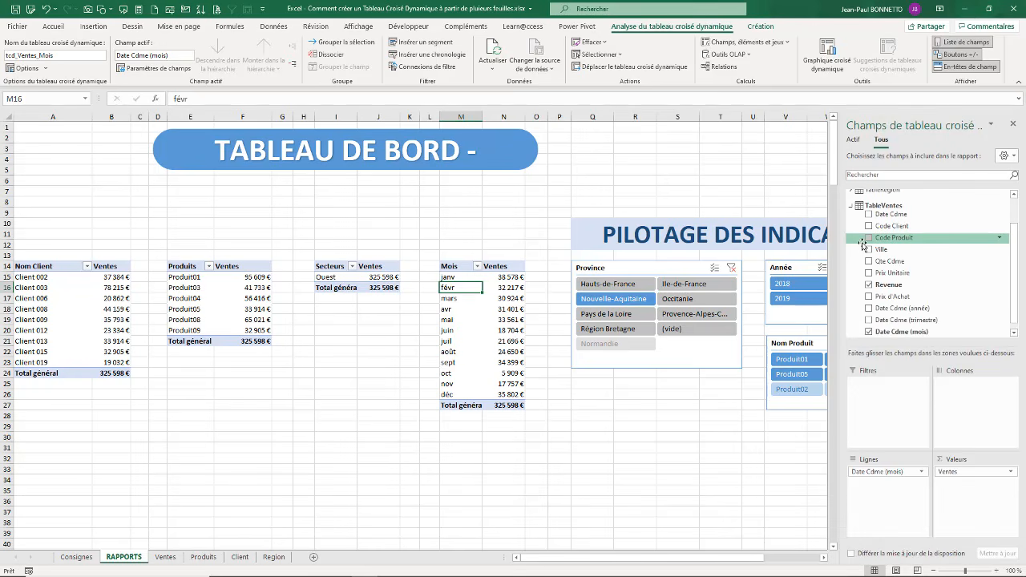
right_click(922, 322)
left_click(913, 379)
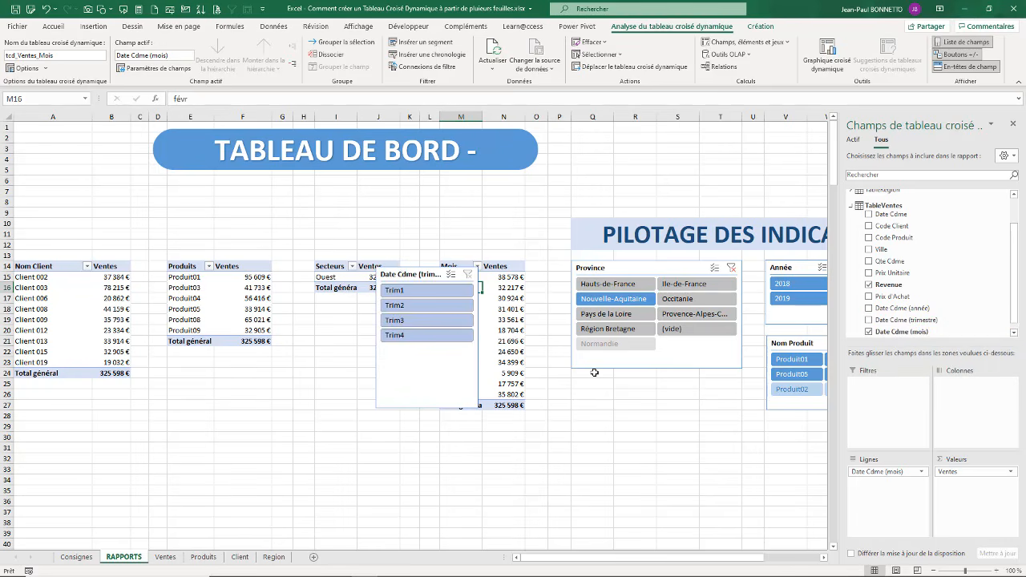
left_click_drag(404, 266, 891, 270)
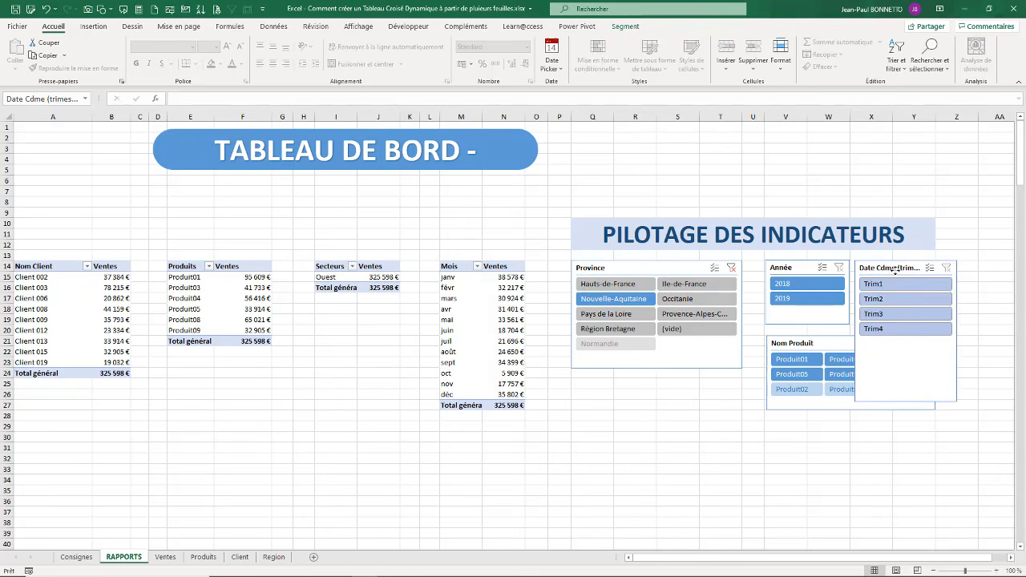
Step: Arrange the quarter slicer in 2 columns and shrink it to about 3.2 cm high and 4 cm wide
left_click(626, 27)
left_click(603, 40)
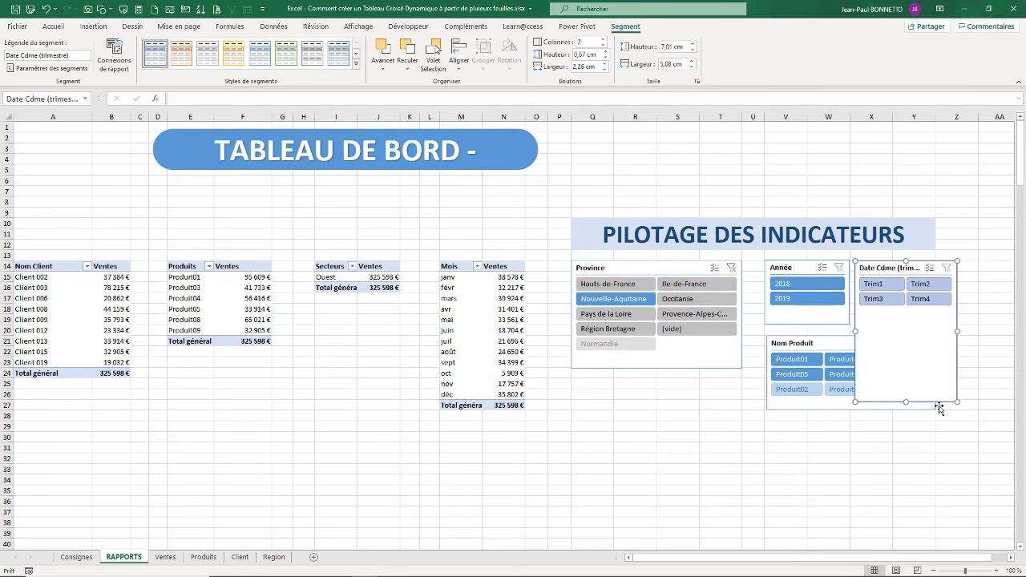
left_click_drag(958, 399, 935, 324)
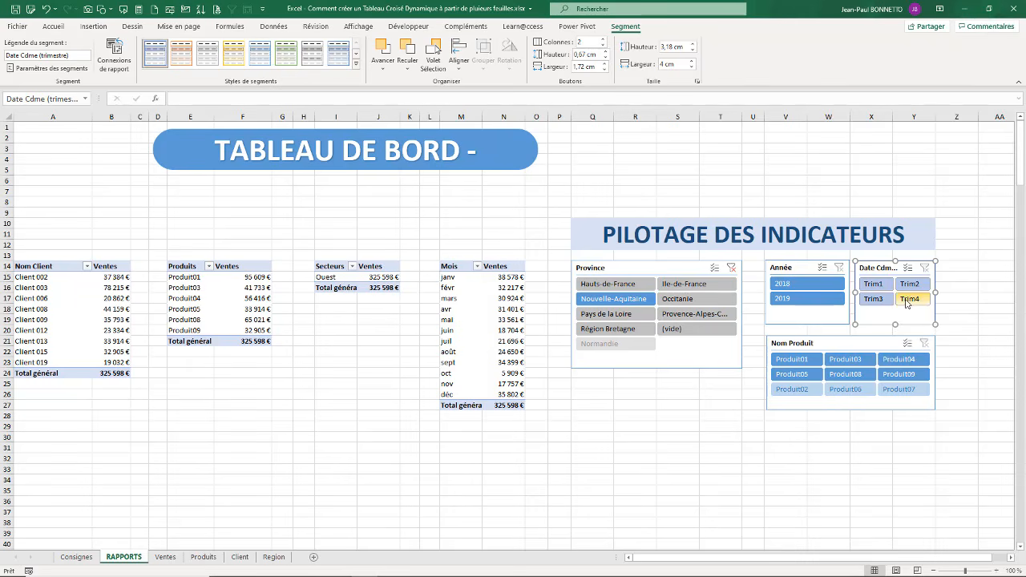
Step: Apply the other slicers' solid blue style to the Date Cdme (trimestre) slicer and set its caption to Quarter
left_click(355, 63)
left_click(269, 116)
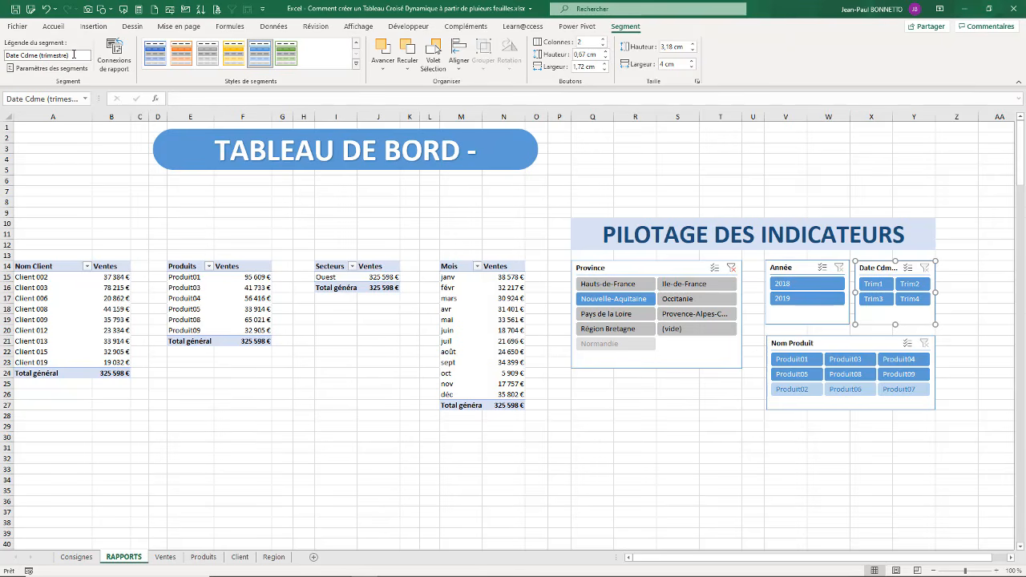
left_click(76, 55)
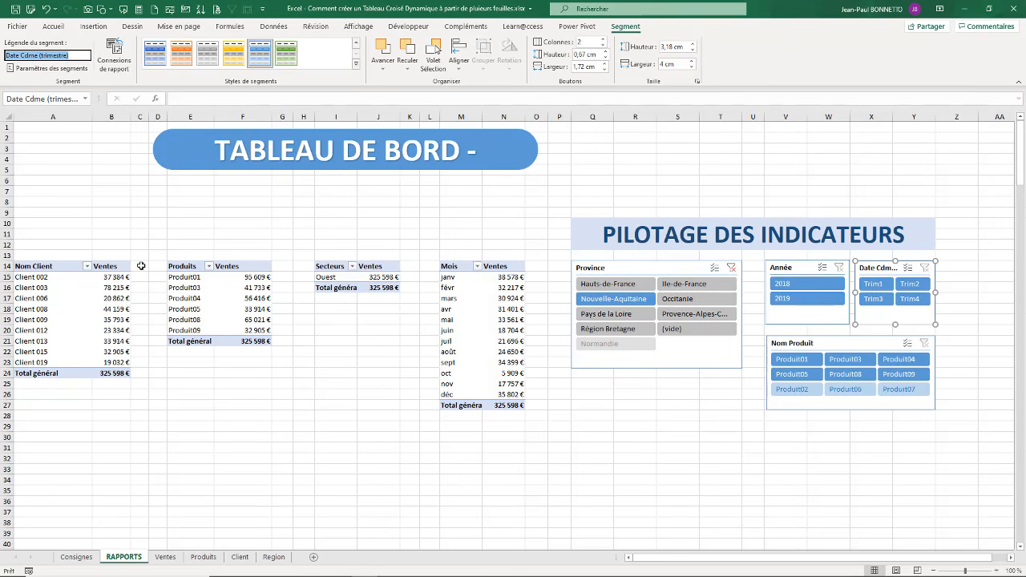
type("Quarter")
key("Return")
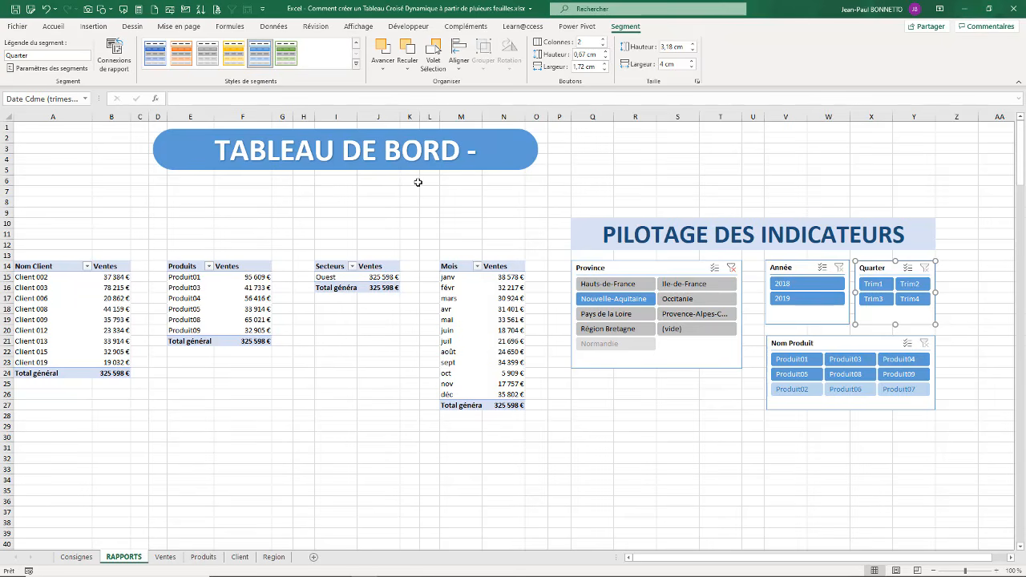
Step: Connect the Quarter slicer to the tcd_Ventes_Client, tcd_Ventes_Secteurs and tcd_VentesProduit pivot tables as well
right_click(880, 267)
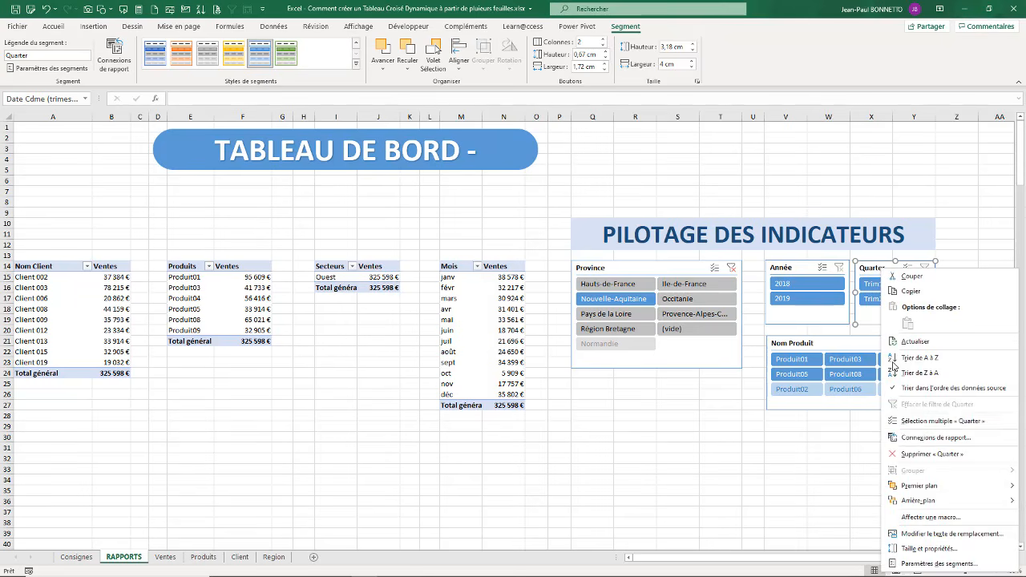
left_click(913, 442)
left_click(690, 454)
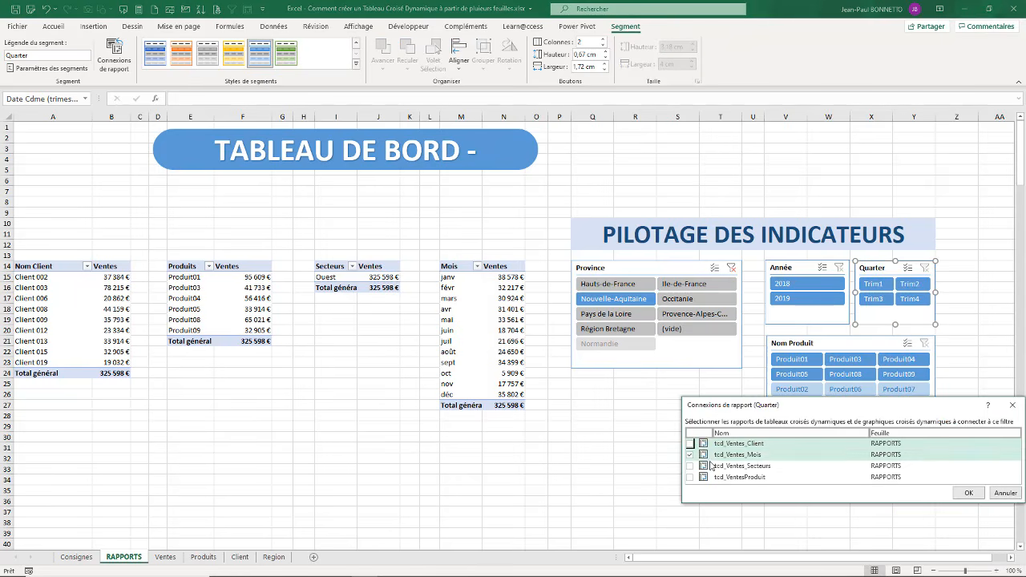
left_click(690, 466)
left_click(690, 443)
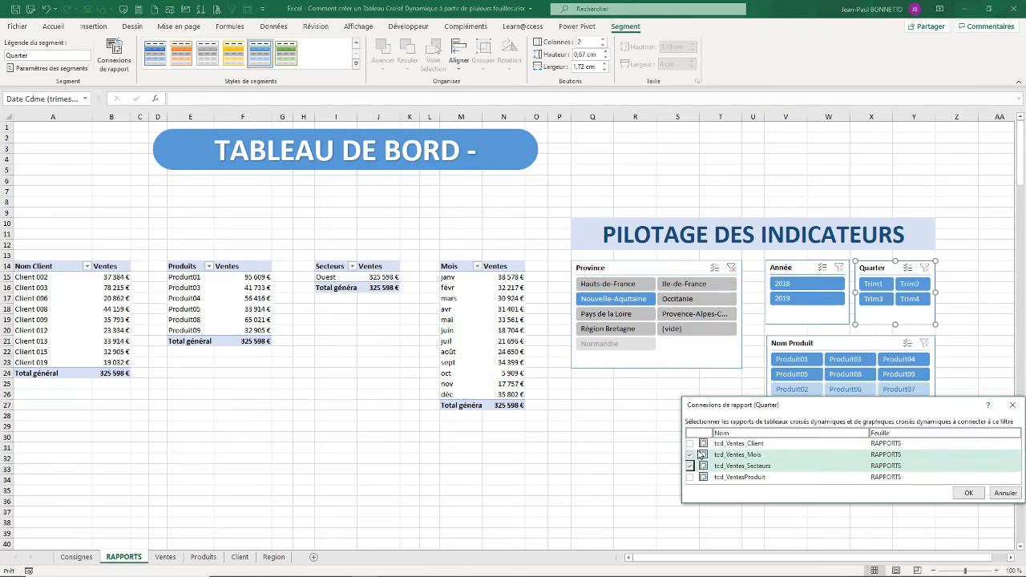
left_click(690, 455)
left_click(690, 477)
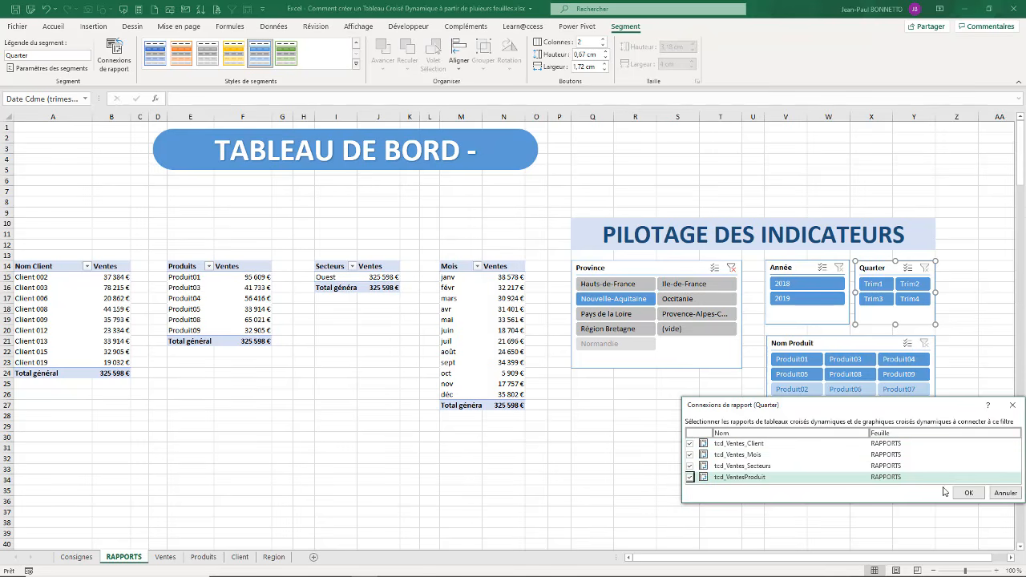
left_click(968, 493)
key("Escape")
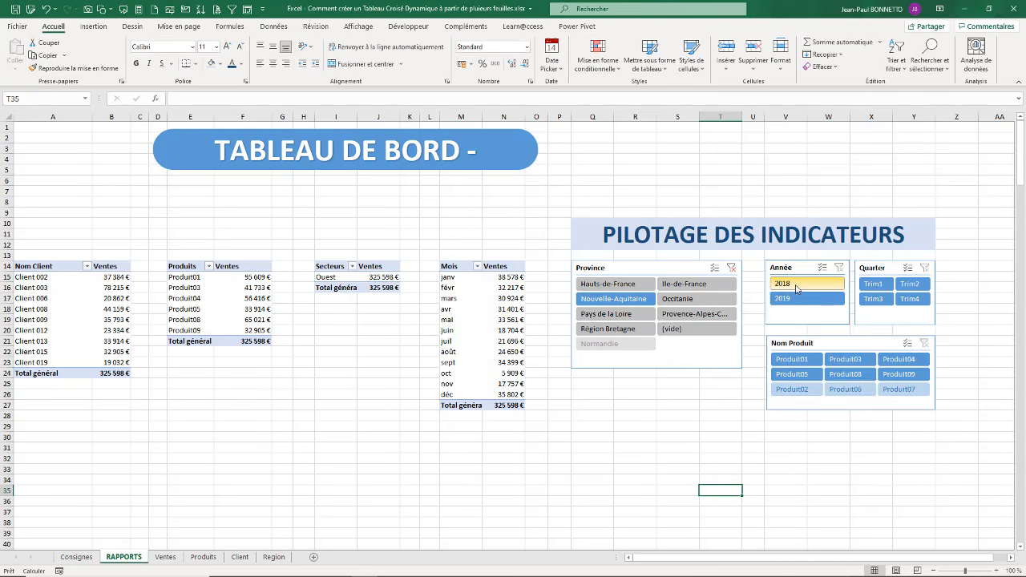
Step: Test the Année and Quarter slicers with 2018 and Trim1 to Trim2, and clear all slicer filters, including Province
left_click(793, 284)
left_click_drag(872, 286, 909, 286)
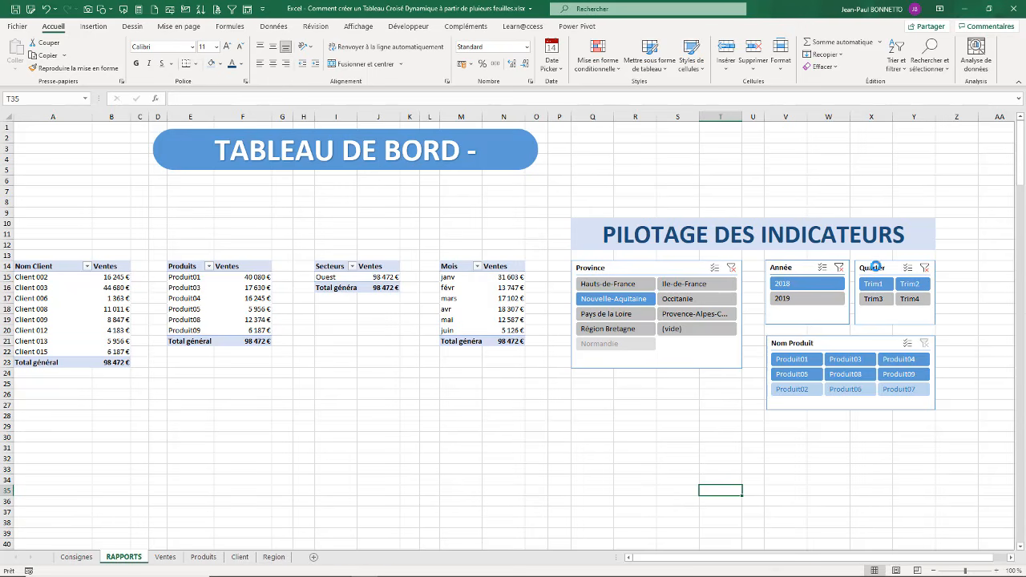
left_click(925, 267)
left_click(838, 267)
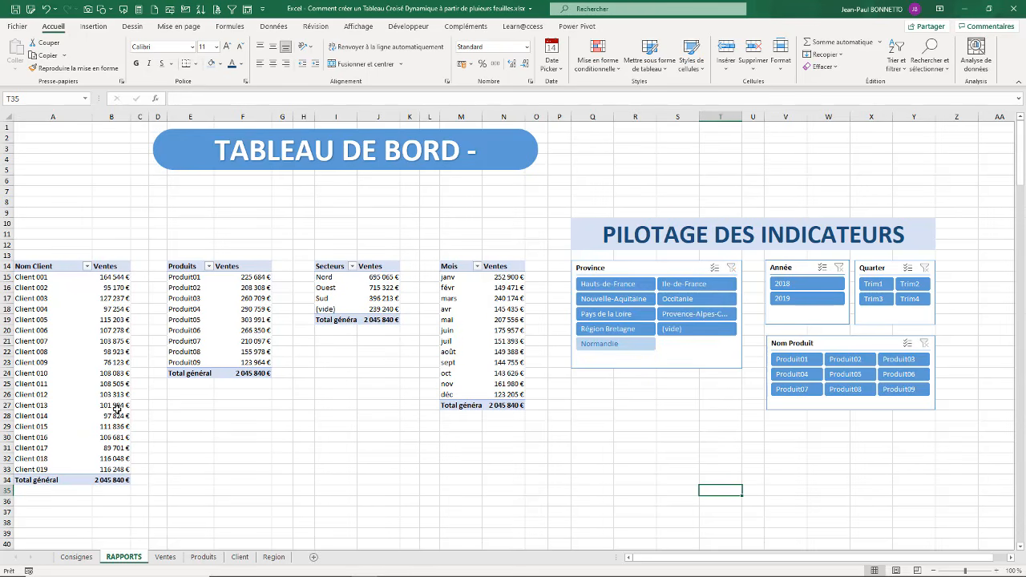
Step: Copy the PILOTAGE DES INDICATEURS heading to A10 and merge and center it across A10:N12 above the pivot tables
mouse_move(104, 404)
left_click(599, 232)
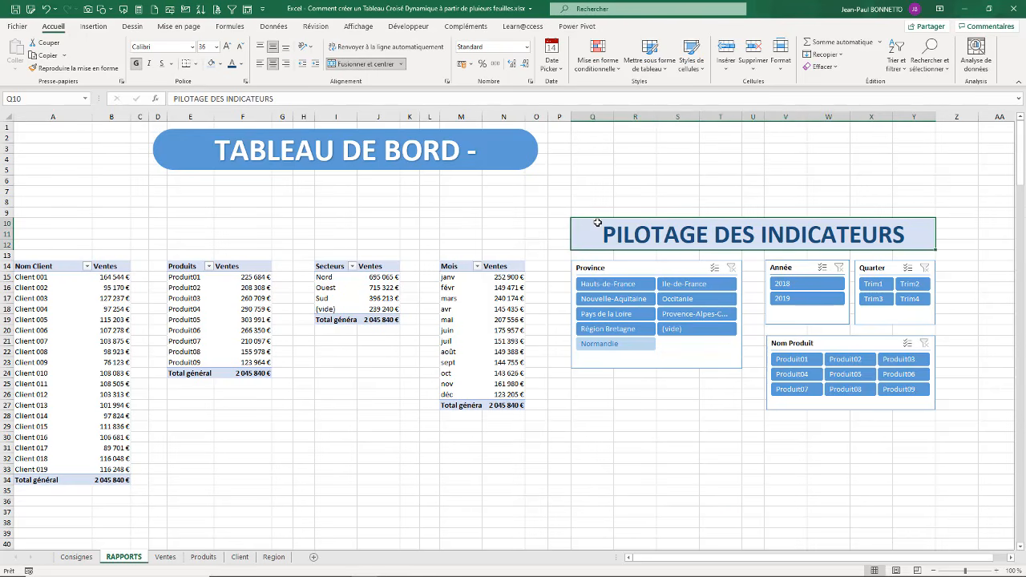
key("ctrl+c")
left_click(54, 222)
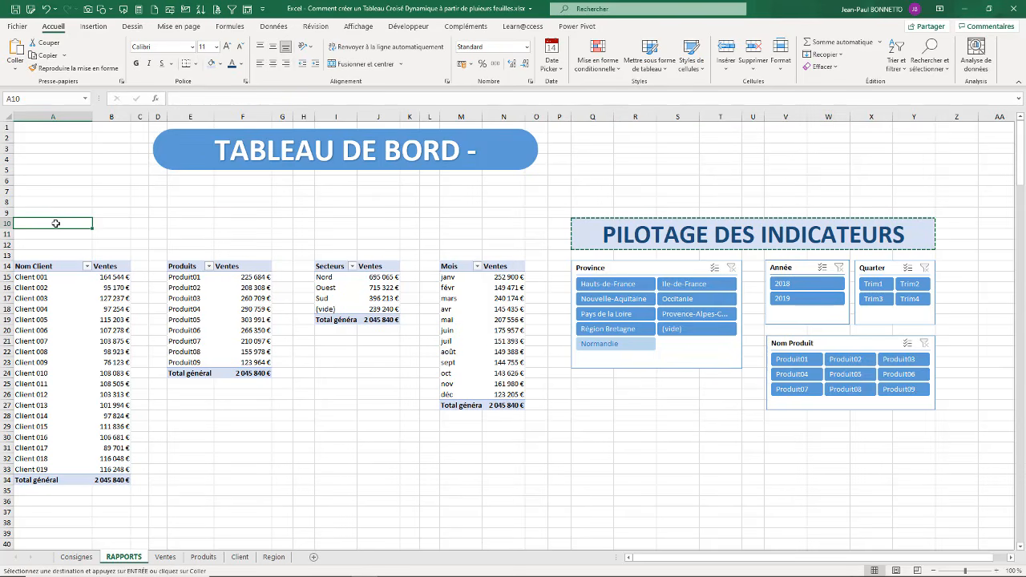
key("ctrl+v")
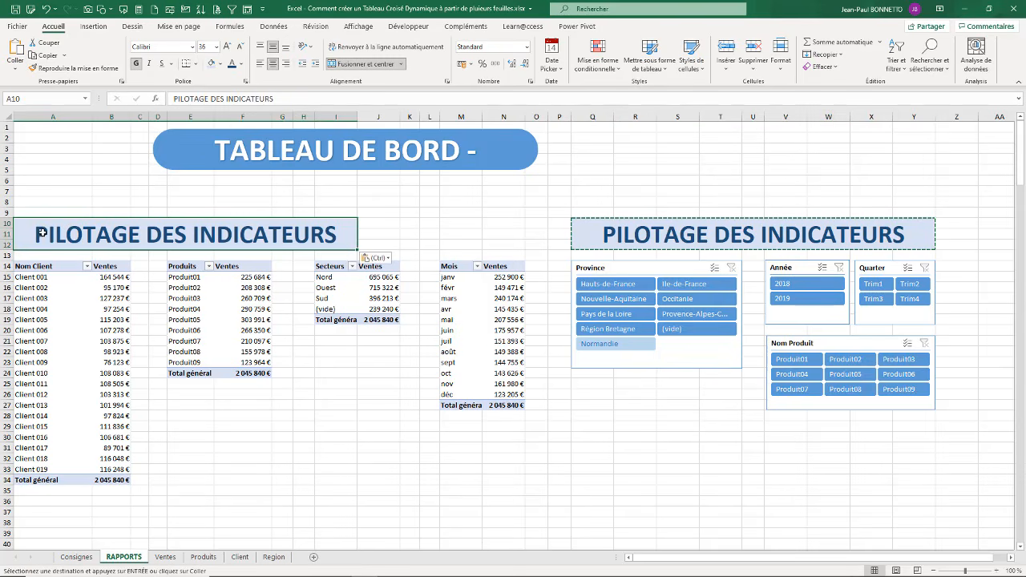
left_click_drag(43, 234, 536, 235)
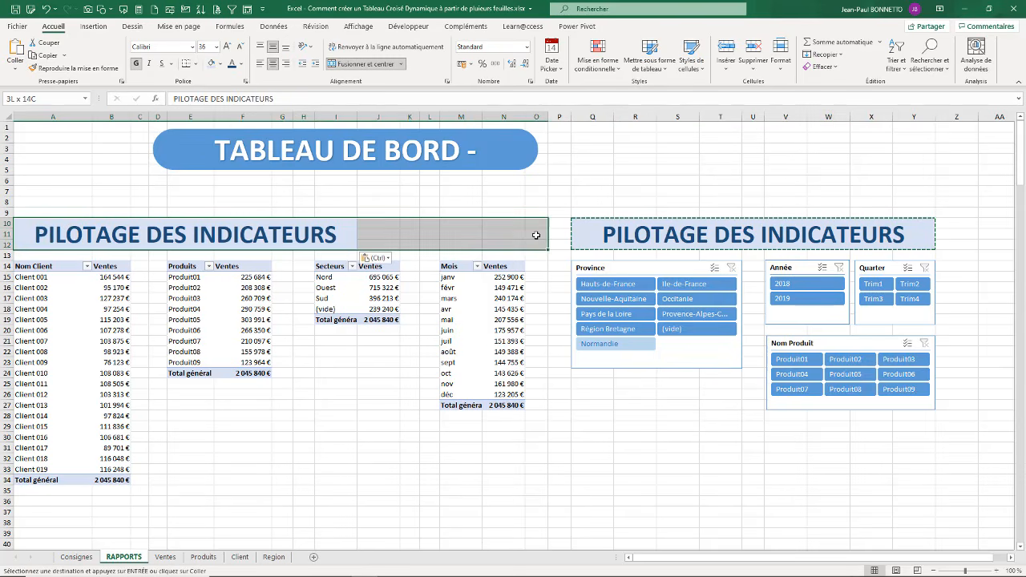
left_click(362, 64)
left_click(363, 64)
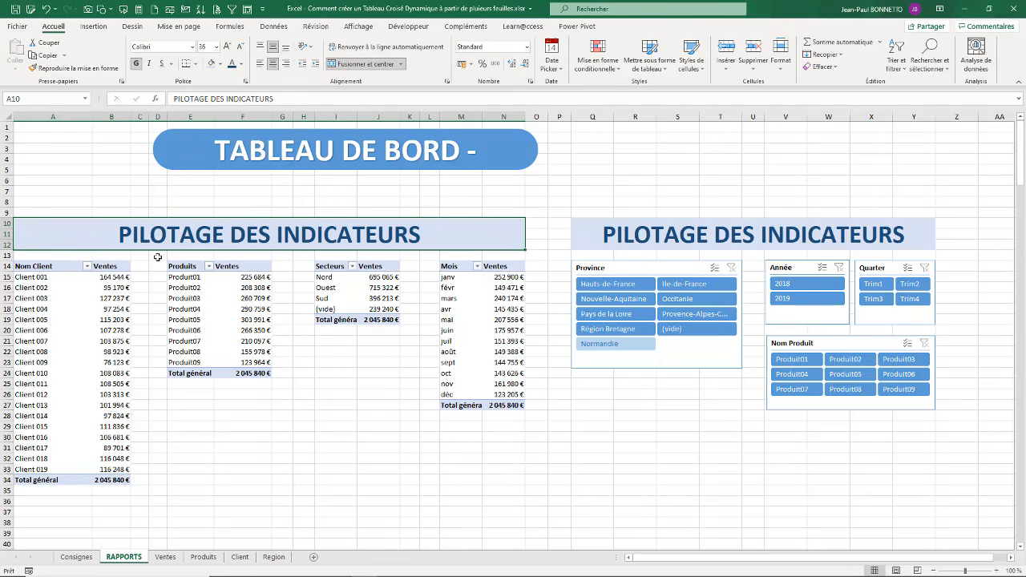
Step: Replace the copied heading's text above the pivot tables with RAPPORTS VENTES
type("RAPPORTS ")
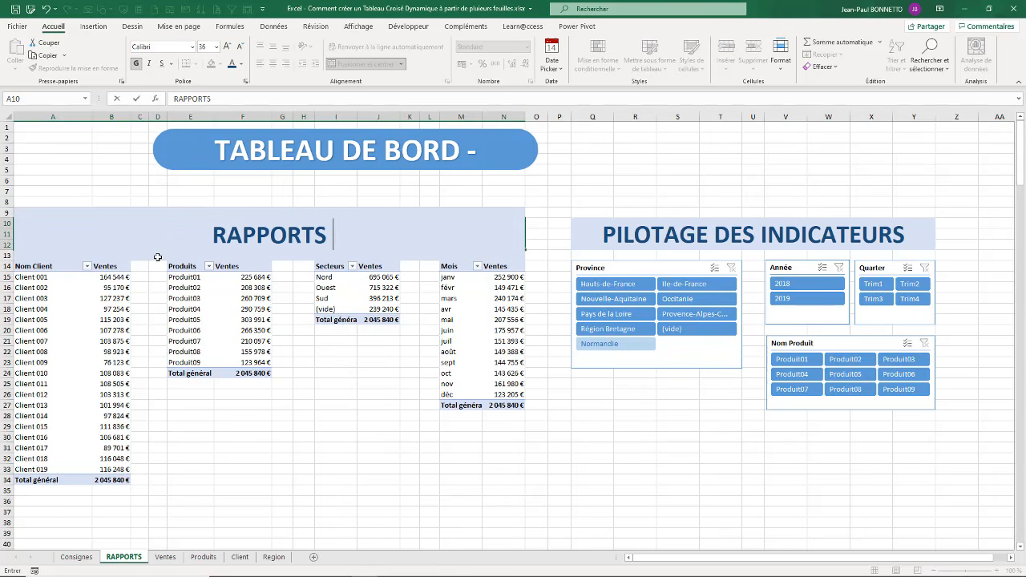
type("VENTES")
key("Return")
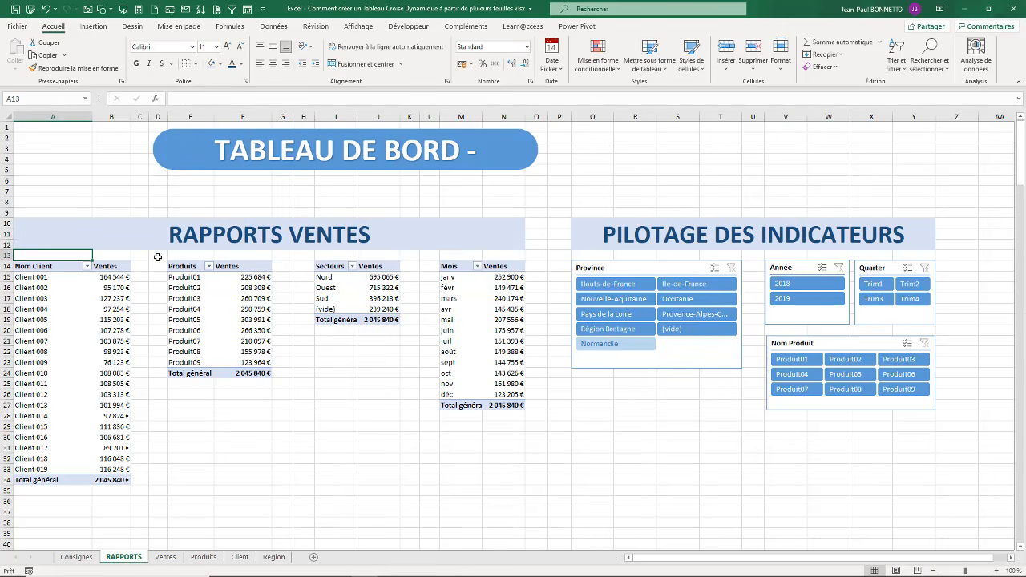
left_click(709, 159)
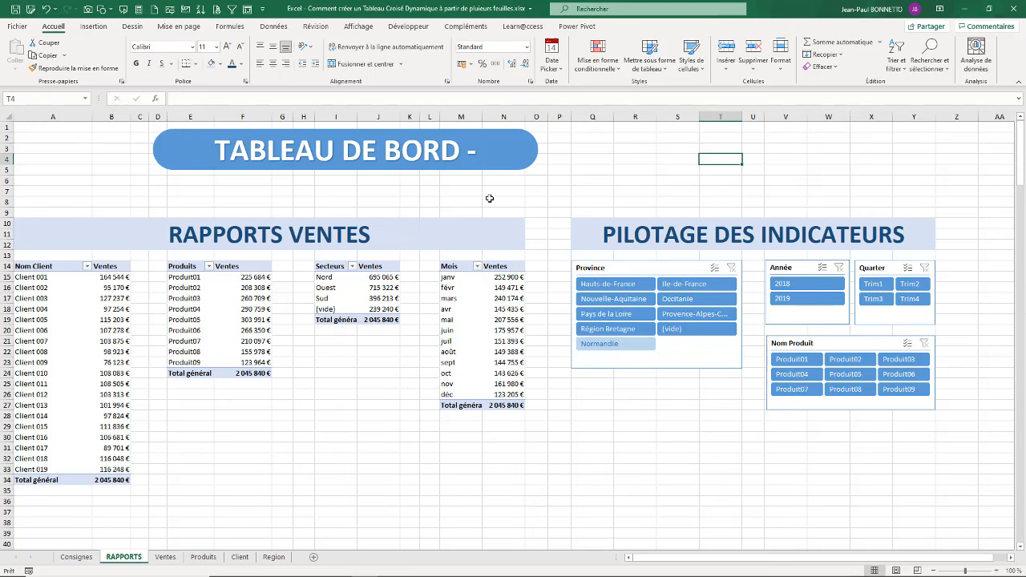
Step: Widen the TABLEAU DE BORD - VENTES banner to fit its full text and center it above both section headings, spanning about columns B to W
left_click(504, 165)
left_click_drag(538, 151, 888, 144)
left_click_drag(790, 168, 744, 179)
left_click(385, 464)
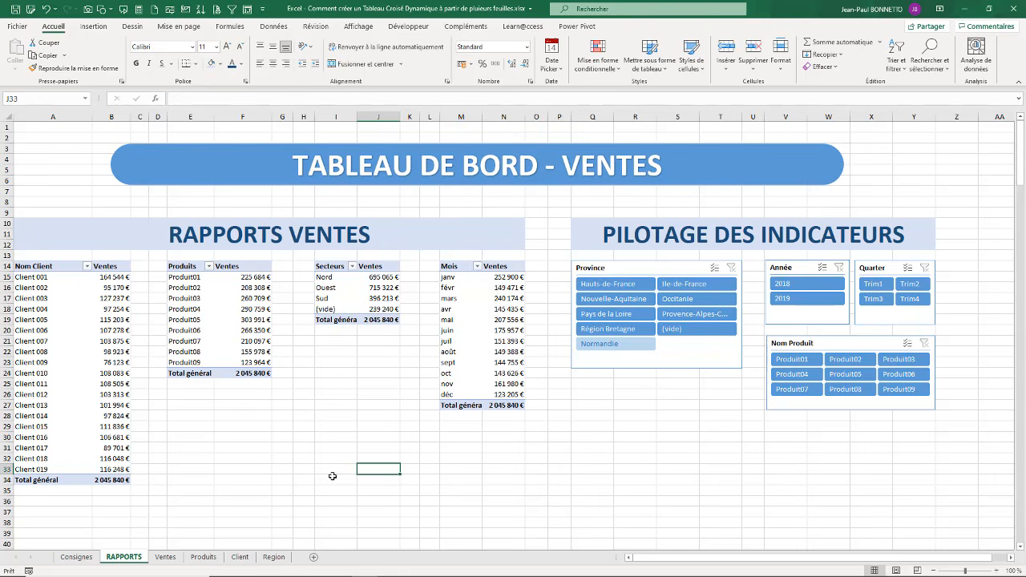
Step: Insert a blank column before column A and narrow it to form a slim margin beside the pivot tables
left_click(24, 117)
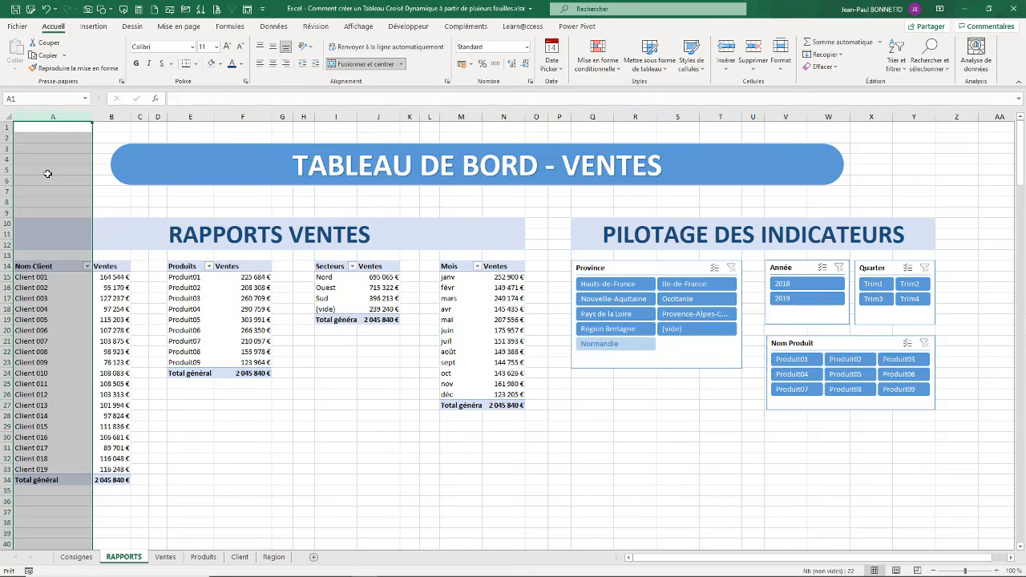
key("ctrl+plus")
left_click_drag(56, 117, 32, 120)
left_click(321, 426)
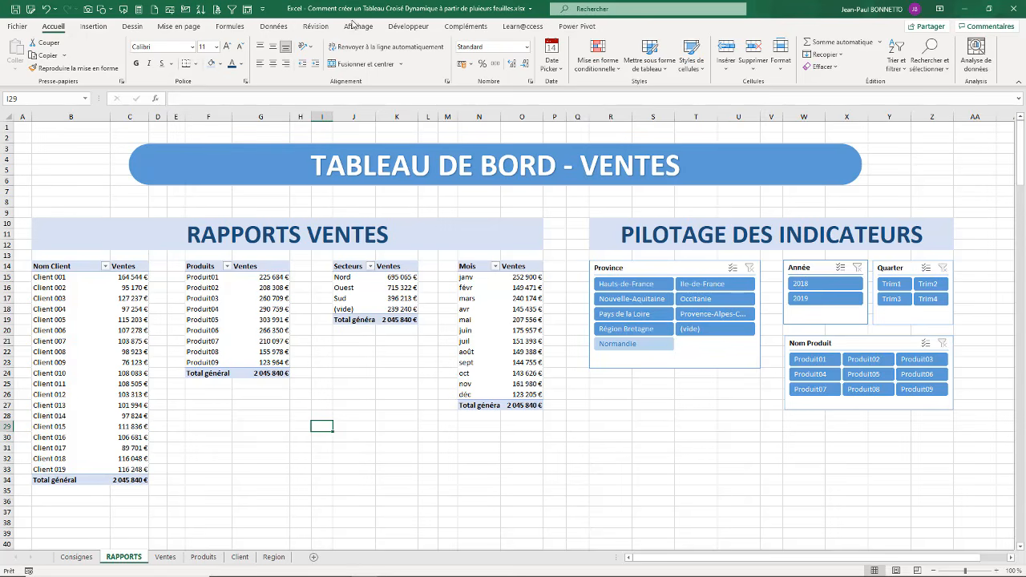
Step: Hide the gridlines on the RAPPORTS sheet
left_click(359, 26)
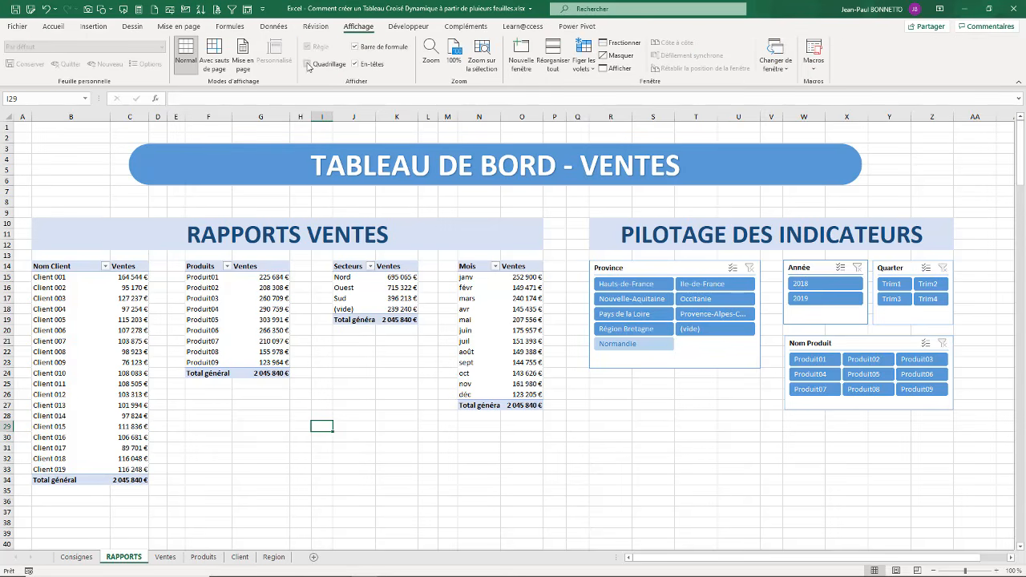
left_click(307, 65)
left_click(122, 524)
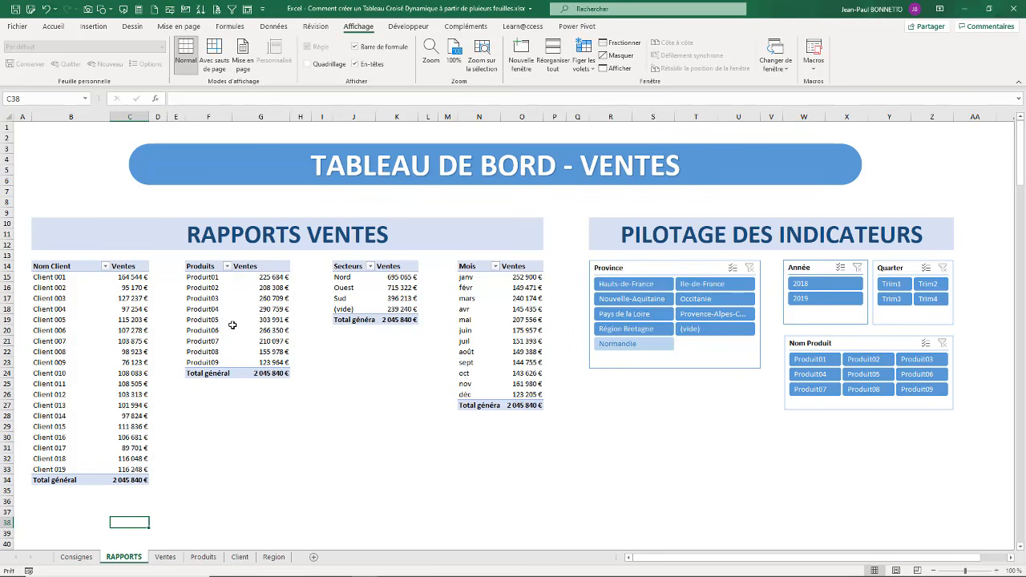
Step: Review the source tables on the Ventes, Produits, Client and Region sheets, and return to the RAPPORTS dashboard
left_click(165, 557)
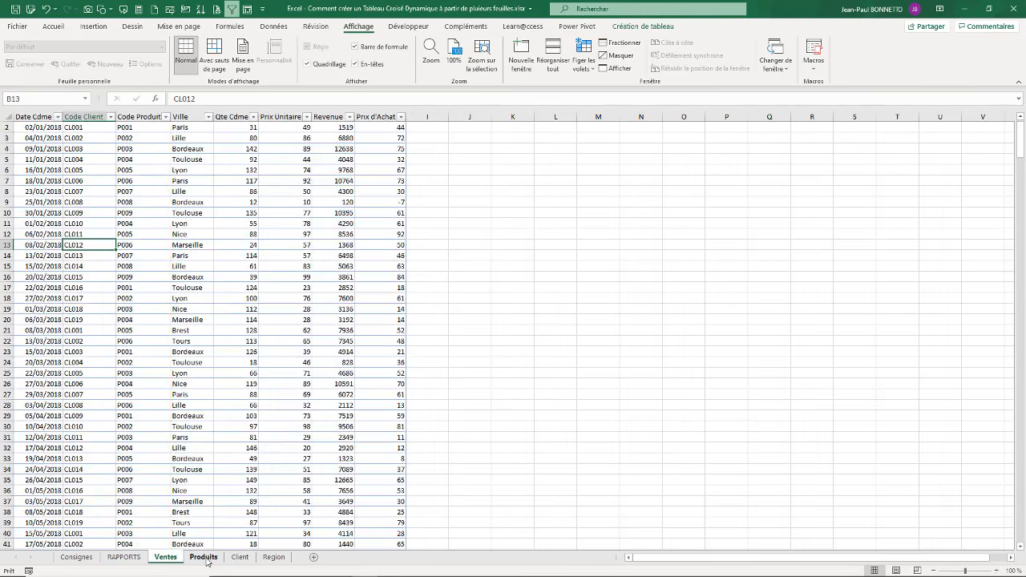
left_click(203, 557)
left_click(242, 559)
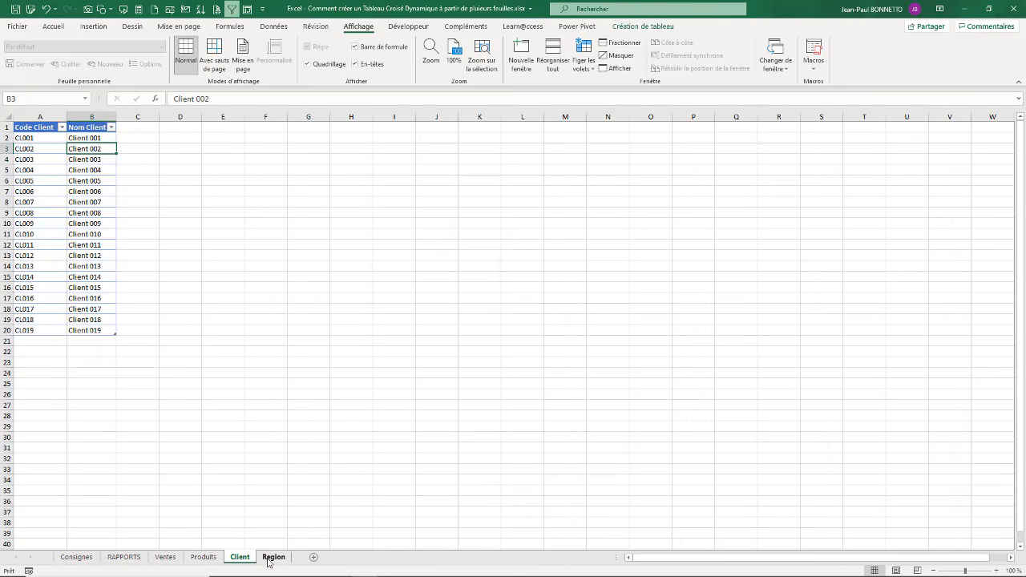
left_click(273, 559)
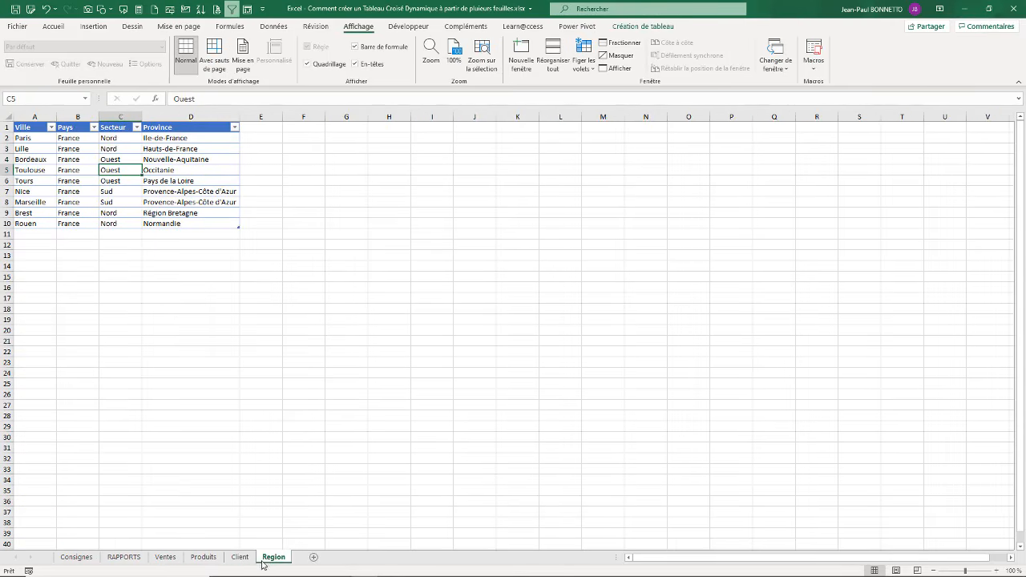
left_click(165, 558)
left_click(124, 557)
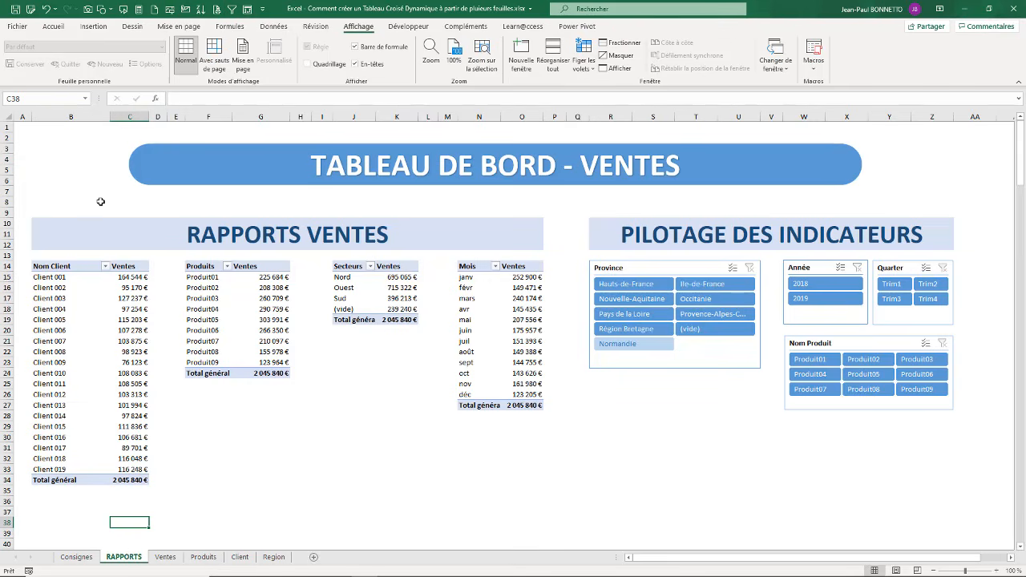
Step: Select the client sales pivot table to show its field list, and close the field list so the whole dashboard is displayed
left_click(79, 308)
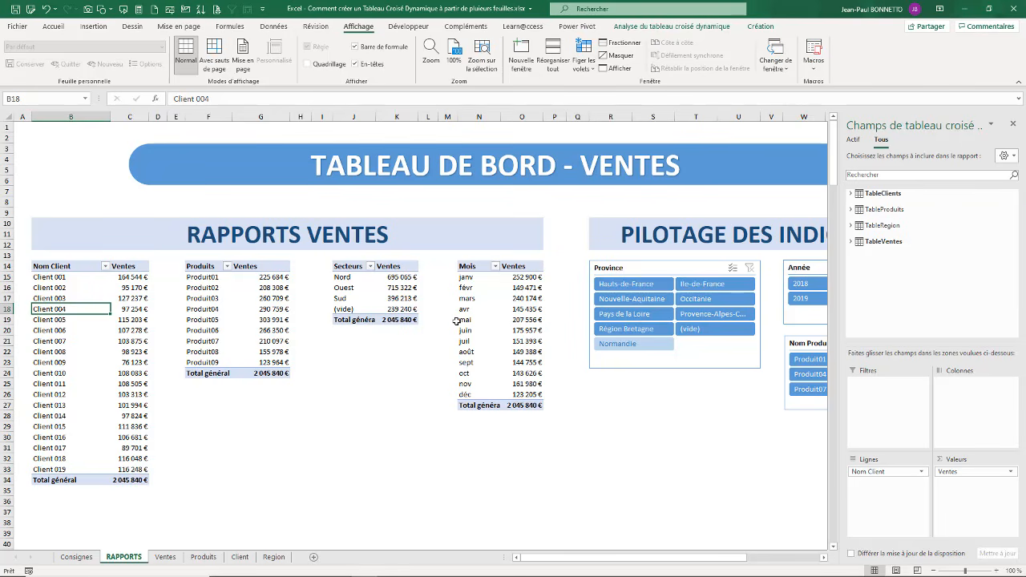
left_click(80, 170)
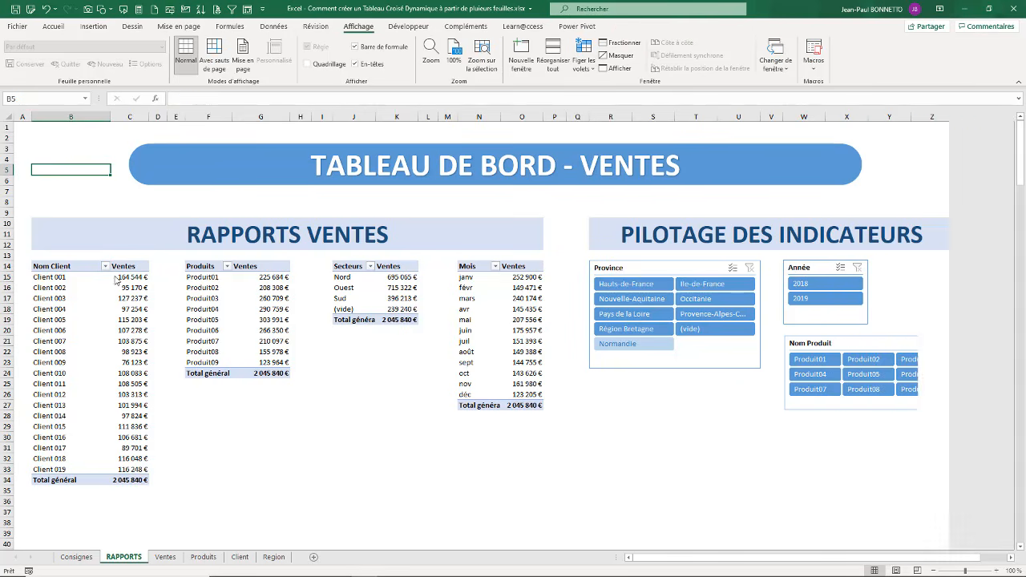
left_click(522, 128)
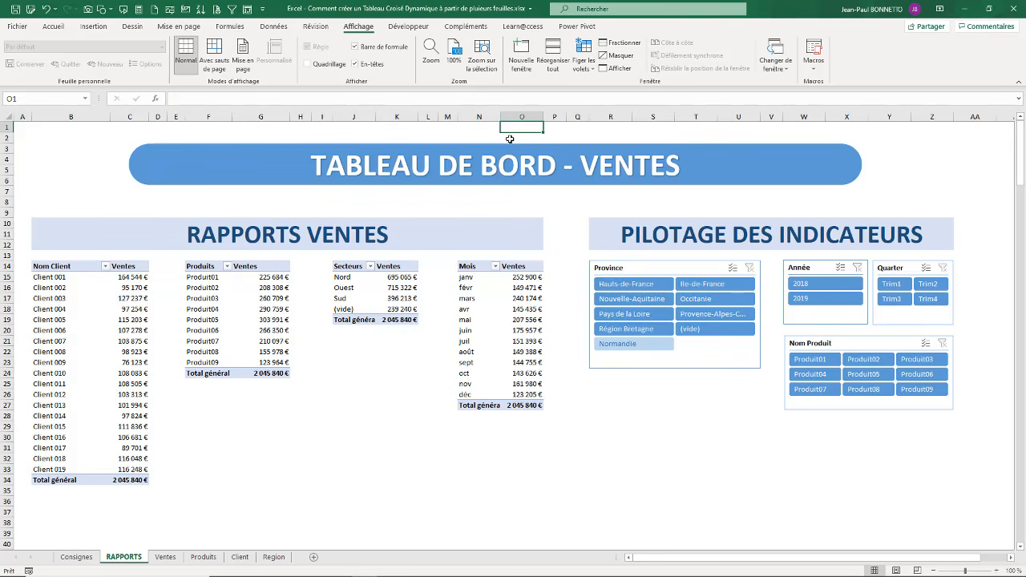
left_click(75, 308)
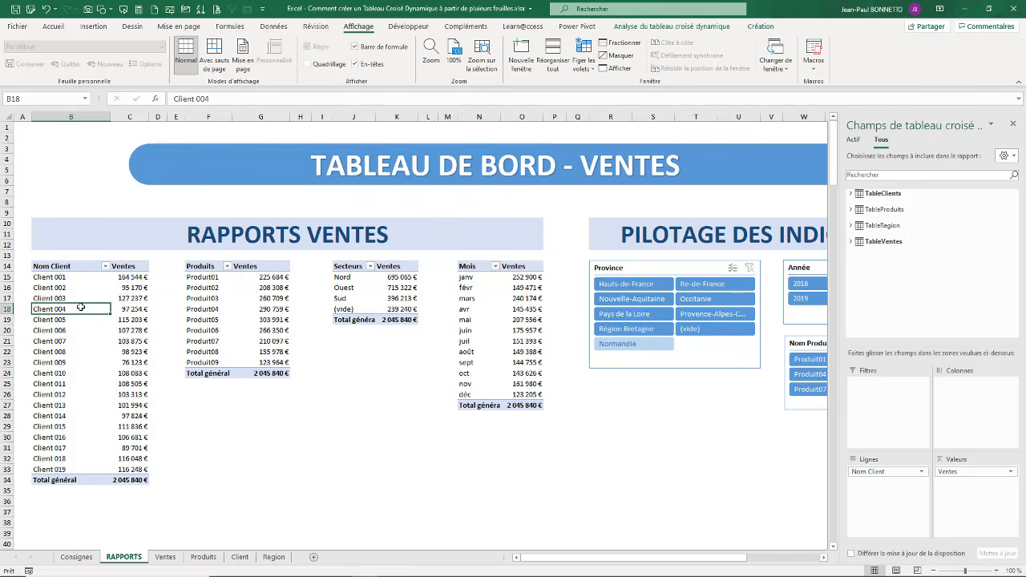
left_click(1012, 125)
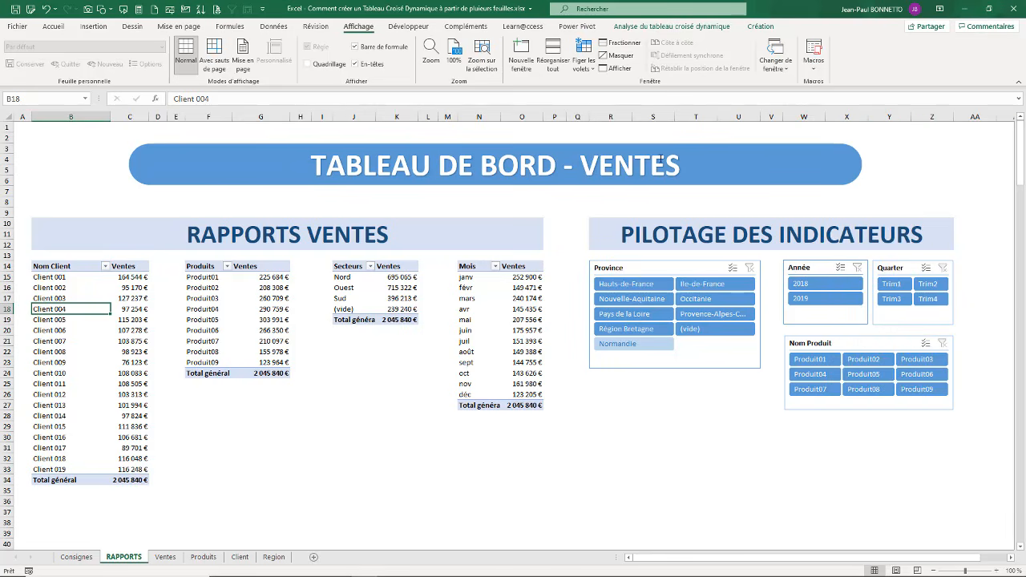